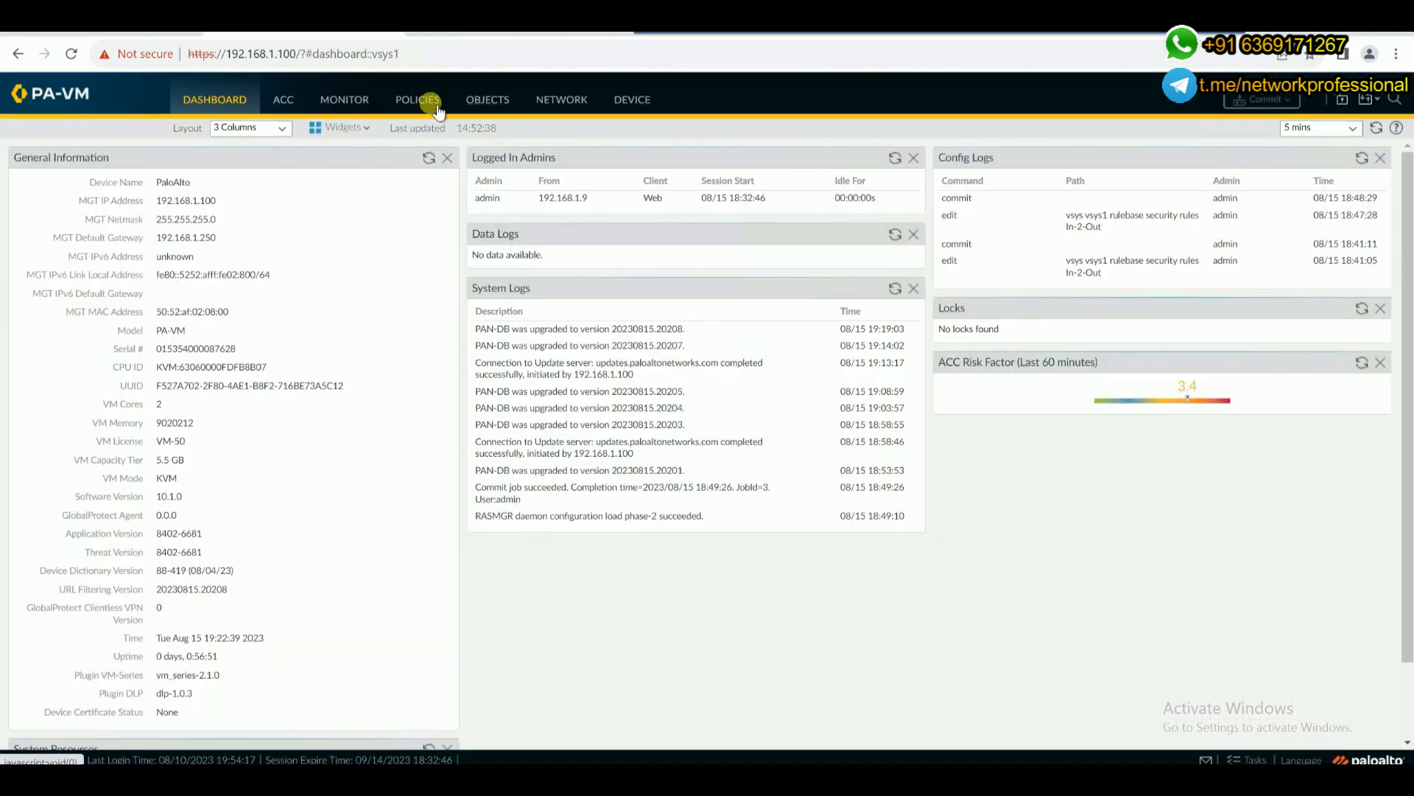
Open the In-2-Out security policy rule on the firewall and review its source, destination, application, actions and usage settings
click(565, 109)
click(414, 107)
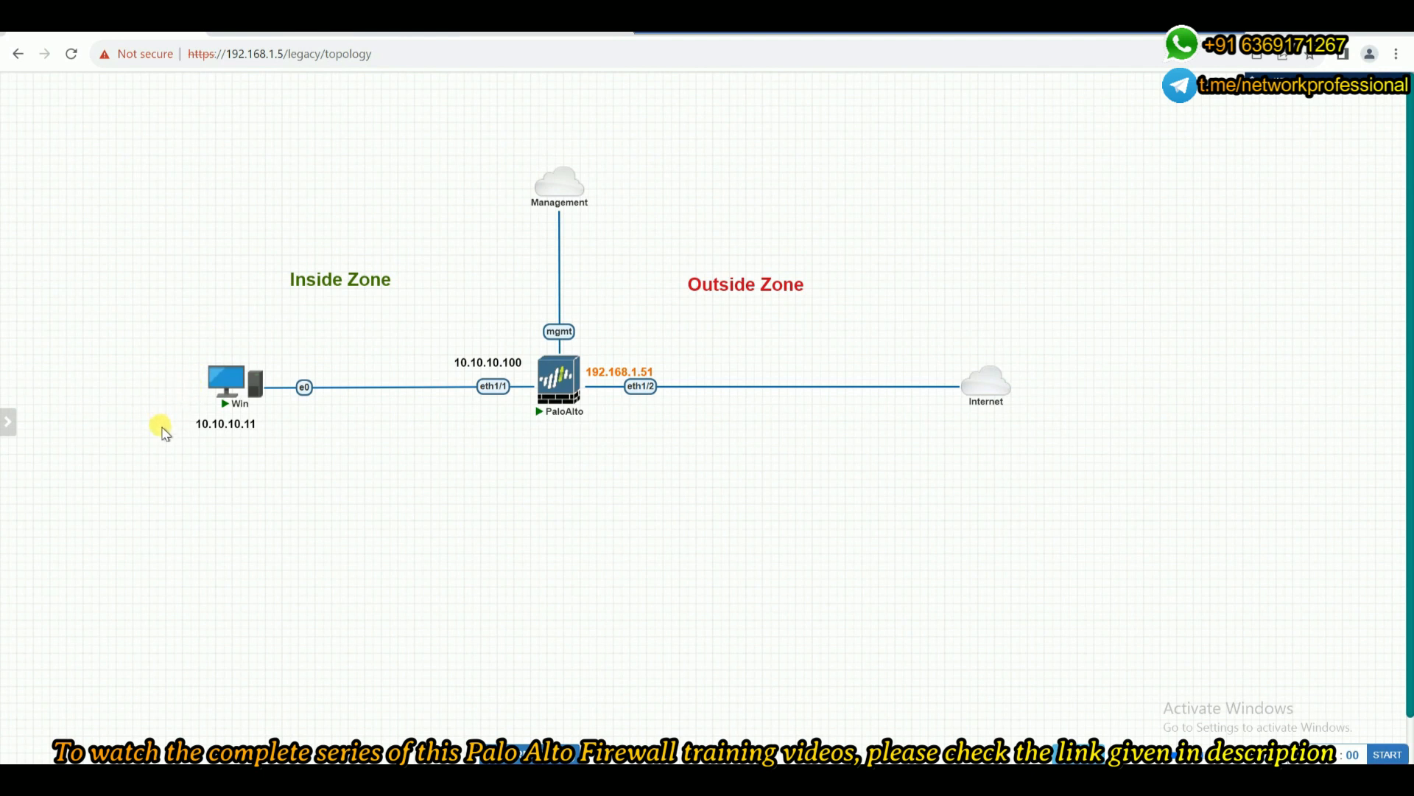
mouse_move(264, 400)
mouse_move(558, 398)
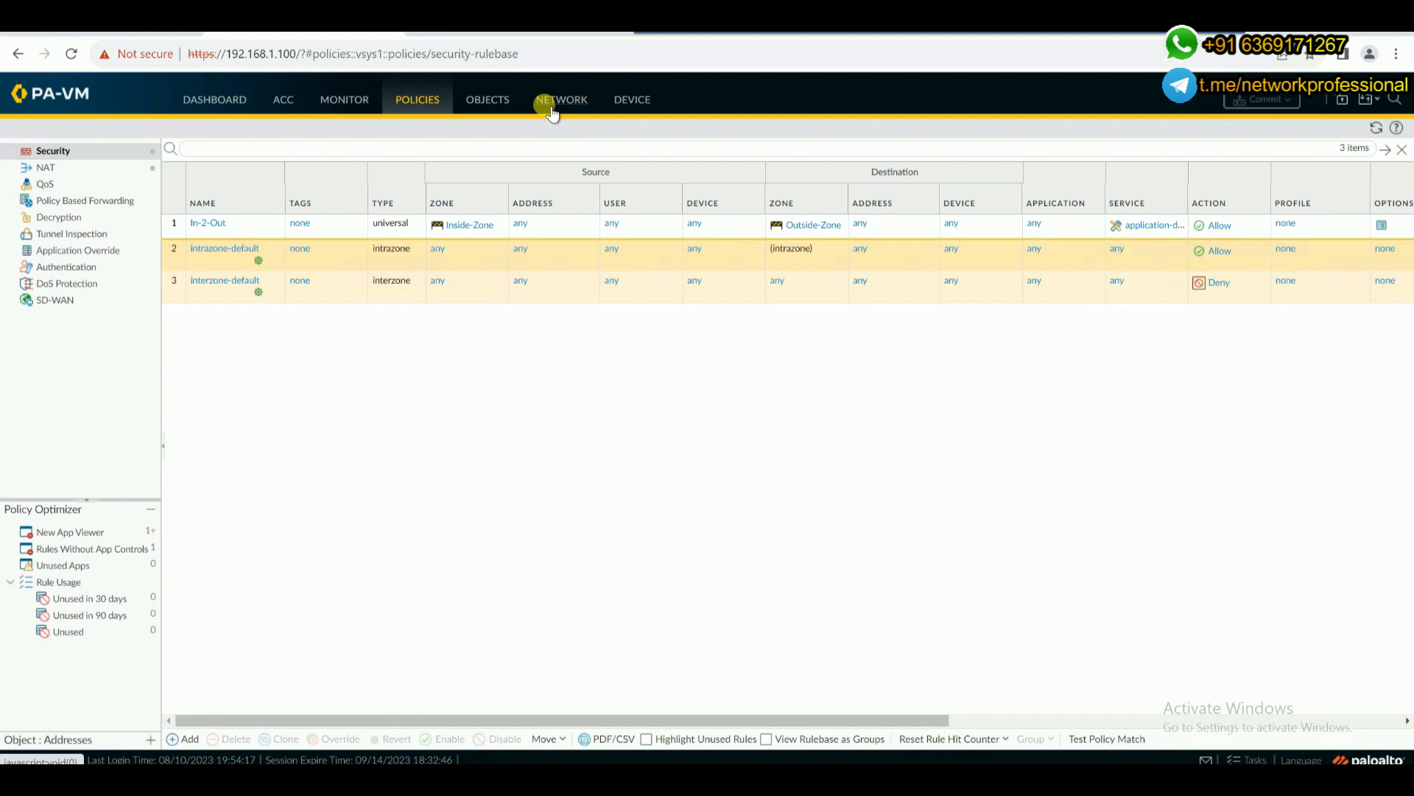
click(208, 228)
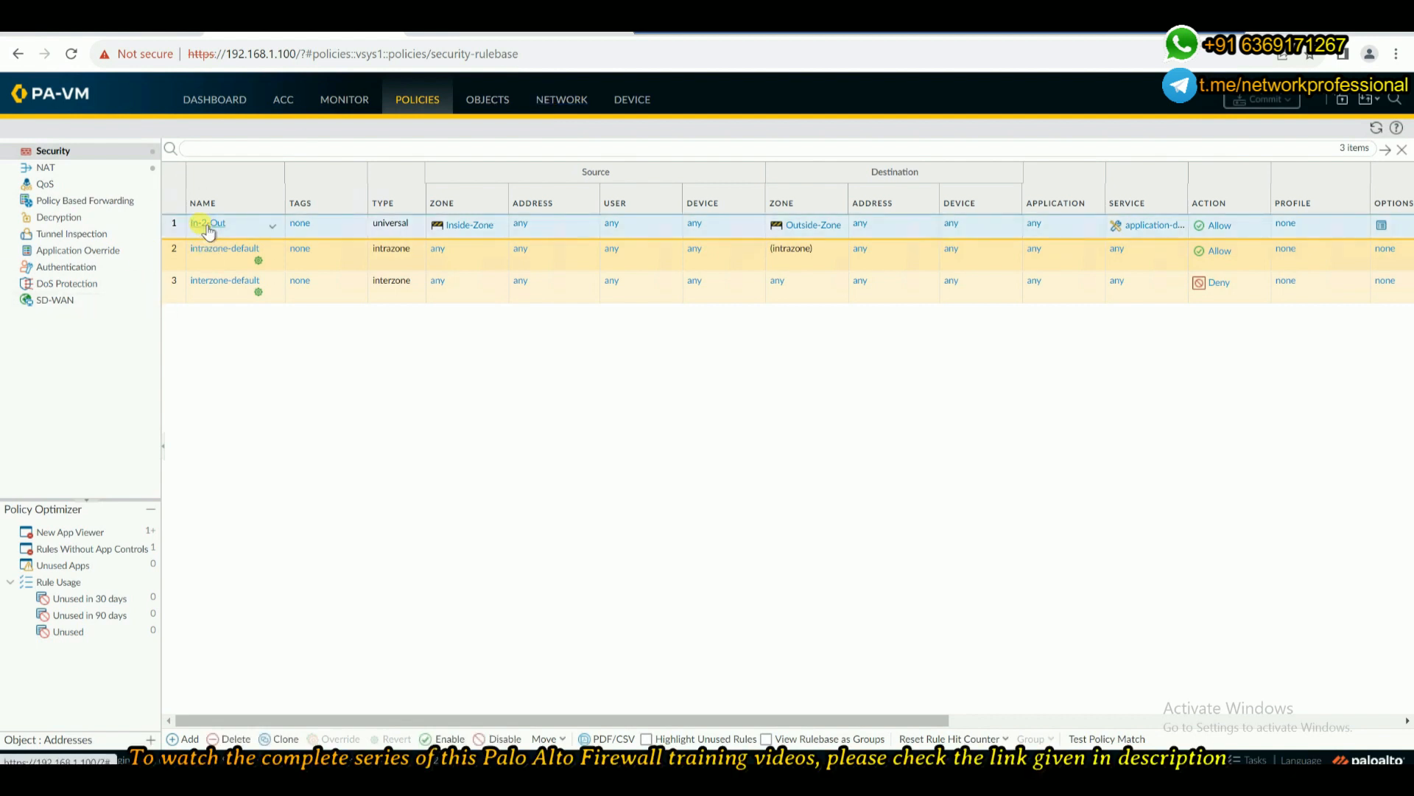
click(207, 228)
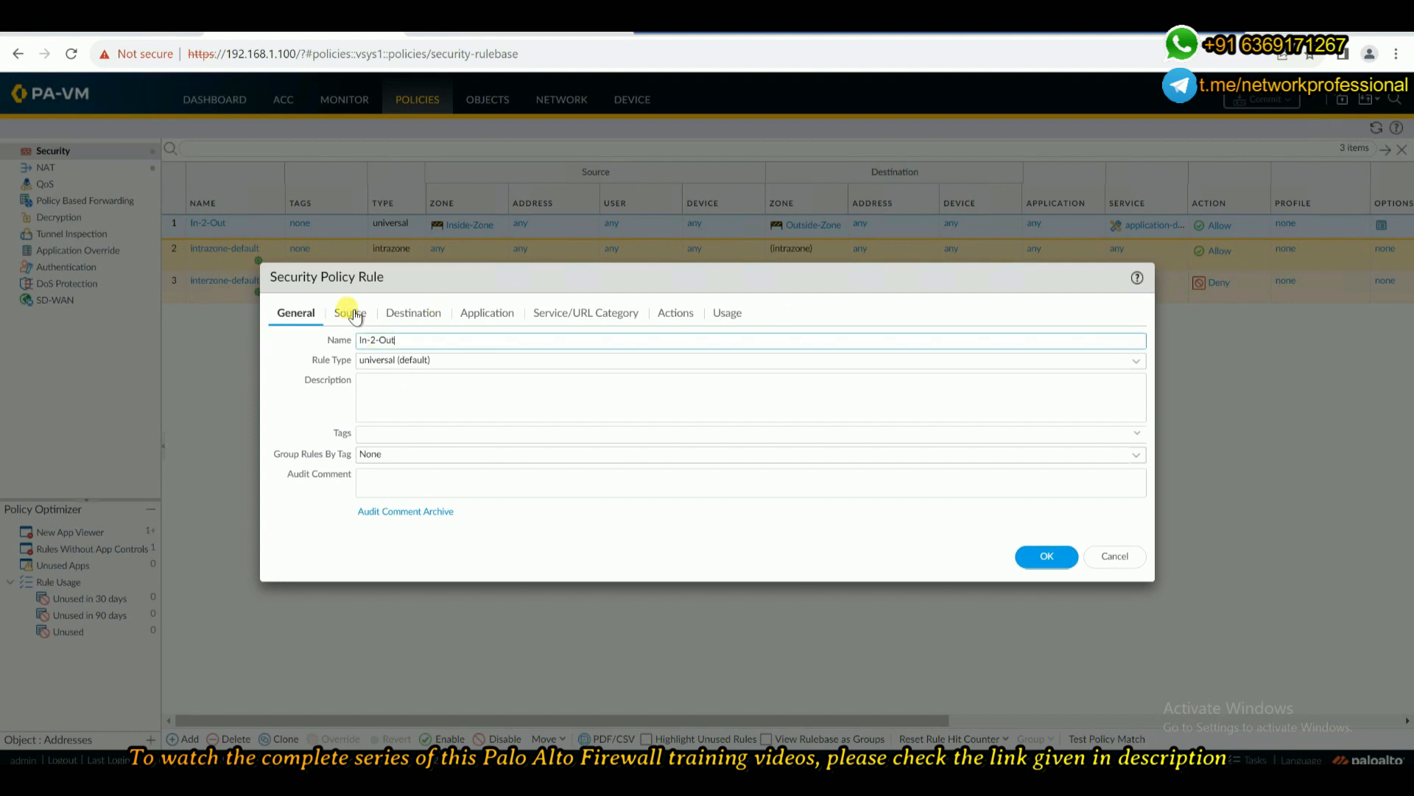
click(352, 313)
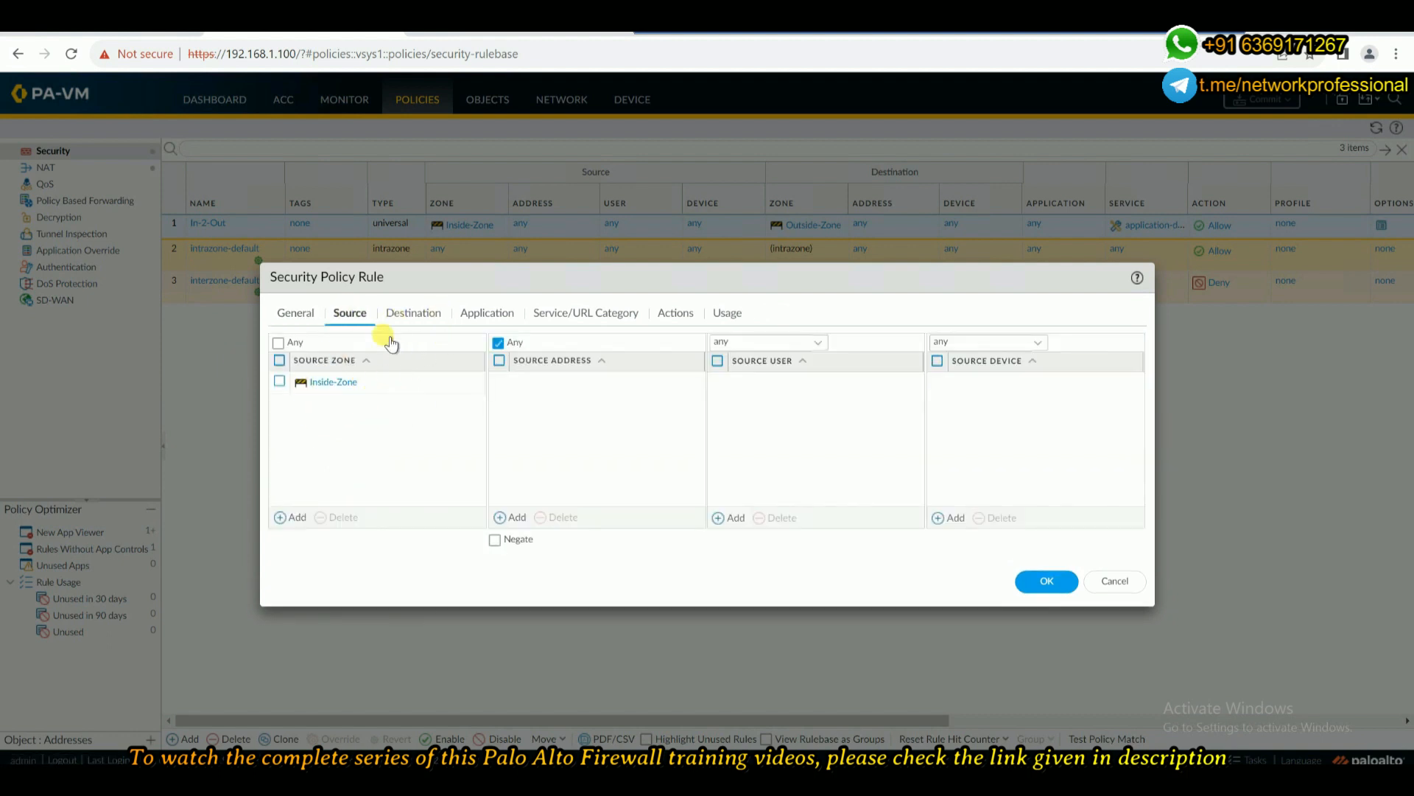
click(434, 325)
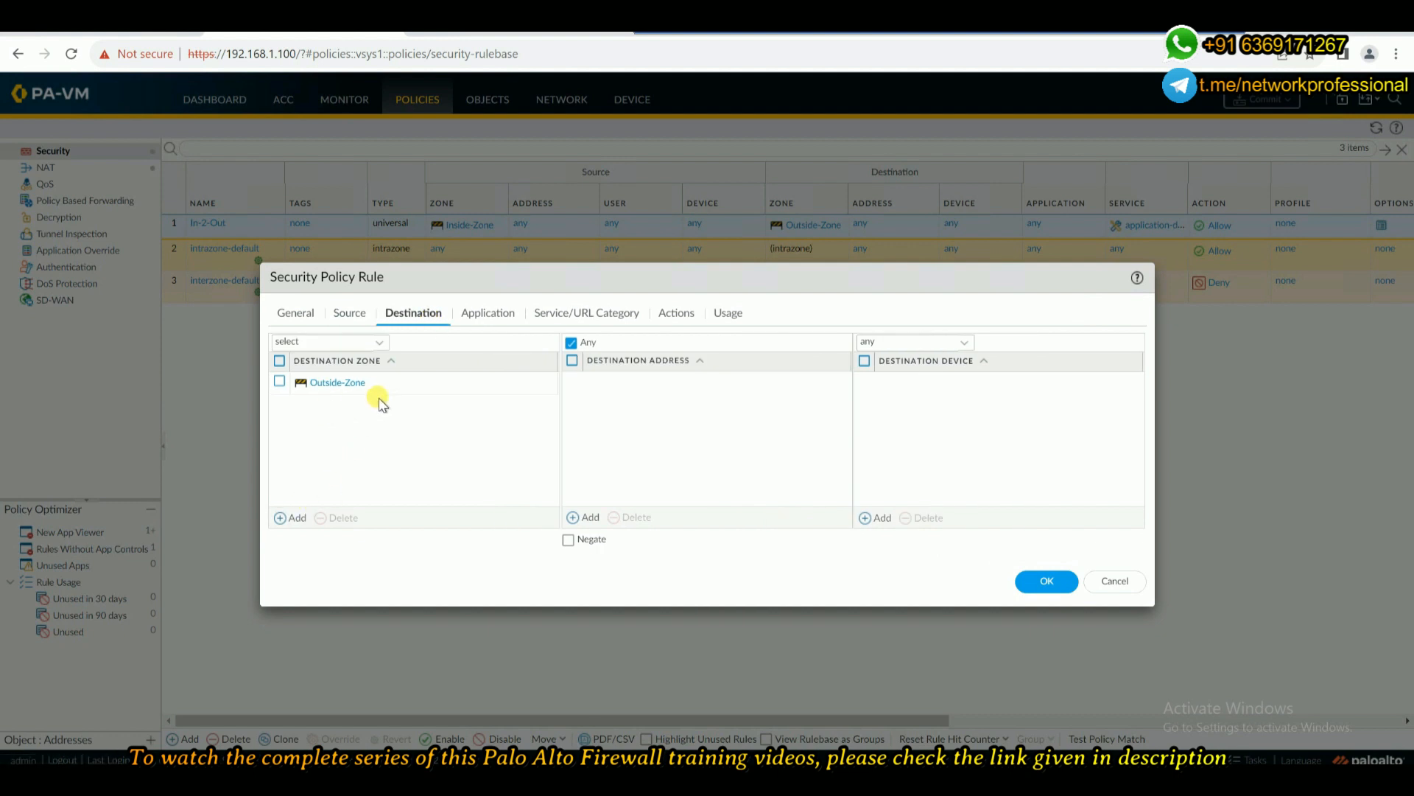
click(490, 314)
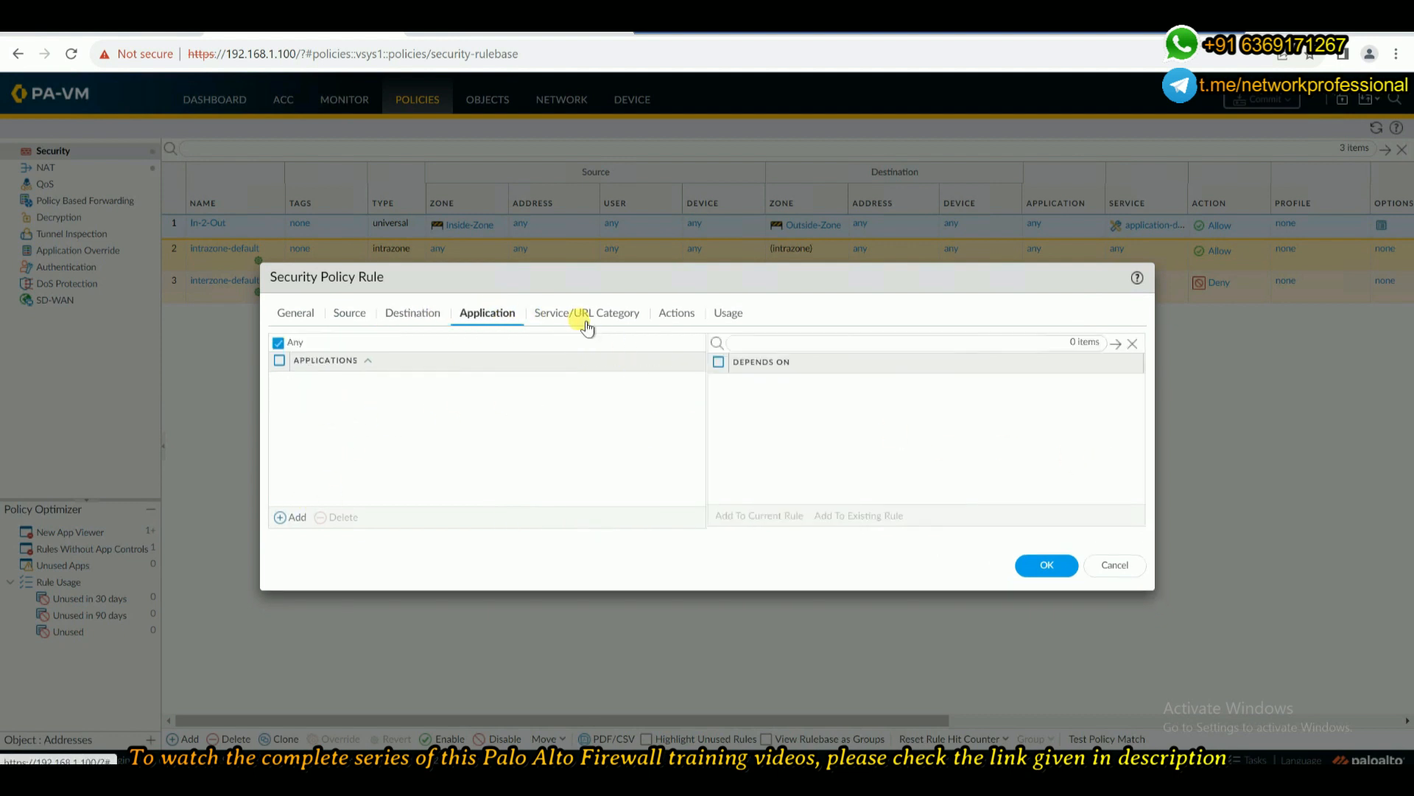
click(666, 317)
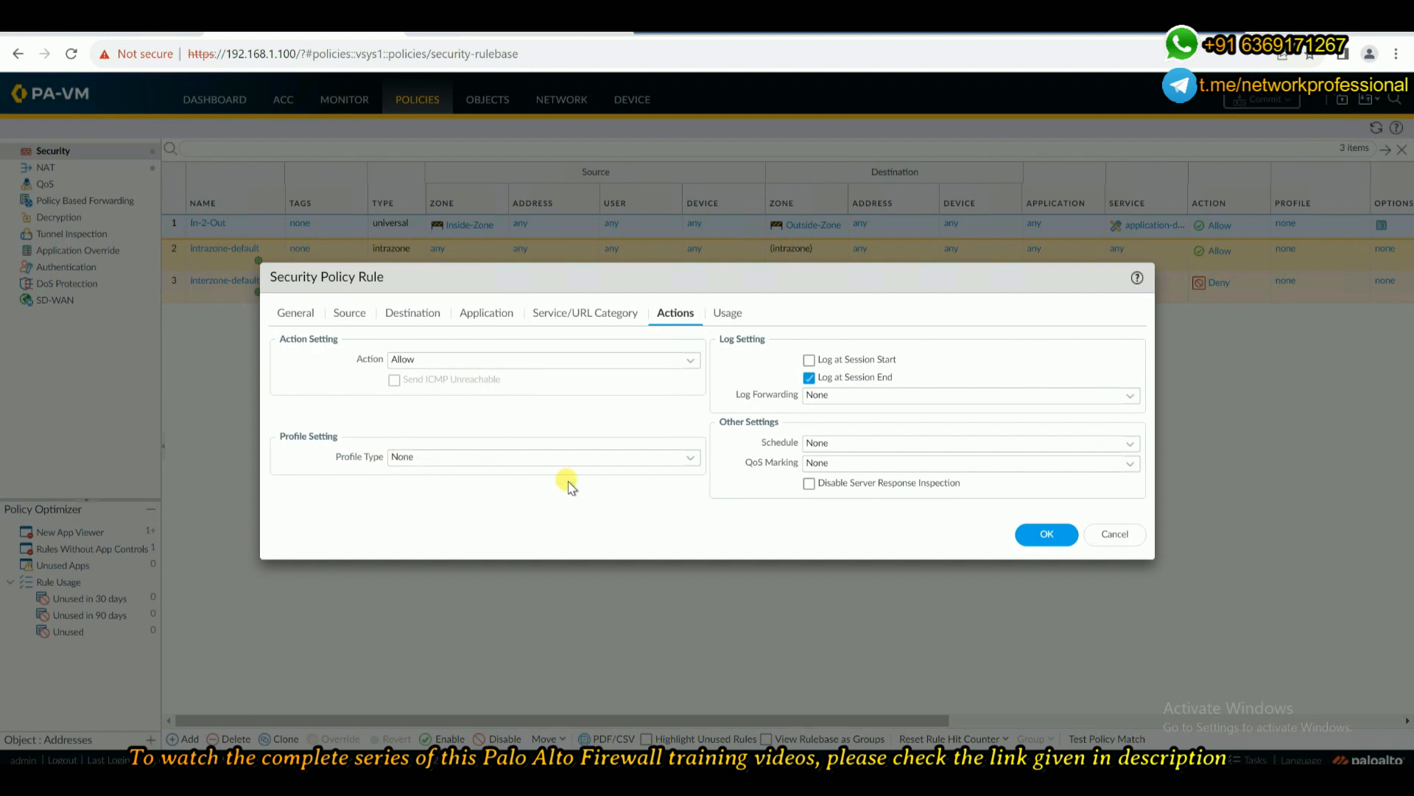
click(725, 313)
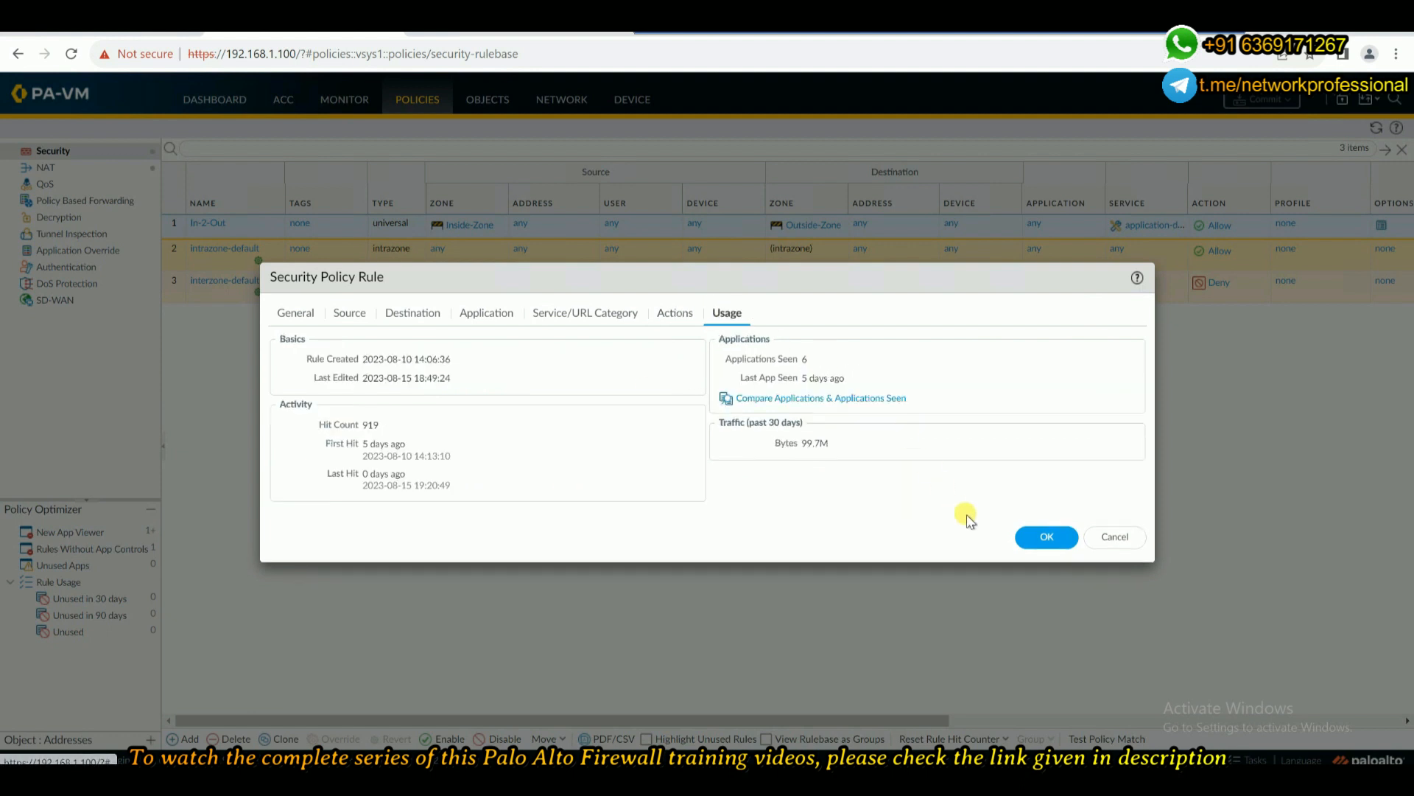
click(1048, 542)
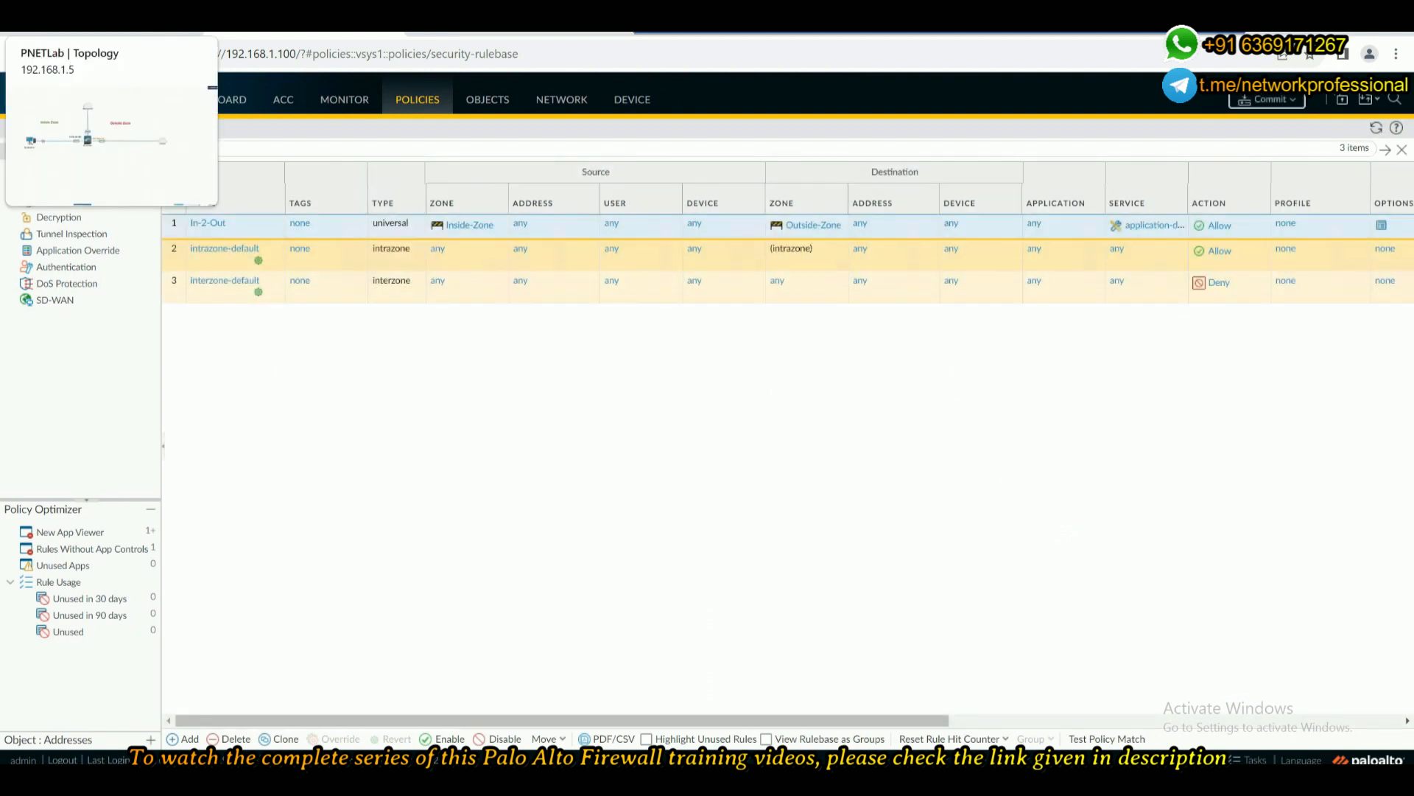
Switch to the PNETLab topology, open the Win node's console and close its leftover browser and file explorer windows
click(110, 18)
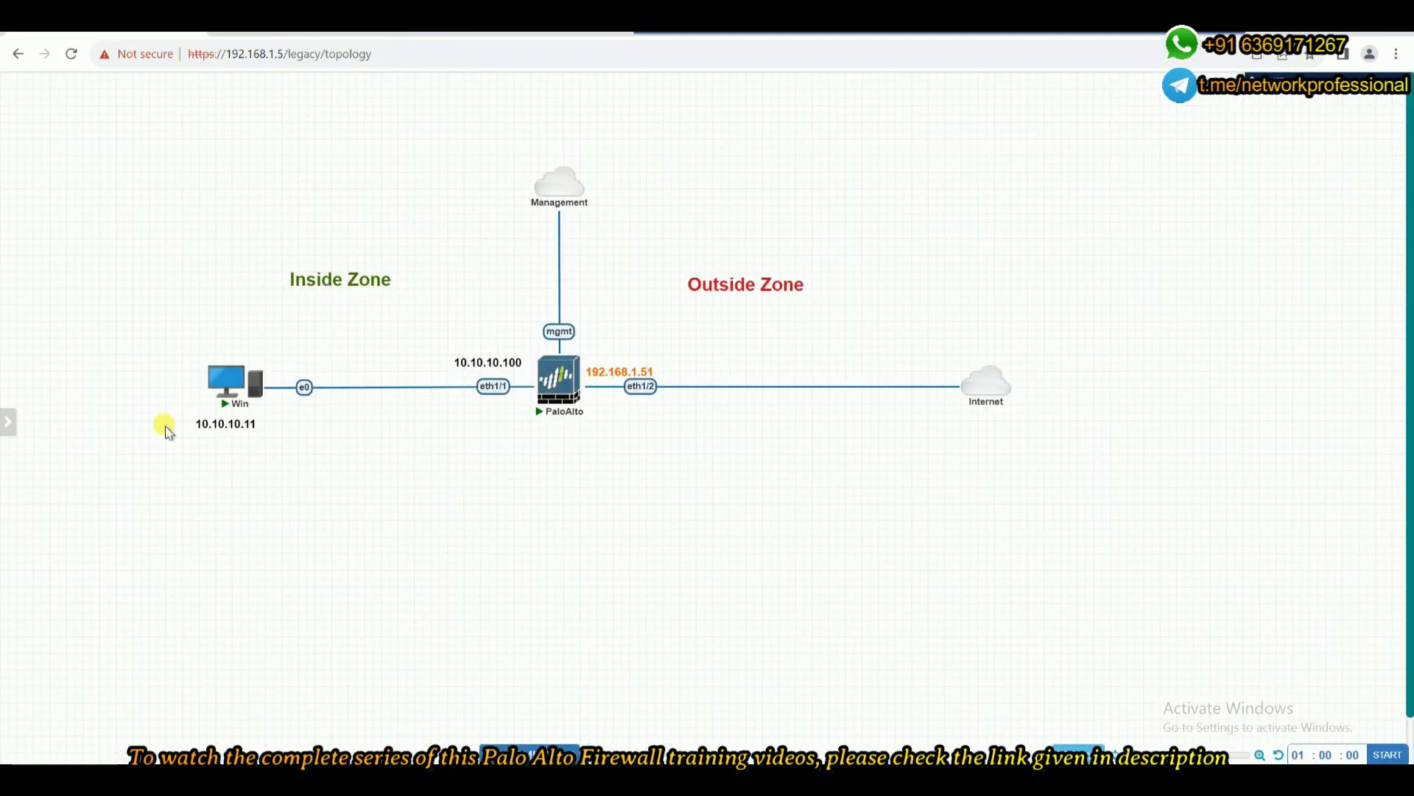
click(217, 382)
drag(720, 279, 923, 195)
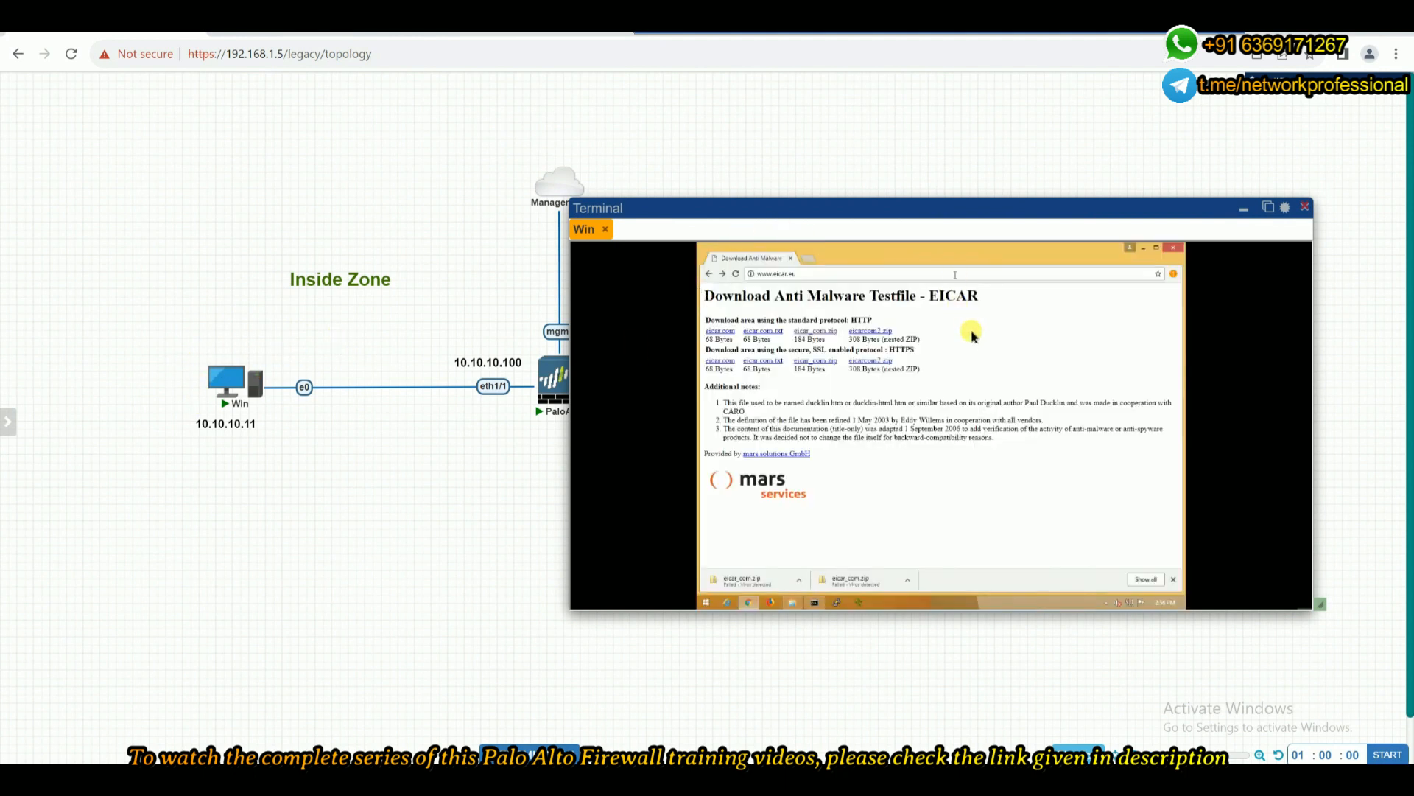
click(1172, 250)
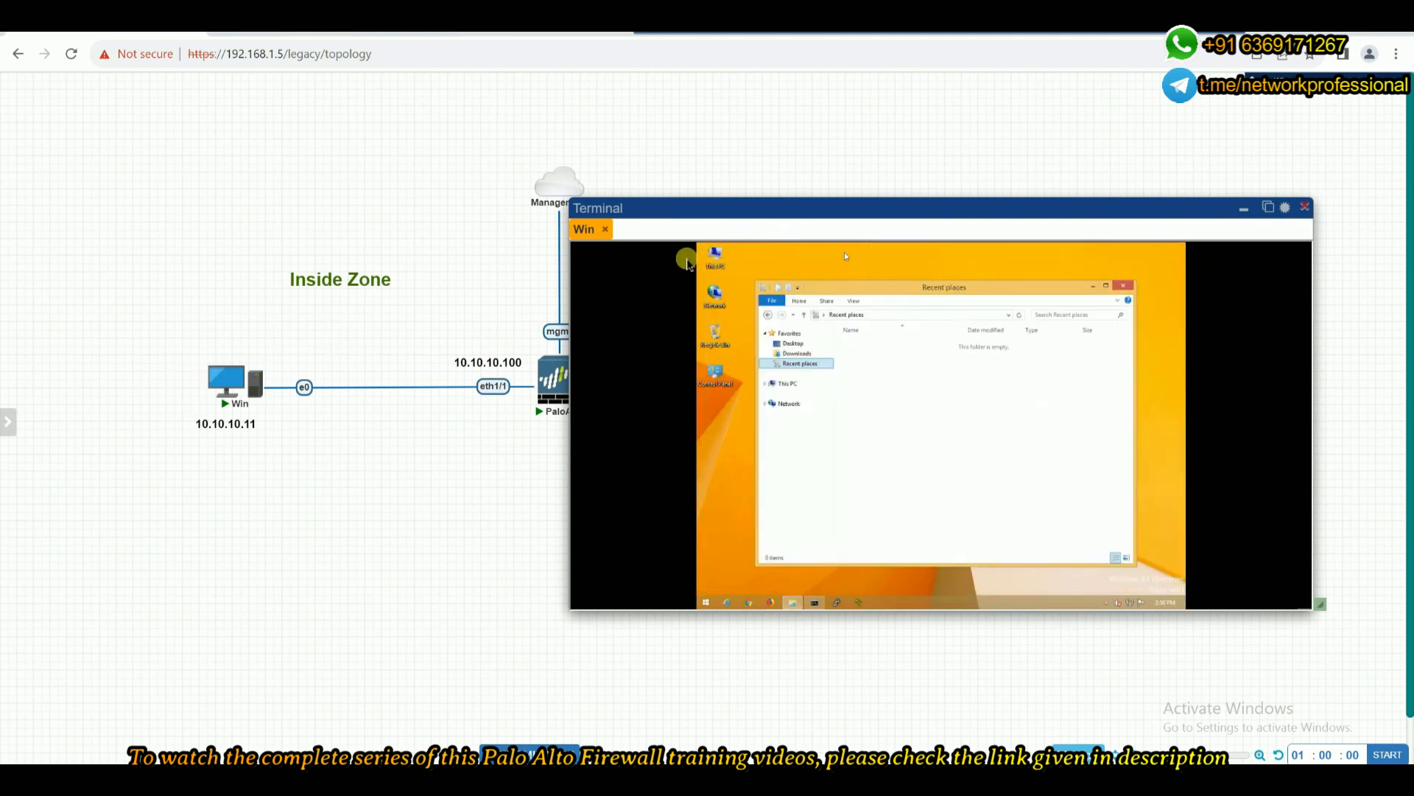
click(1125, 286)
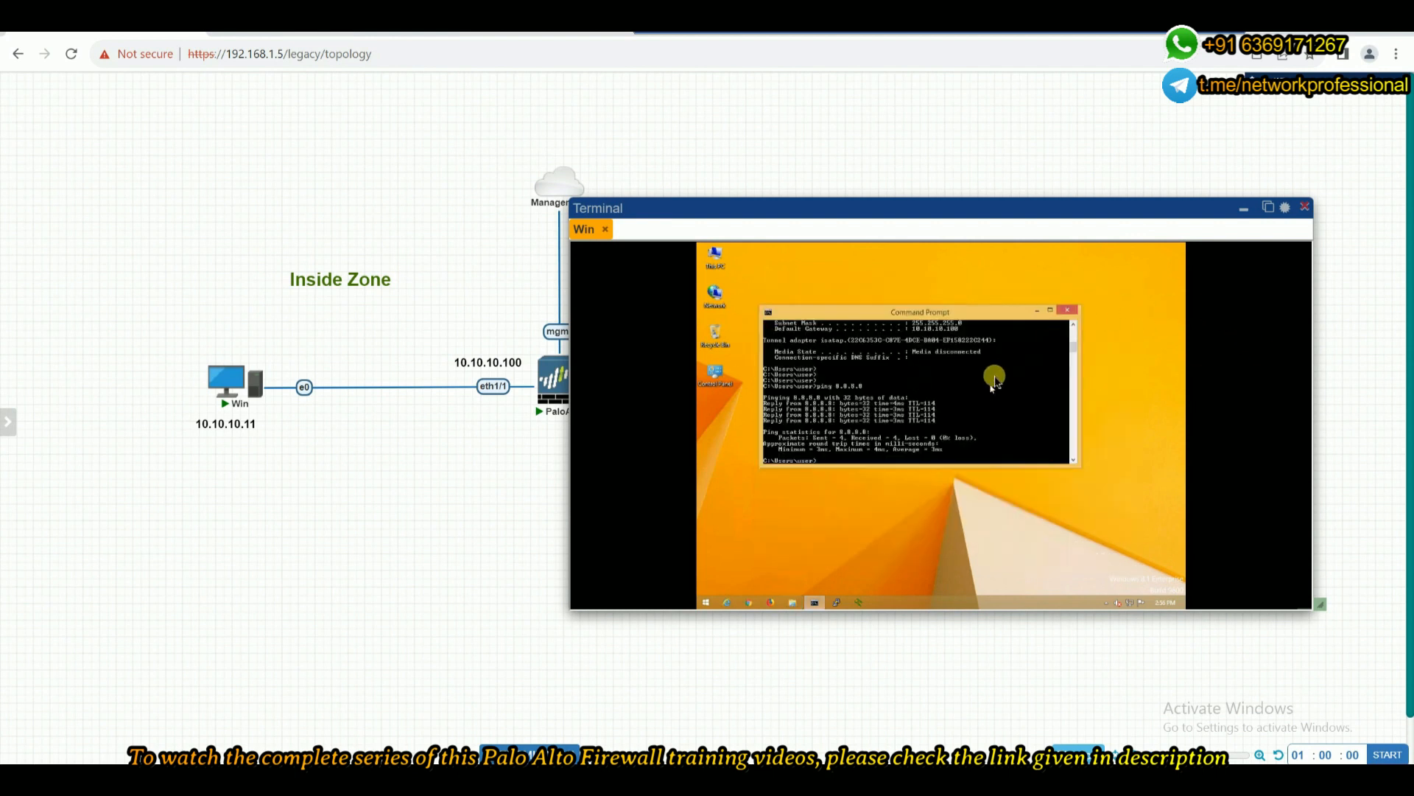
Detach the Win console into its own browser page and close the old Command Prompt
key(Return)
key(Return)
key(Return)
key(Return)
key(Return)
key(Return)
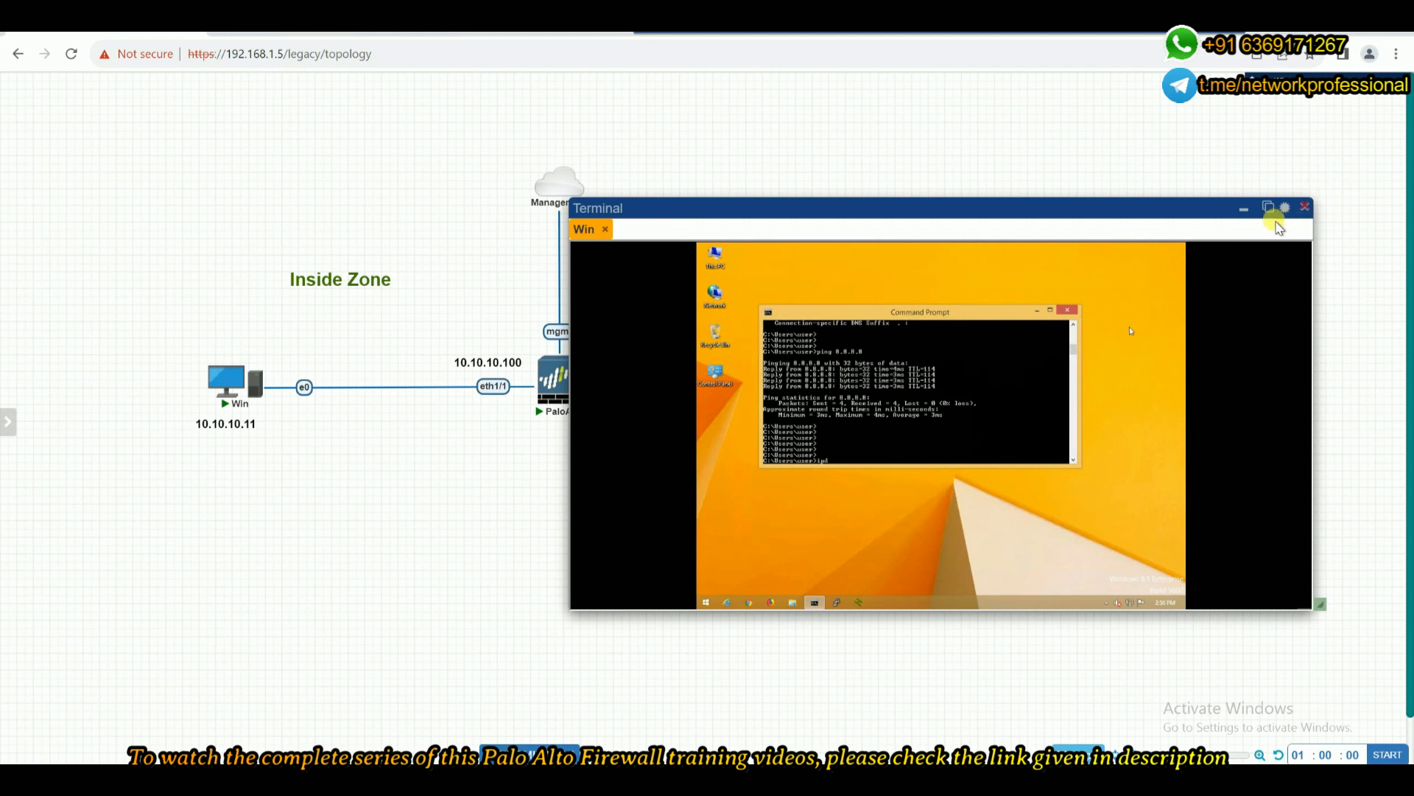
click(1259, 212)
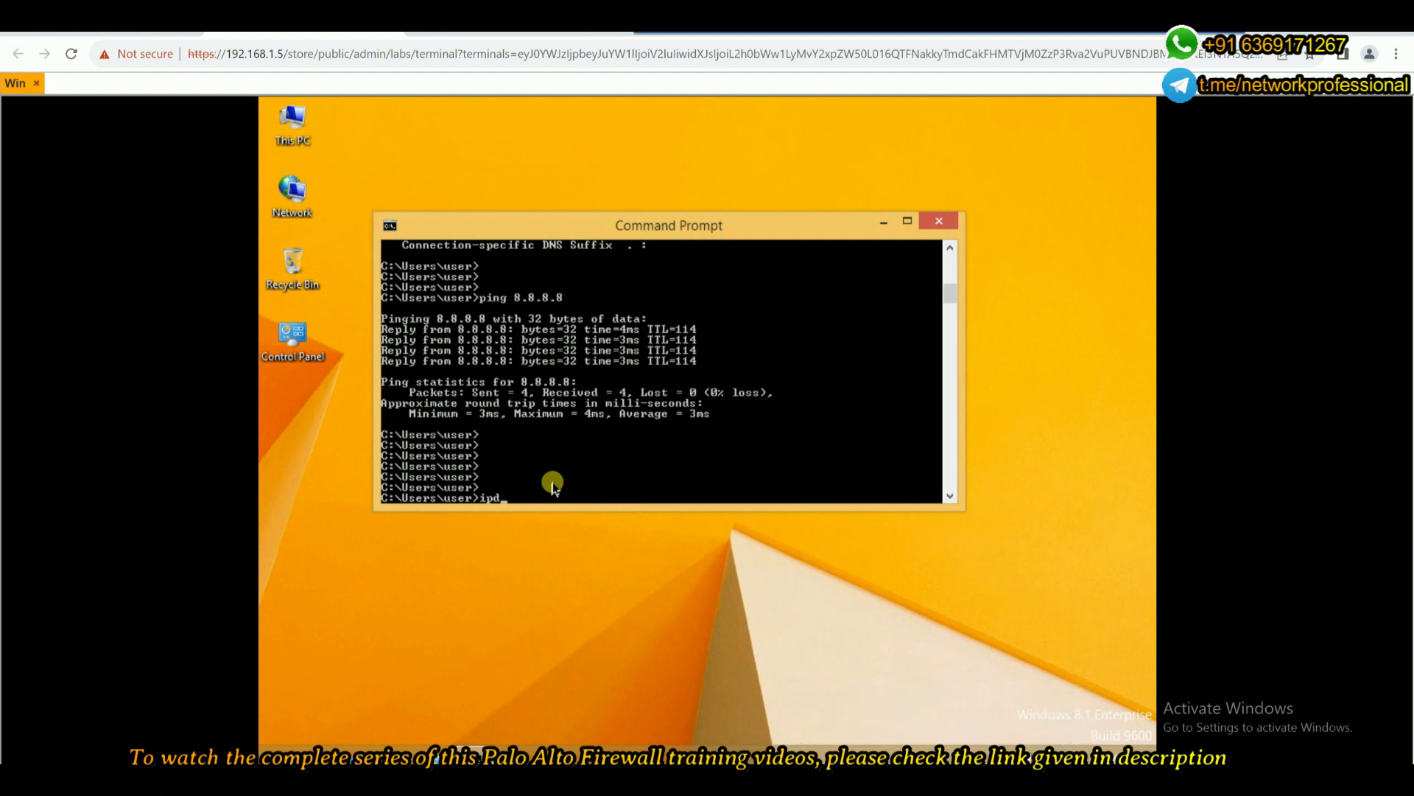
click(940, 223)
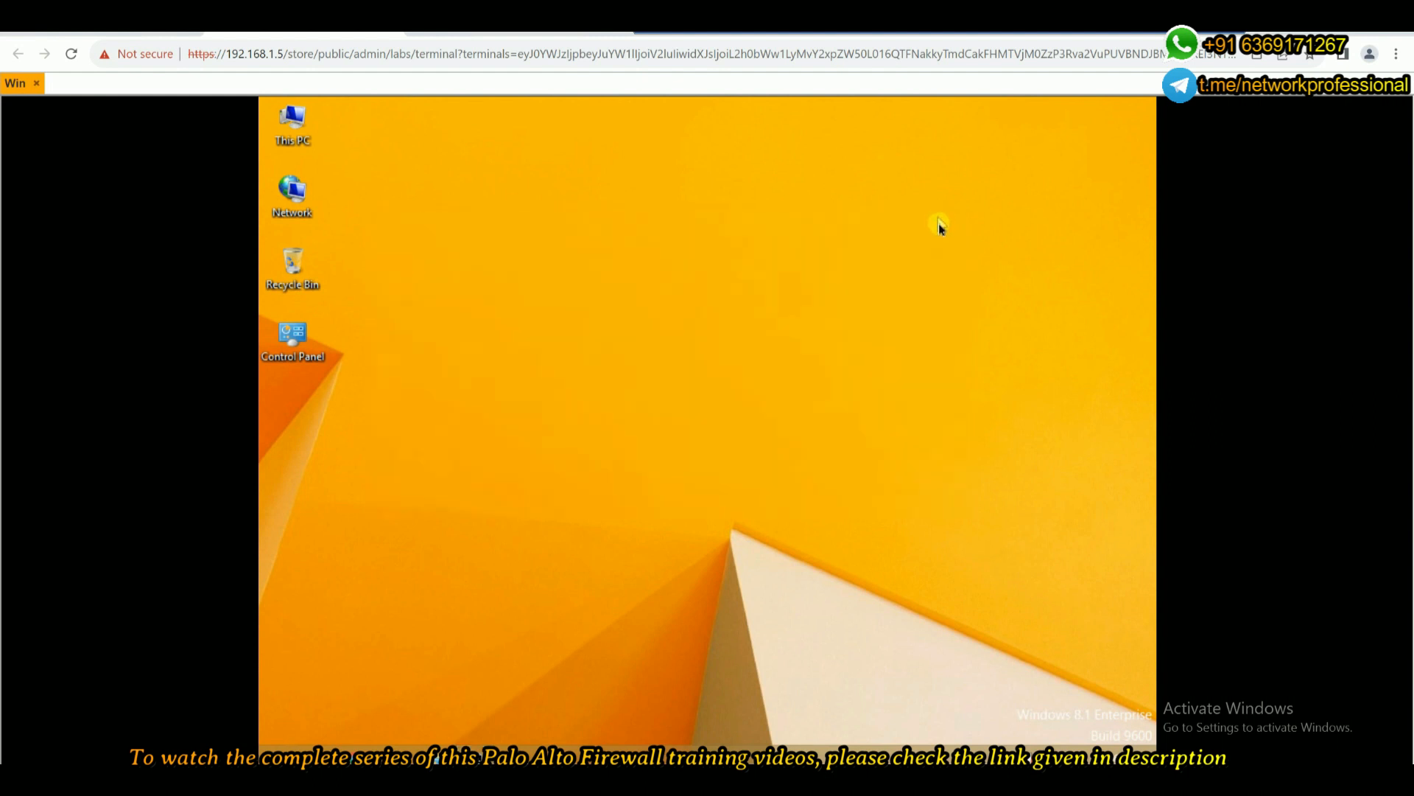
Open a new Command Prompt on the Windows client and display its IP configuration with ipconfig
click(472, 756)
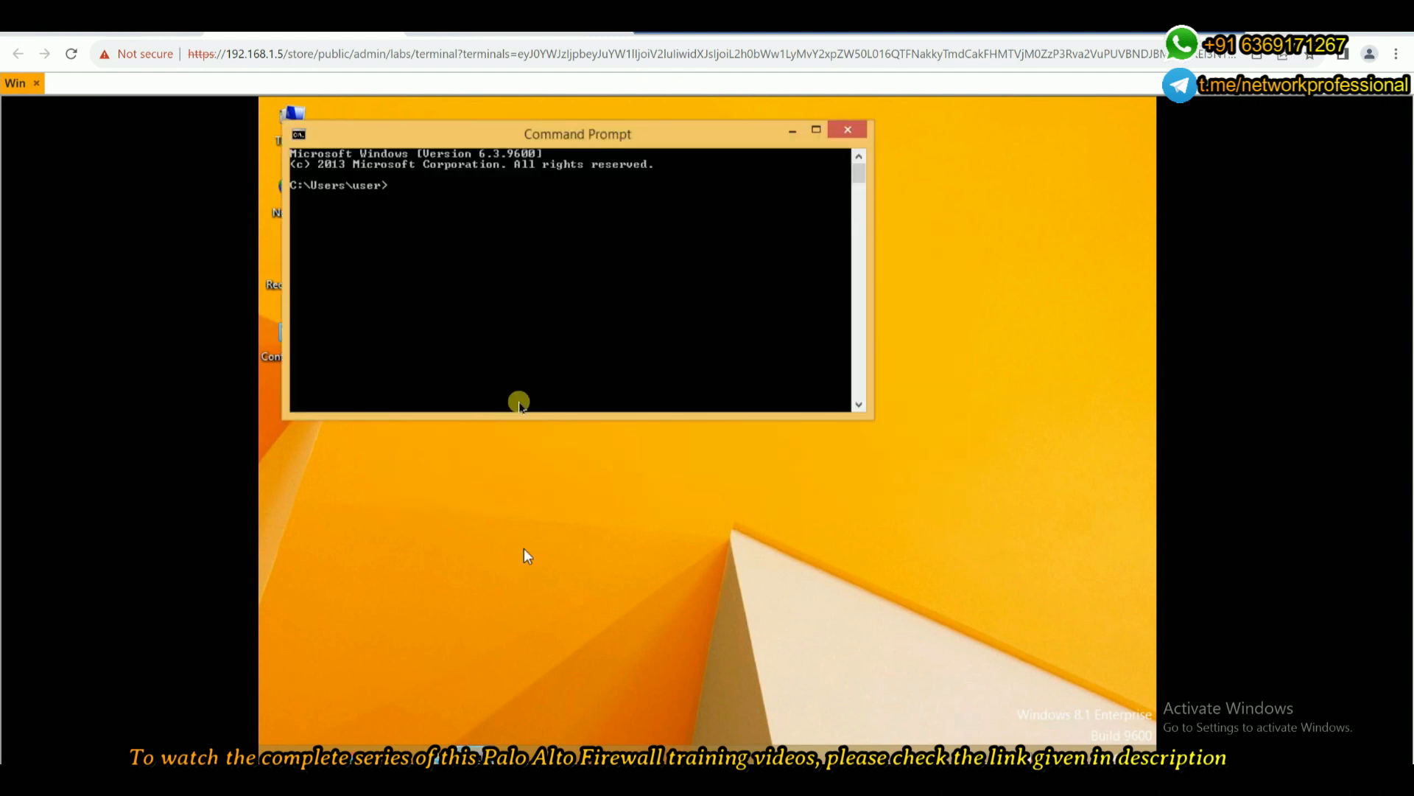
text(ipconfi)
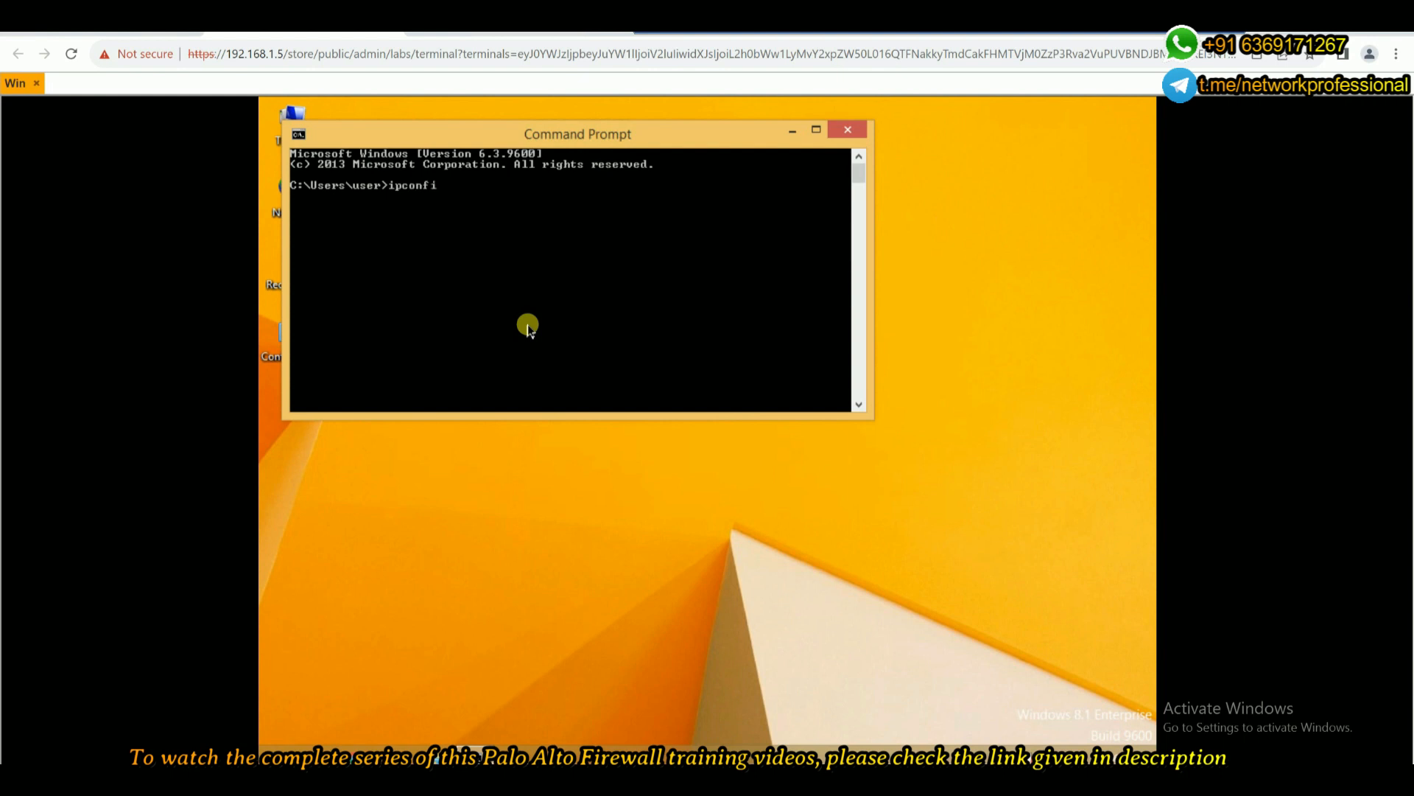
text(g)
key(Return)
key(Return)
key(Return)
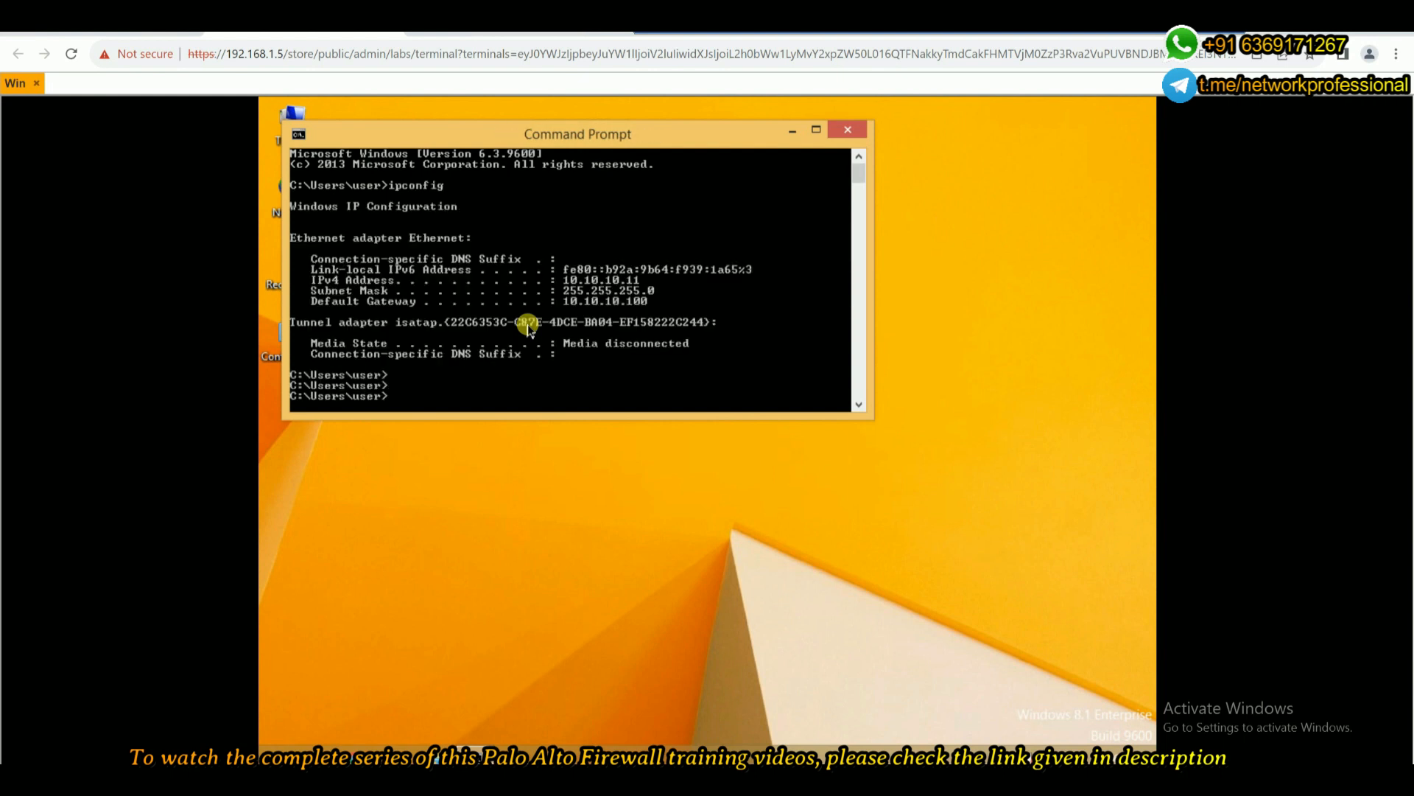
Ping the default gateway 10.10.10.100 from the Windows client and close the Command Prompt
text(ping 10.10.10.100)
key(Return)
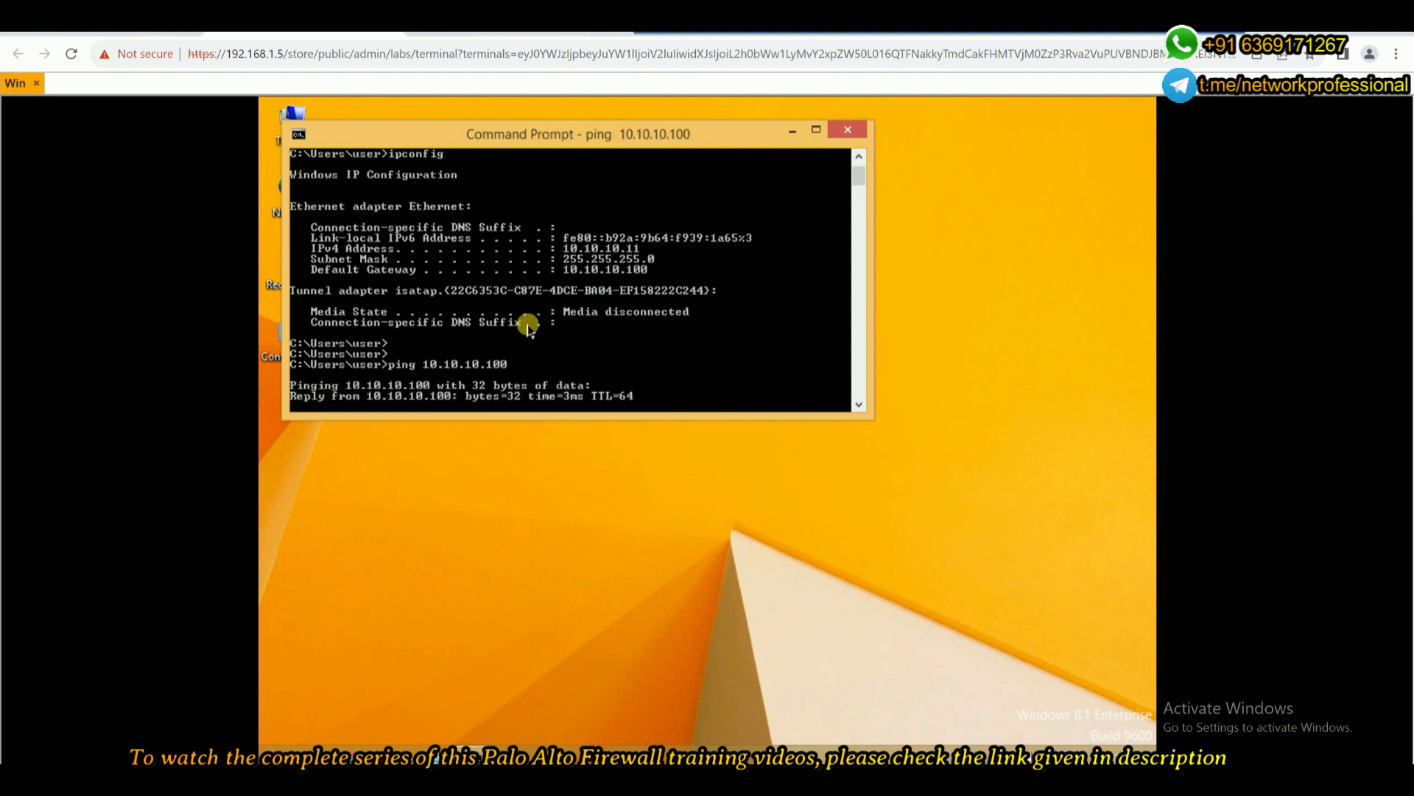
key(ctrl+c)
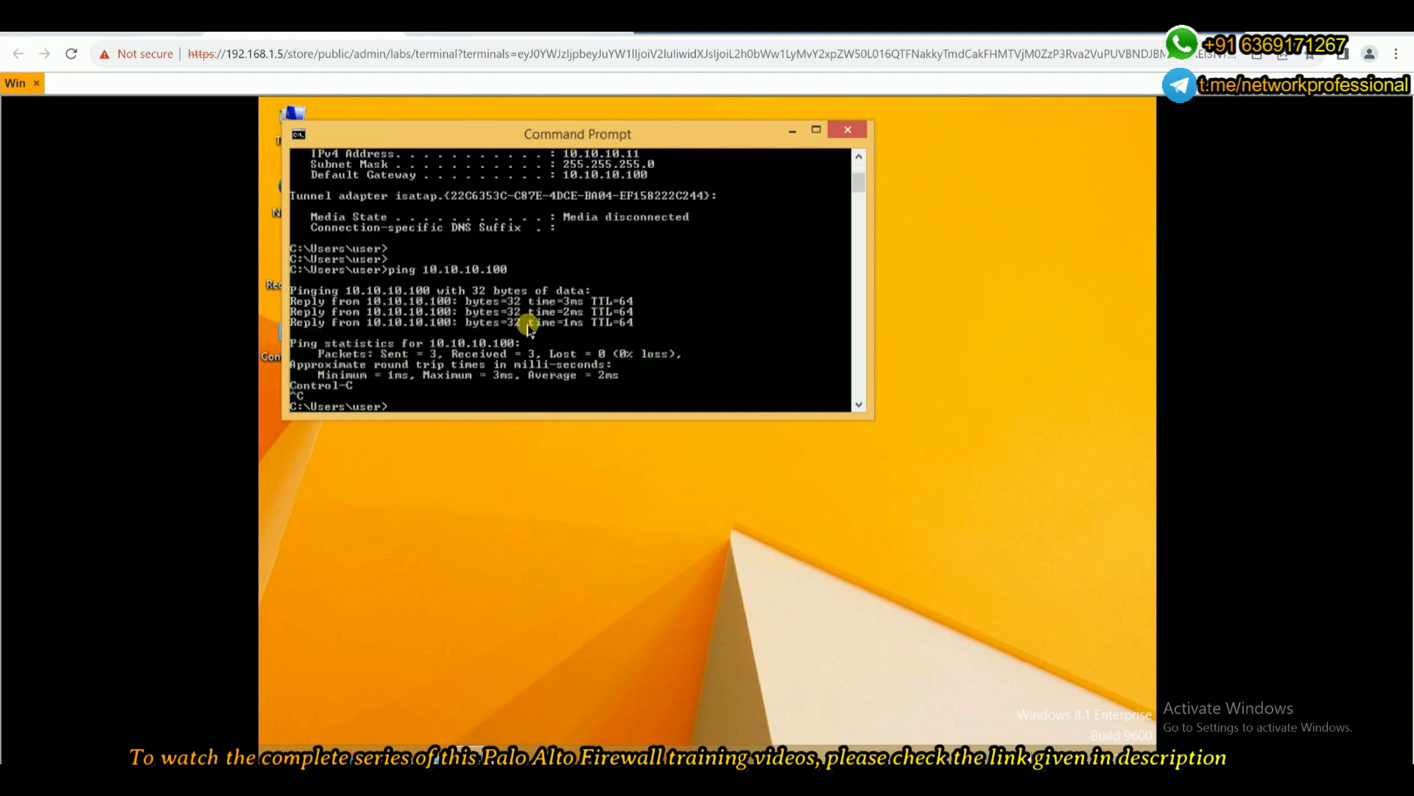
key(Return)
key(Return)
key(Return)
key(Return)
text(ping)
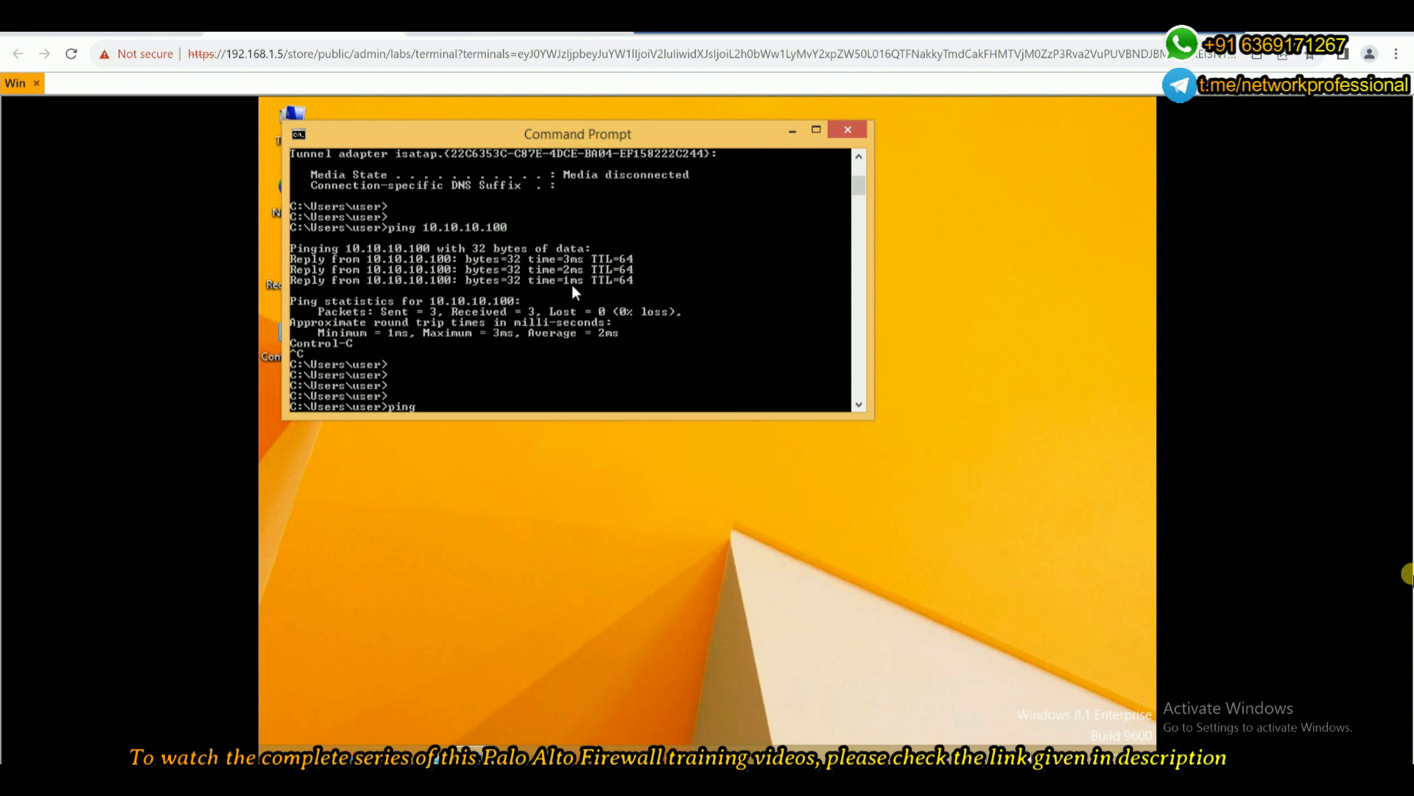
click(845, 131)
click(472, 752)
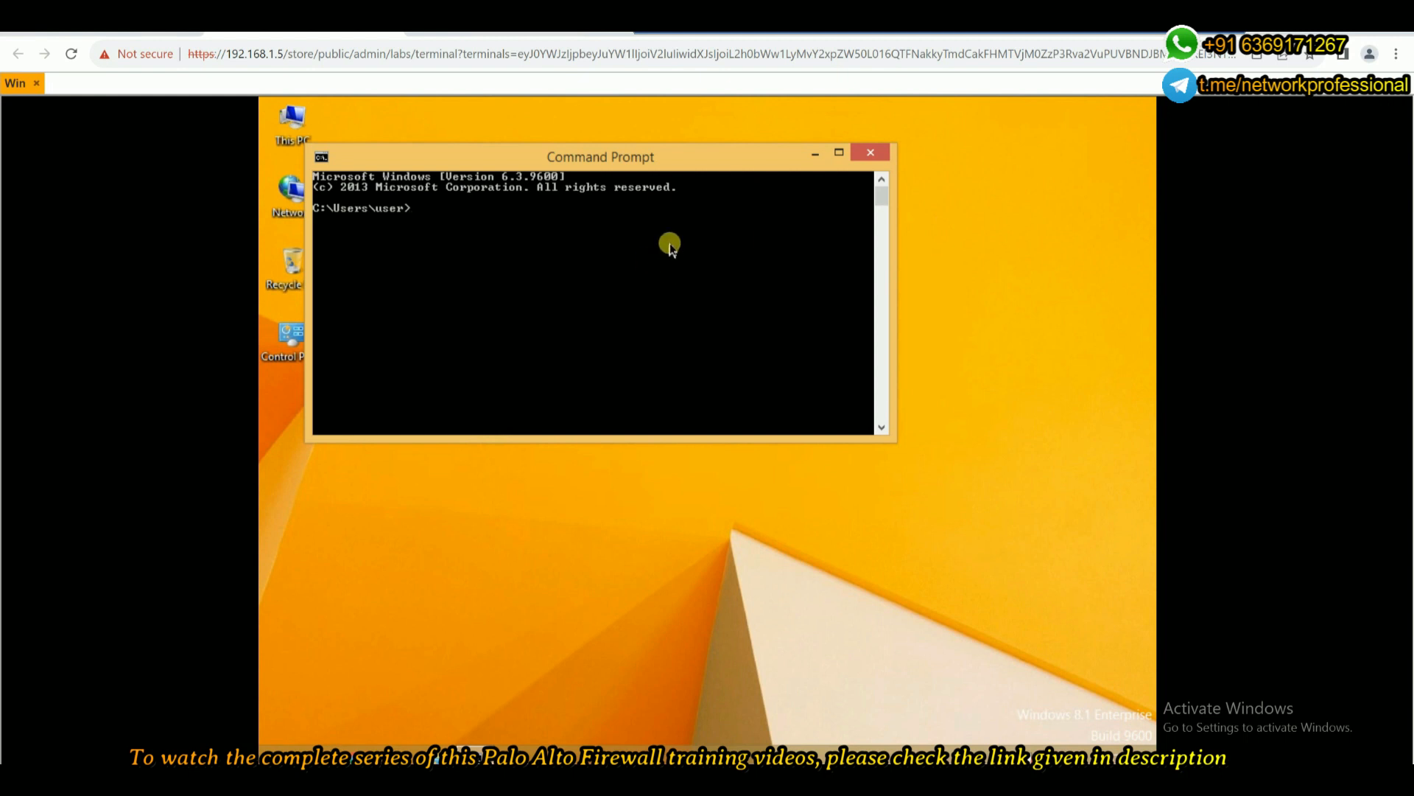
click(871, 153)
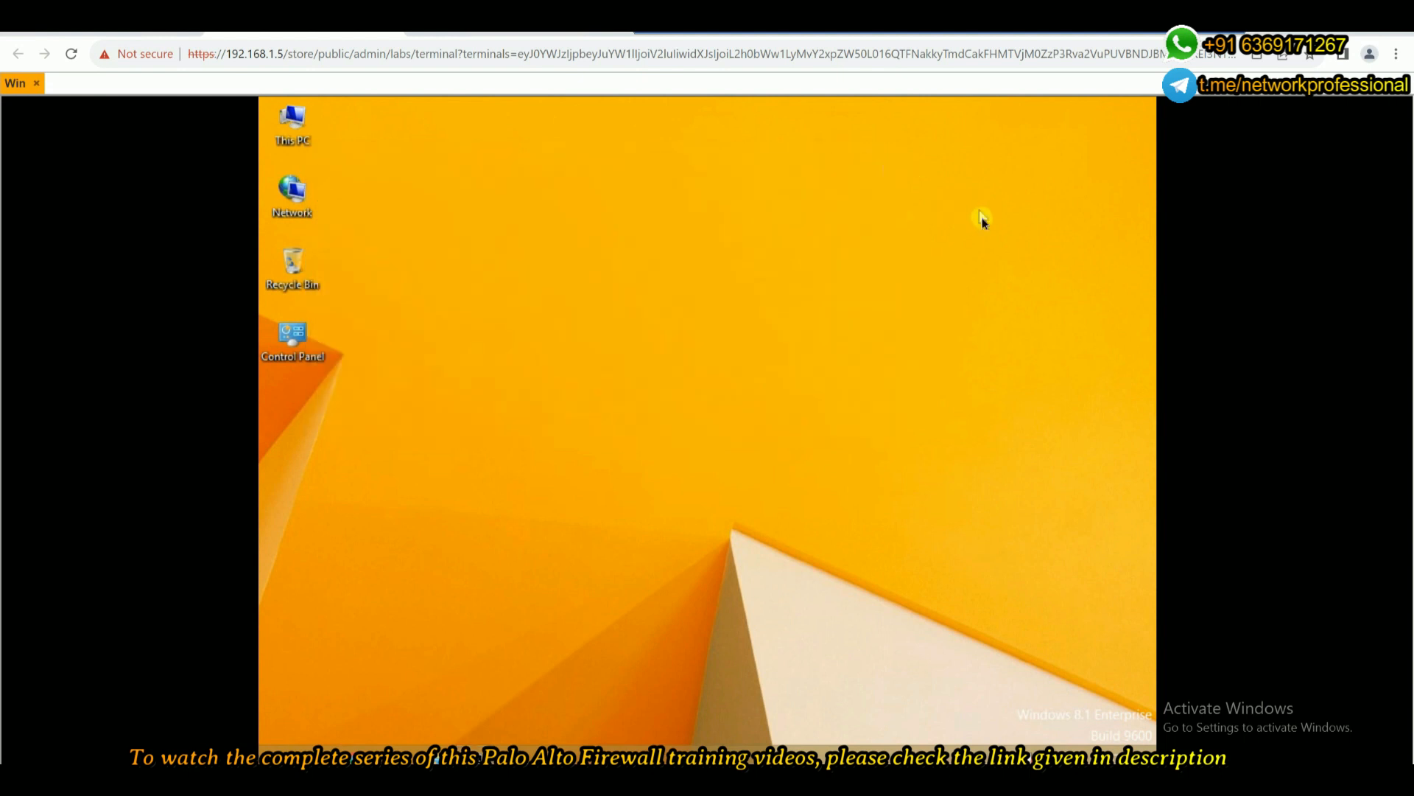
right_click(980, 219)
click(1020, 259)
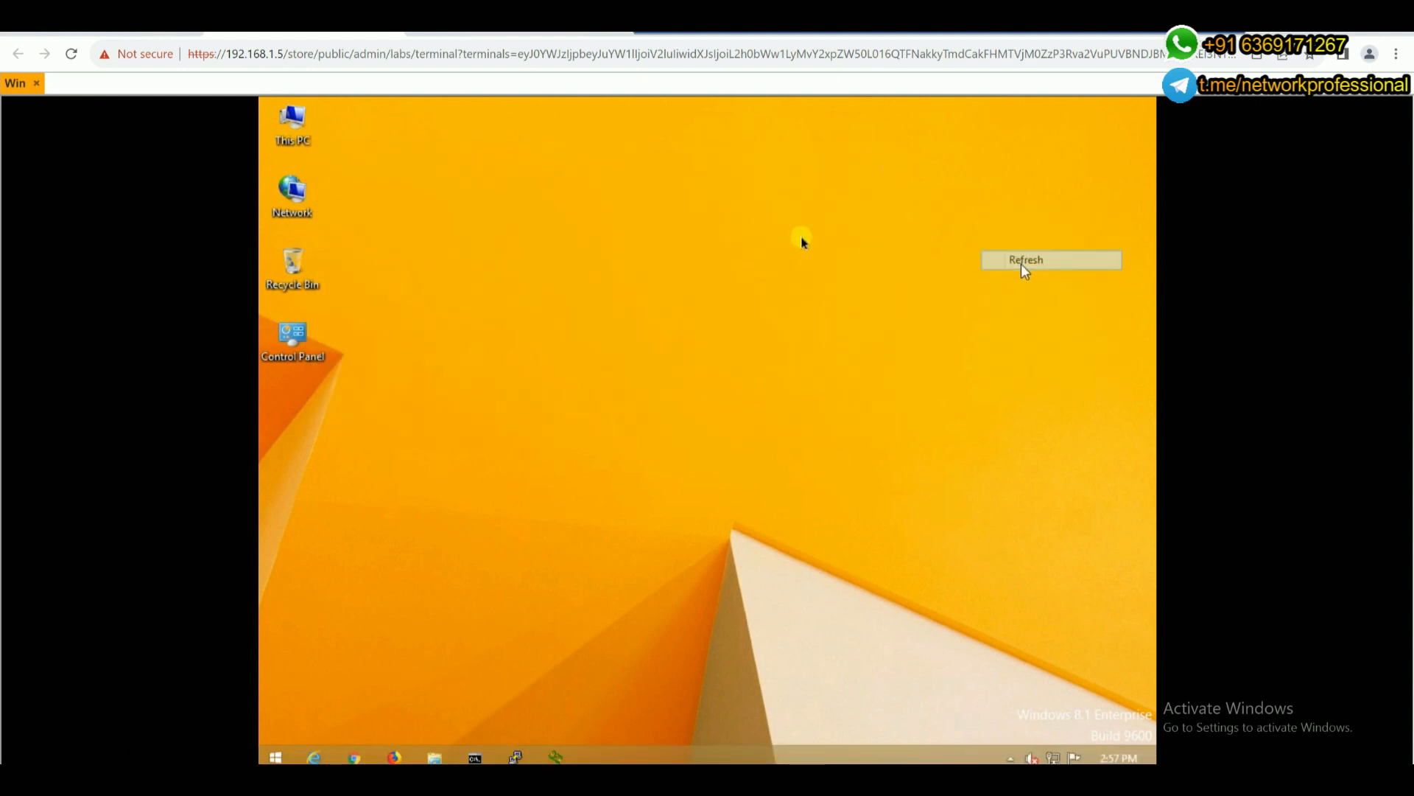
right_click(701, 236)
click(741, 278)
right_click(604, 227)
click(667, 282)
right_click(579, 215)
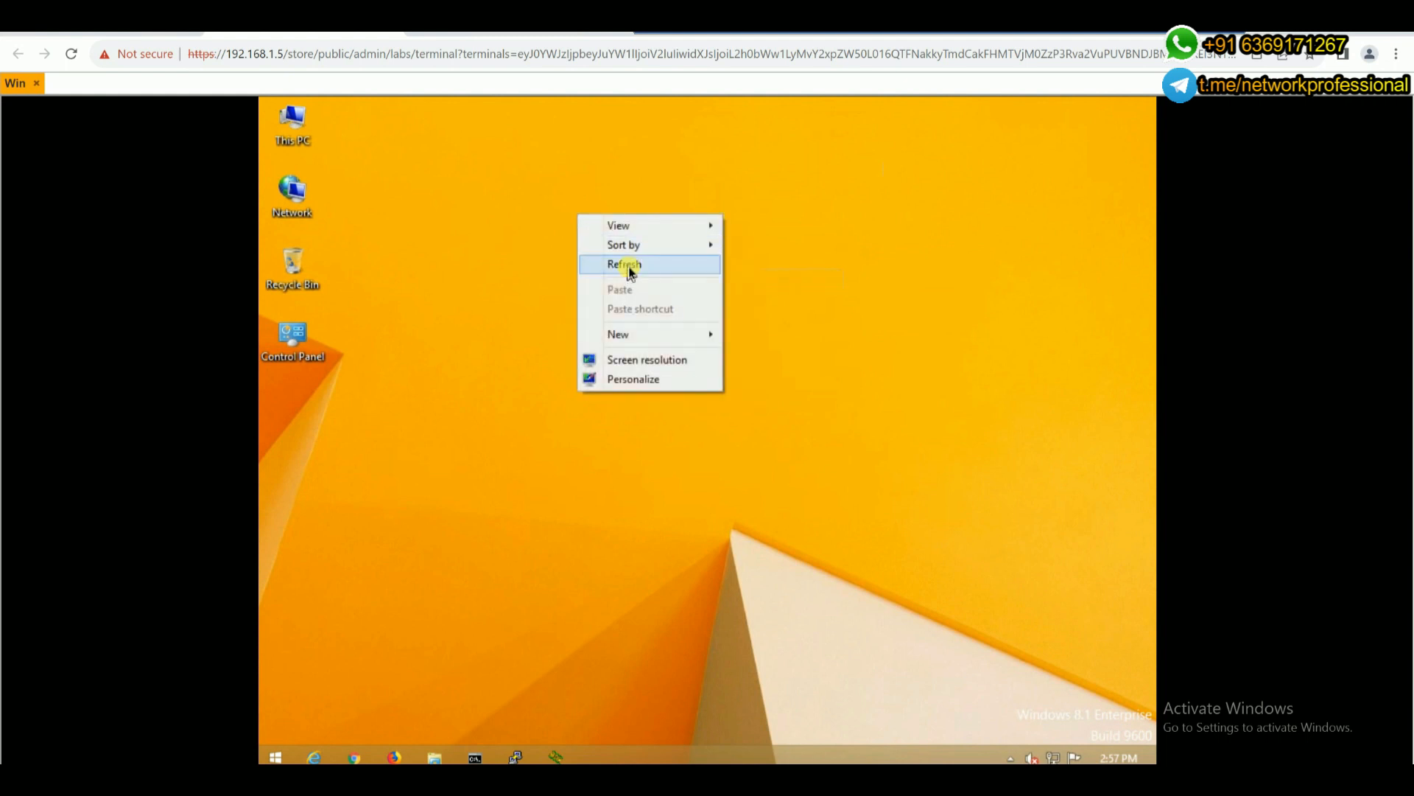
click(630, 269)
click(487, 756)
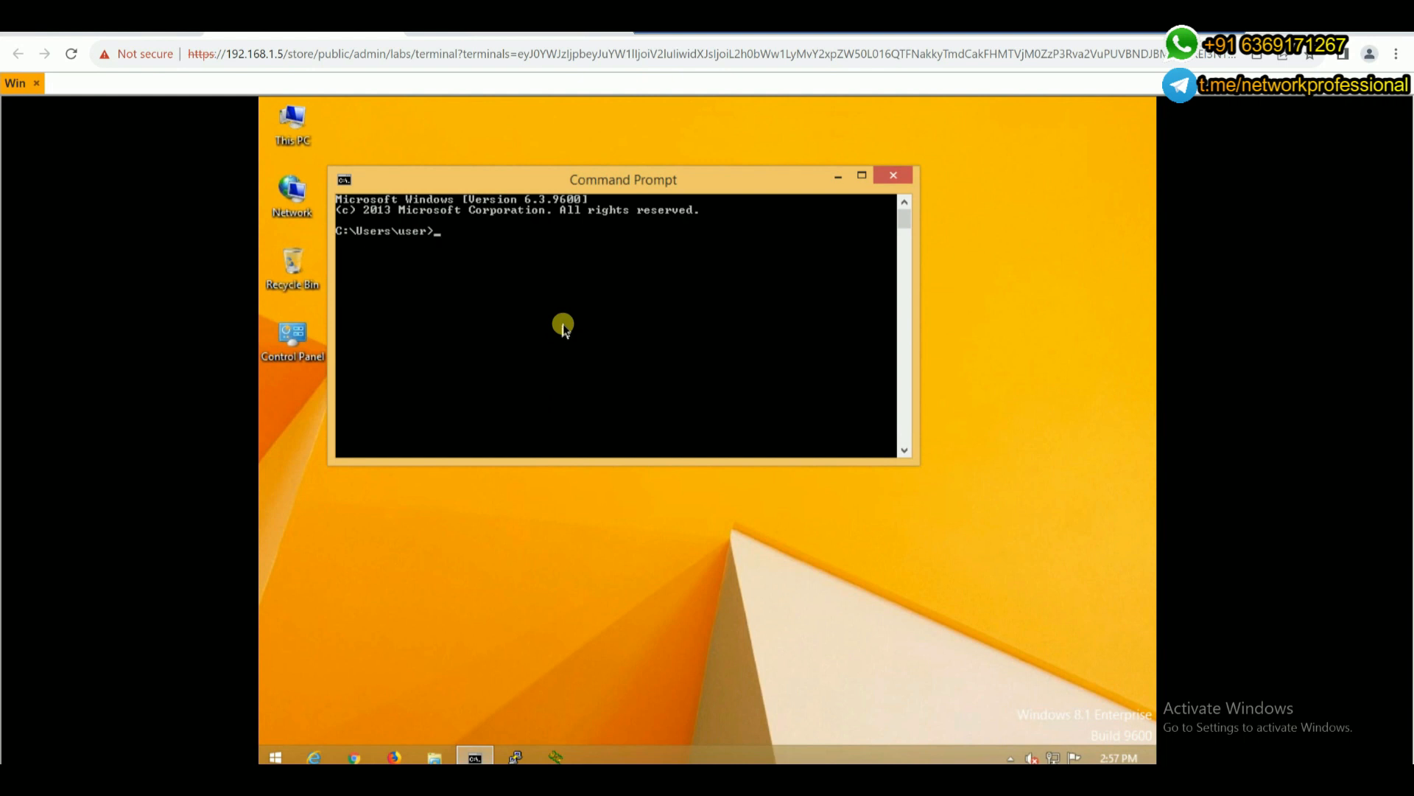
click(887, 178)
right_click(617, 243)
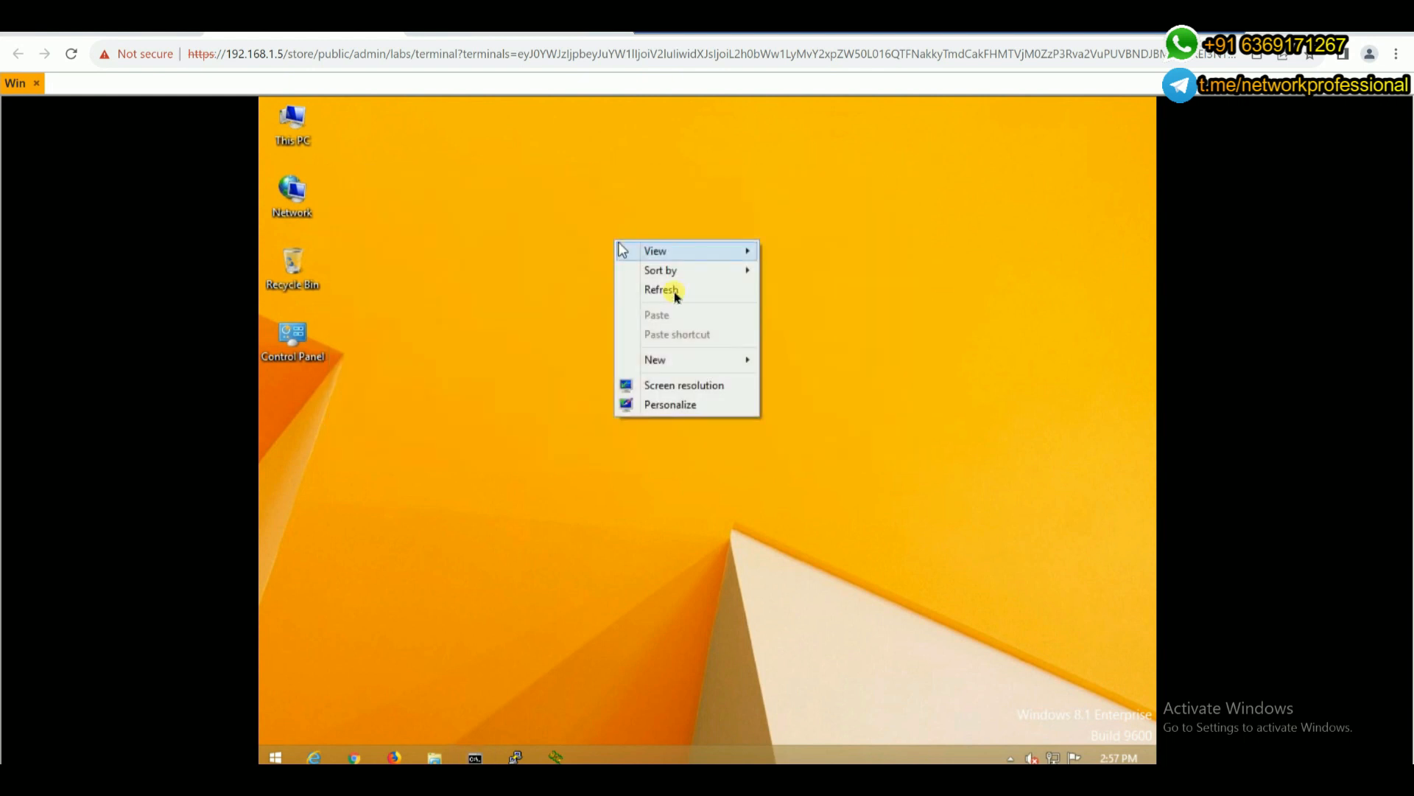
click(675, 292)
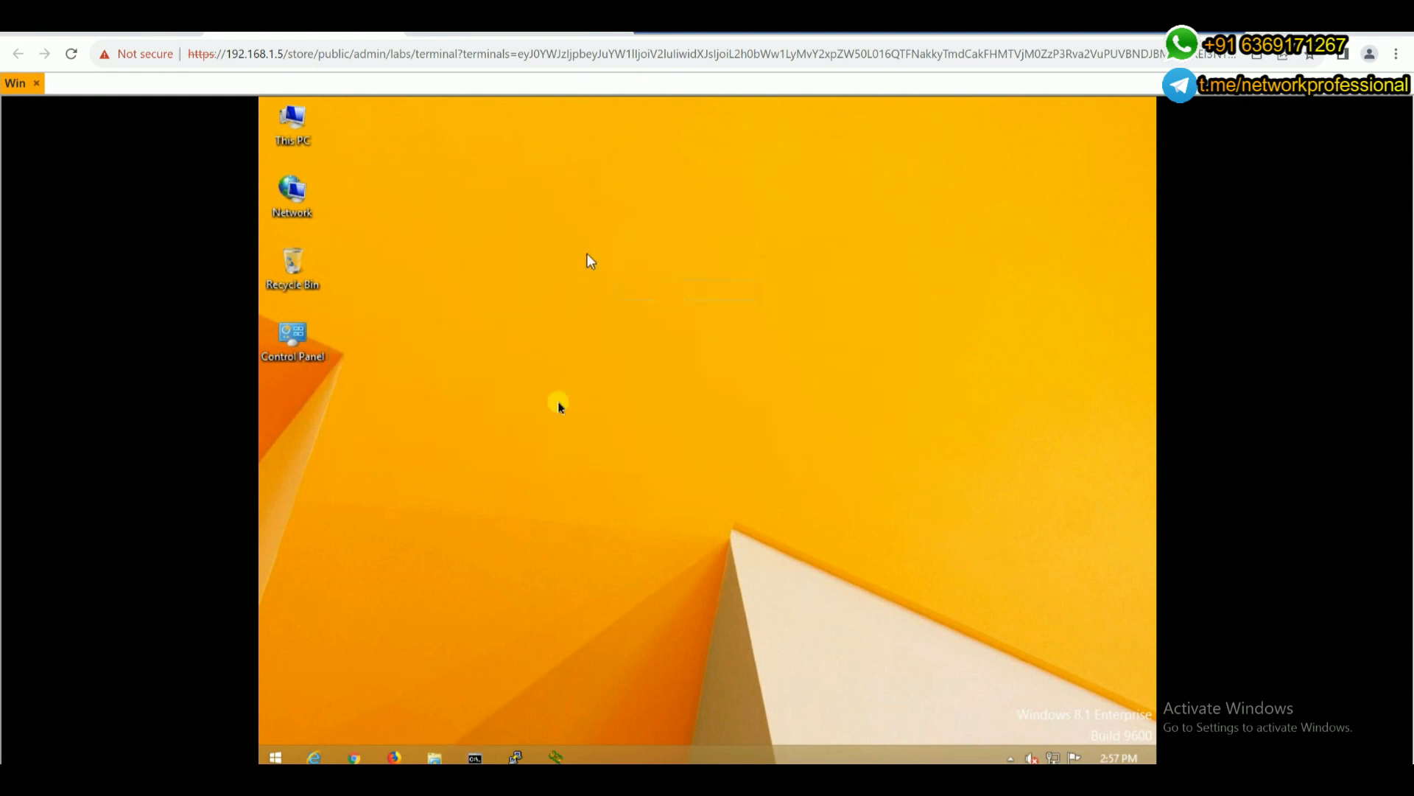
Start Chrome on the Windows client, dismiss the update notice and load facebook.com
click(358, 759)
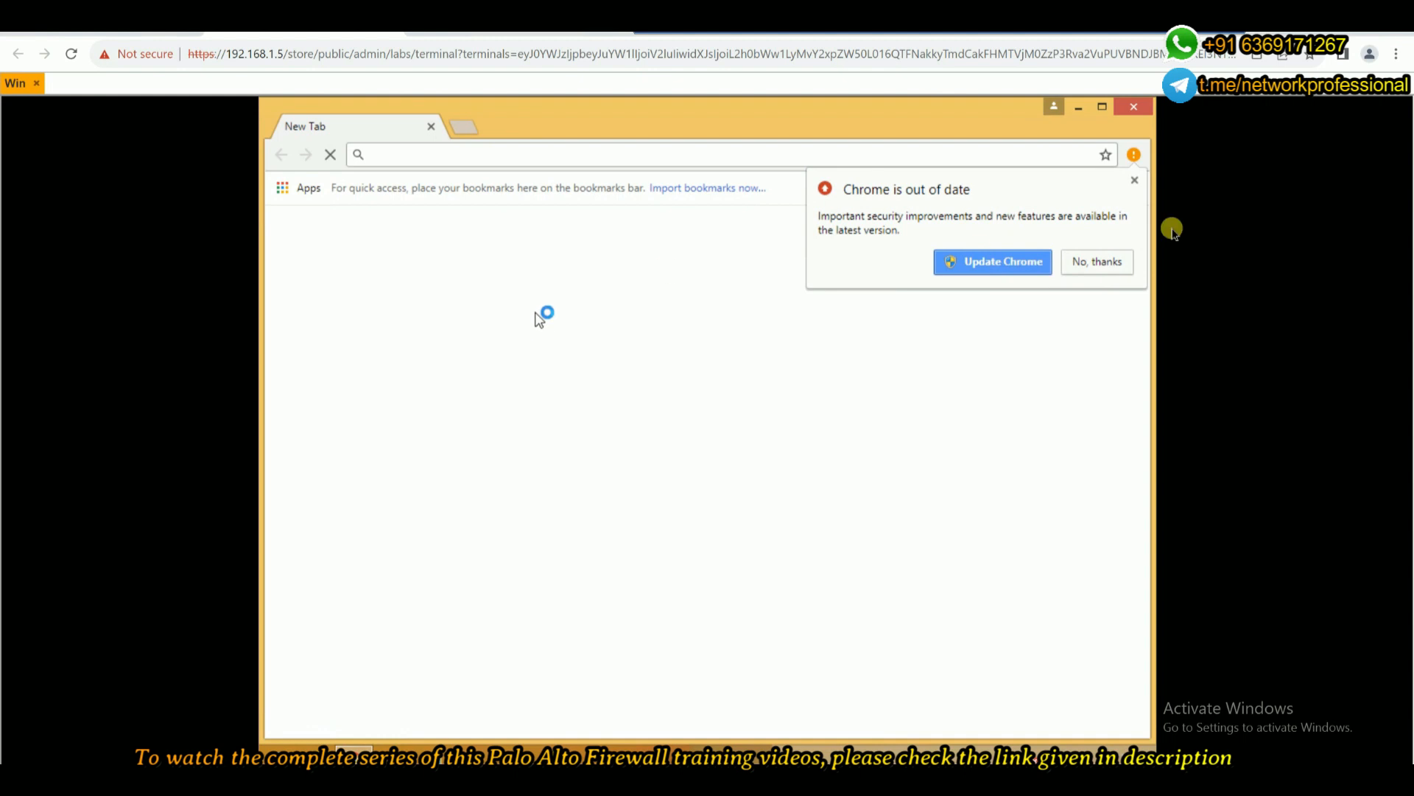
click(1135, 182)
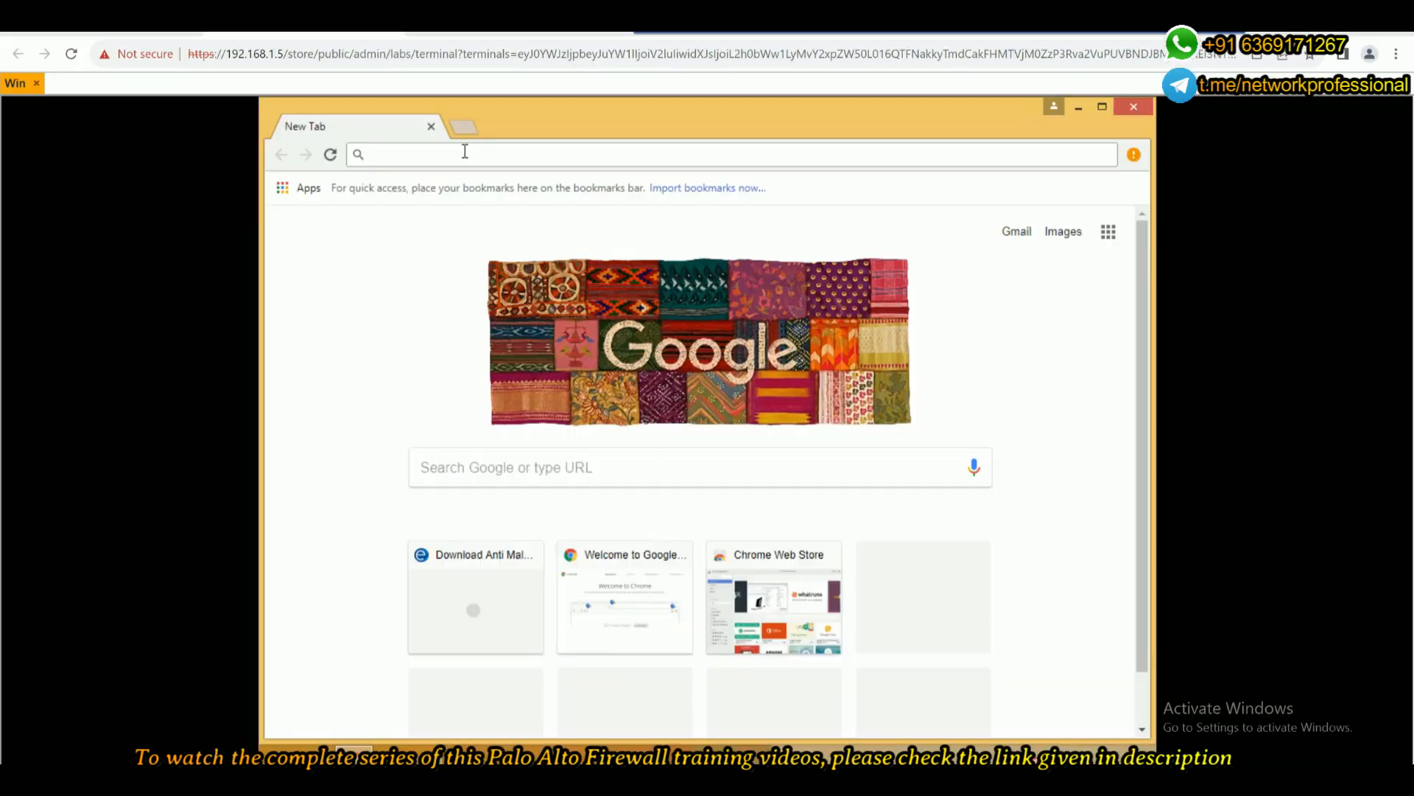
text(face)
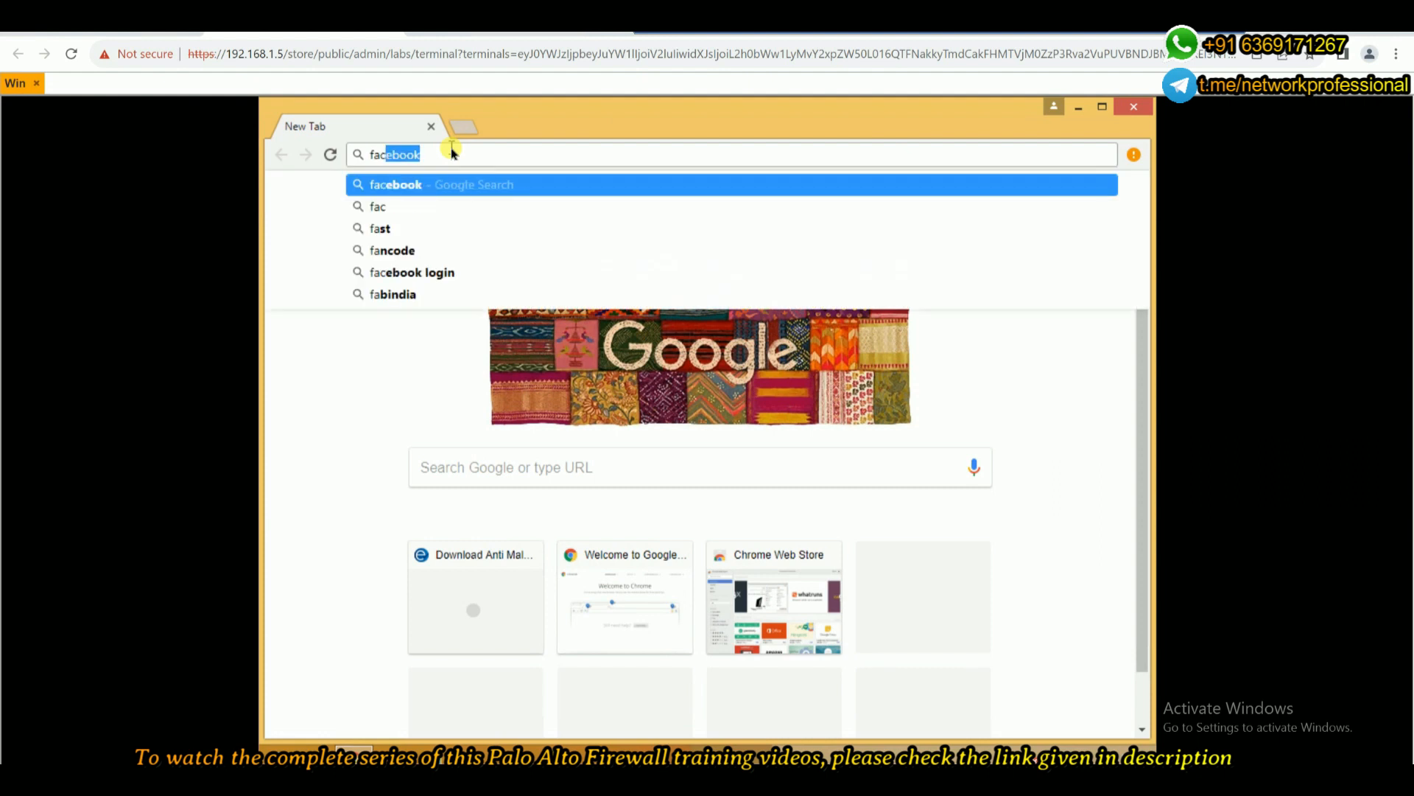
text(book)
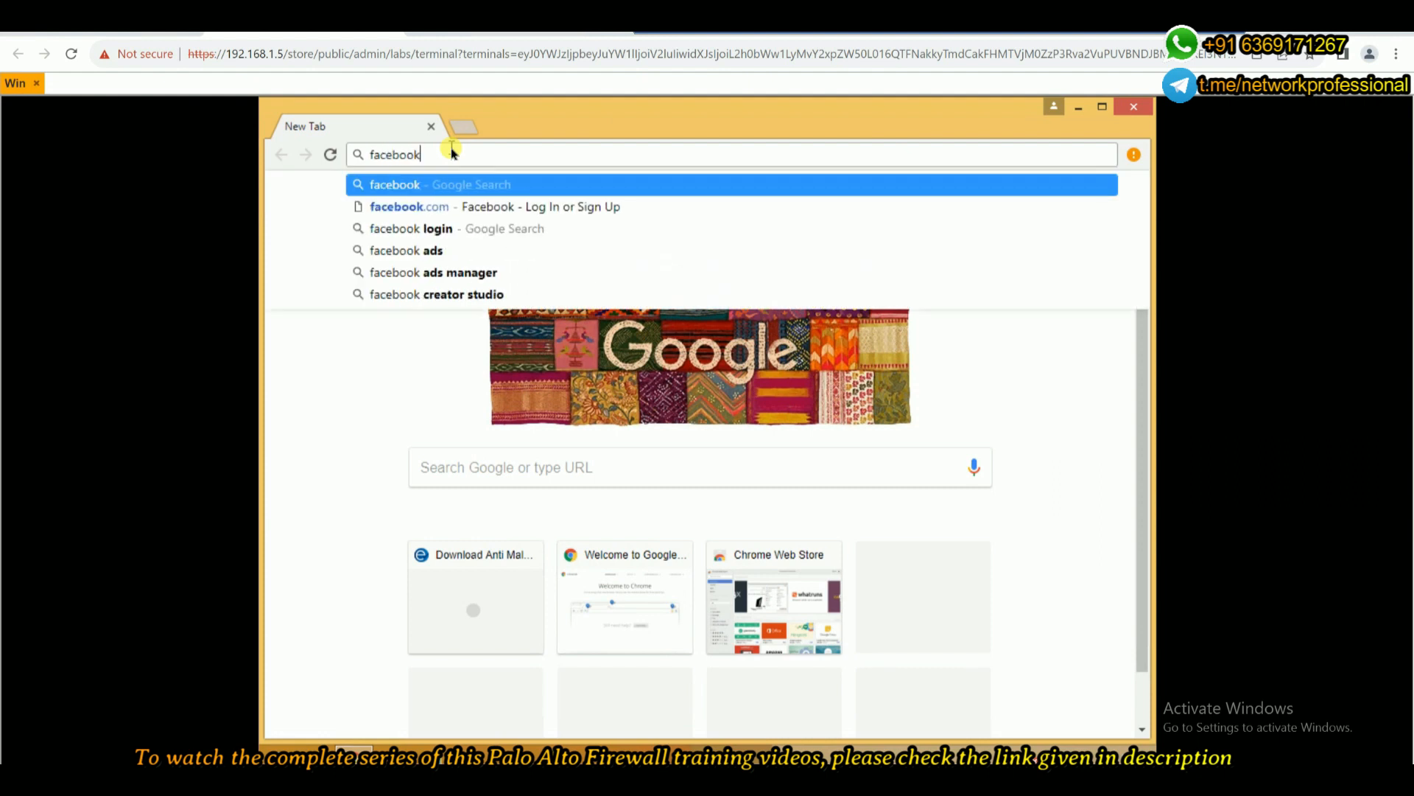
text(.com)
key(Return)
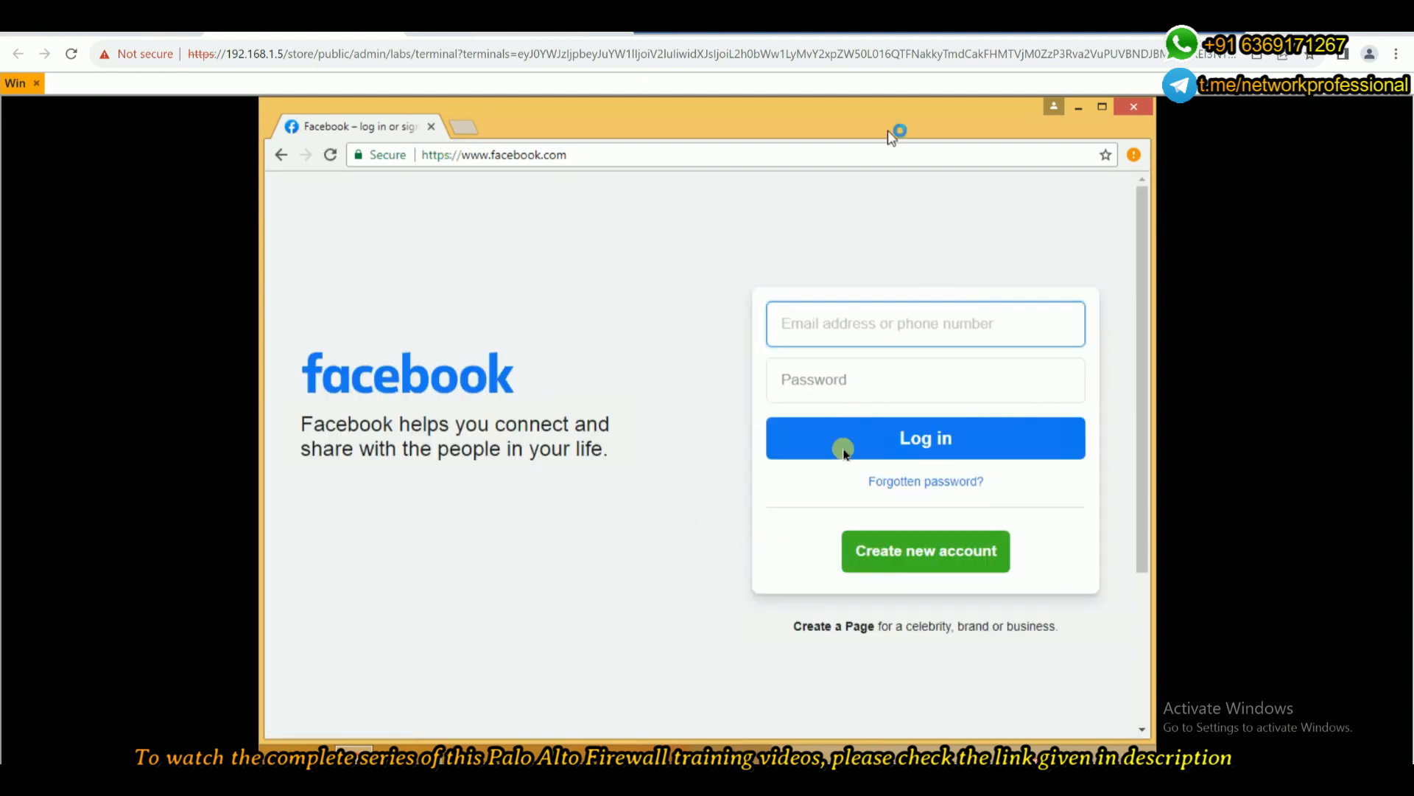
Ping 8.8.8.8 from a Command Prompt on the Windows client, then minimize the prompt
click(475, 755)
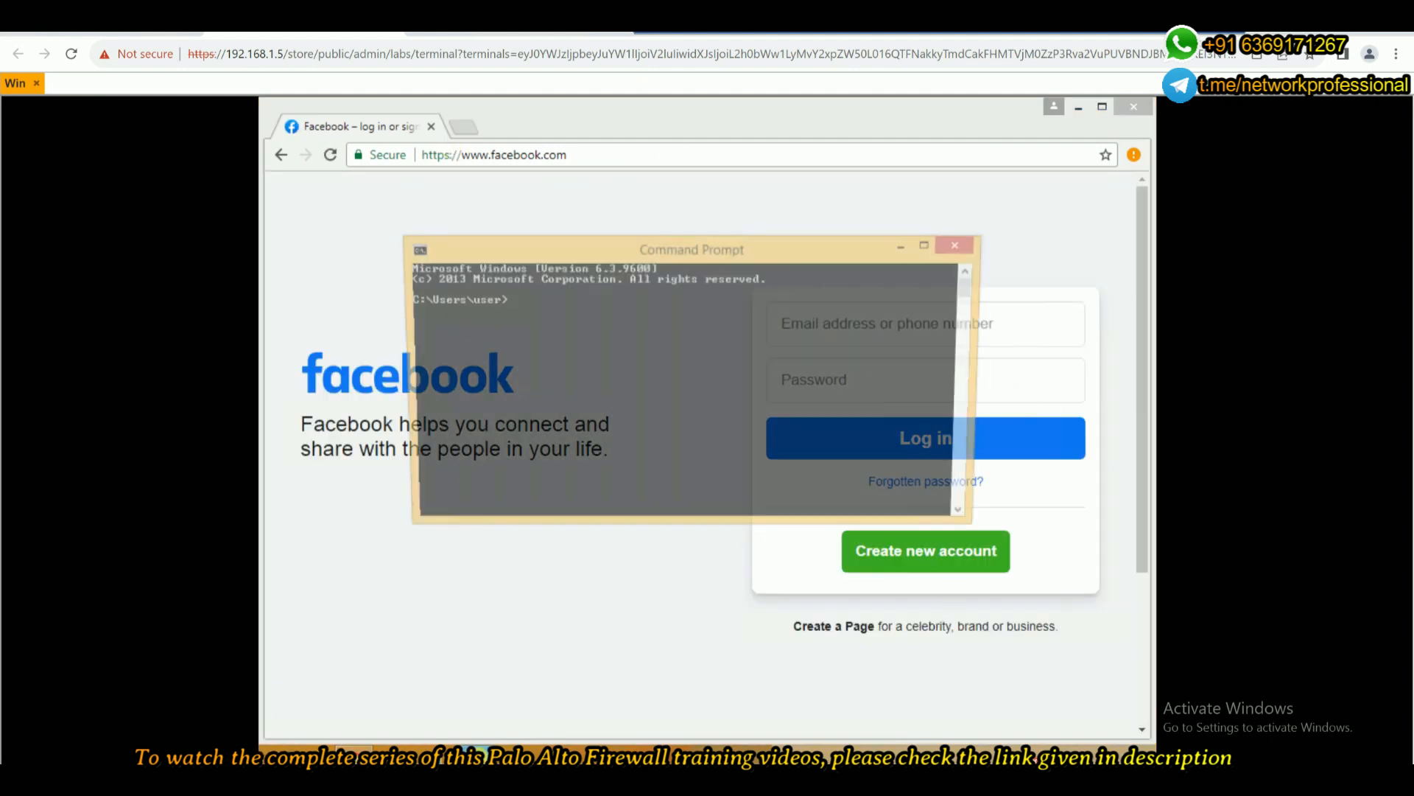
text(ping 8.8.8.8)
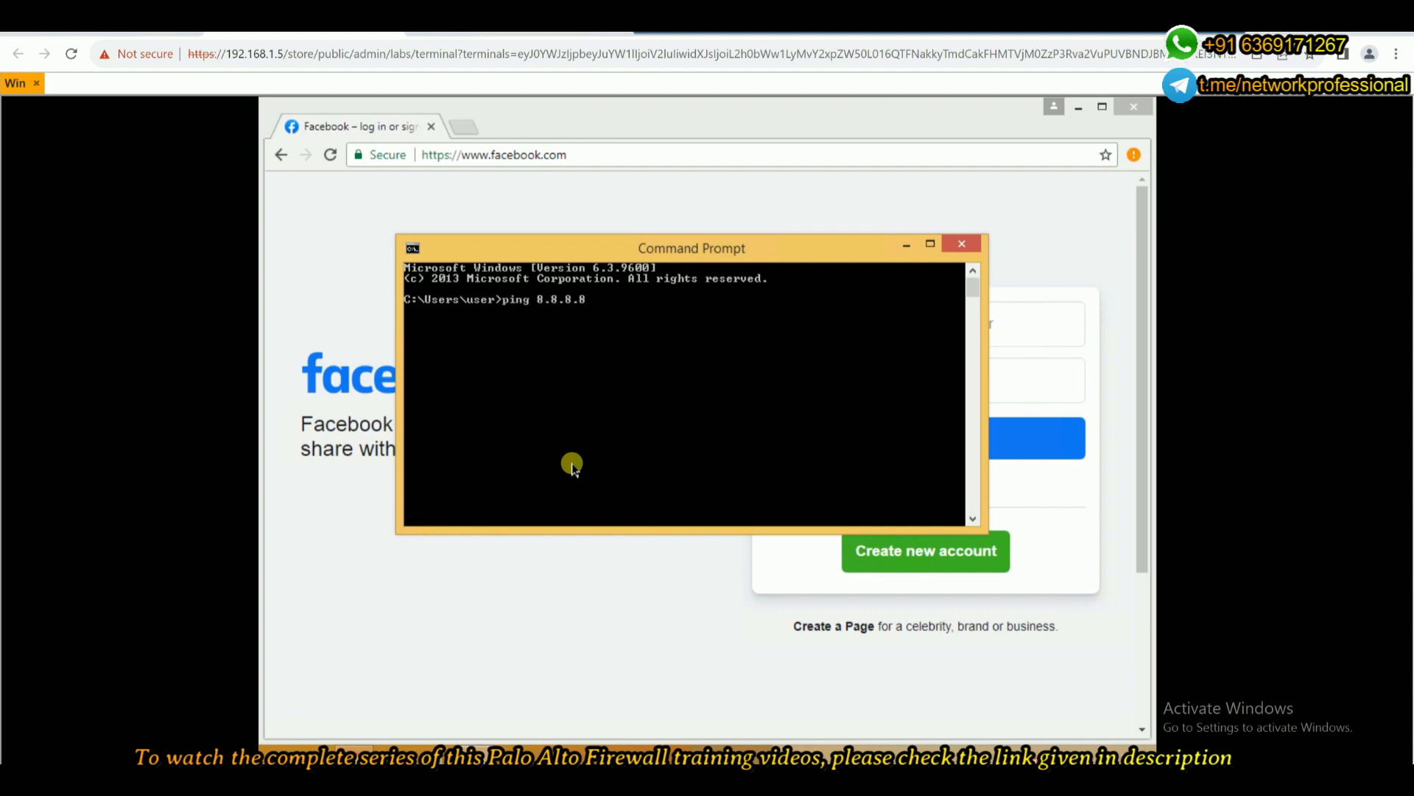
key(Return)
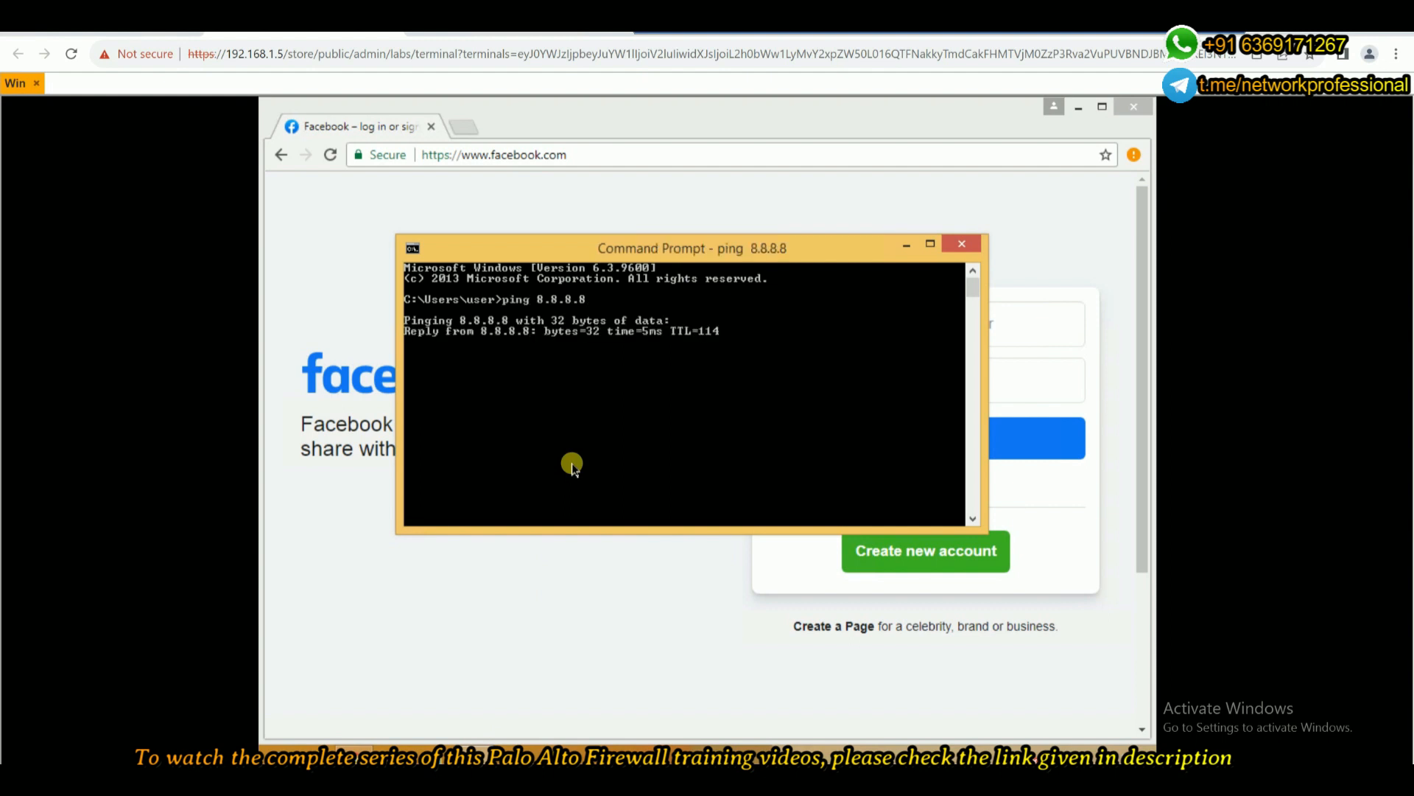
click(904, 244)
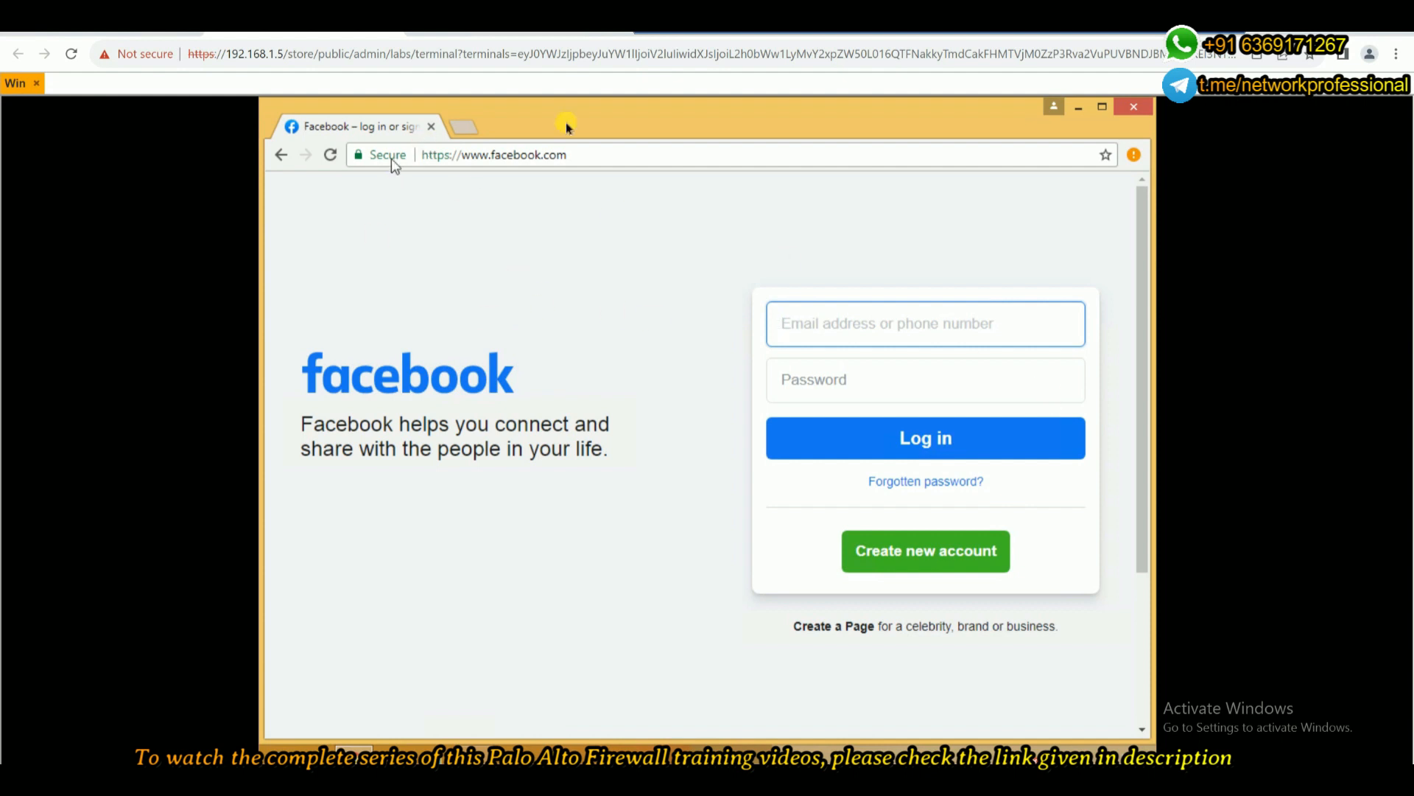
Search for youtube in a new browser tab on the Windows client and open the YouTube site
click(465, 126)
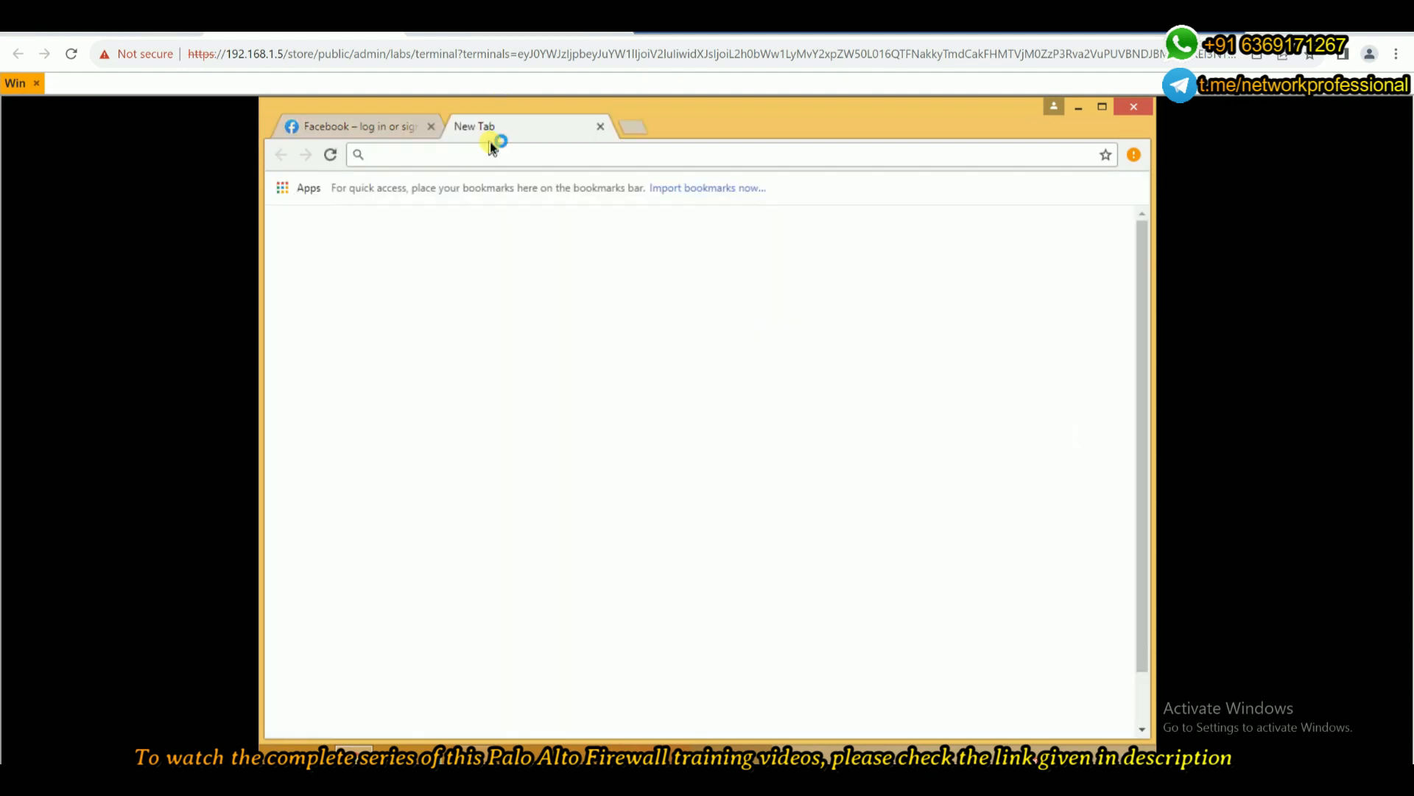
text(you)
key(Return)
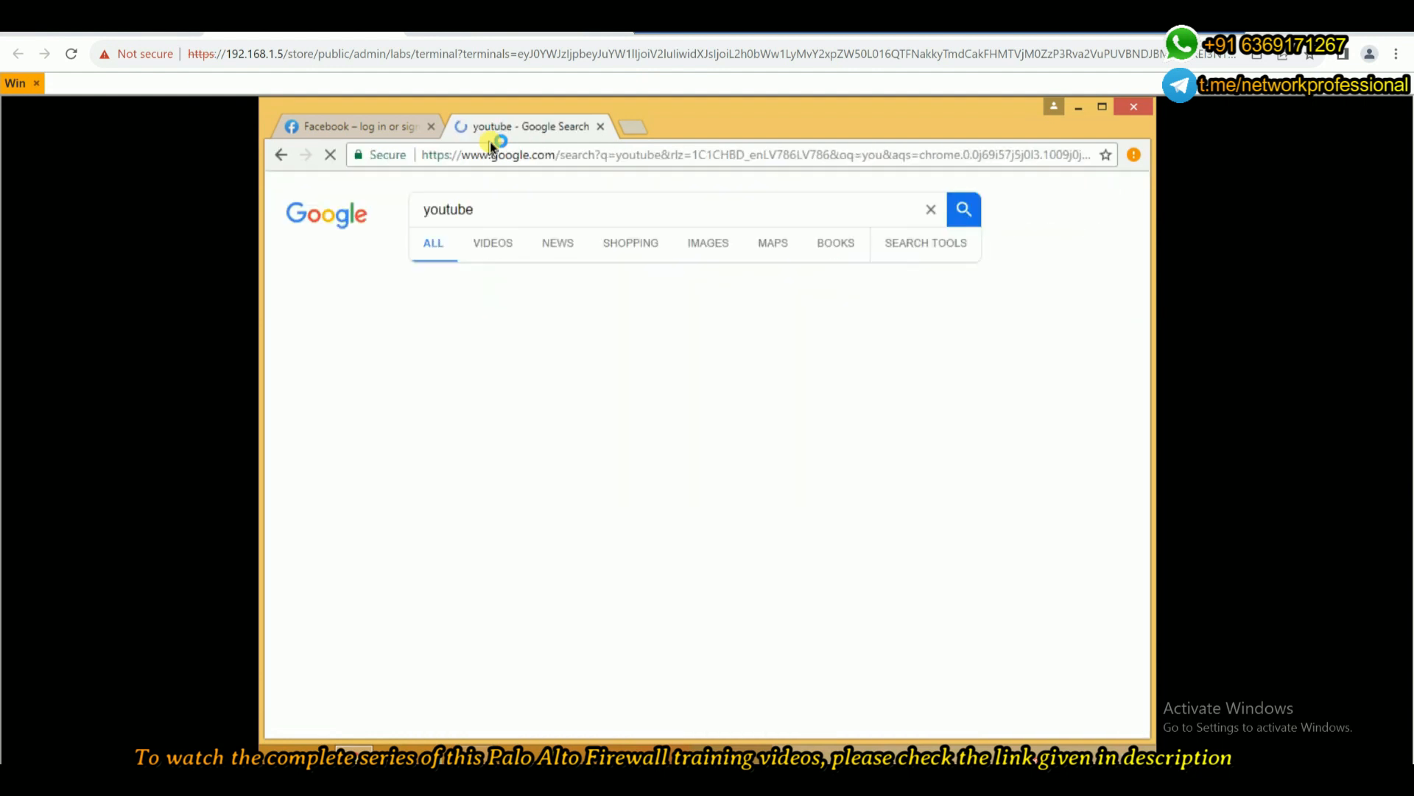
click(468, 321)
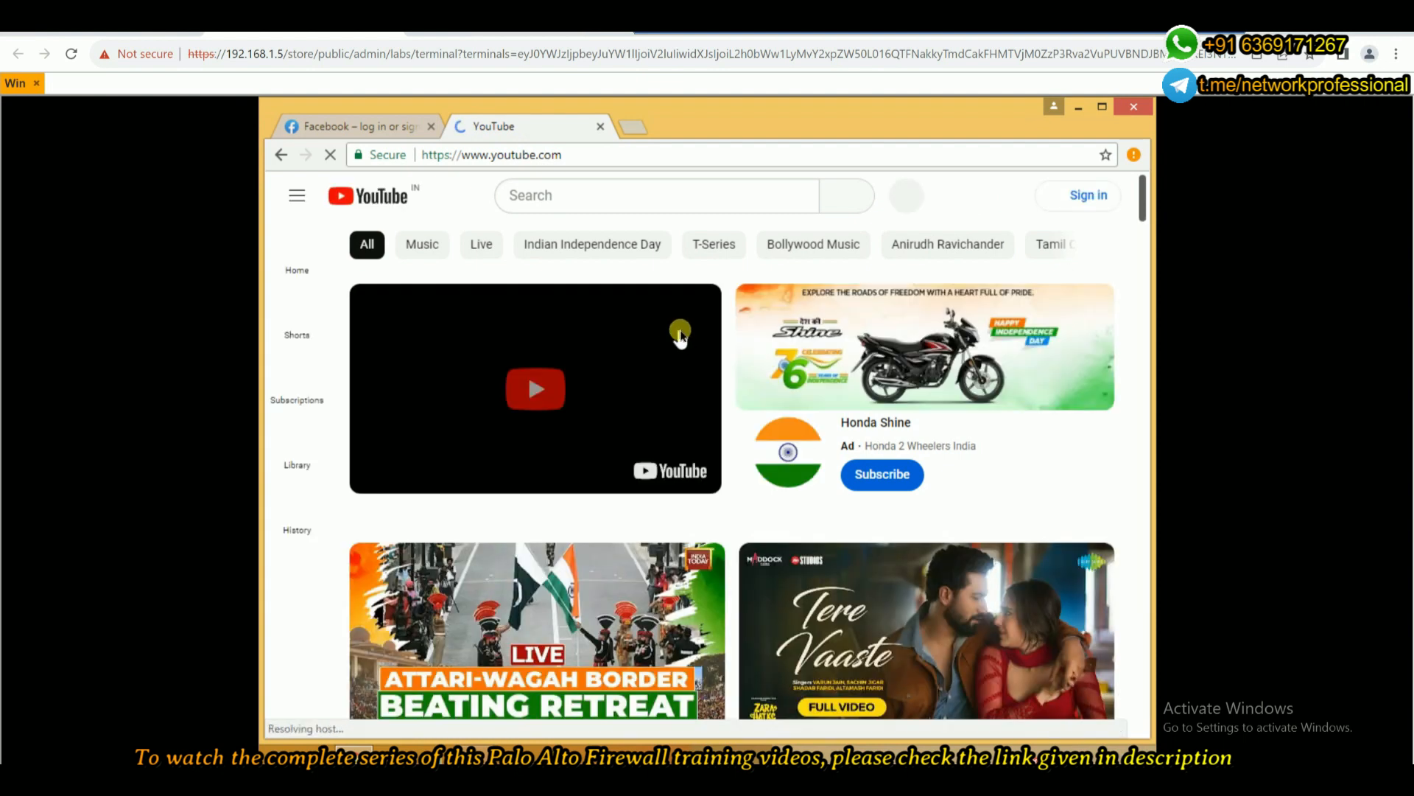
Open a blank browser tab and close the Facebook and YouTube tabs
click(635, 128)
click(431, 127)
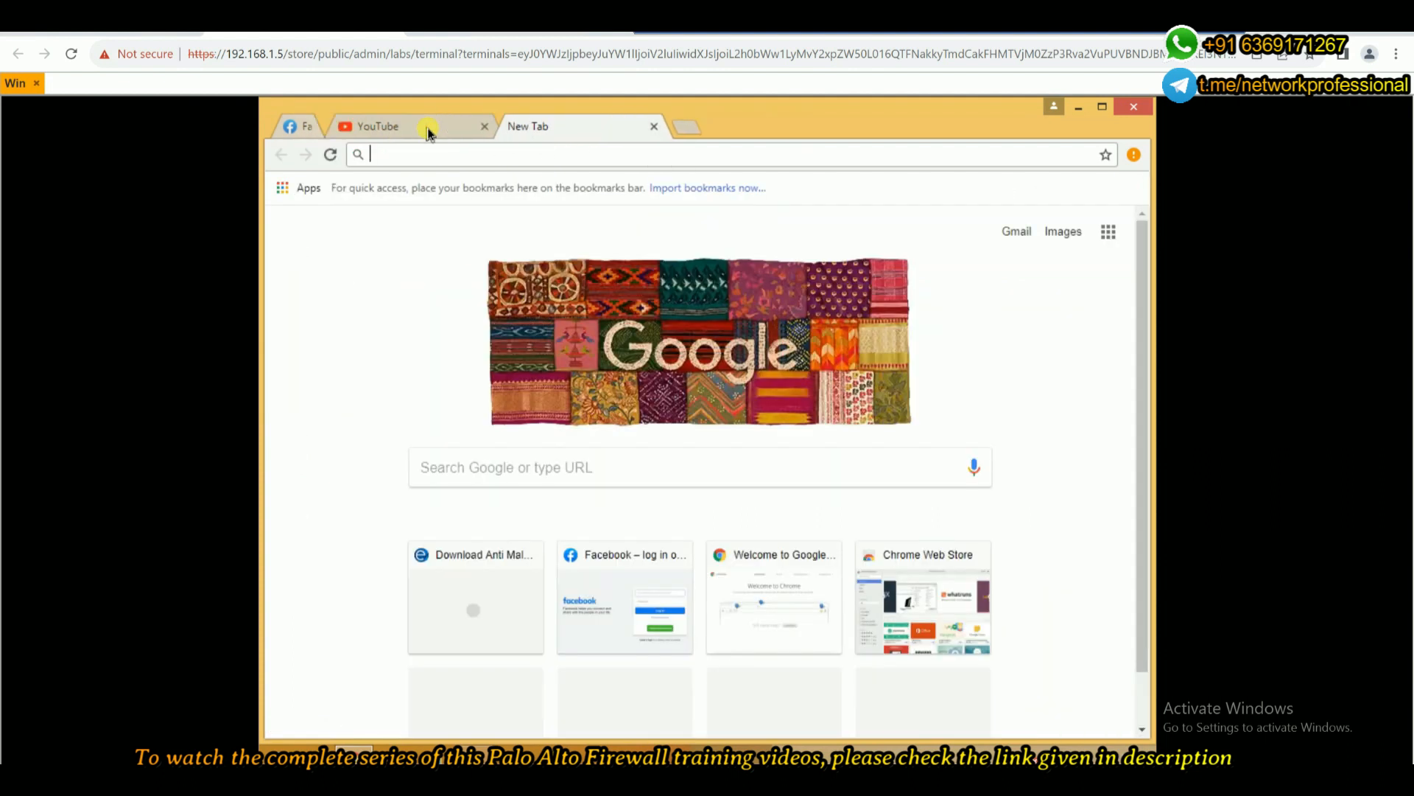
click(430, 127)
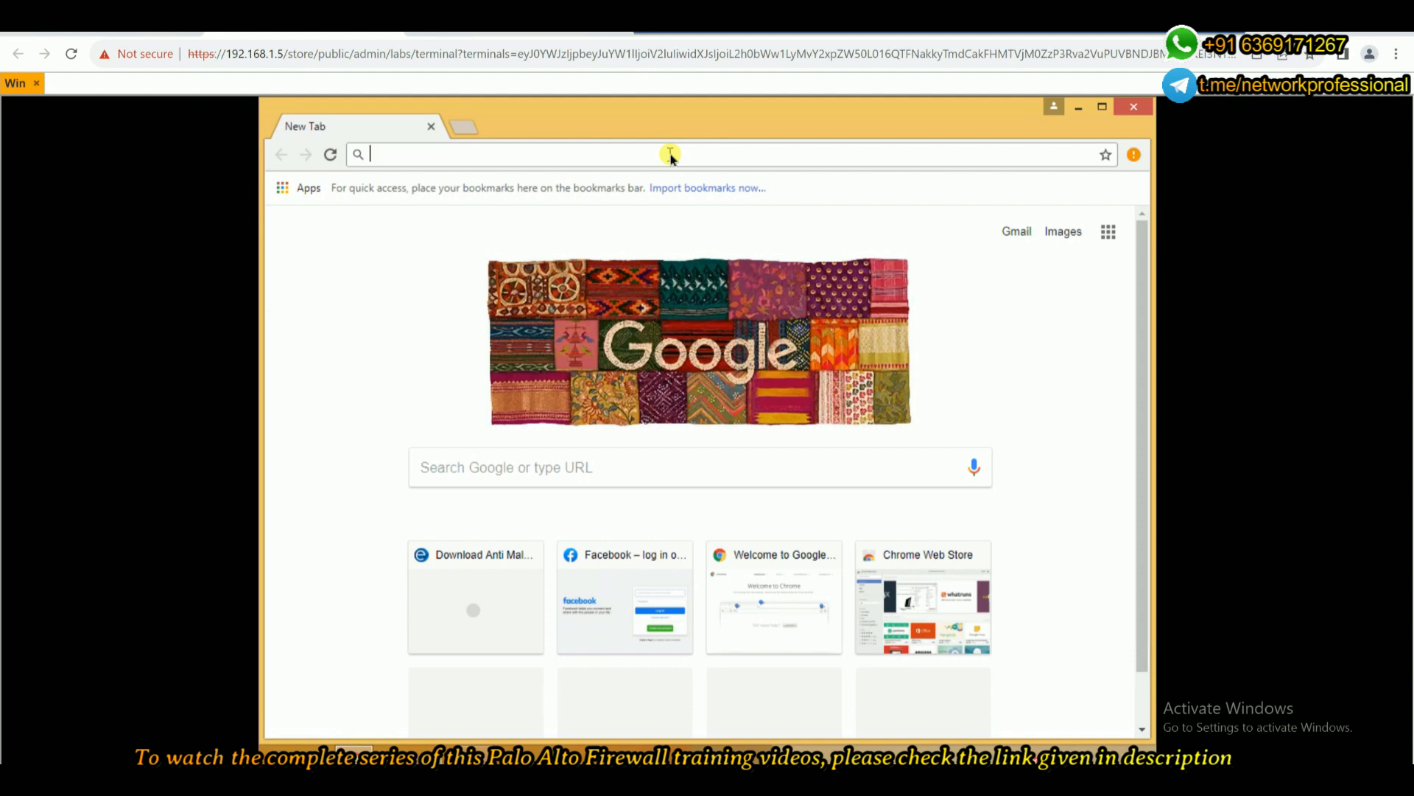
Search Google for "eicar test http file" from the Windows client's browser
text(eica)
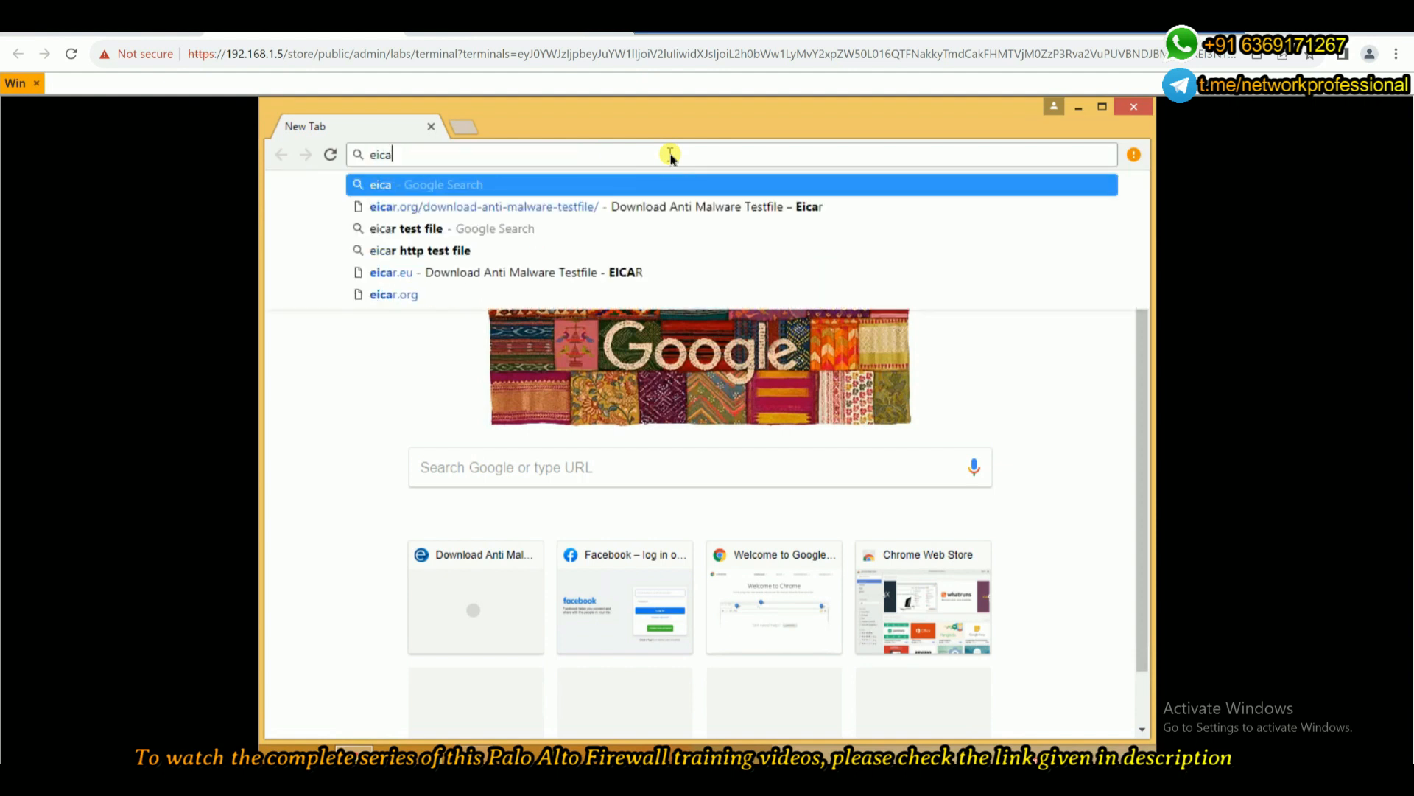
text(r test )
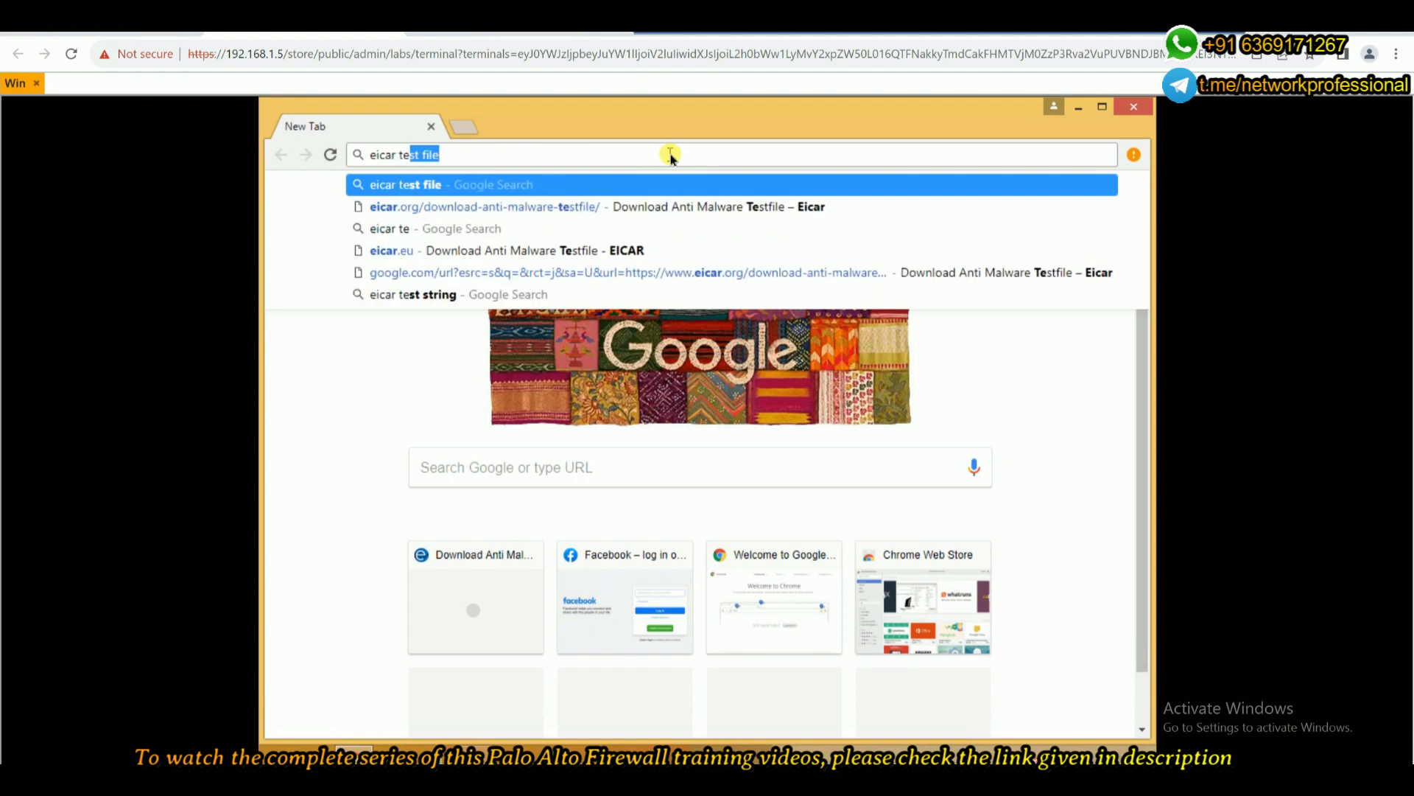
text(http)
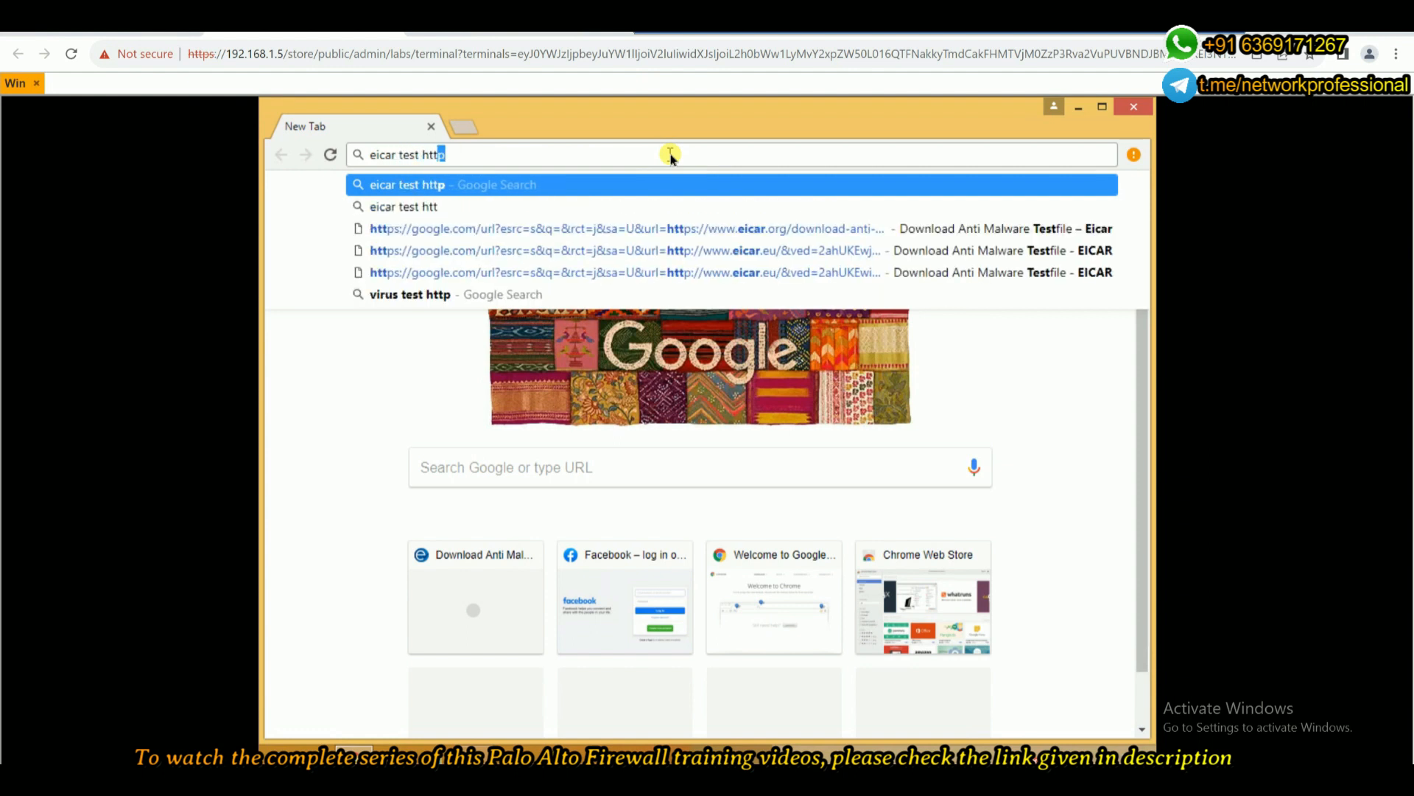
text( file)
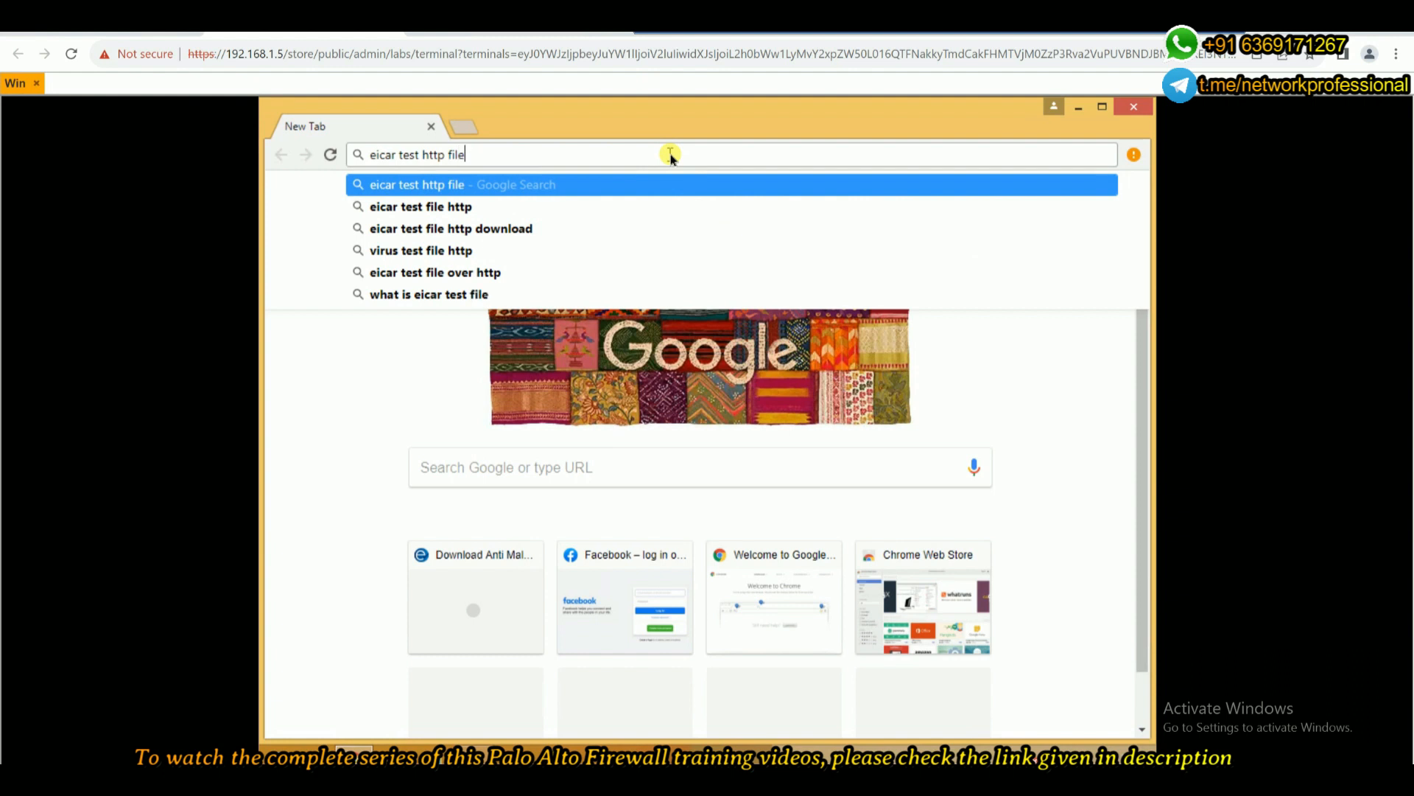
key(Return)
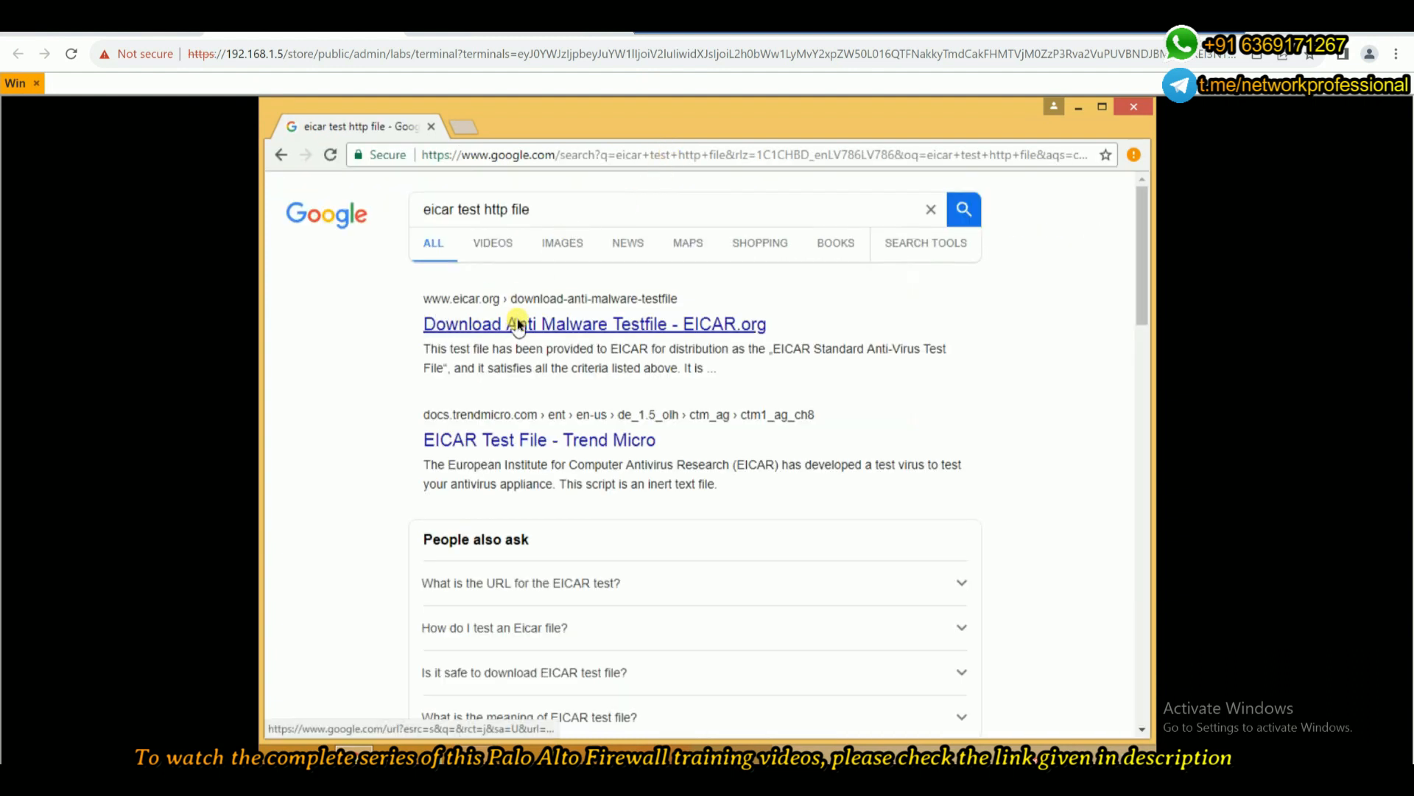
Open the EICAR.org Download Anti Malware Testfile page, examine its HTTP and HTTPS download areas, and return to the search results
click(598, 333)
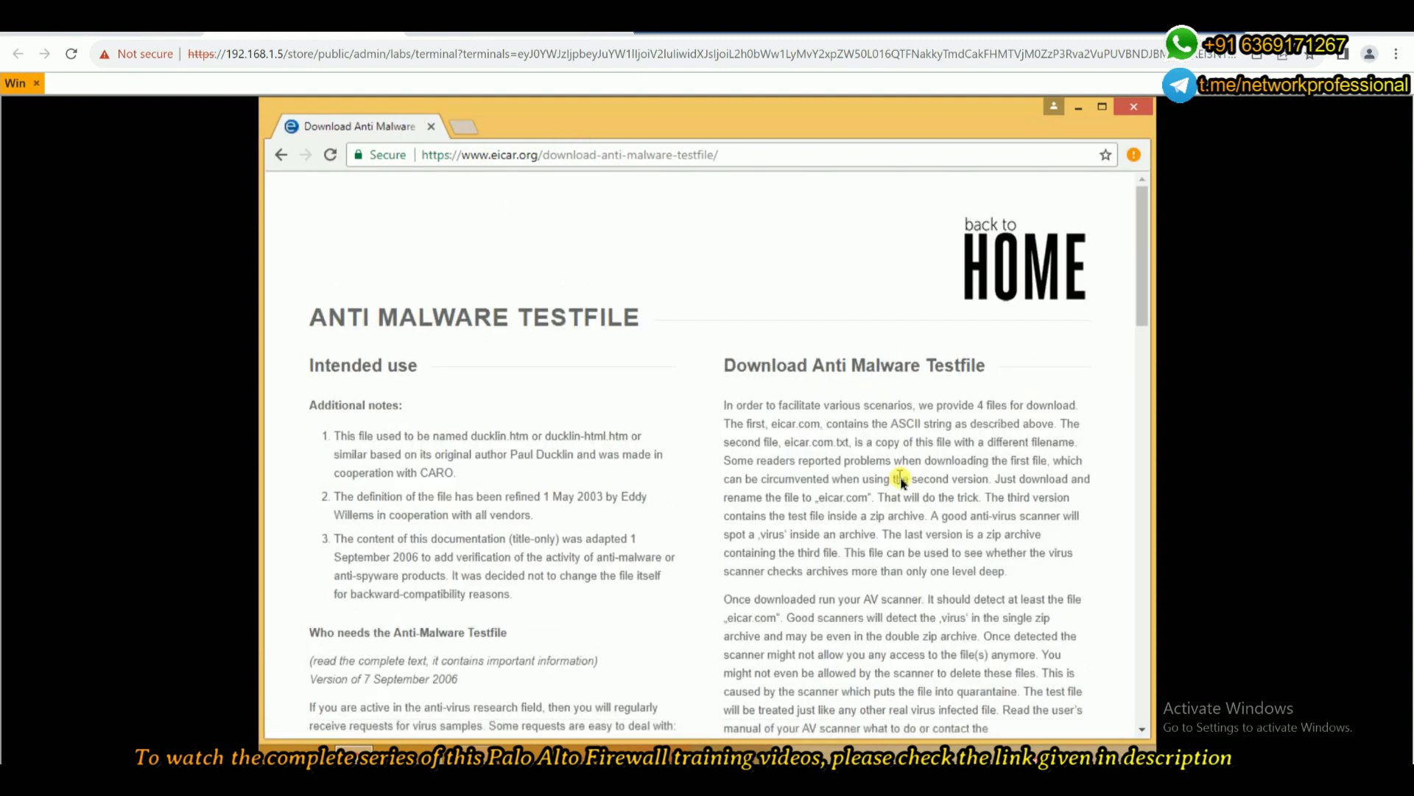
scroll(906, 508, down, 8)
scroll(906, 512, down, 10)
scroll(906, 512, up, 5)
scroll(906, 513, up, 10)
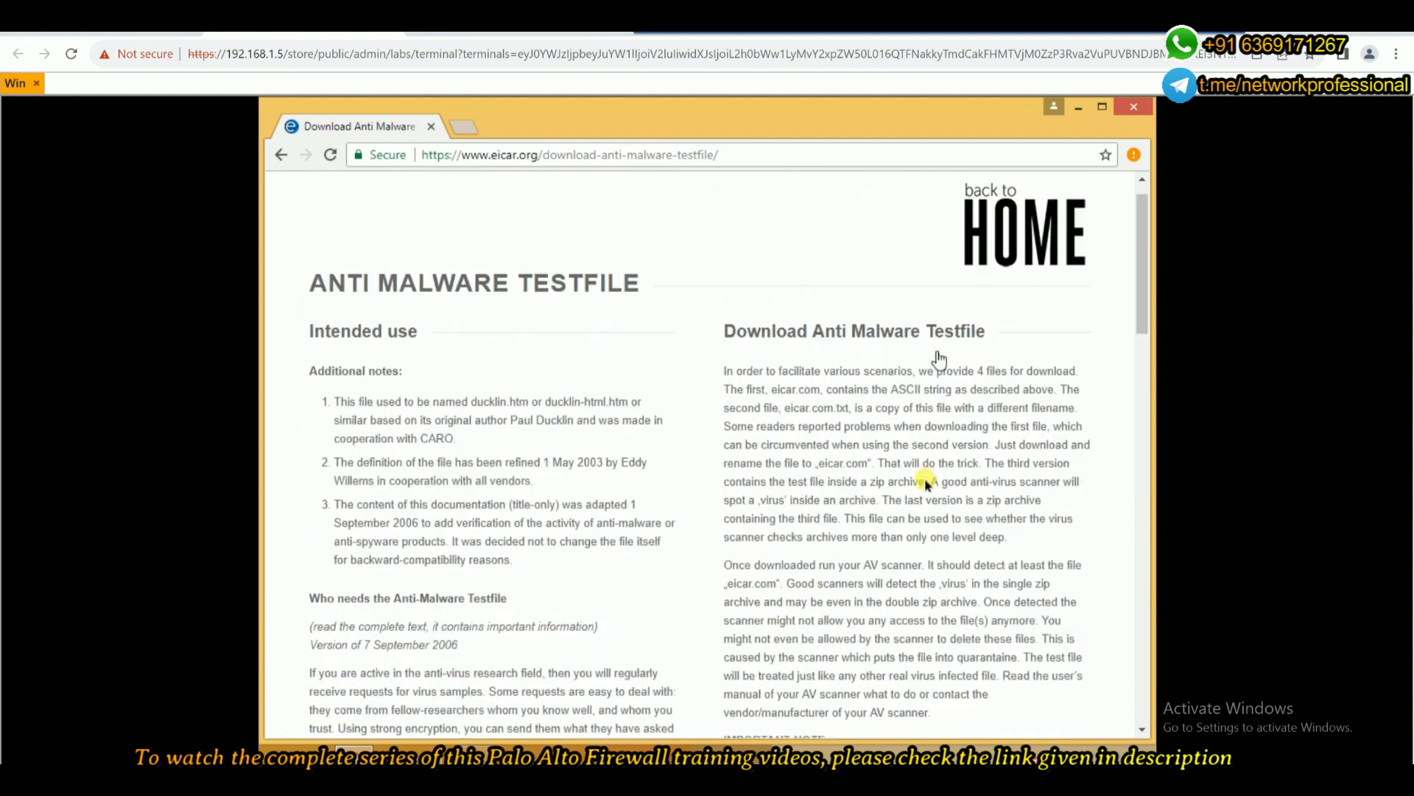
scroll(922, 485, down, 10)
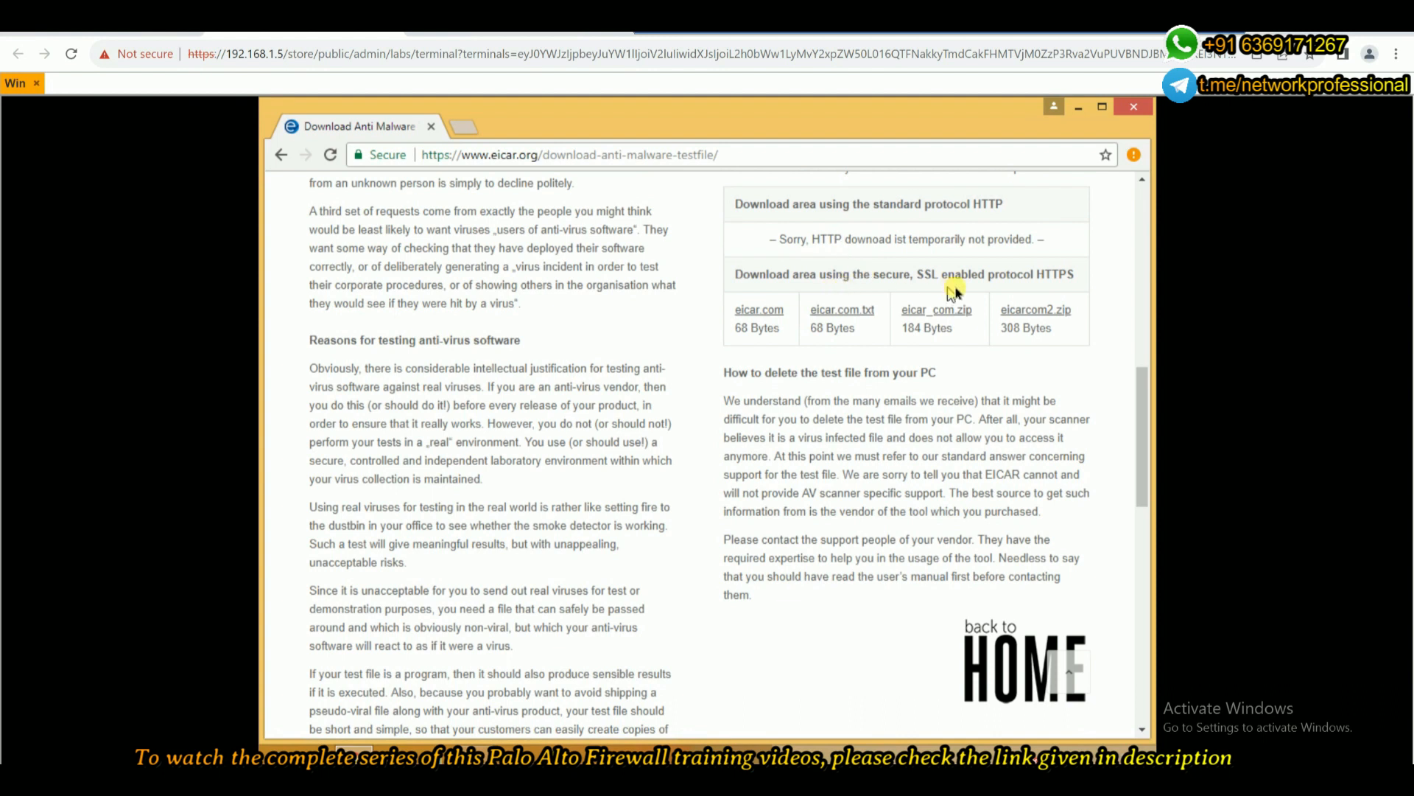
drag(1064, 272, 1024, 274)
click(280, 156)
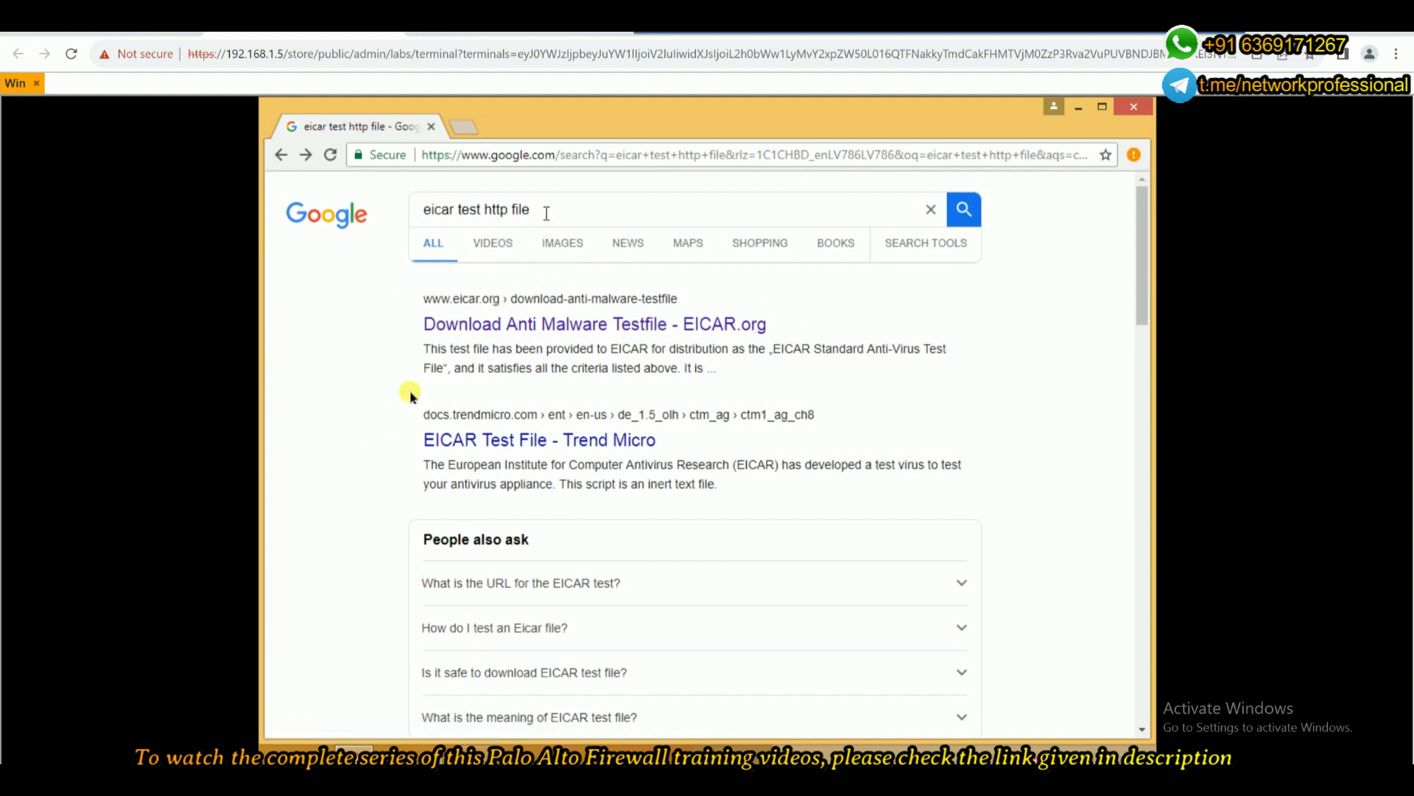
scroll(363, 467, down, 5)
scroll(363, 468, down, 3)
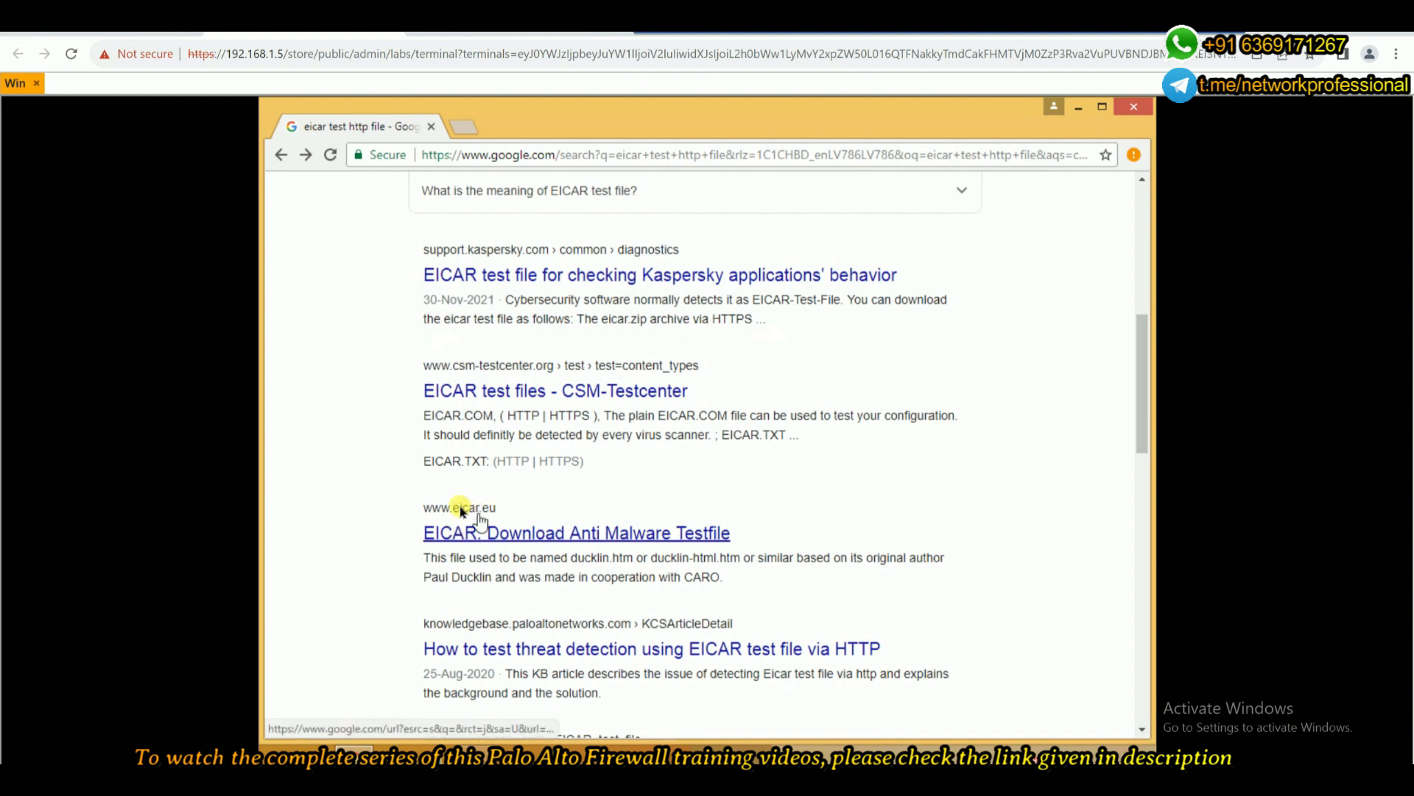
click(554, 534)
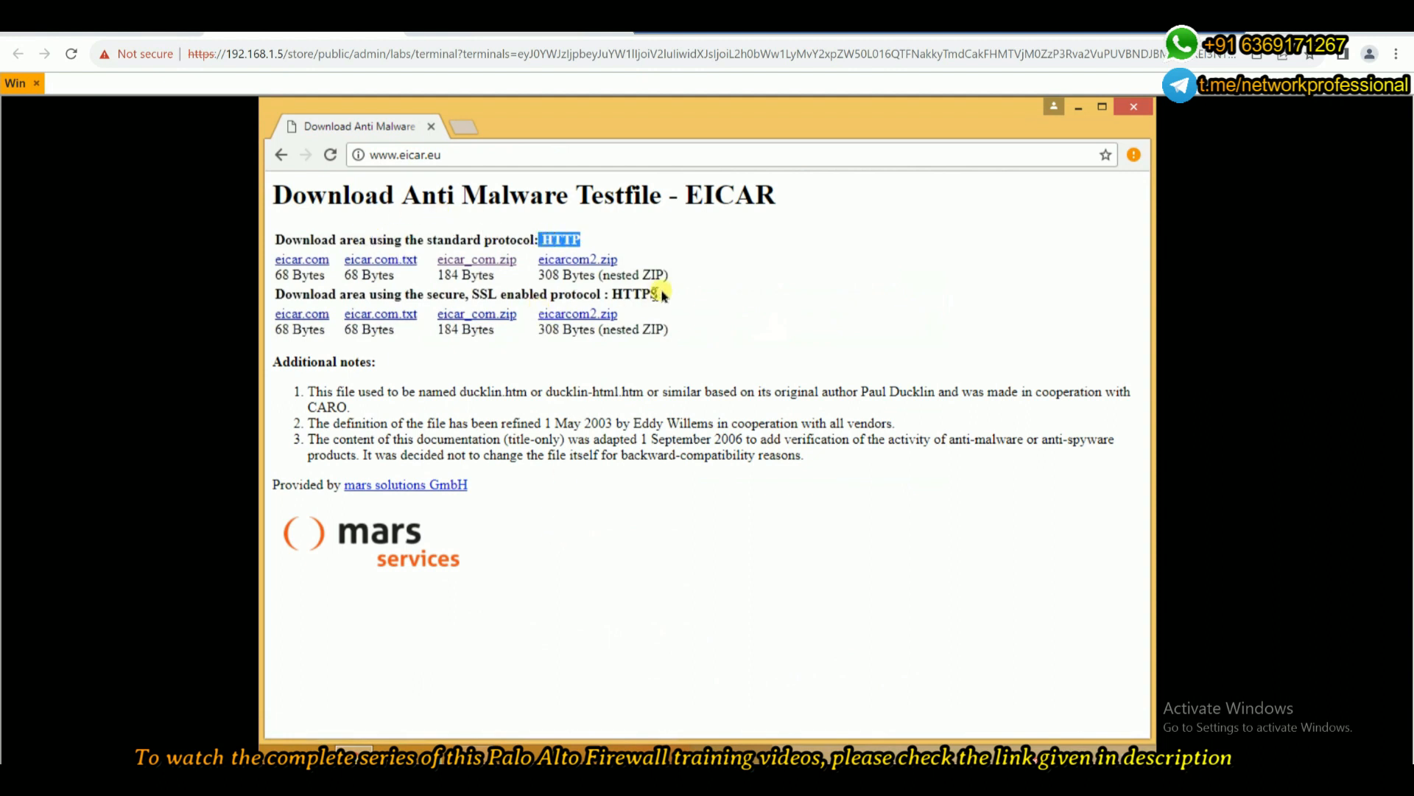
drag(663, 296, 610, 294)
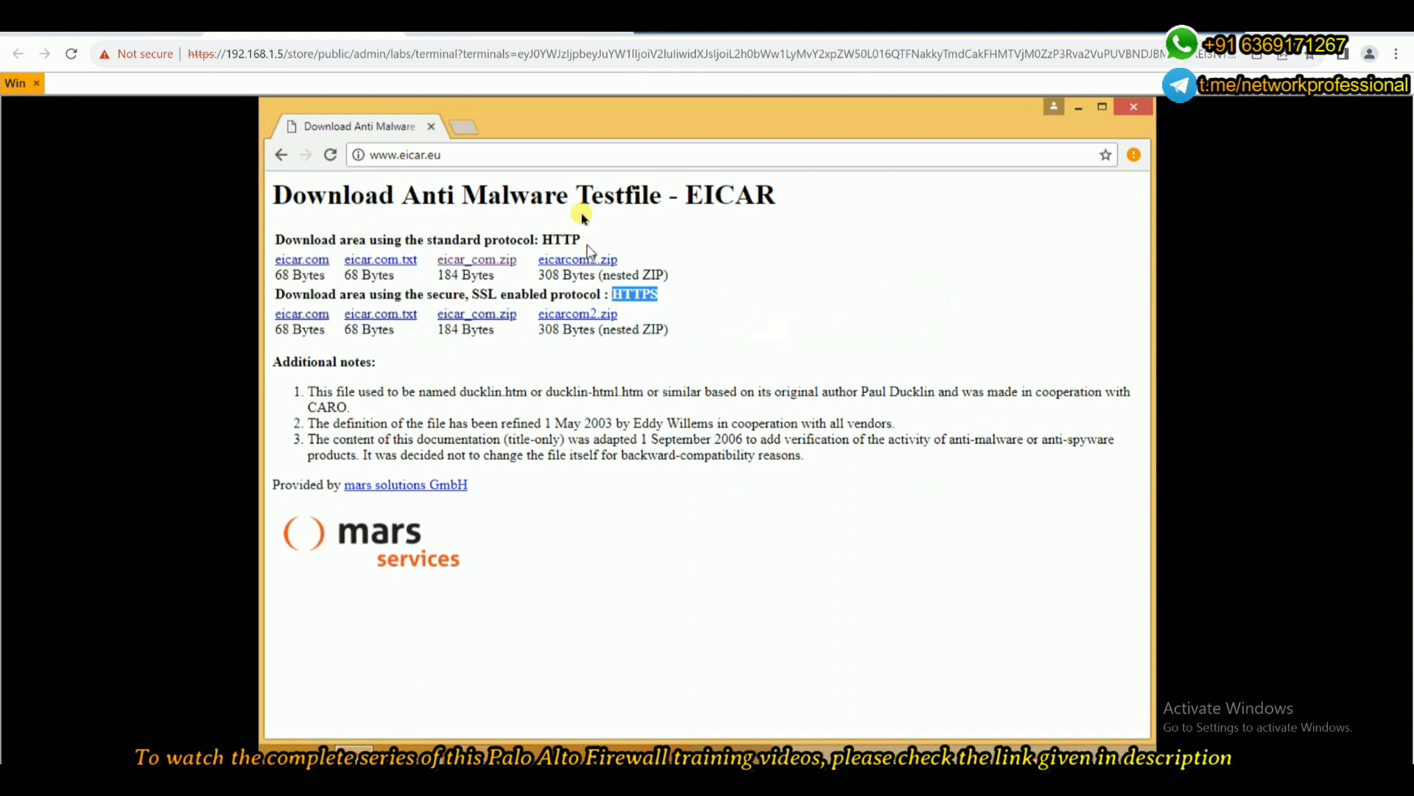
drag(582, 240, 546, 244)
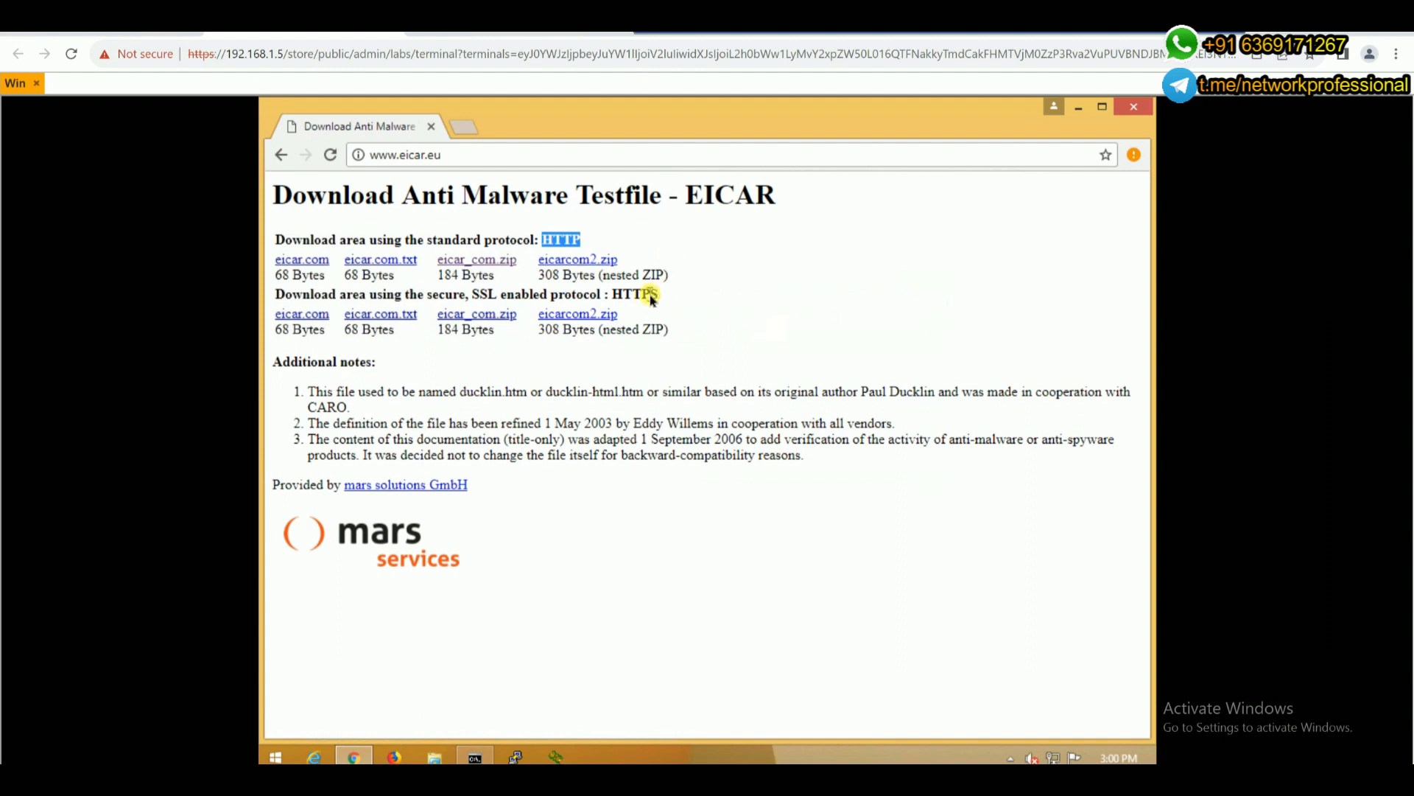
Download eicar_com.zip from the standard HTTP area and check the browser's download list and the Downloads folder
click(460, 267)
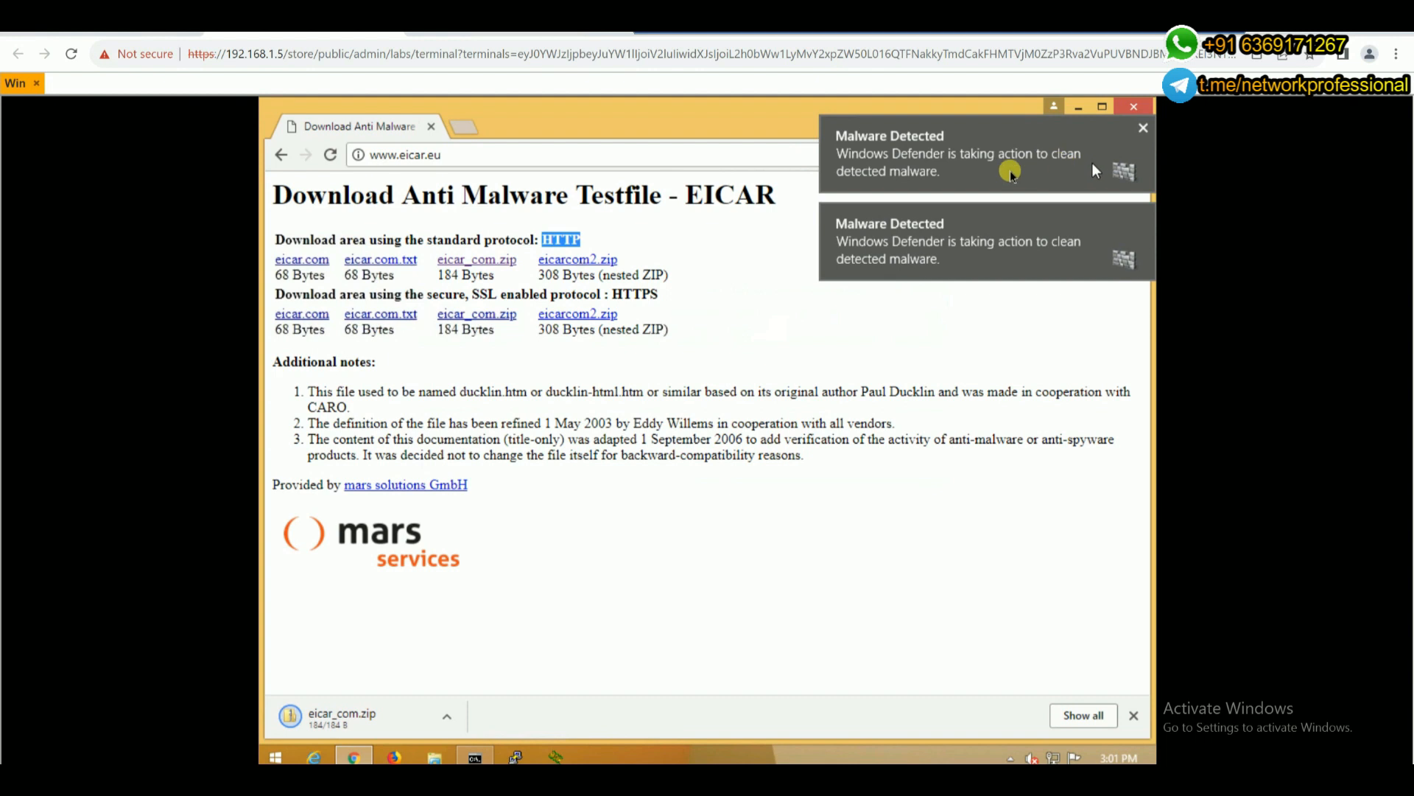
click(1089, 716)
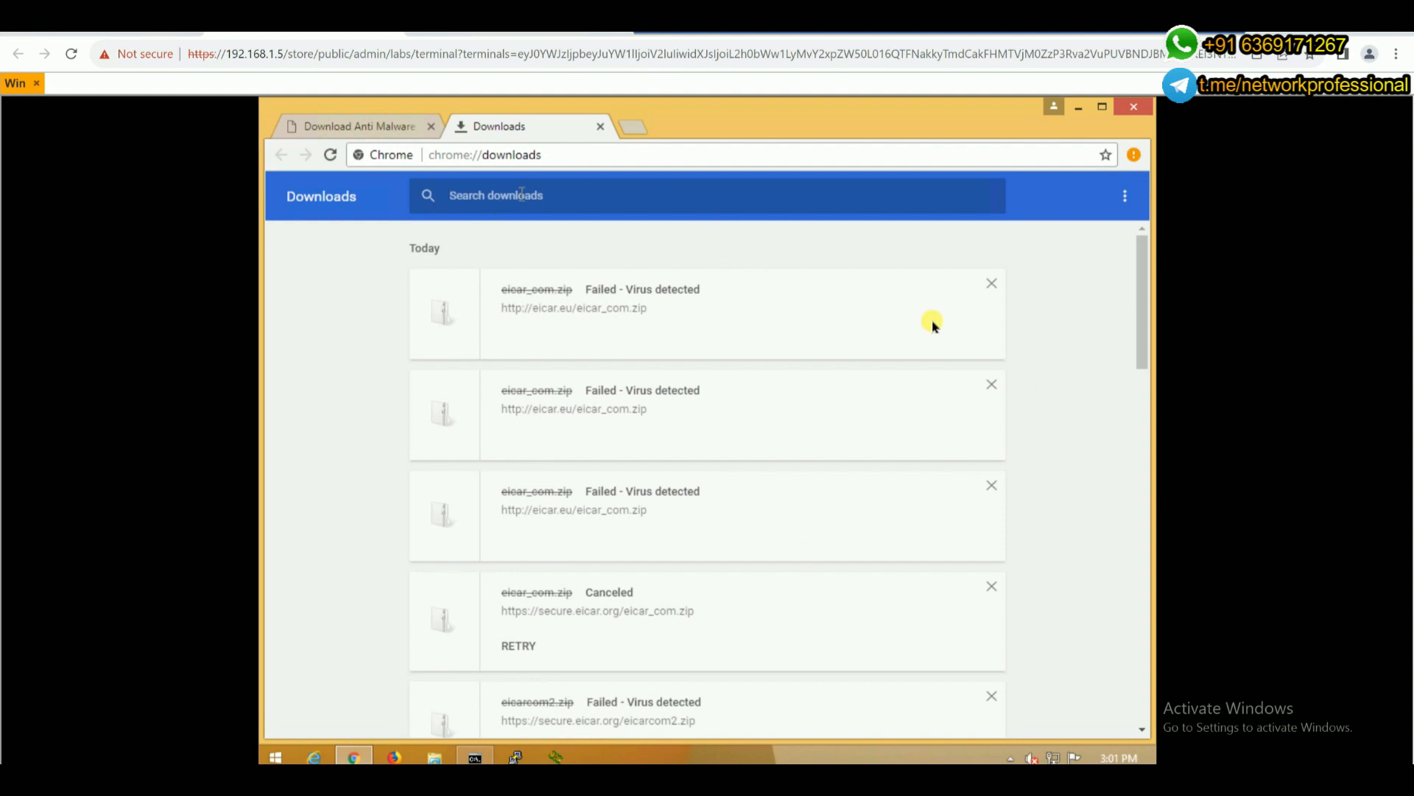
click(438, 757)
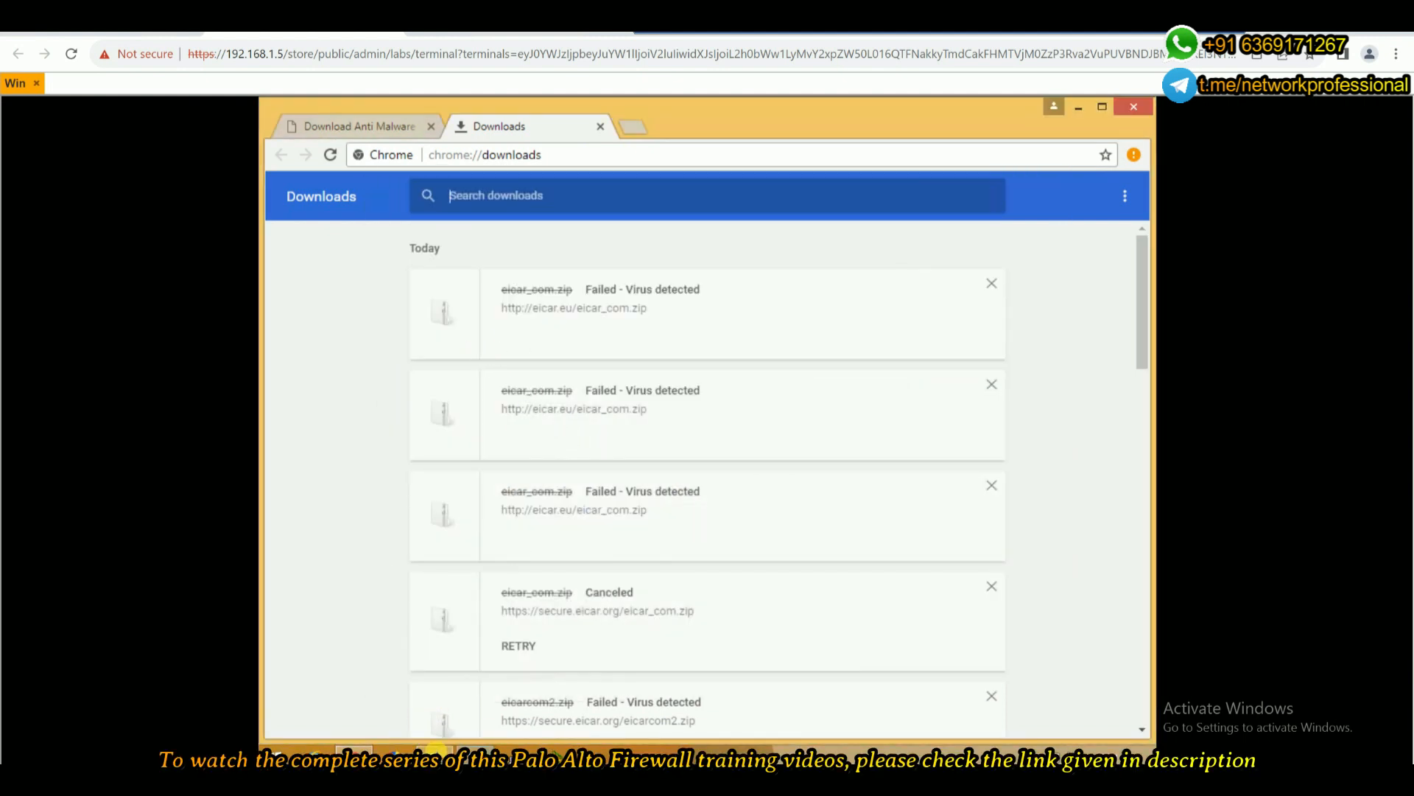
click(437, 753)
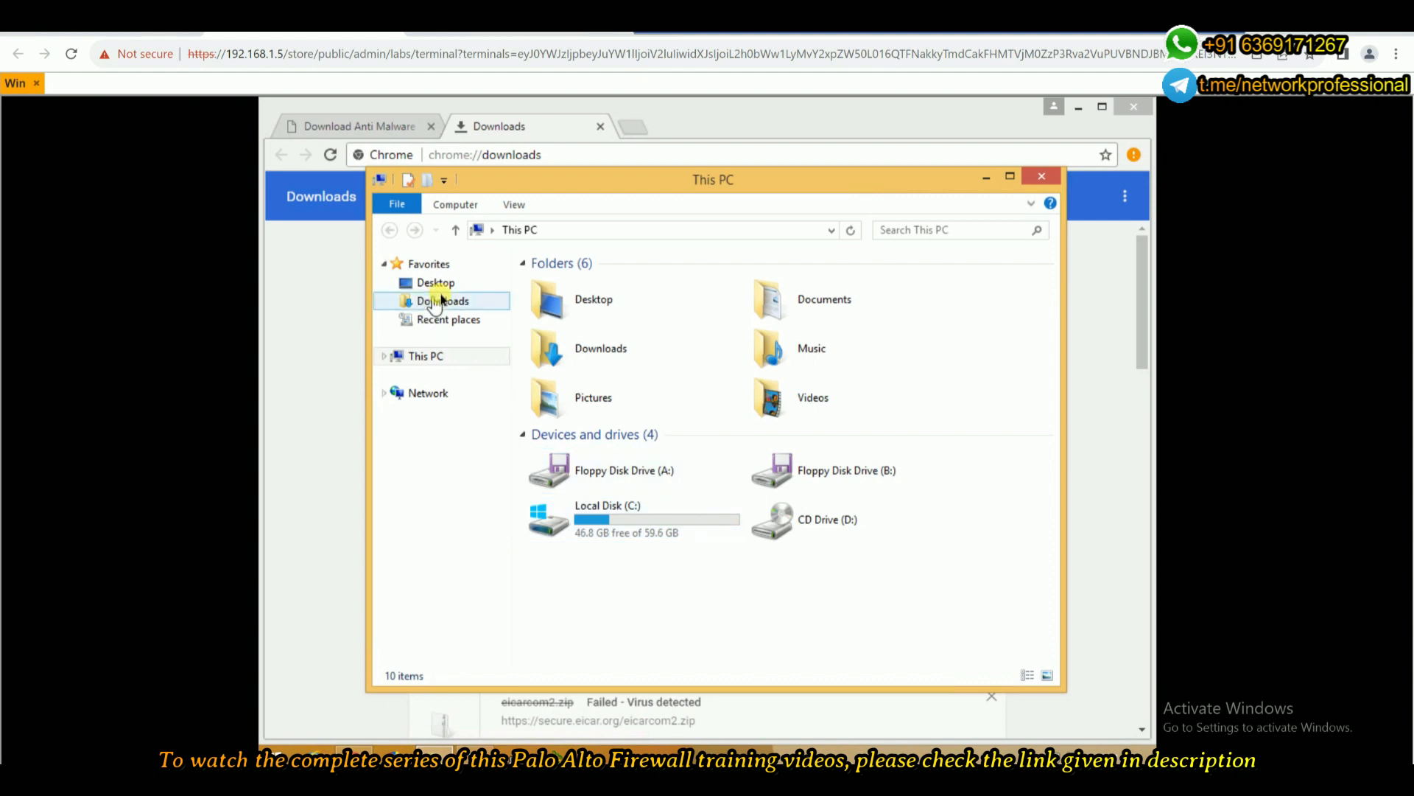
click(442, 302)
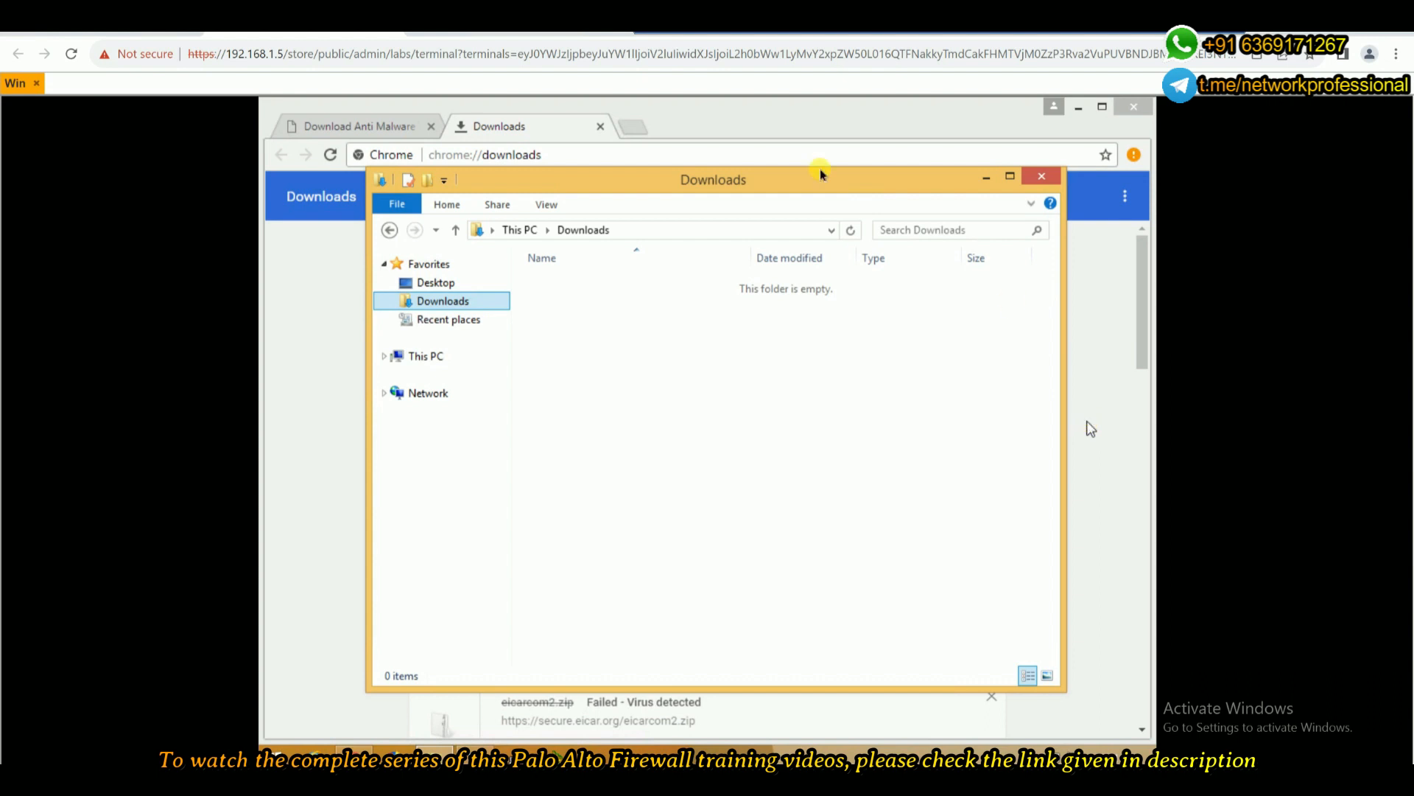
Download eicar_com.zip over HTTP again from eicar.eu and recheck the Downloads folder
click(340, 127)
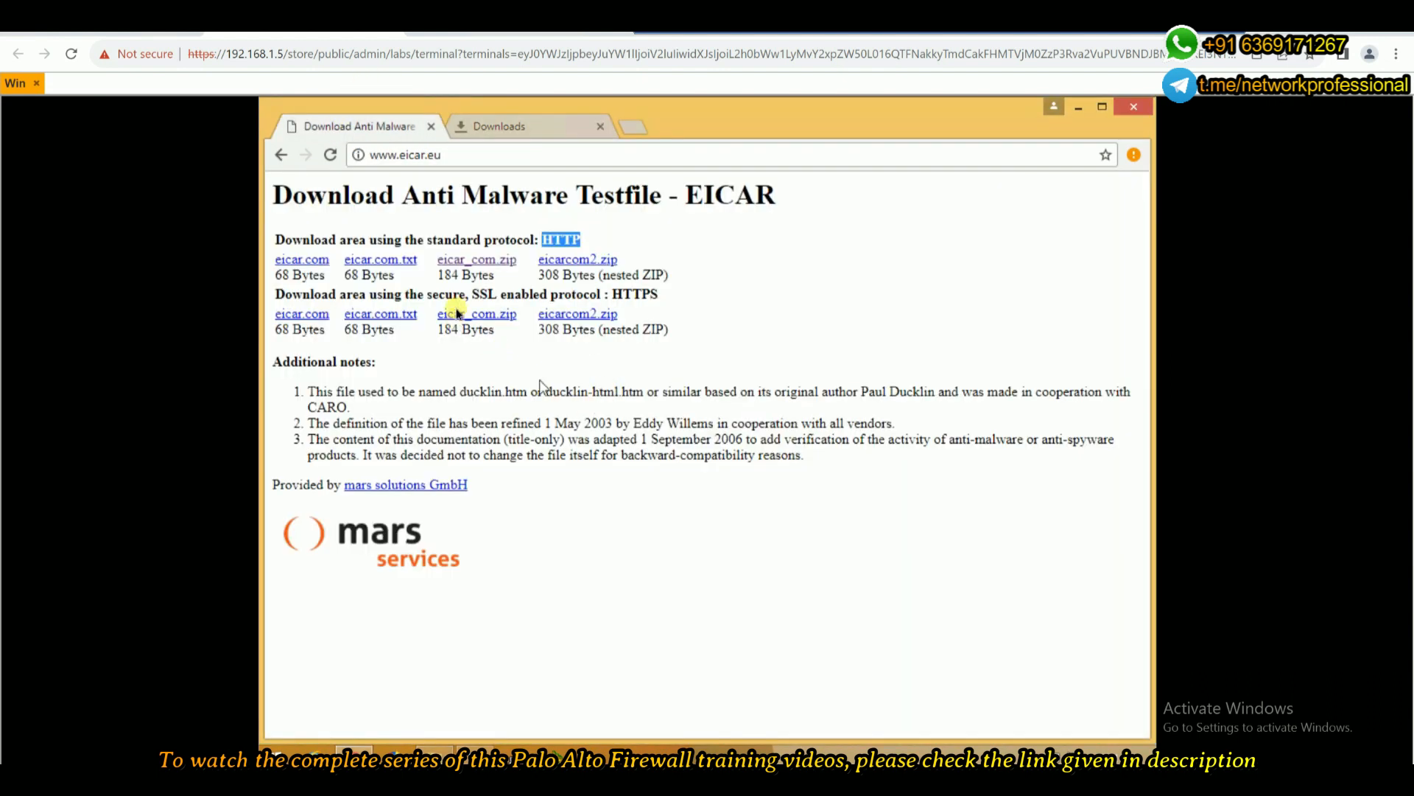
click(481, 265)
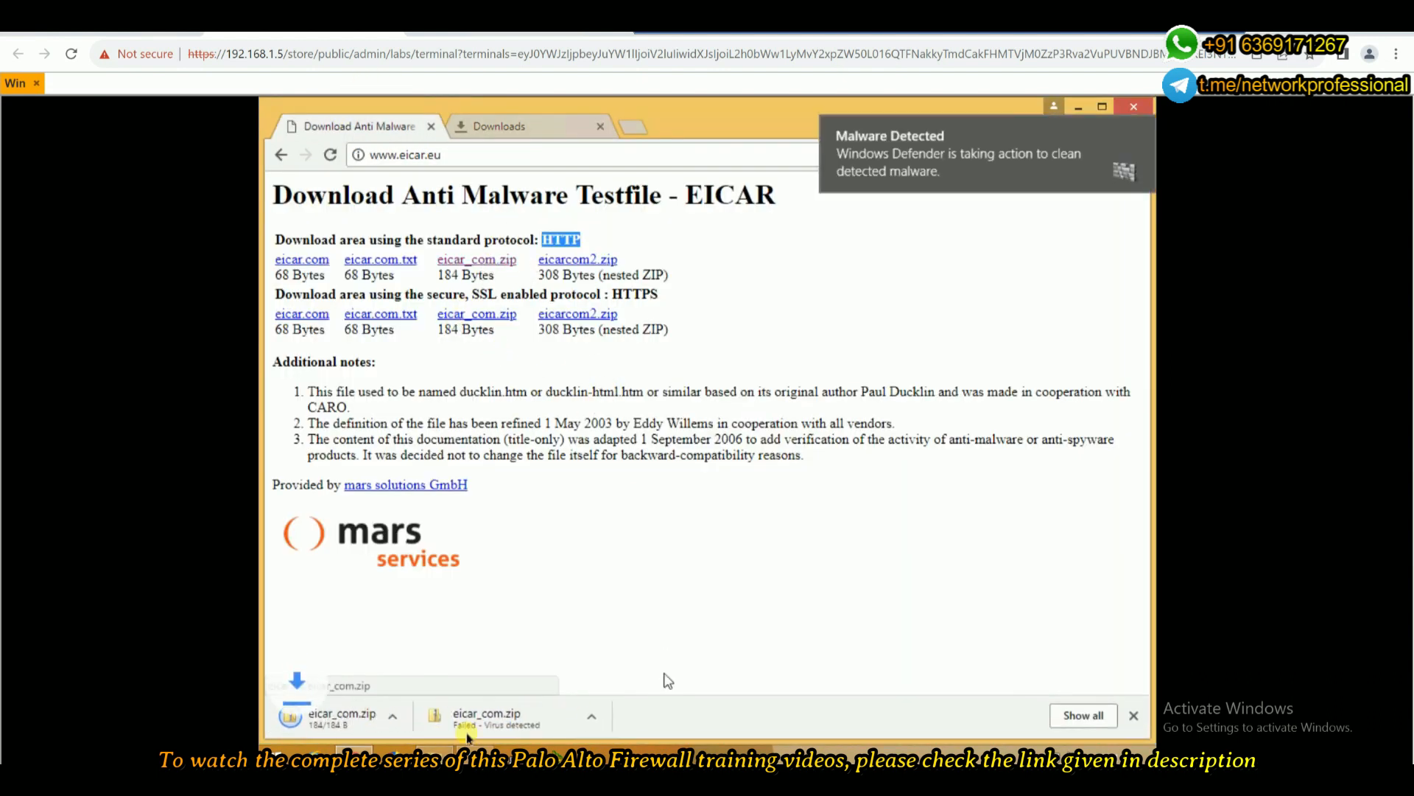
click(435, 755)
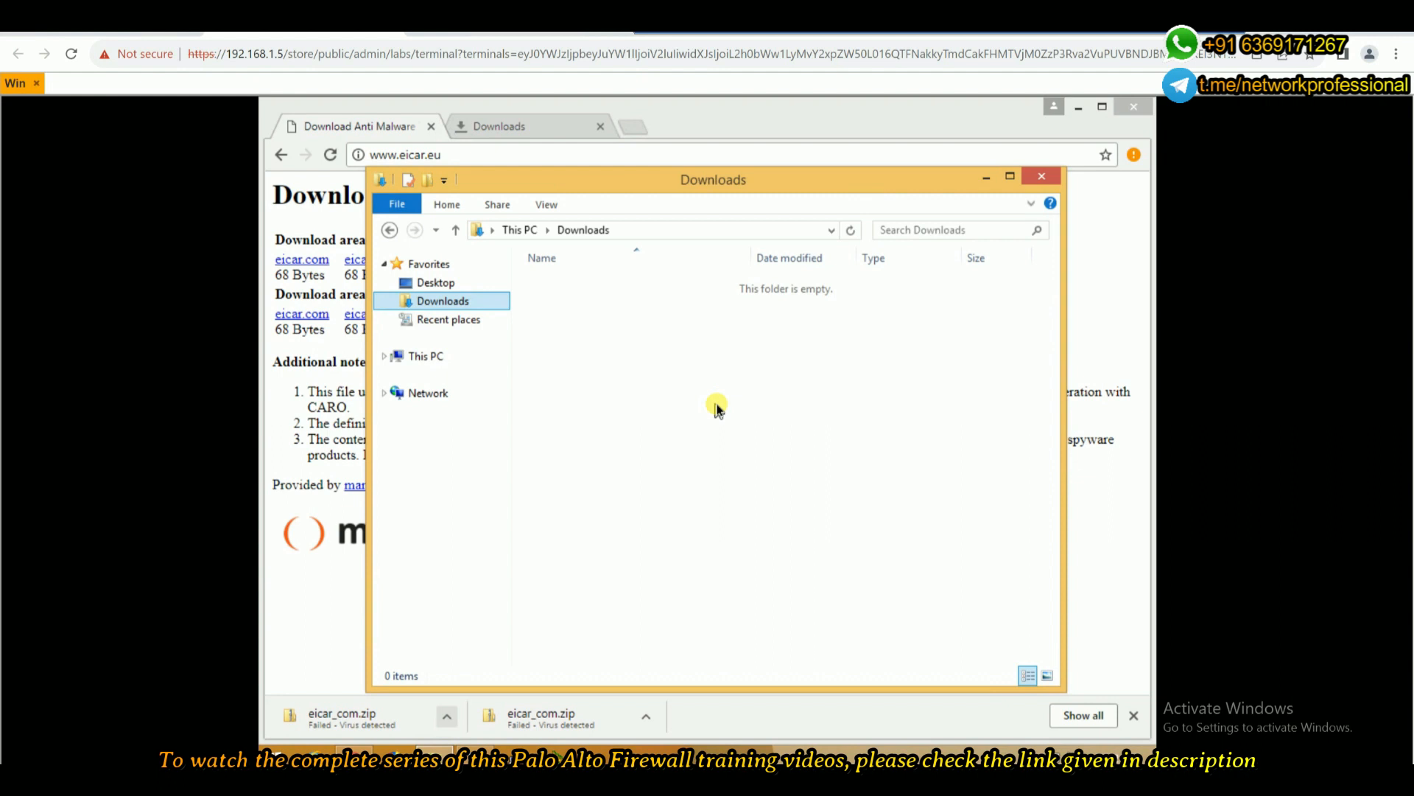
click(1122, 586)
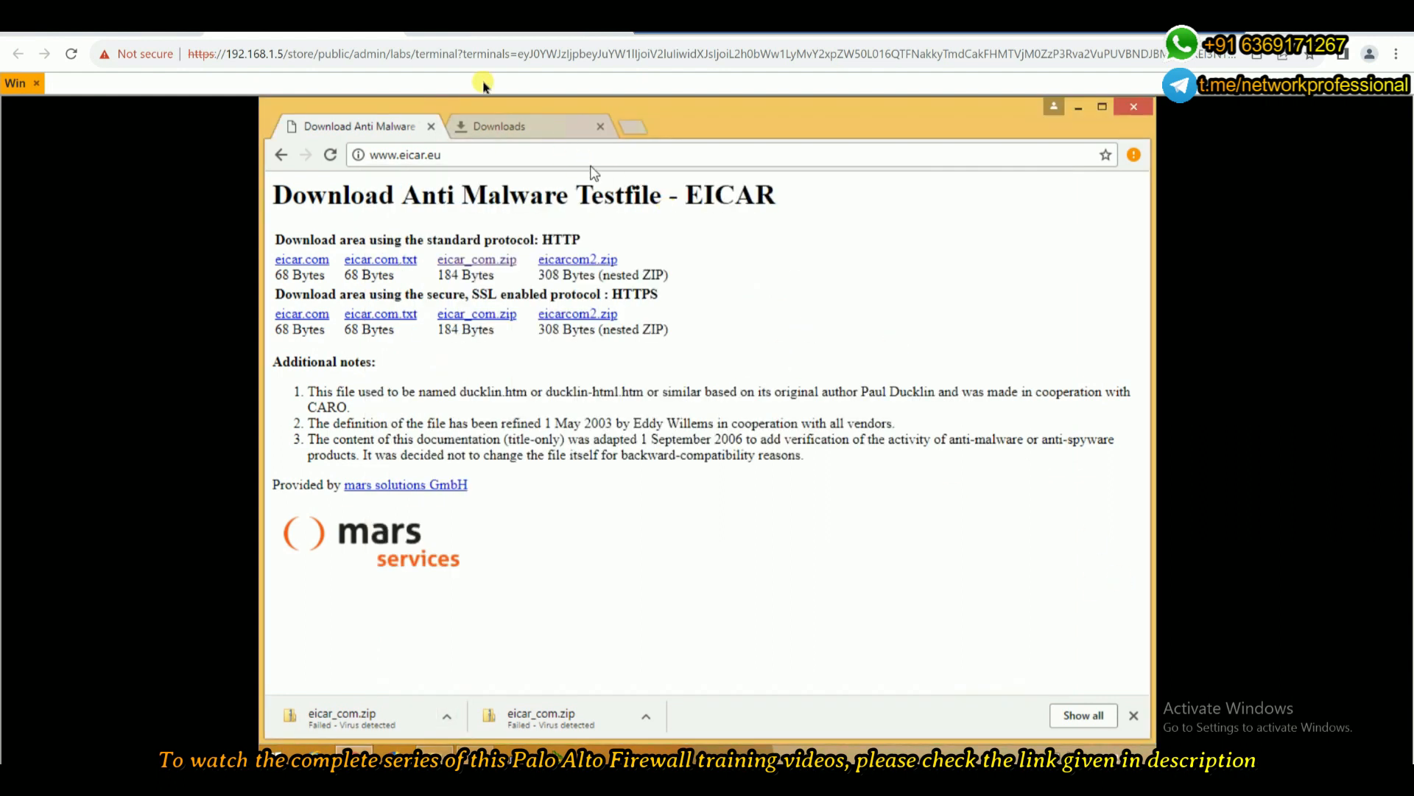
Switch to the Palo Alto firewall and set the profile type to Profiles in the In-2-Out security rule's action settings
click(503, 25)
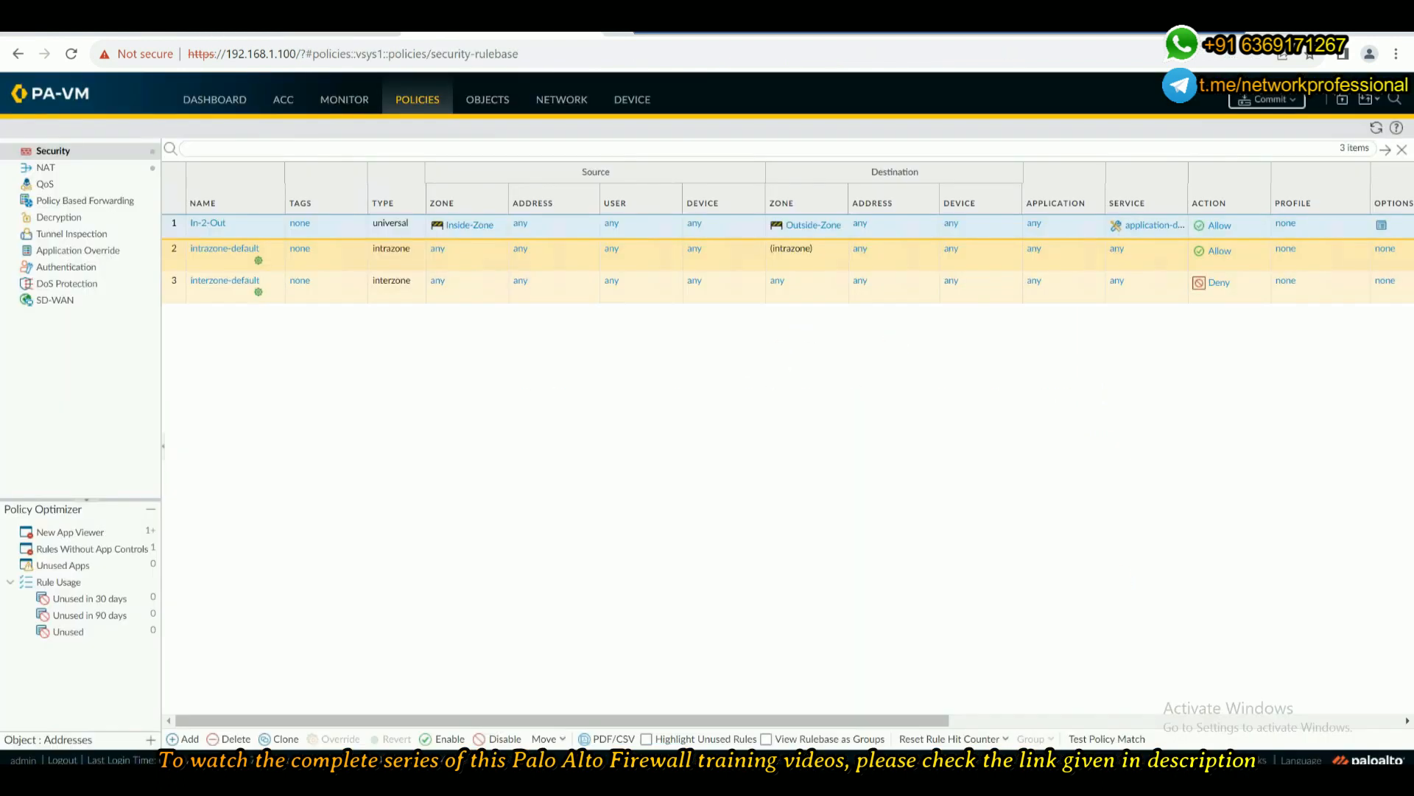
click(214, 227)
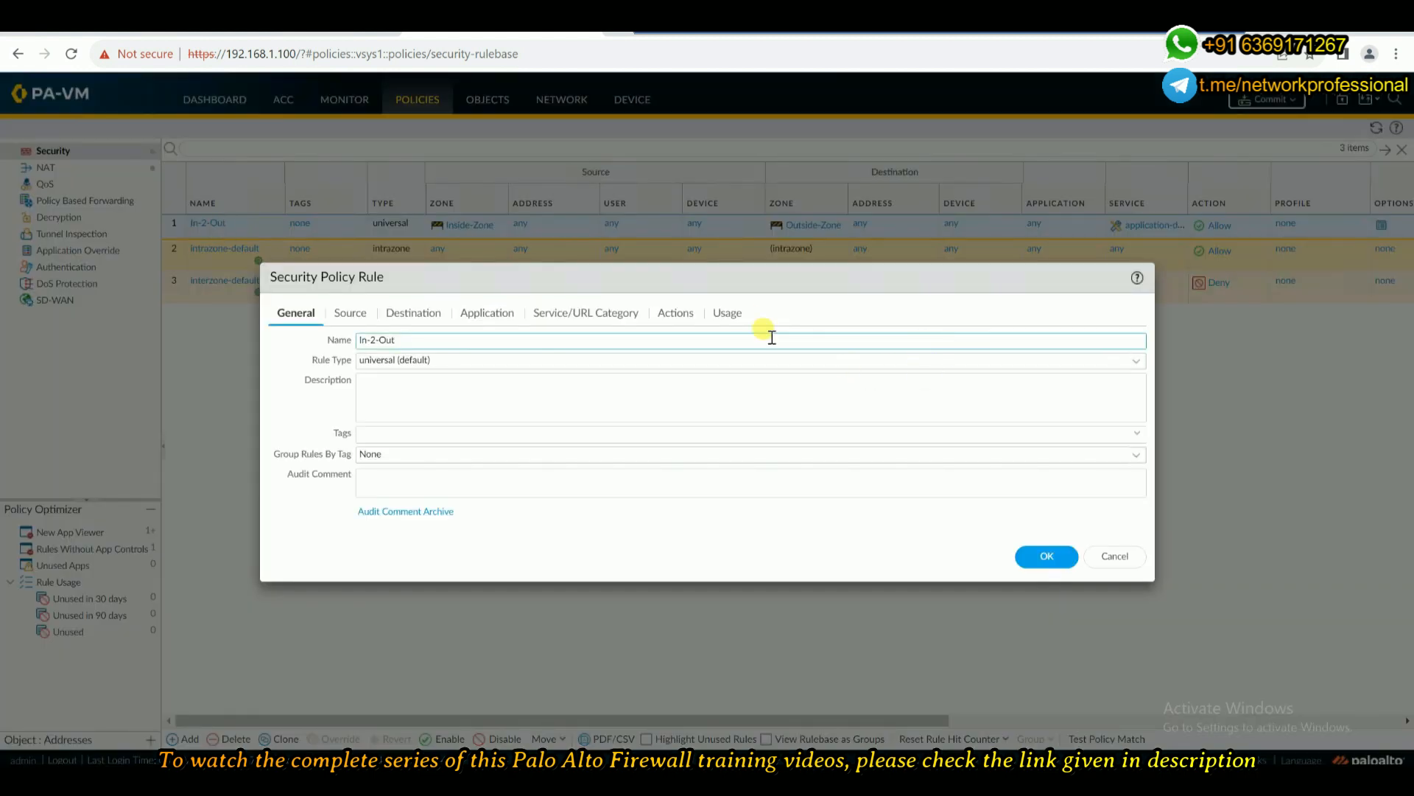
click(688, 317)
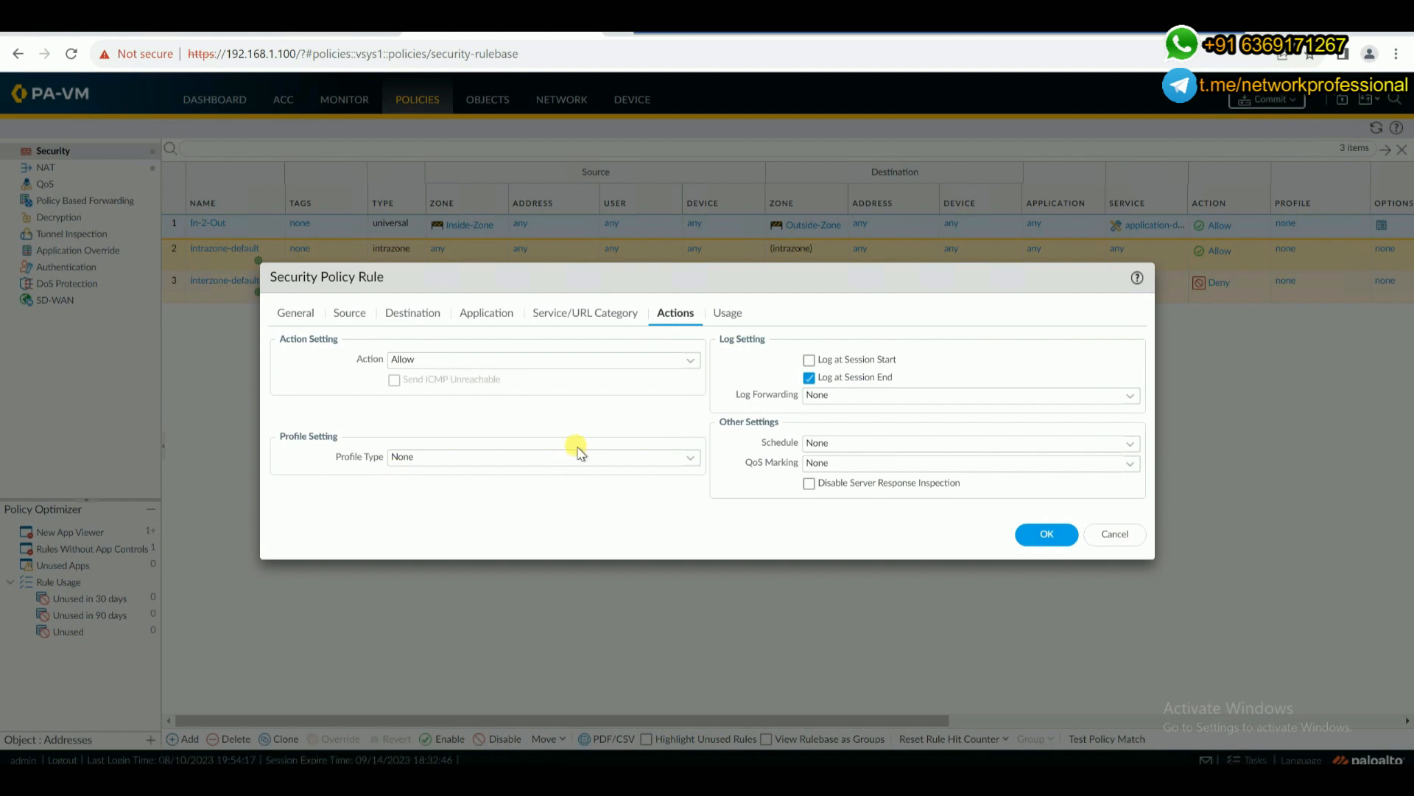
click(654, 457)
click(690, 457)
click(462, 480)
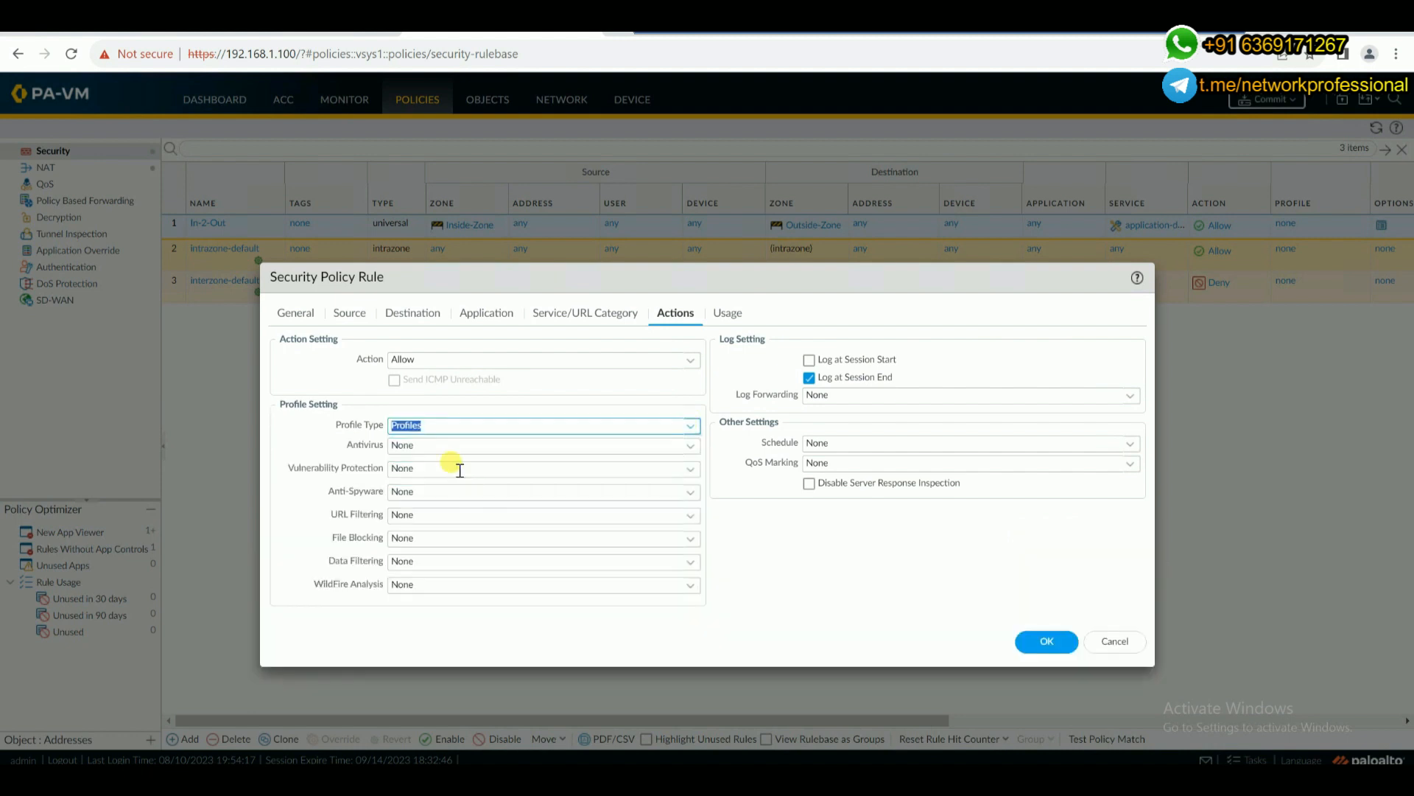
Check the available profile types in the In-2-Out rule's action settings and close the rule without saving
click(691, 427)
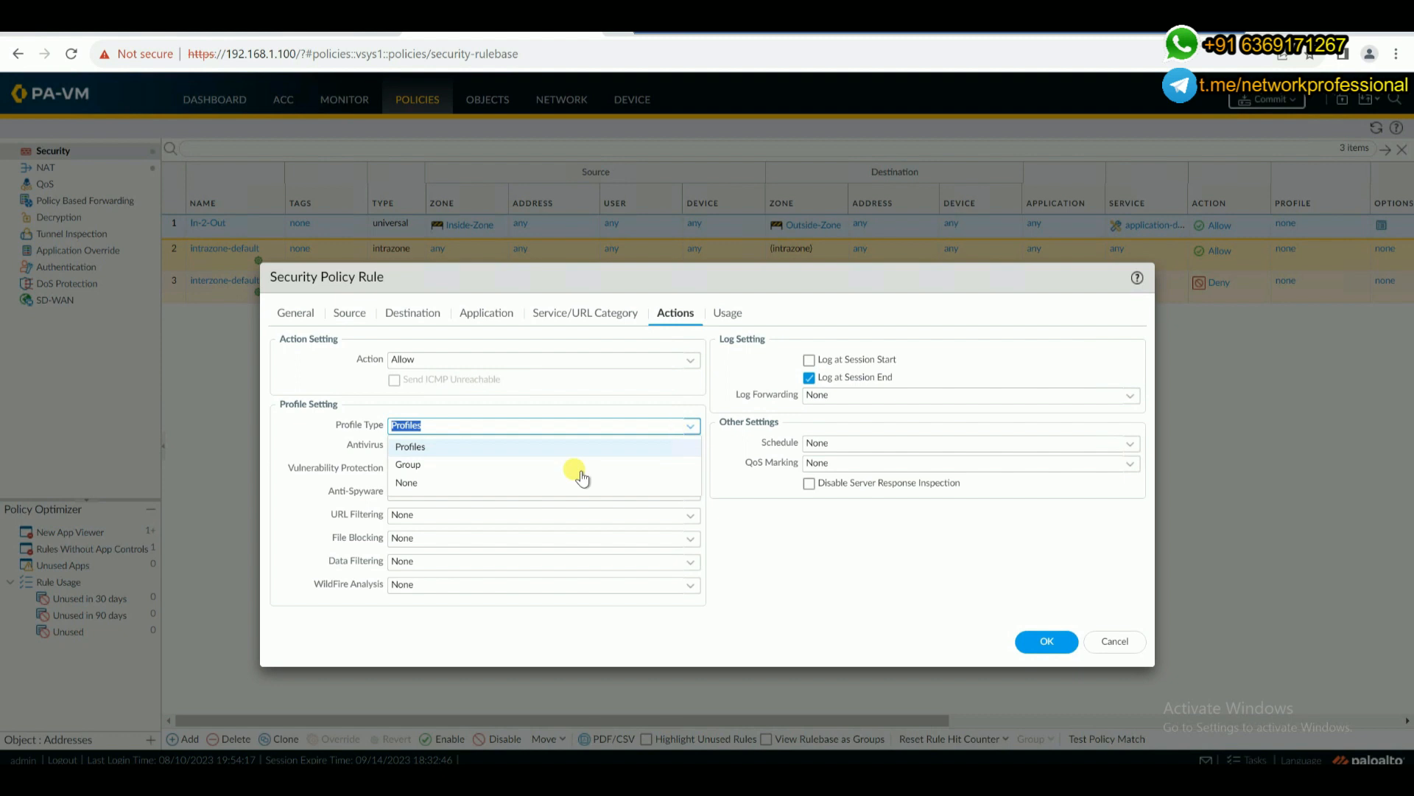
click(604, 403)
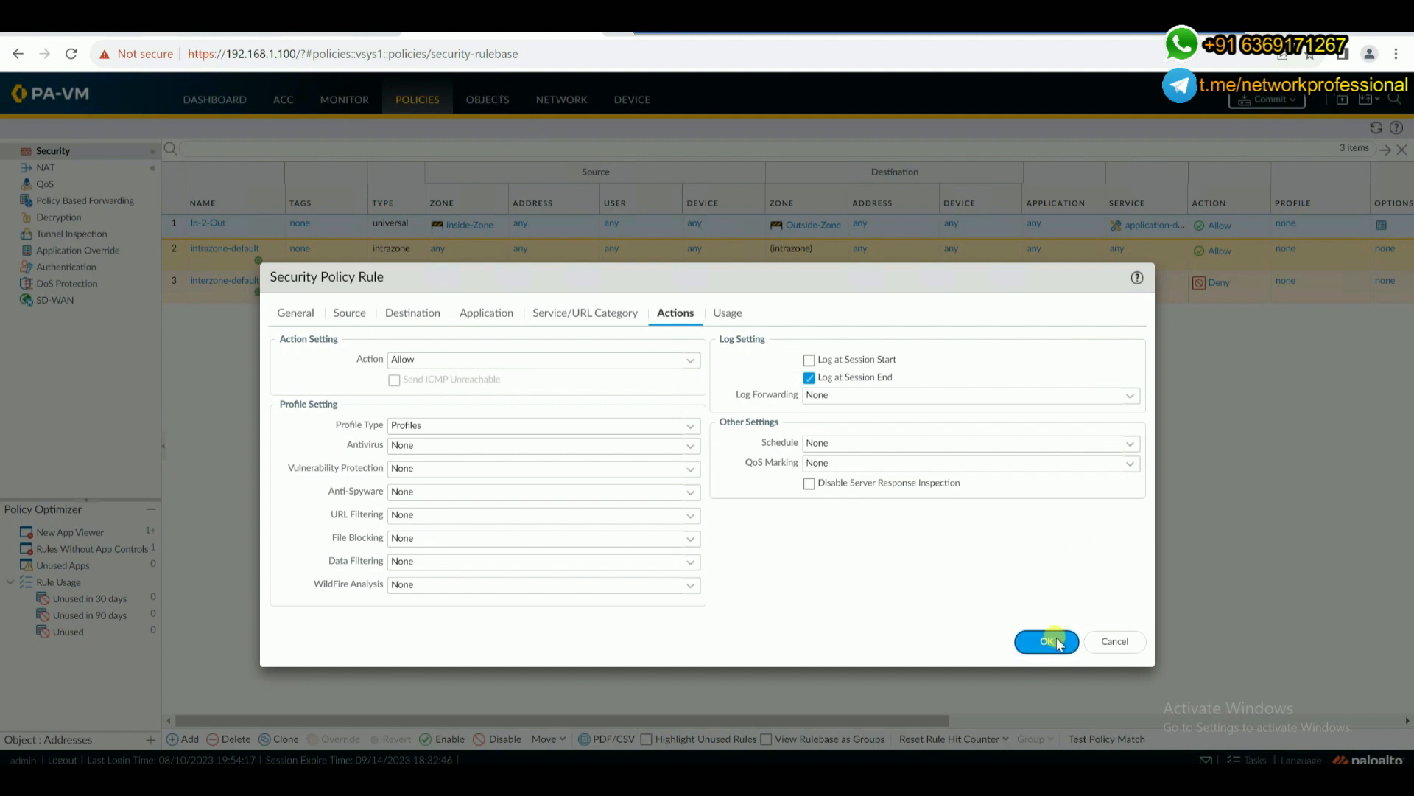
click(1114, 640)
Open the firewall's object categories at a larger page size and collapse the GlobalProtect and Custom Objects groups
click(484, 102)
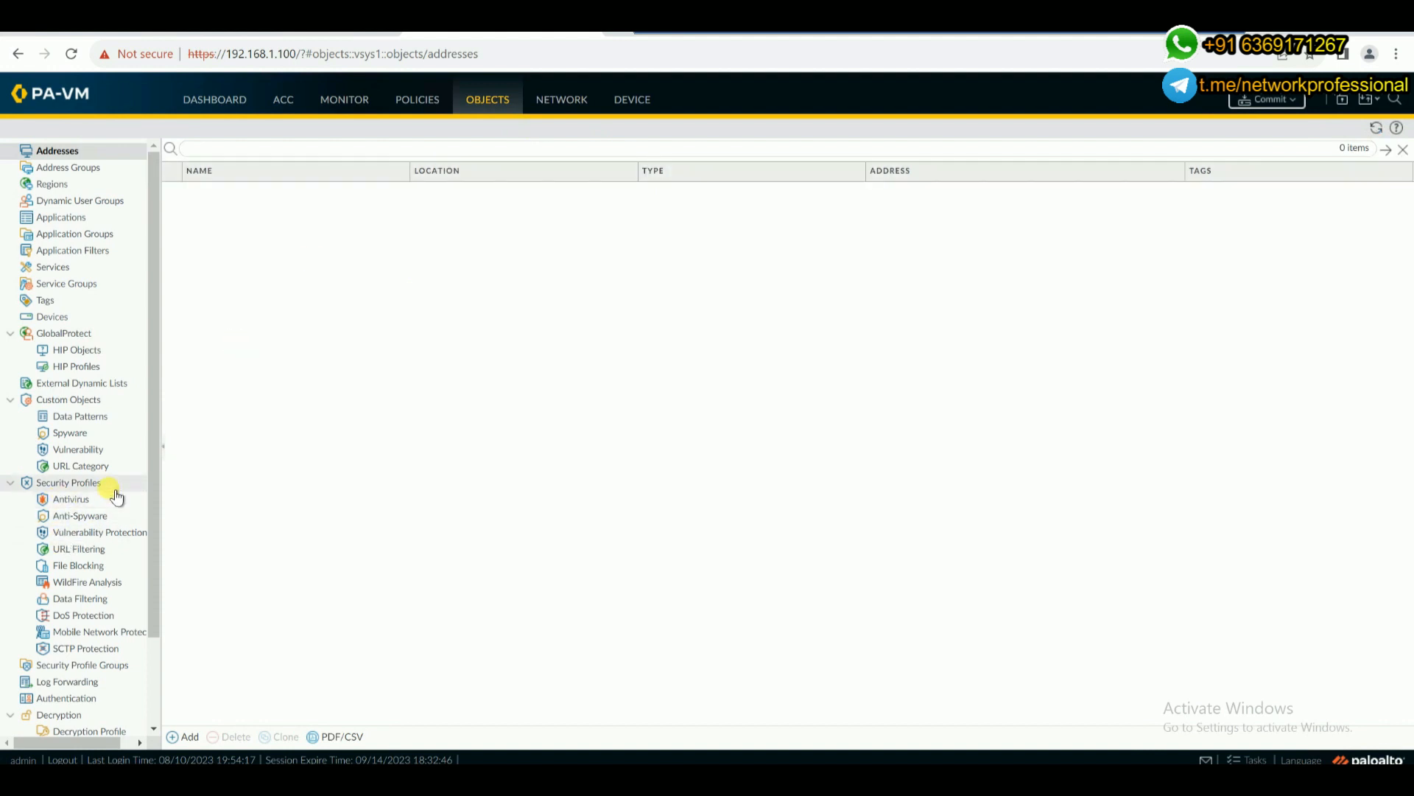
key(ctrl+plus)
key(ctrl+plus)
key(ctrl+plus)
key(ctrl+plus)
key(ctrl+plus)
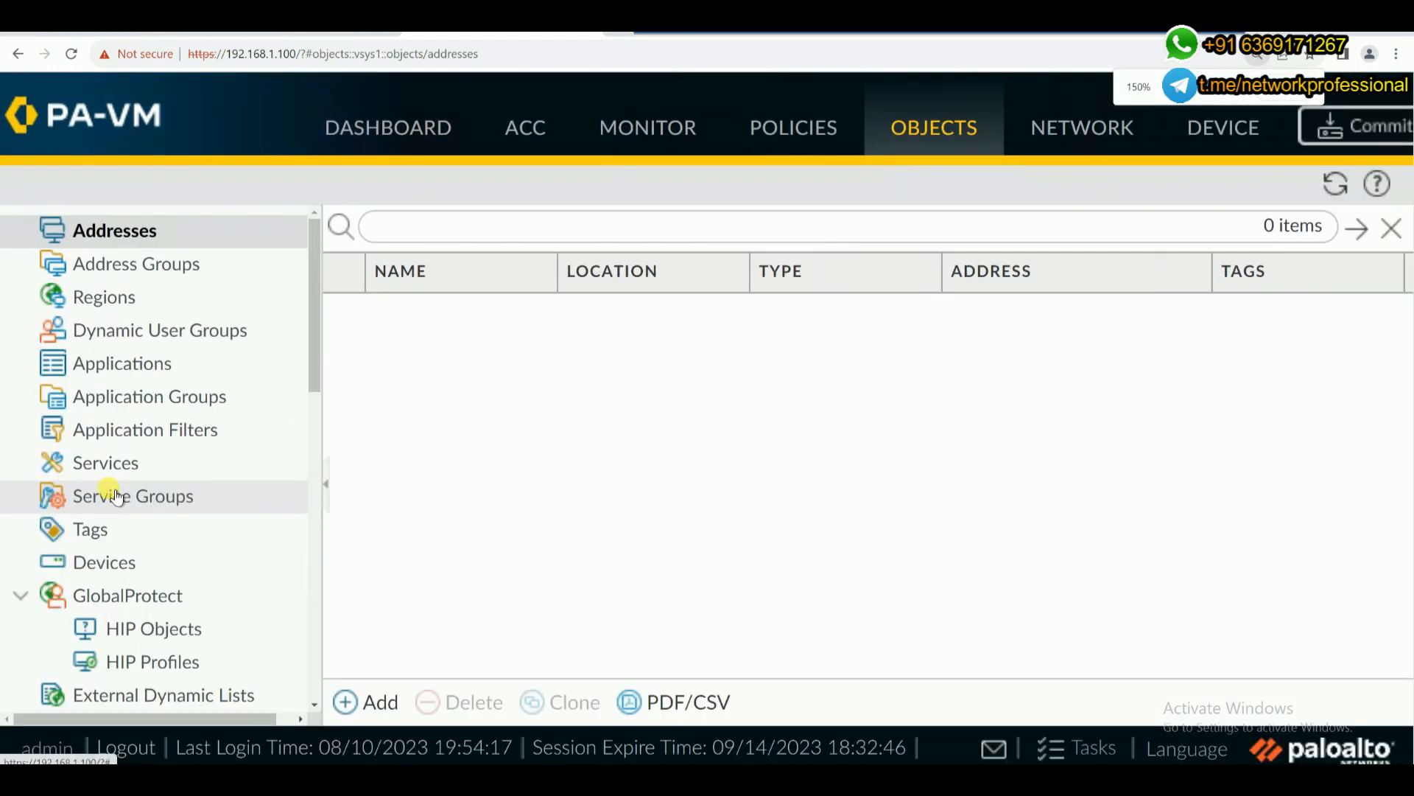
key(ctrl+minus)
key(ctrl+minus)
key(ctrl+minus)
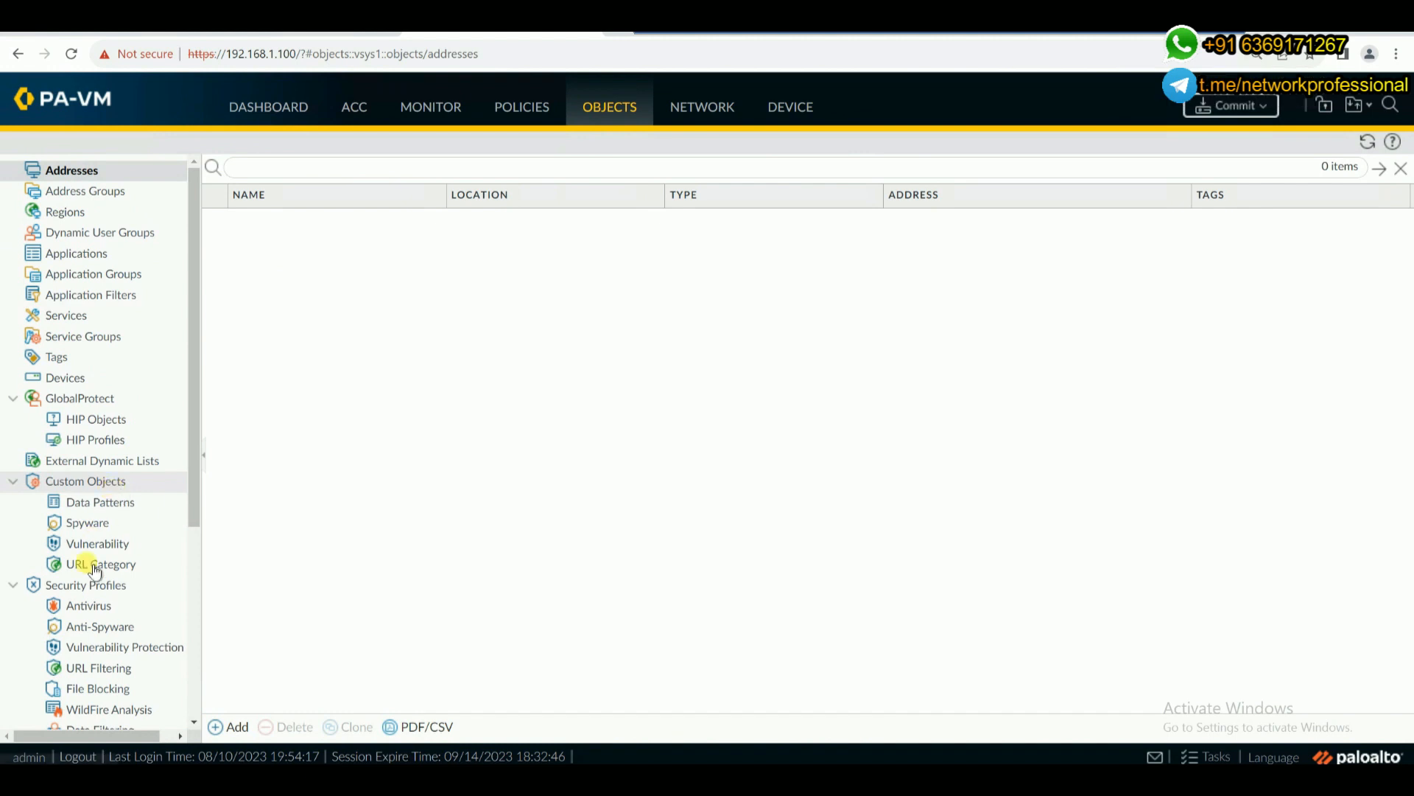
scroll(95, 569, down, 2)
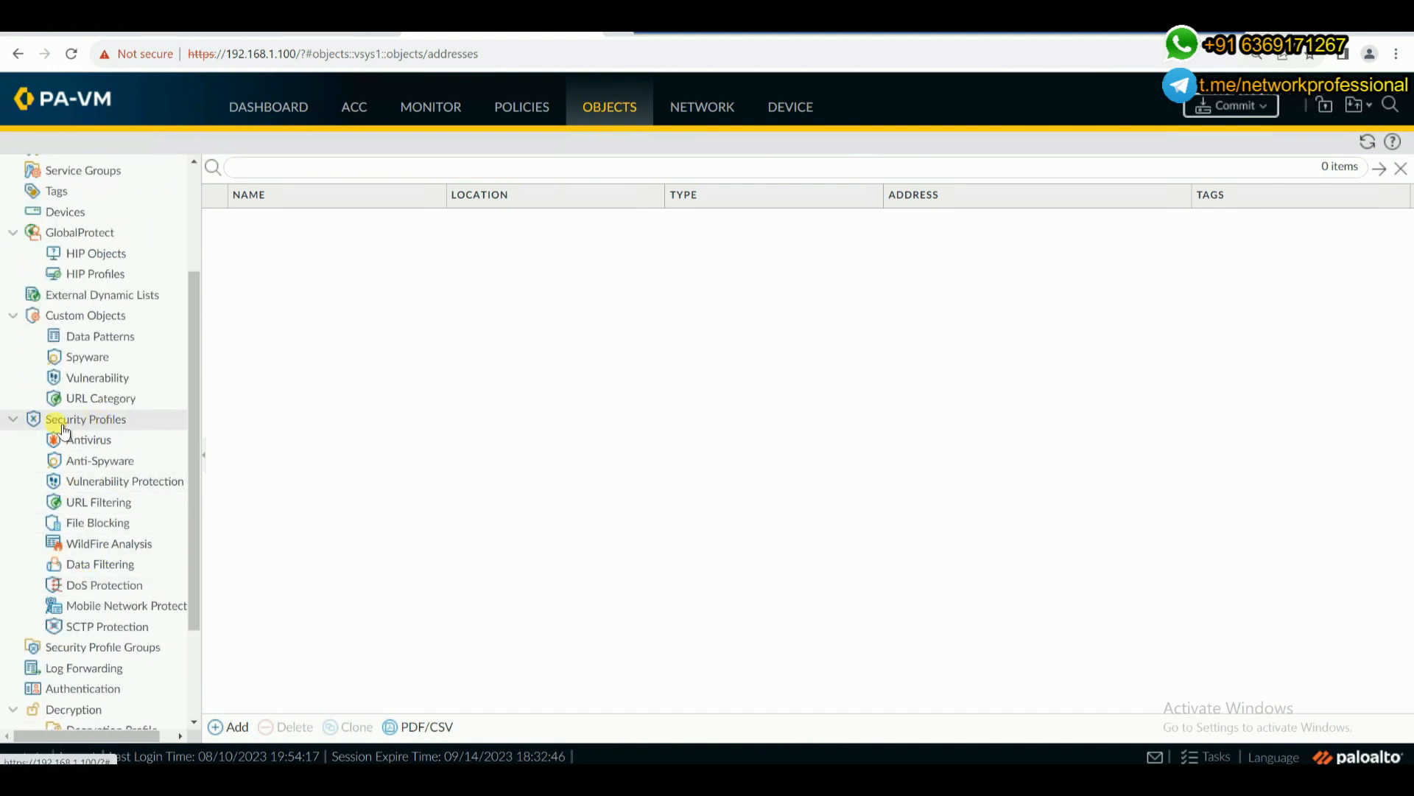
click(11, 316)
click(12, 232)
scroll(77, 385, up, 2)
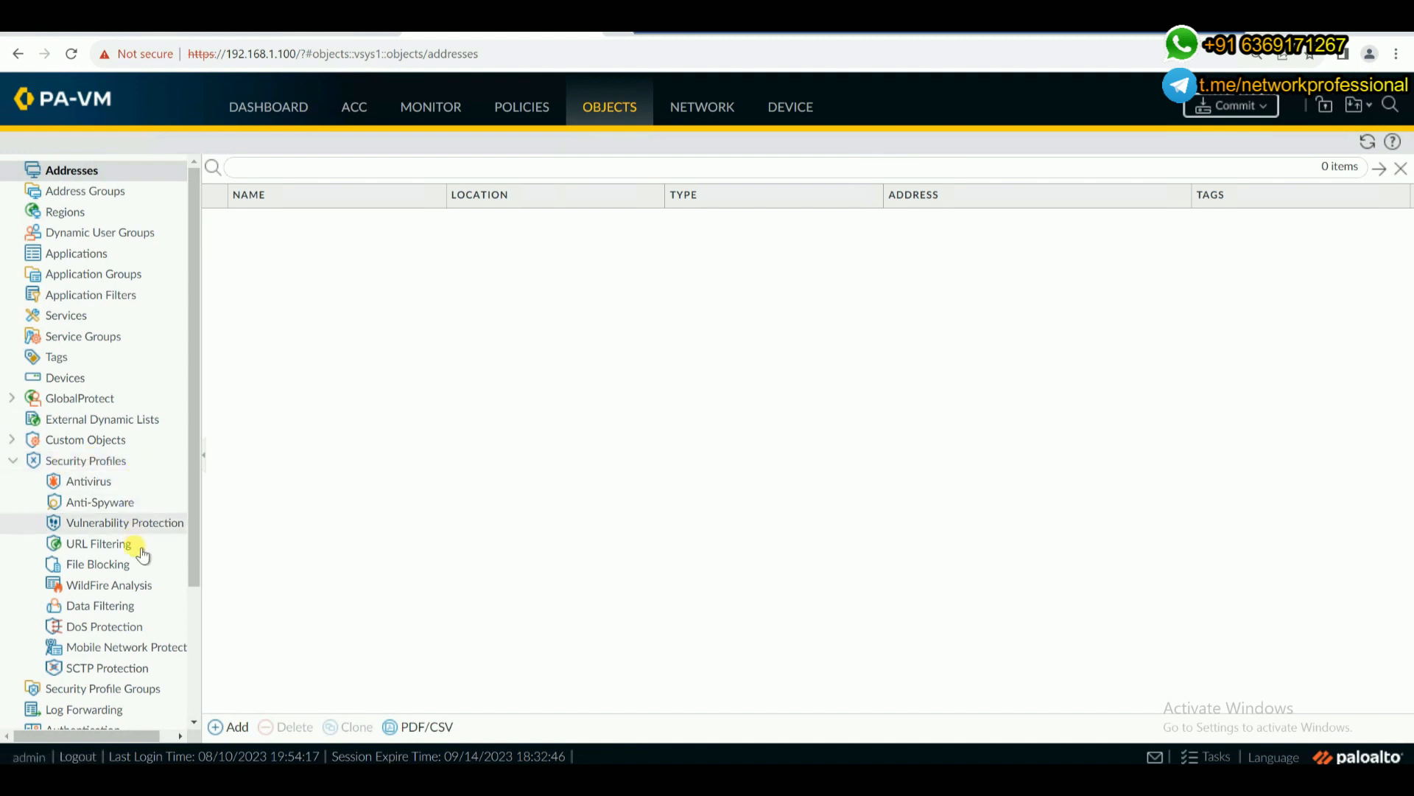
Open the Antivirus security profiles and examine the decoder actions of the predefined default profile
click(112, 485)
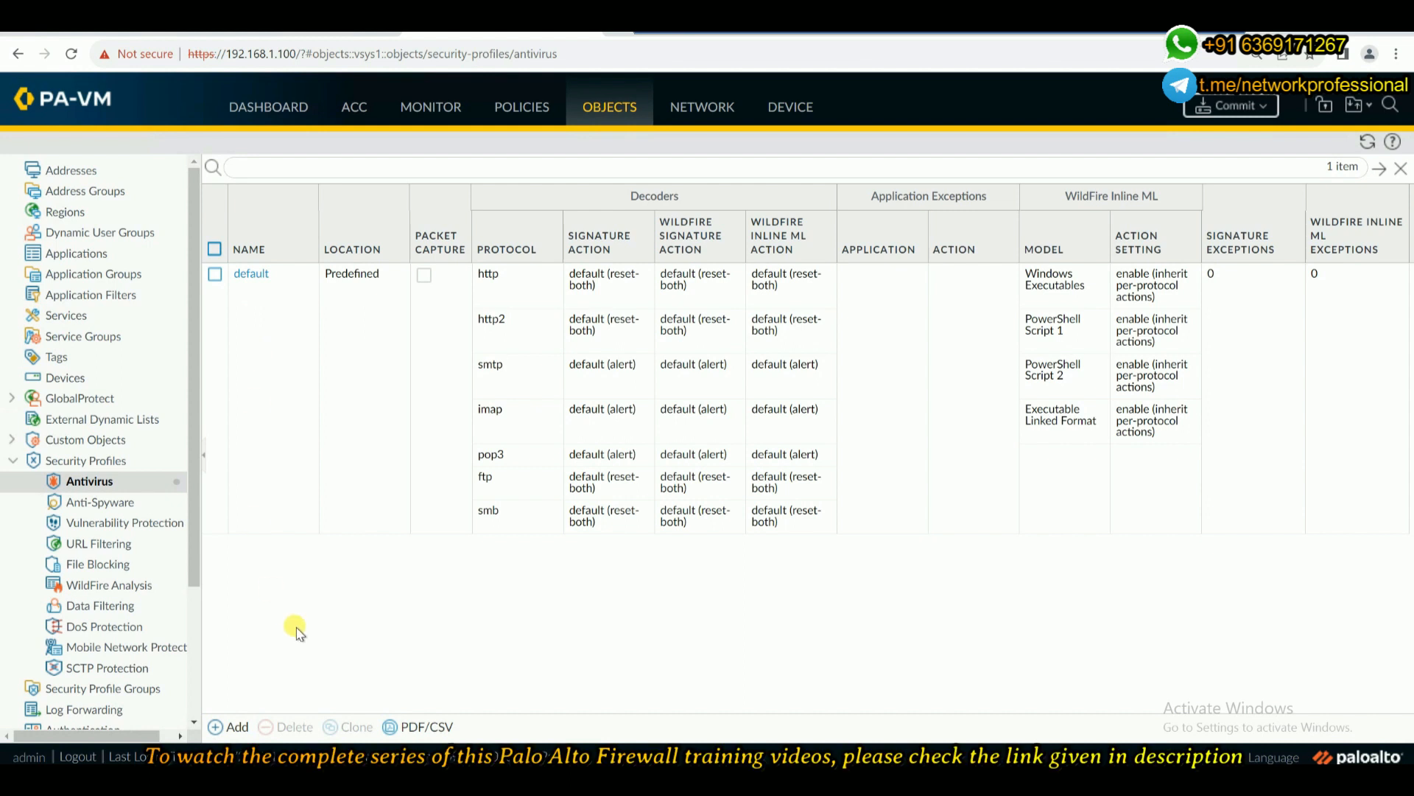
click(214, 274)
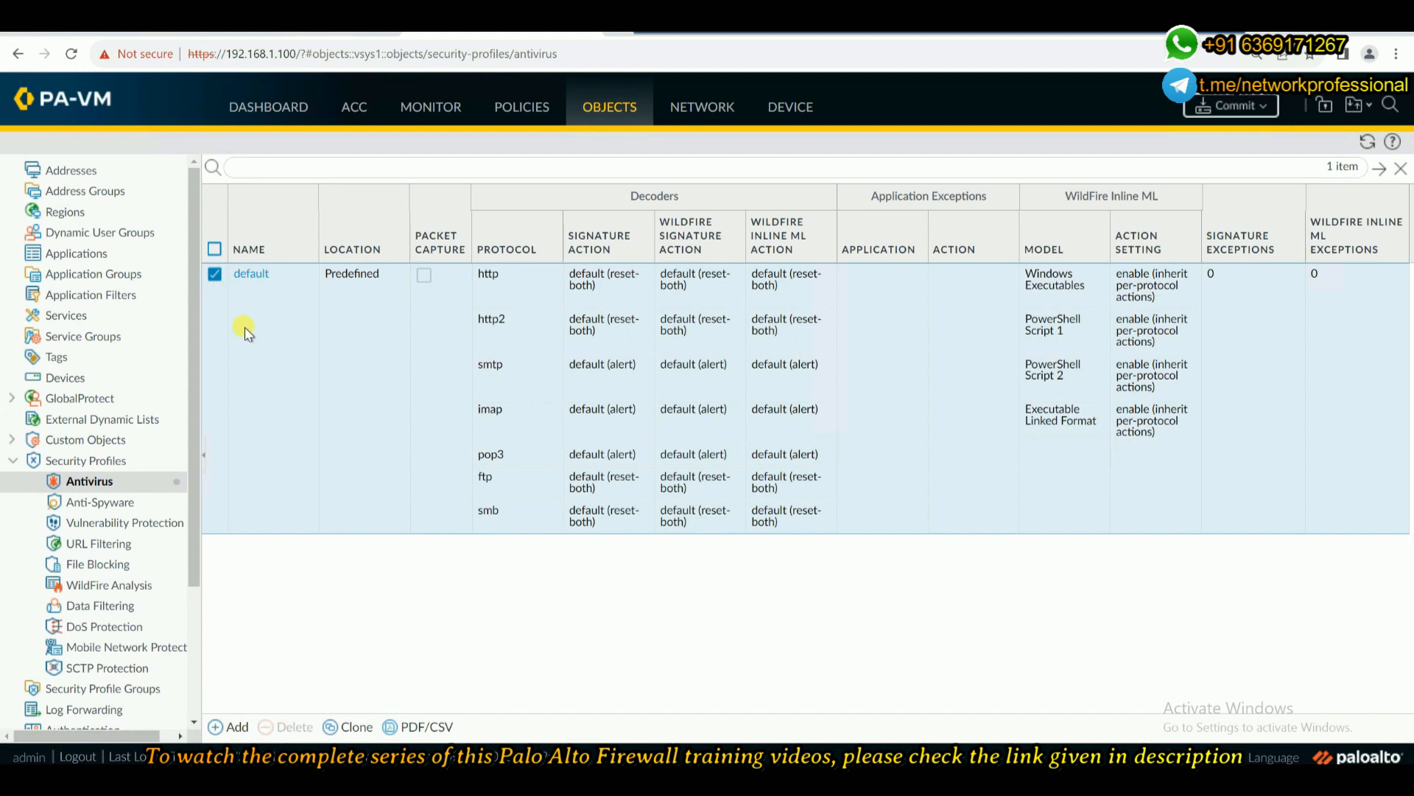
click(215, 274)
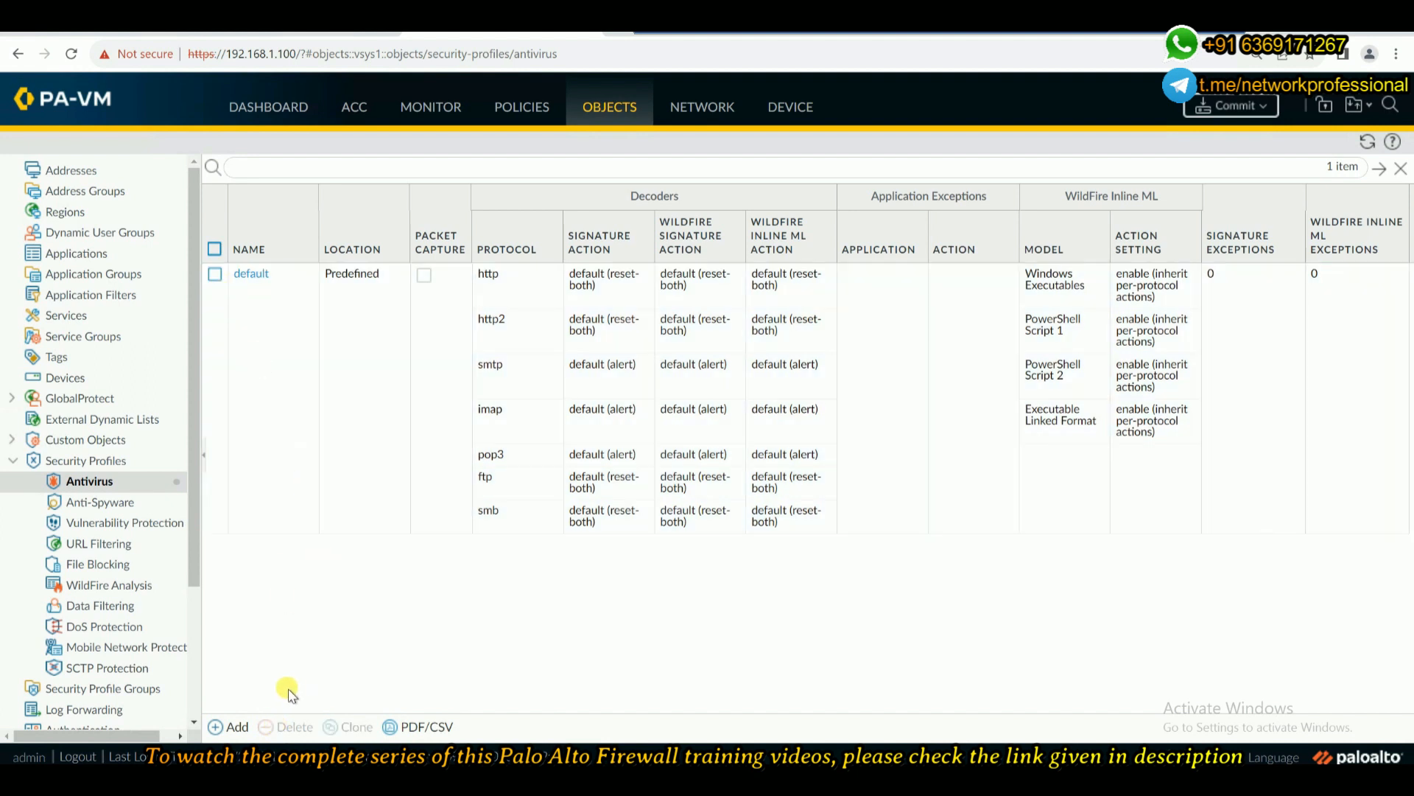
click(215, 274)
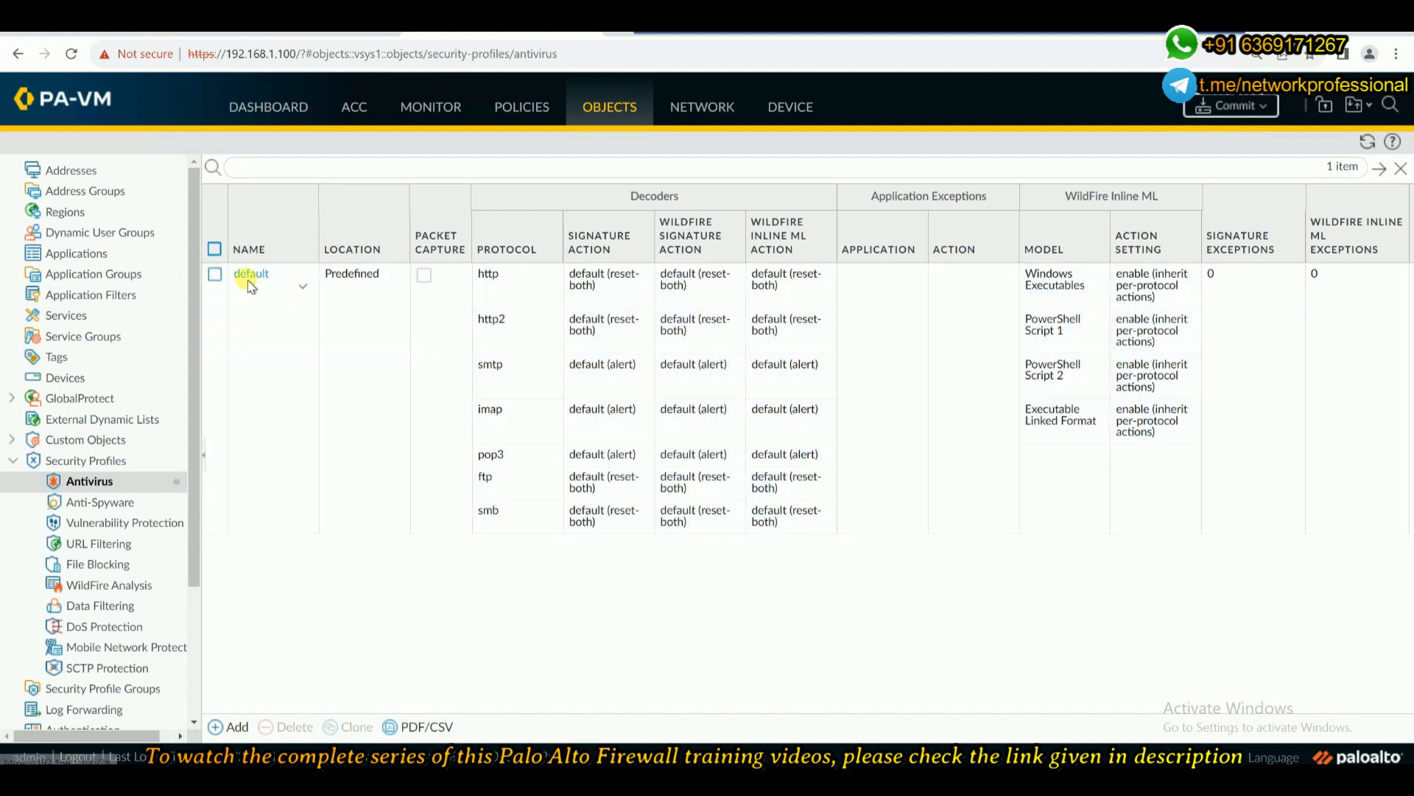
click(251, 275)
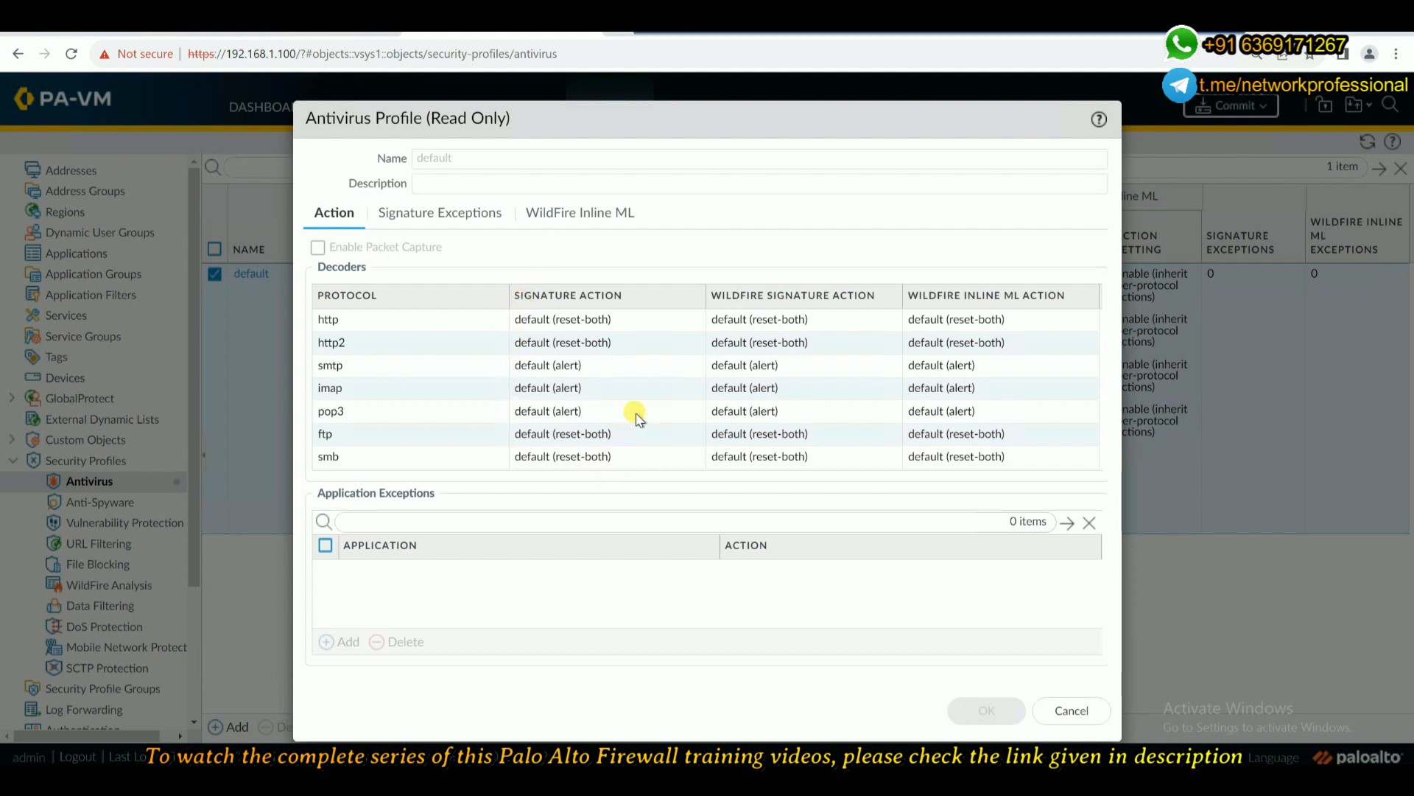
click(574, 322)
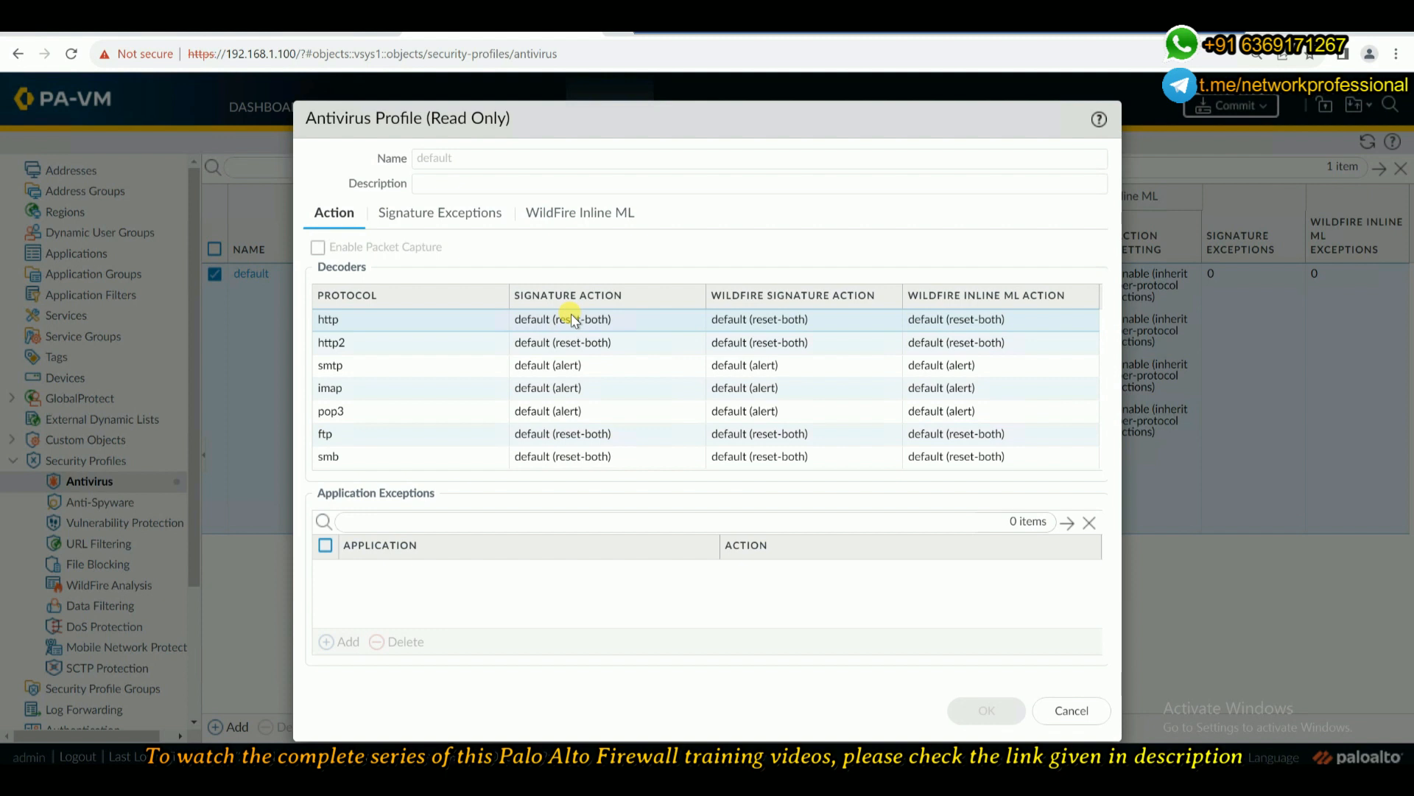
click(1071, 712)
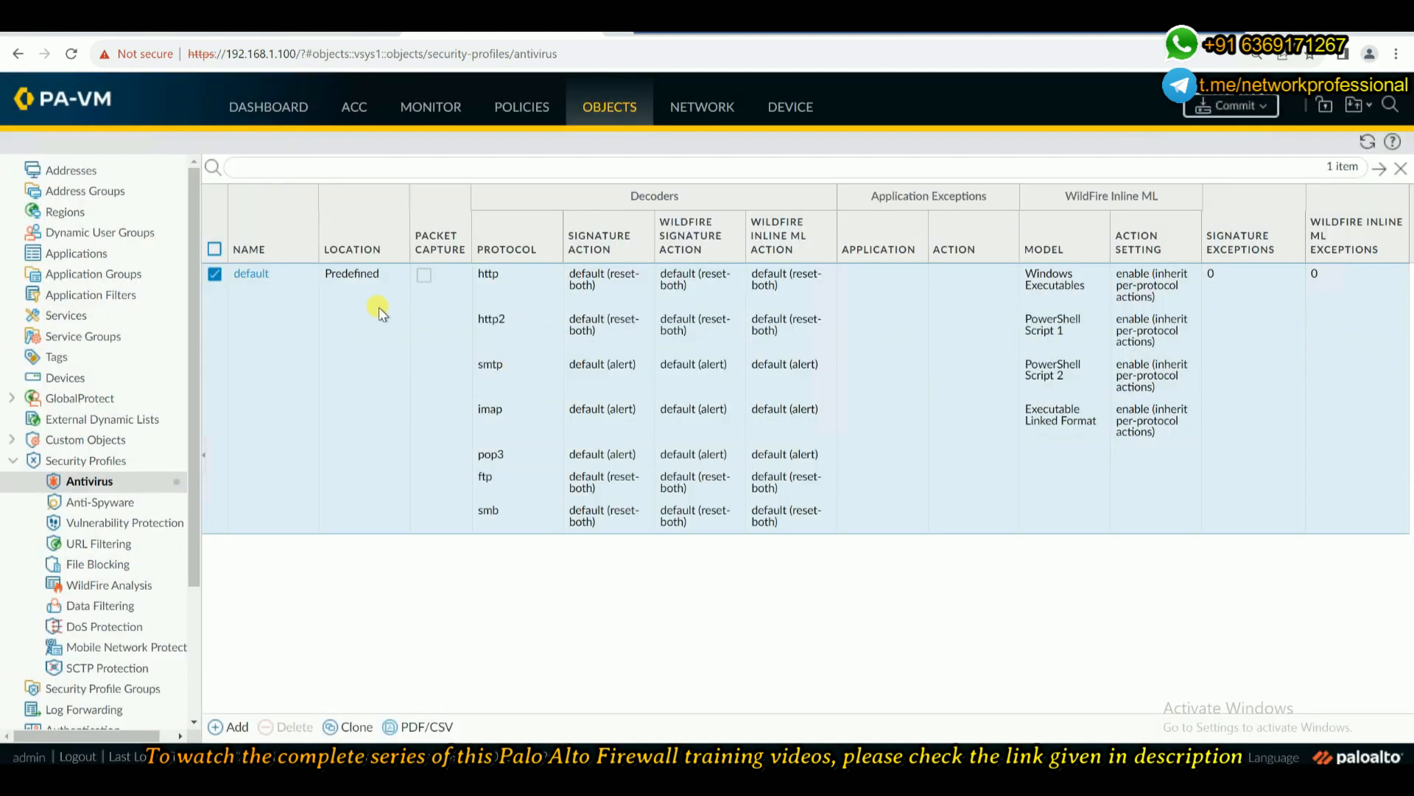
Clone the default antivirus profile and examine the http signature action choices in the copy
click(341, 726)
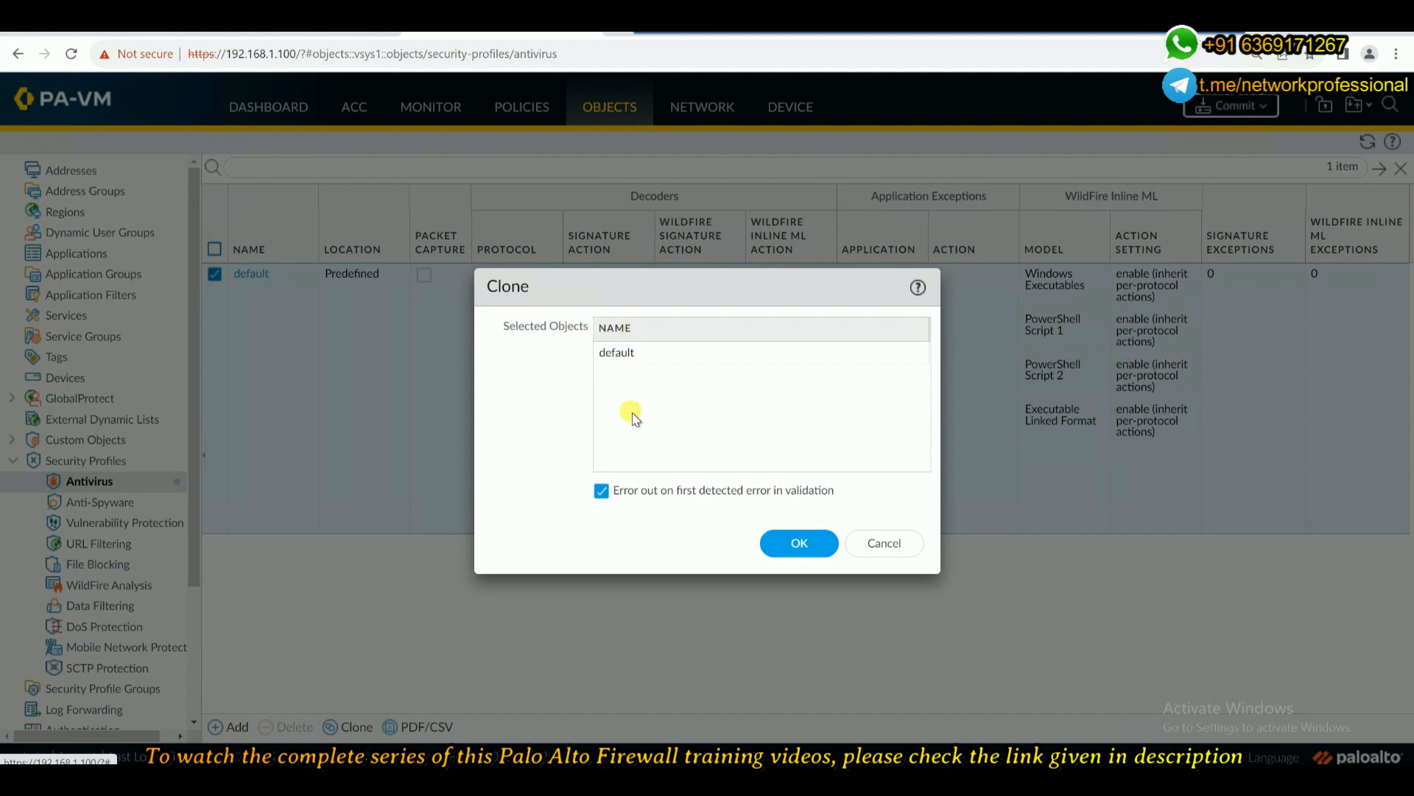
click(804, 547)
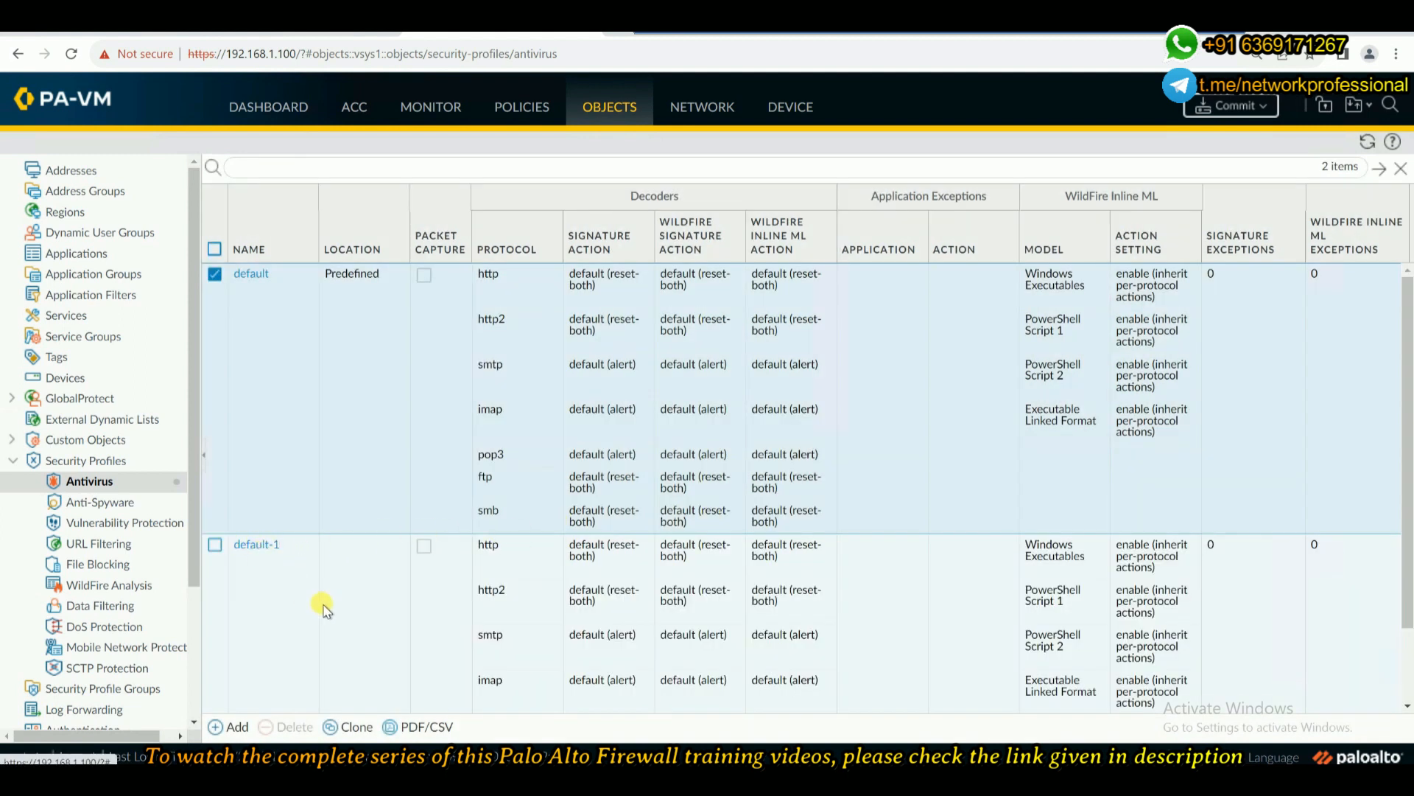
click(254, 543)
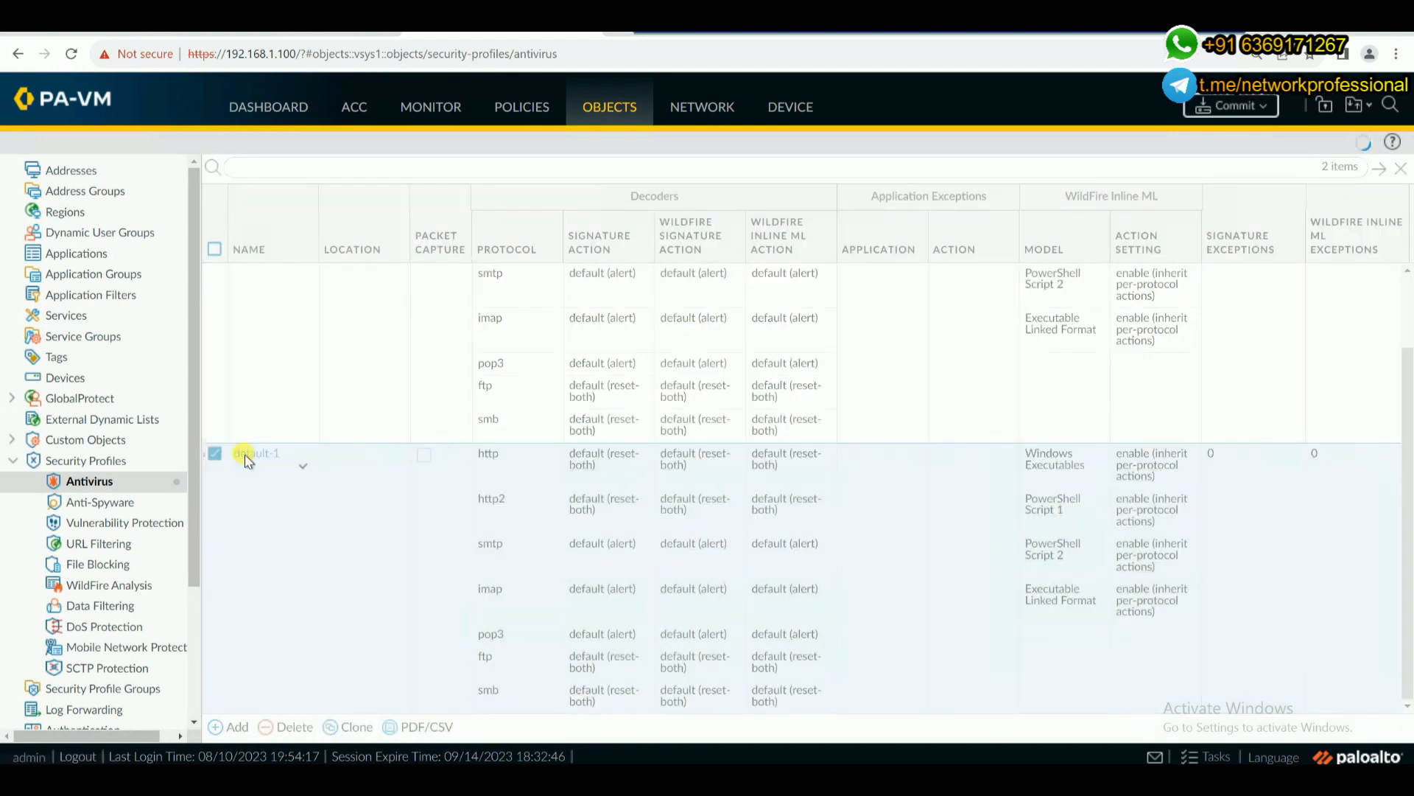
click(250, 454)
click(529, 319)
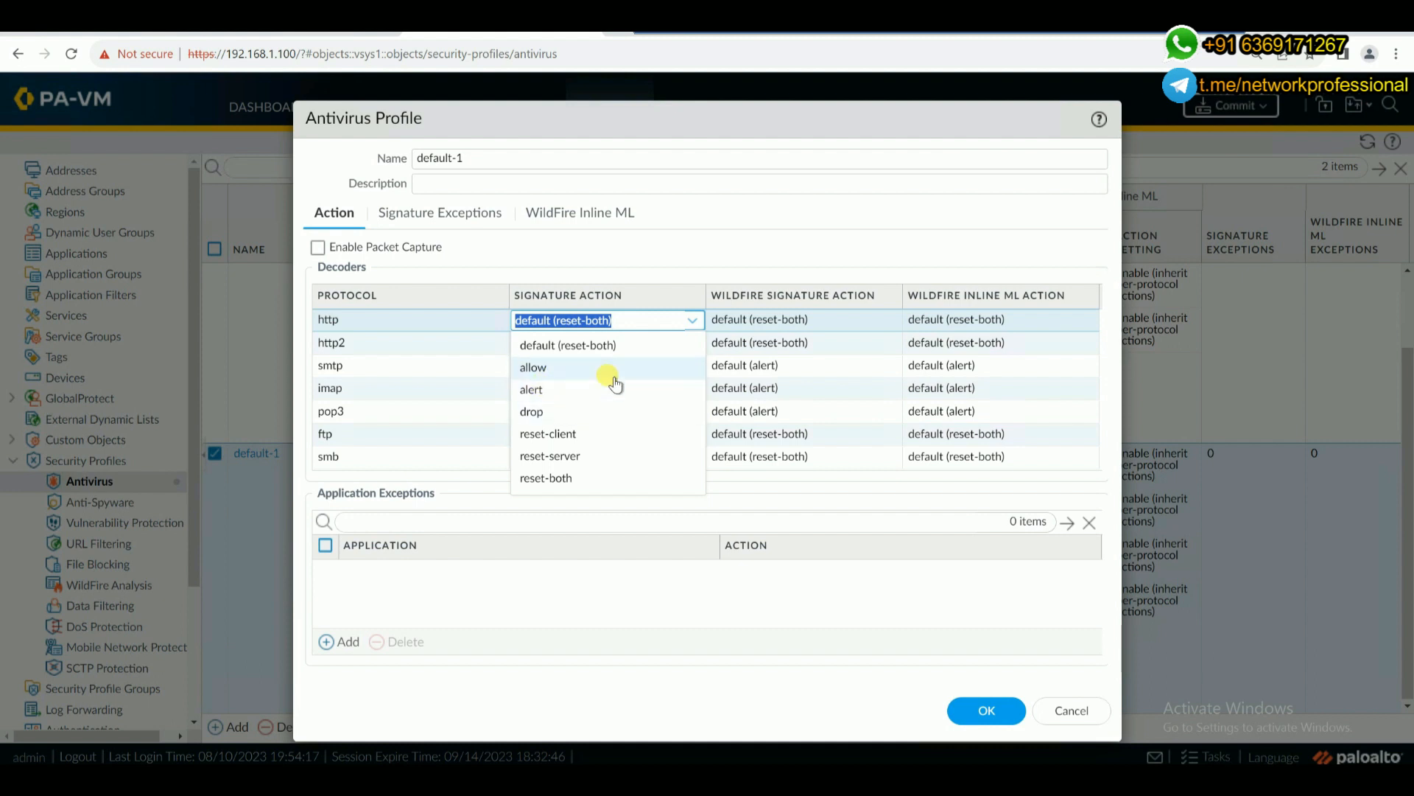
click(713, 263)
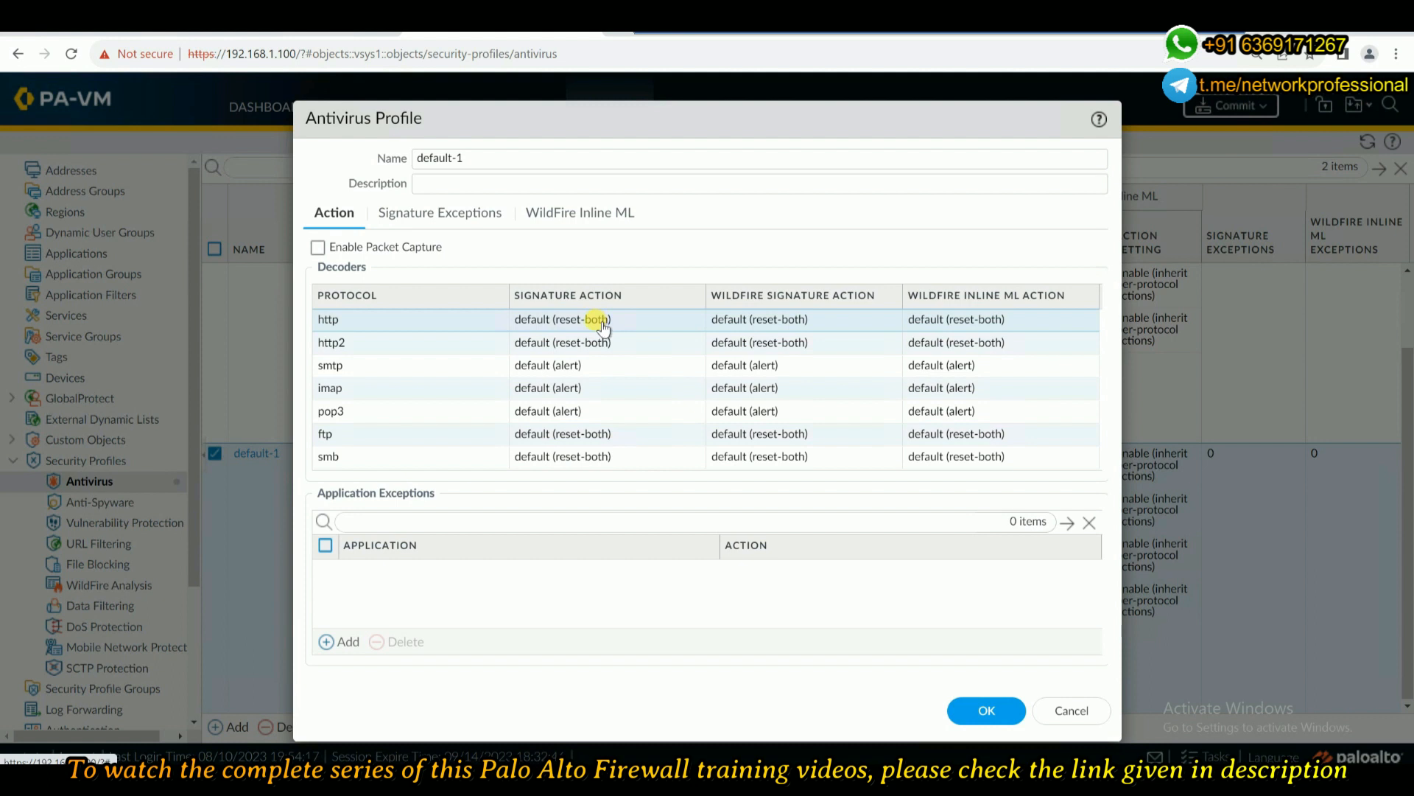
View the signature exceptions of the cloned antivirus profile, close it without saving and delete the clone
click(433, 214)
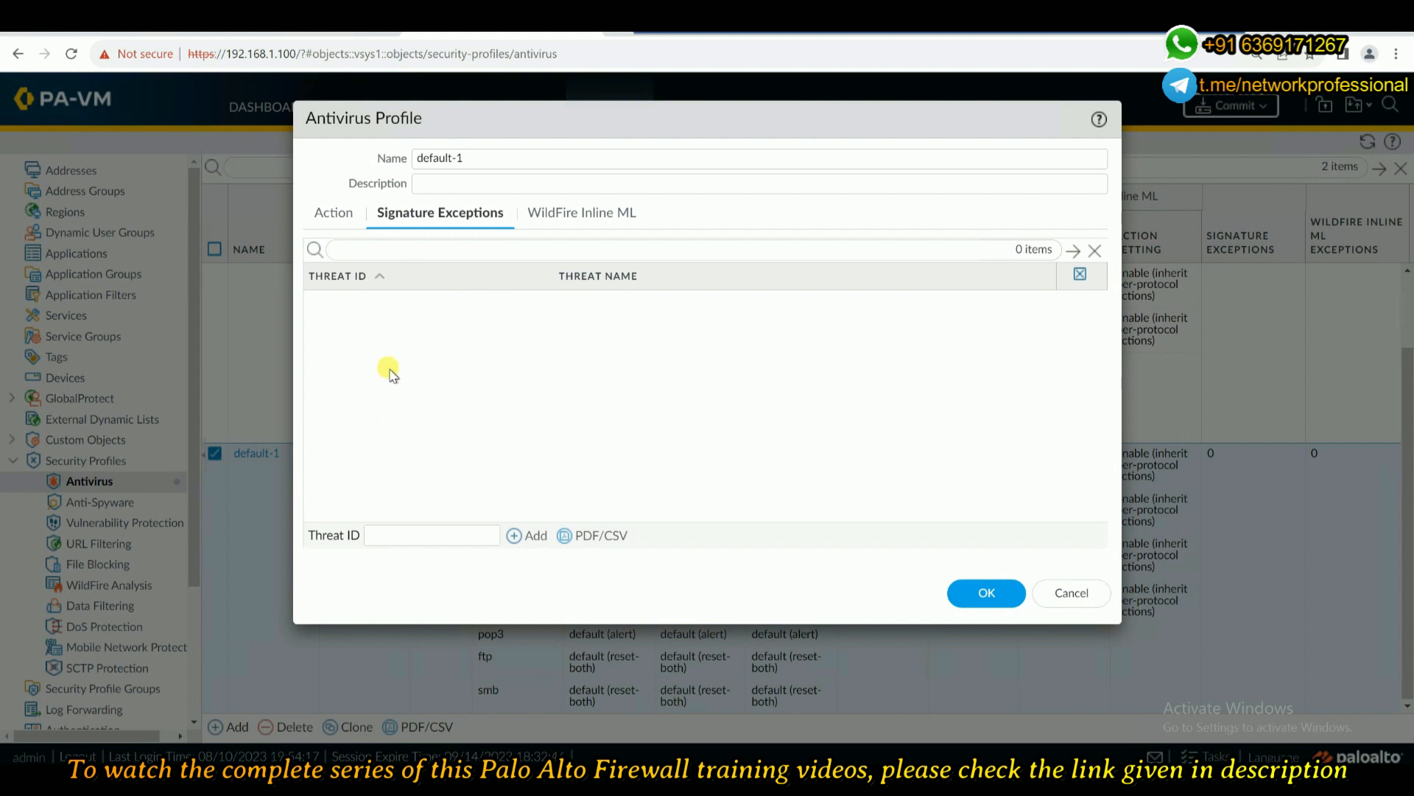
click(1072, 592)
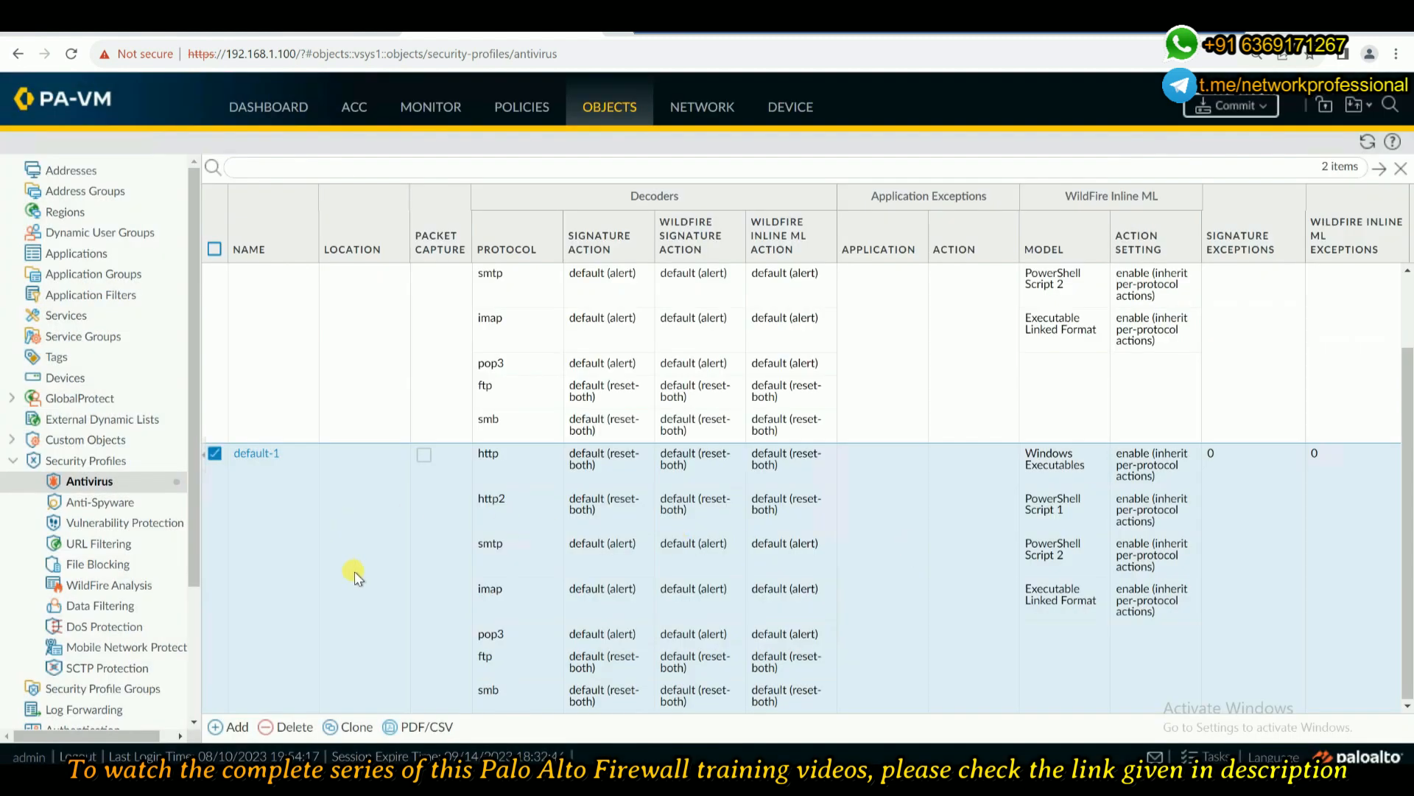
click(295, 729)
click(662, 467)
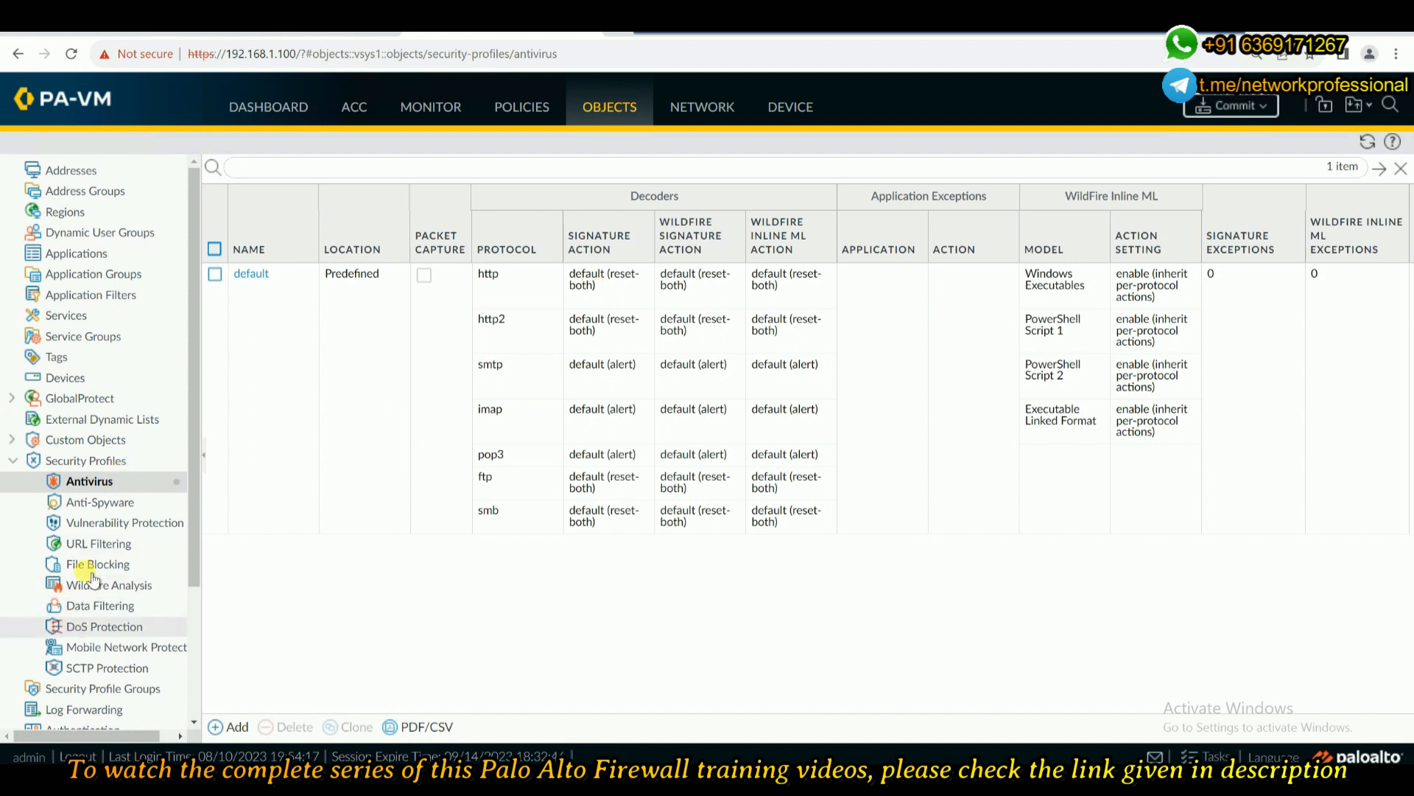
Browse the Anti-Spyware, Vulnerability Protection and WildFire Analysis security profiles and return to the Antivirus profiles
click(99, 503)
click(100, 524)
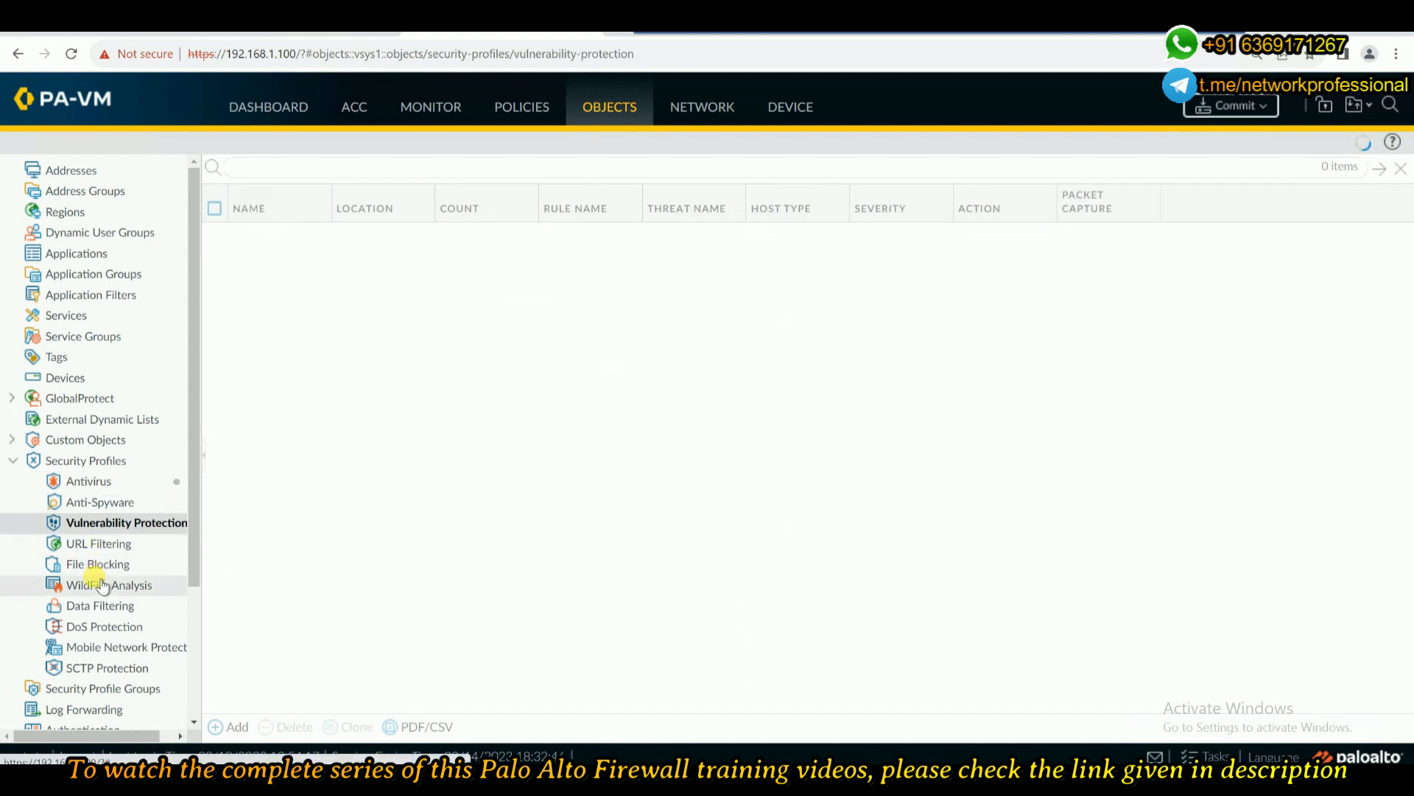
click(107, 583)
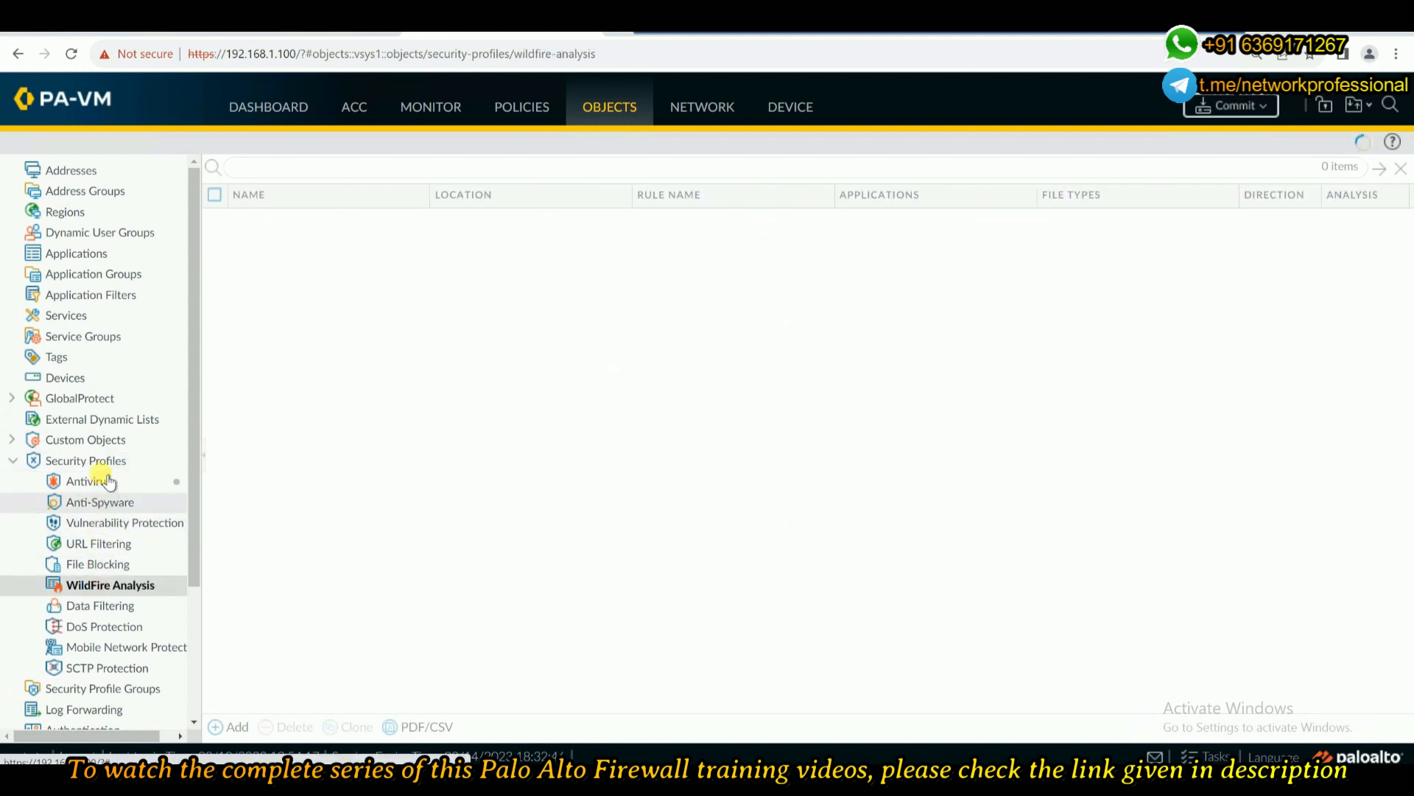
click(185, 483)
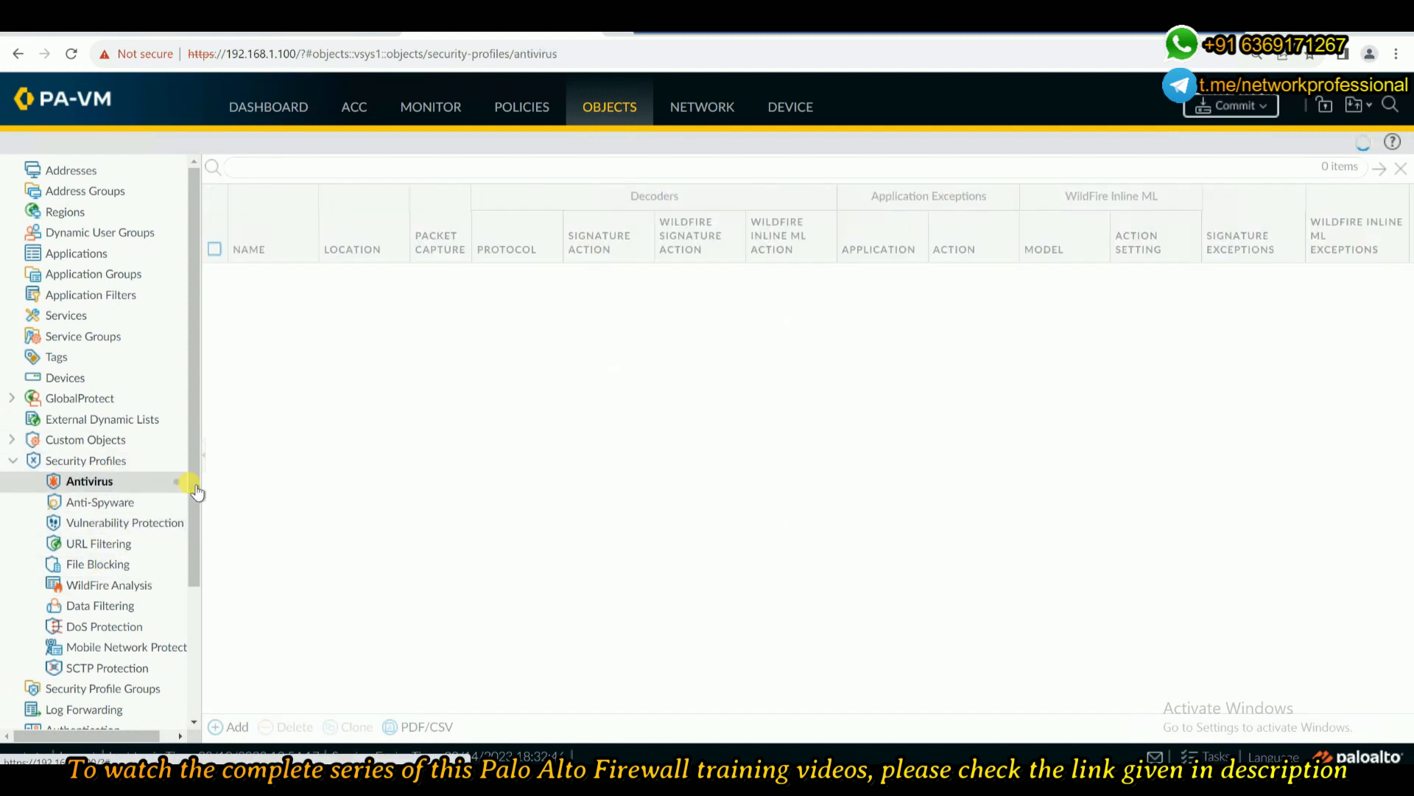
Open the action settings of the In-2-Out security policy rule and highlight the Profile Type label
click(505, 116)
click(104, 171)
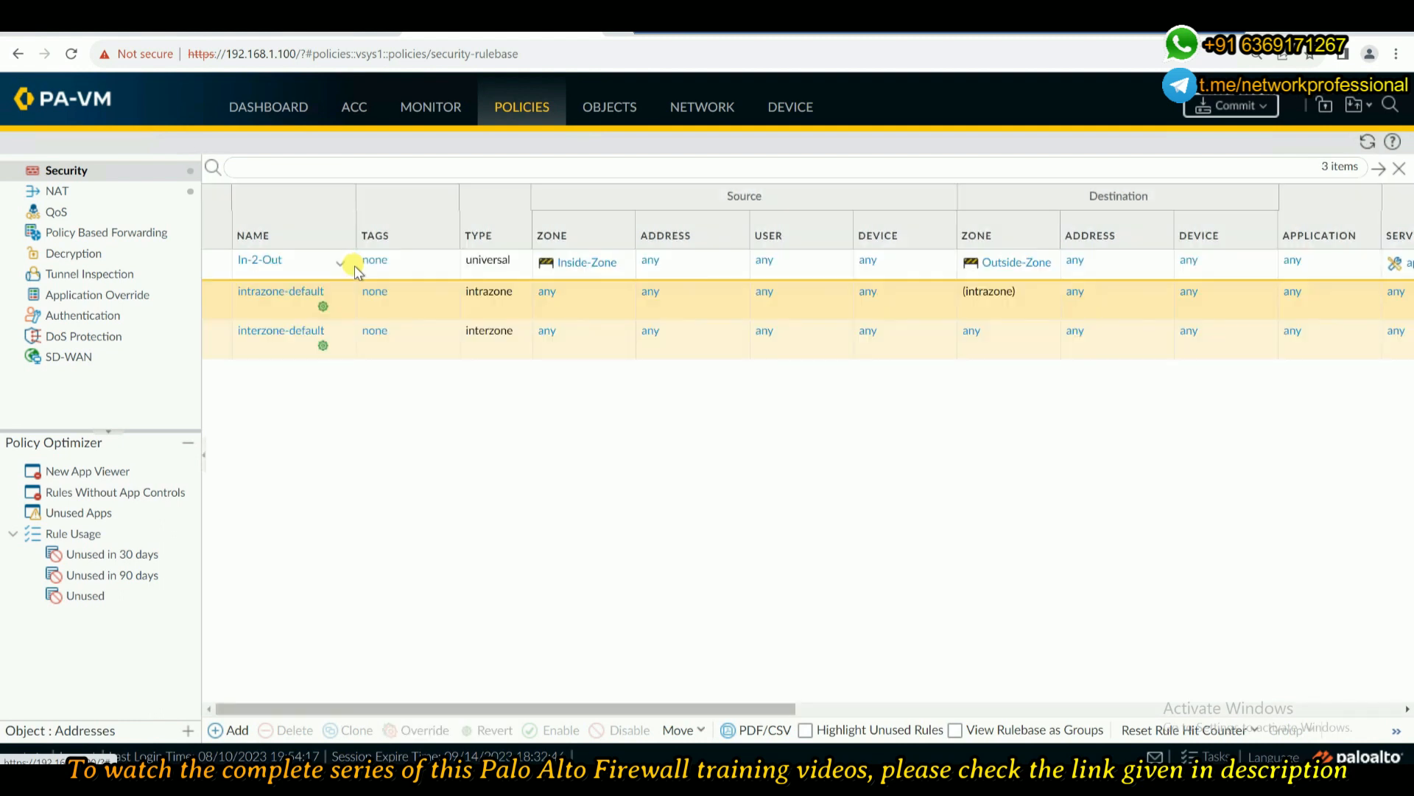
click(266, 261)
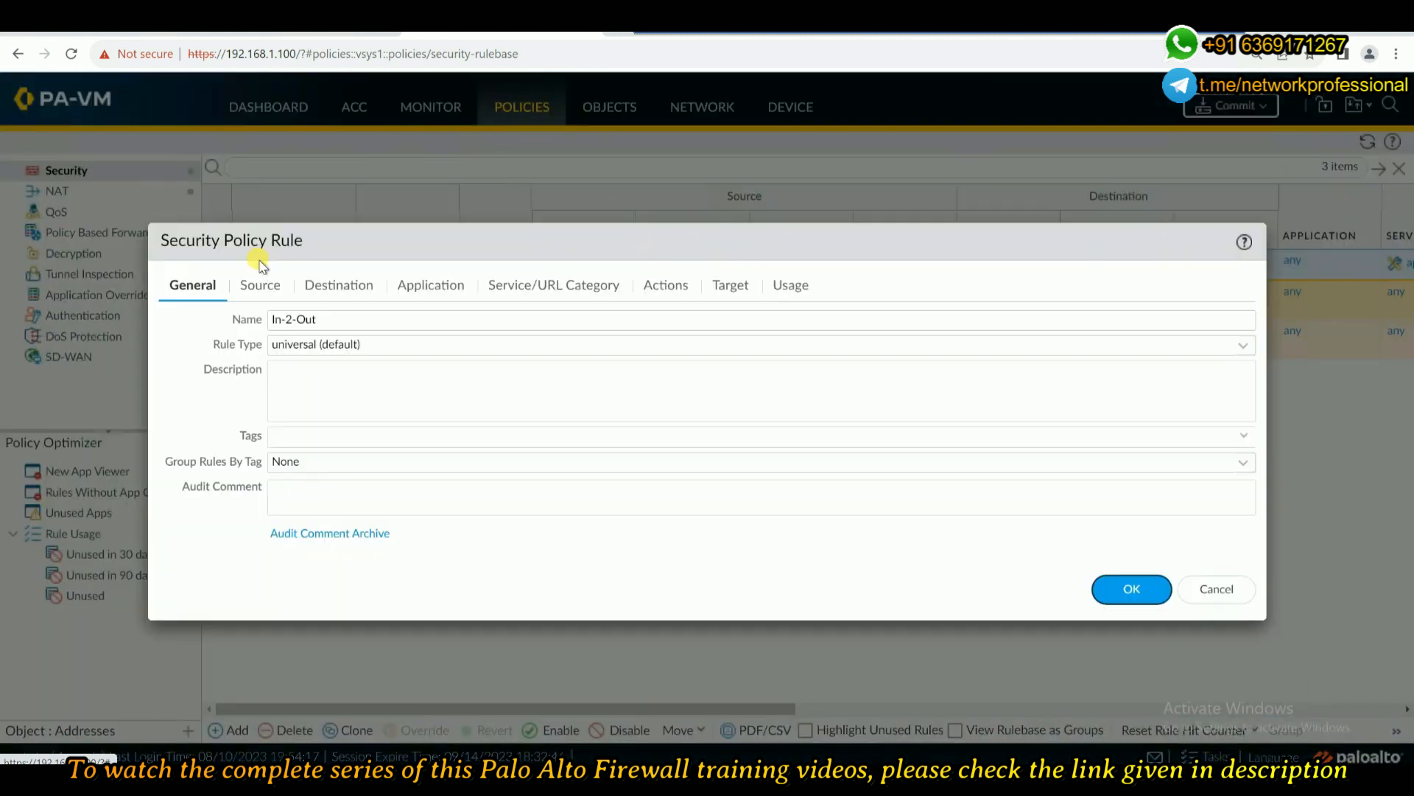
click(653, 288)
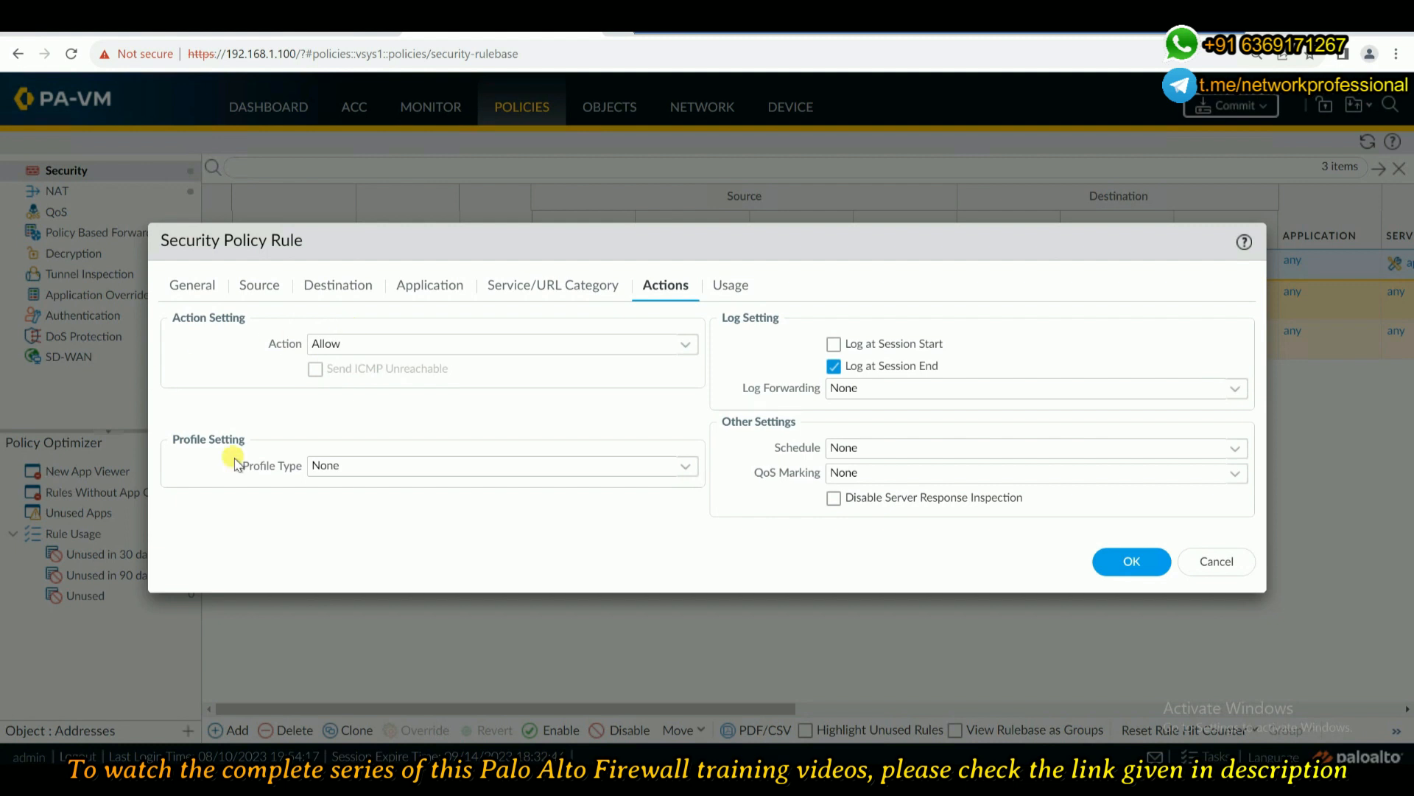
drag(238, 469, 305, 468)
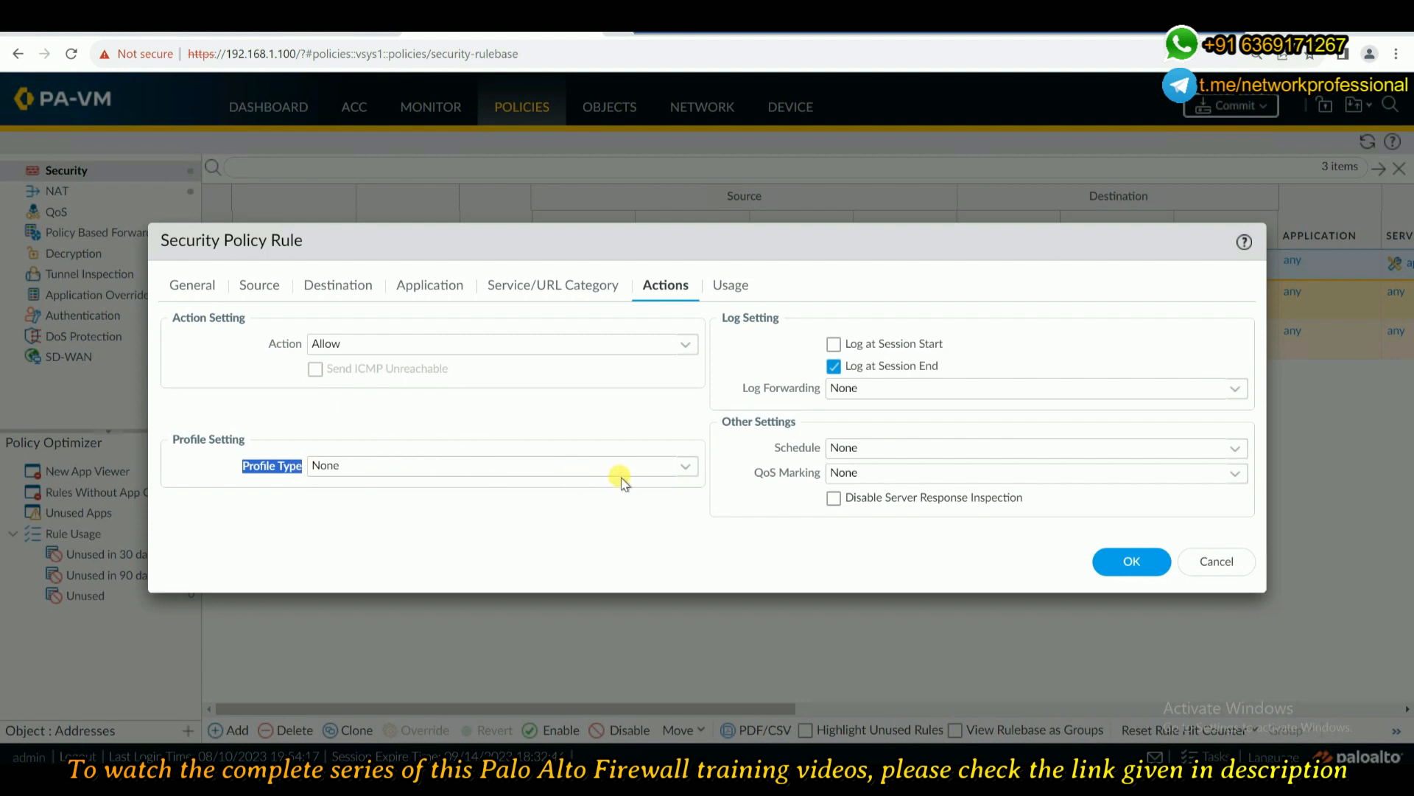
Set the In-2-Out rule's profile type to Profiles and check the antivirus profile choices
click(689, 467)
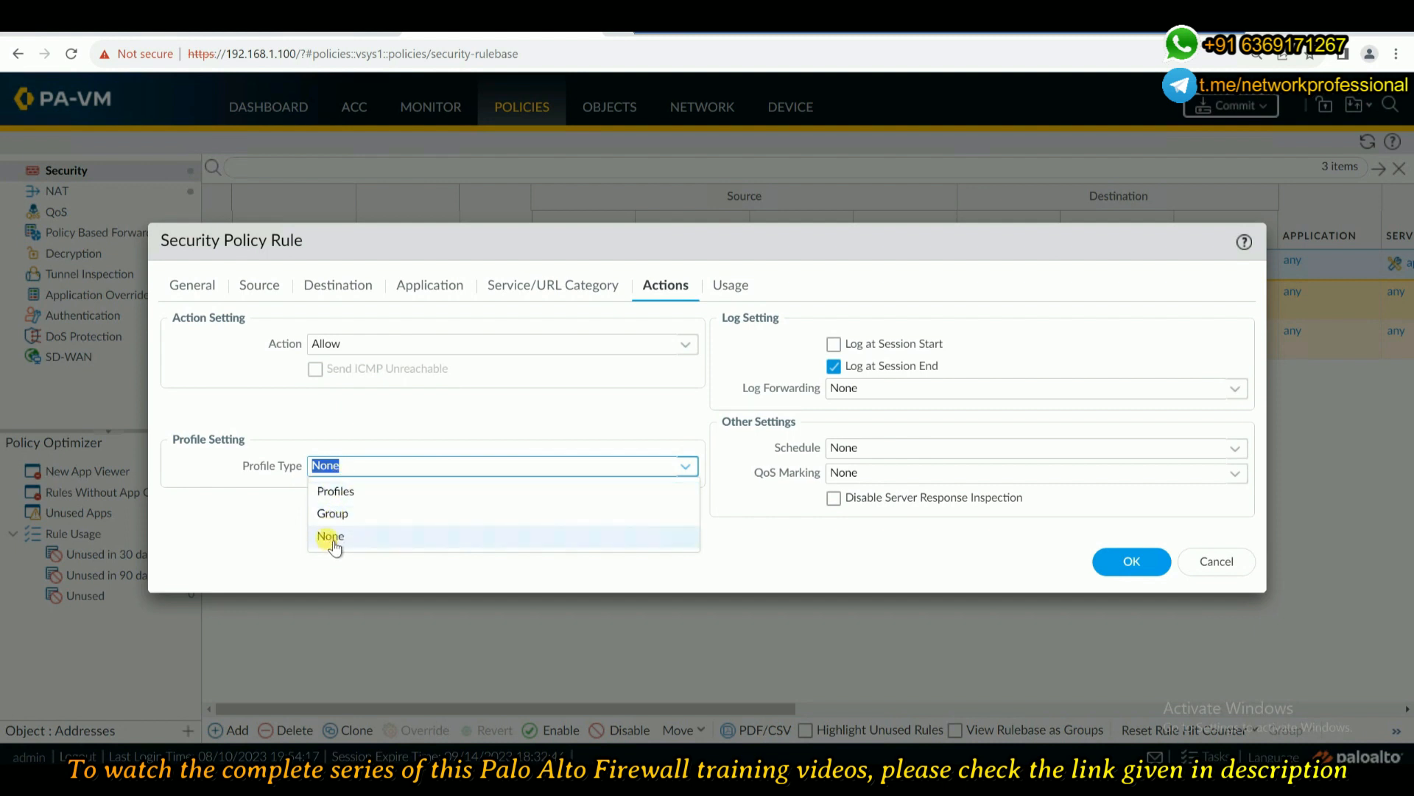
click(375, 494)
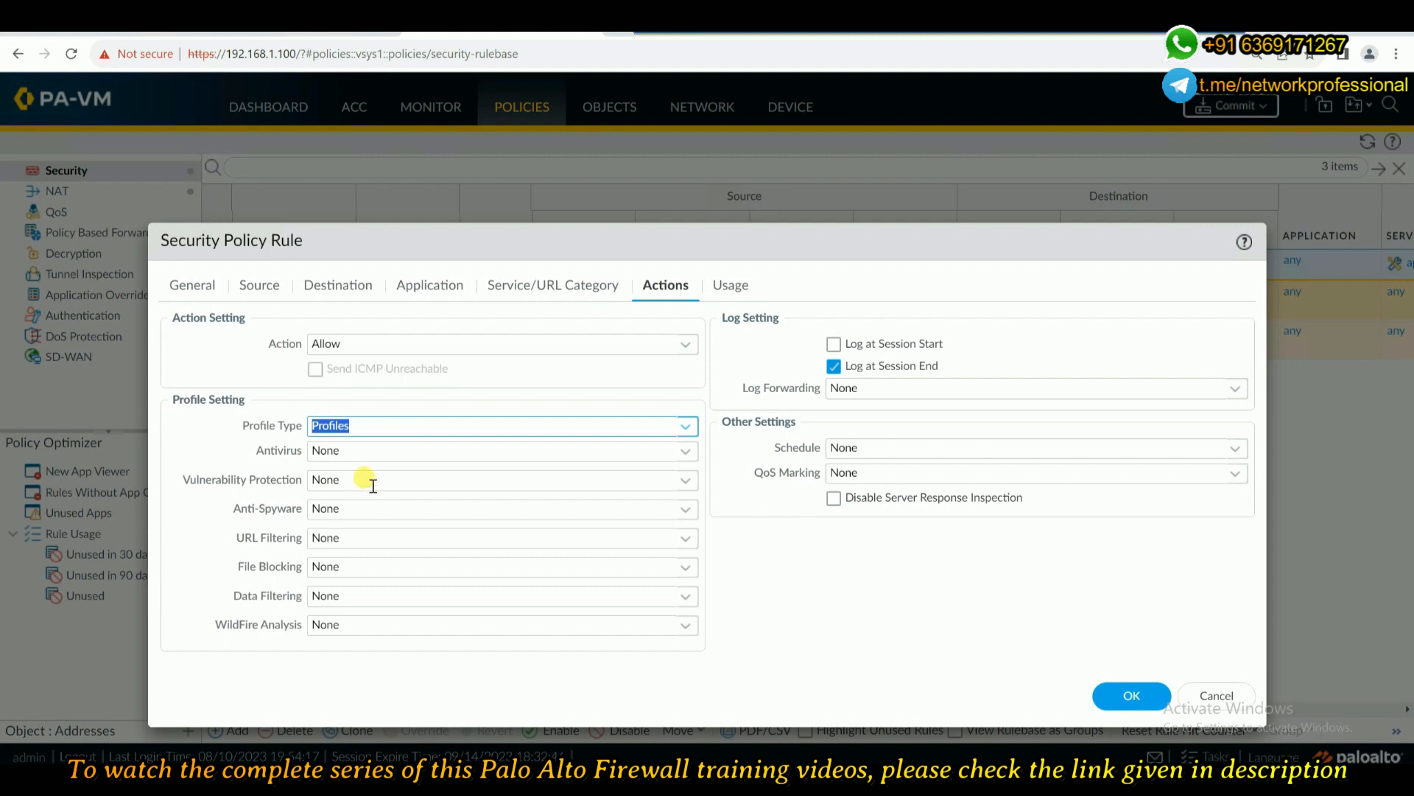
click(684, 451)
click(726, 534)
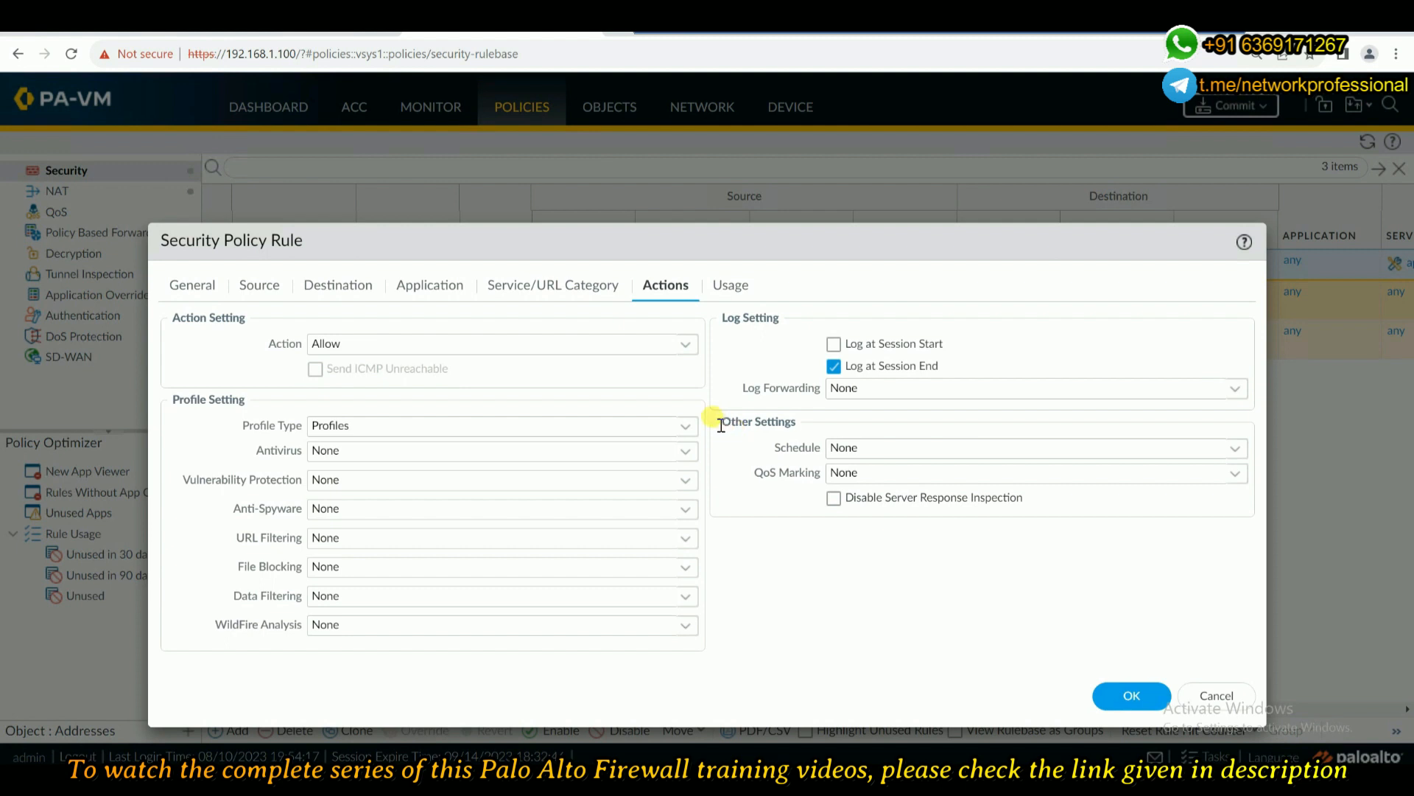
Set the In-2-Out rule's profile type to Group and list the available group profiles
click(663, 426)
click(358, 478)
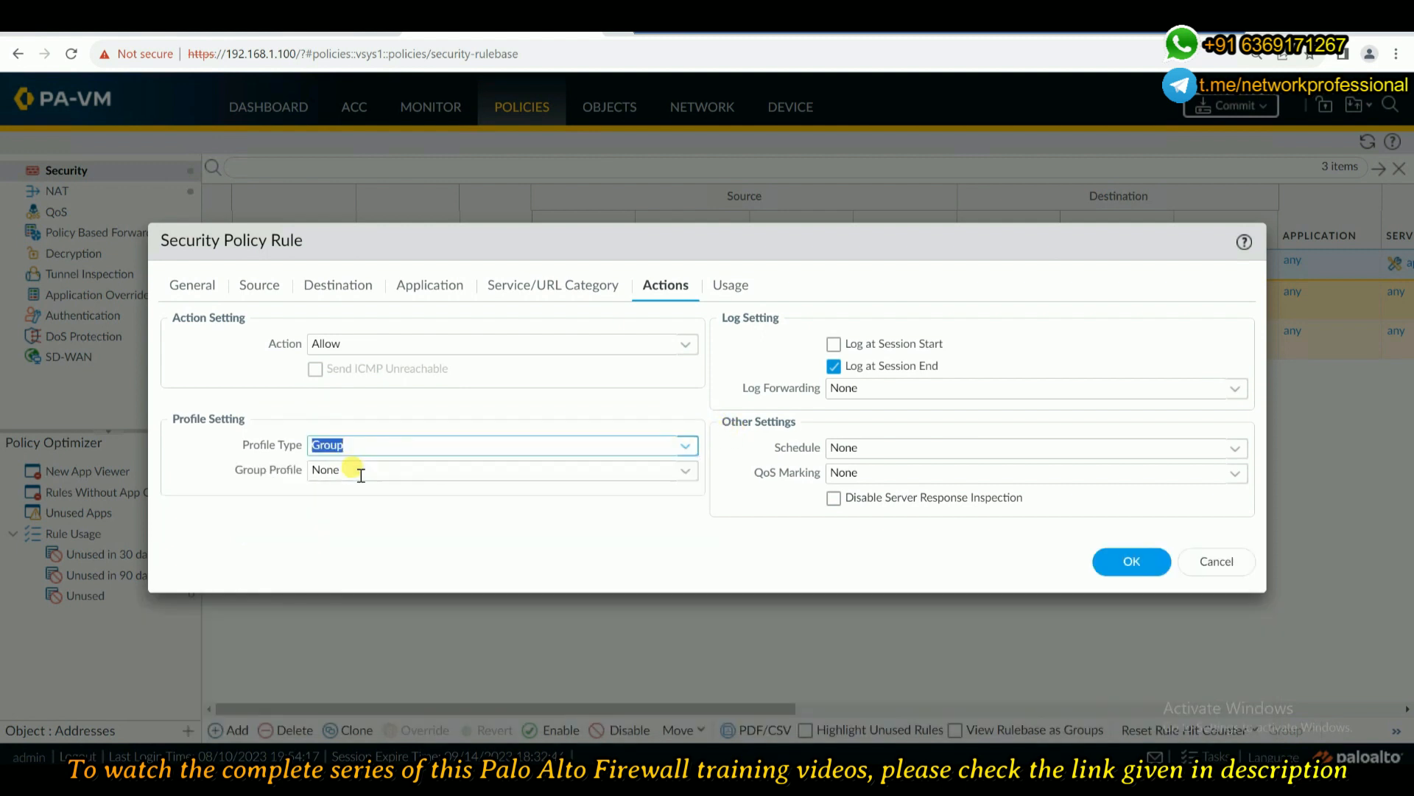
click(677, 471)
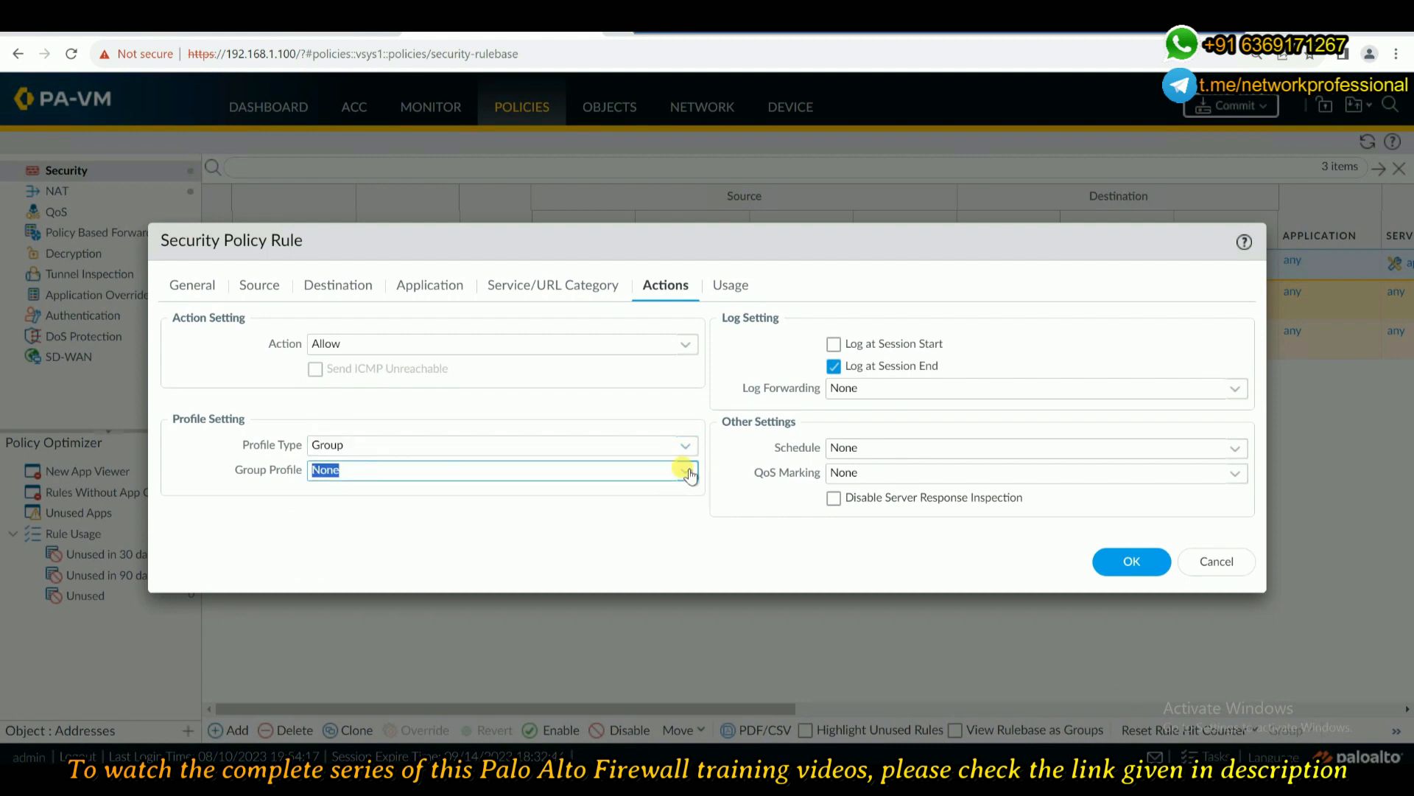
click(683, 472)
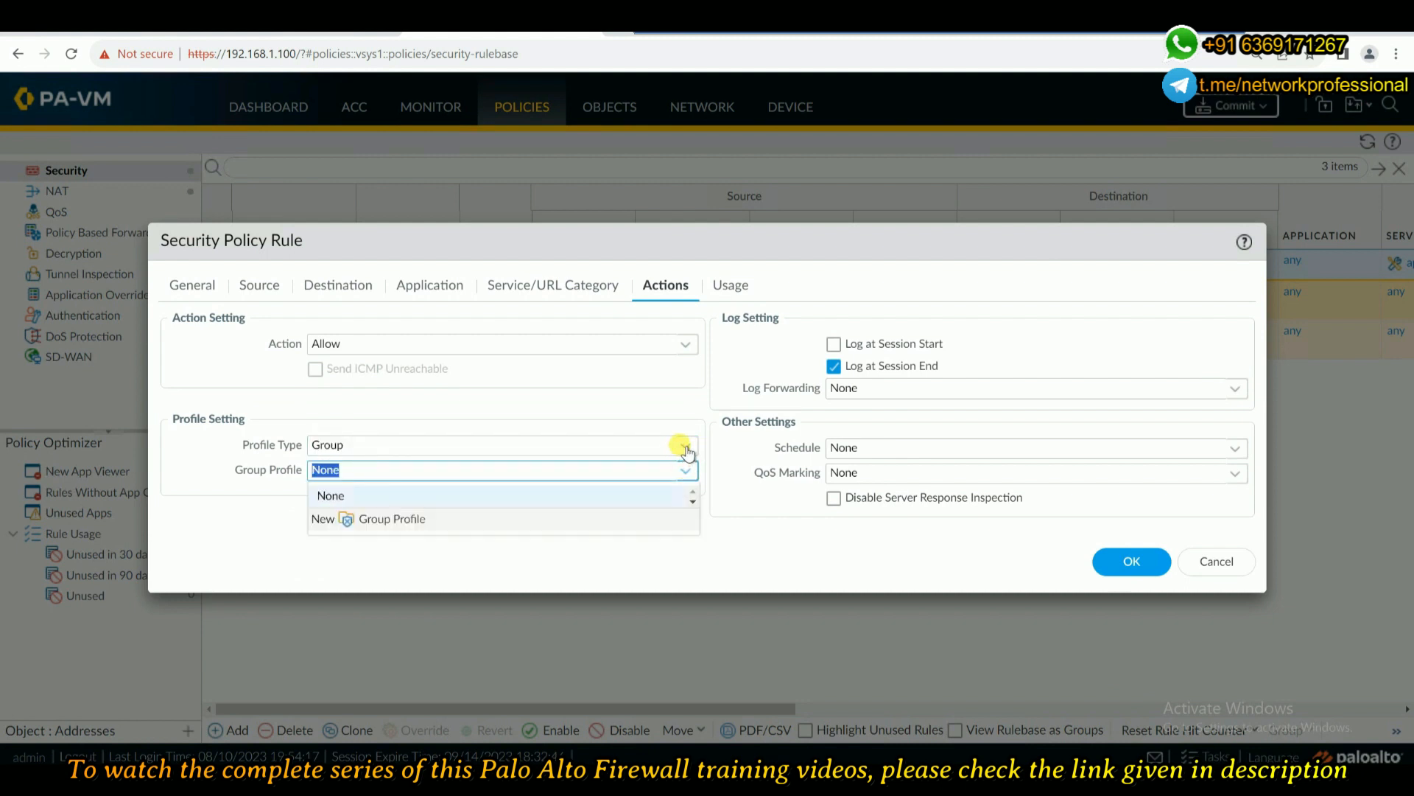
Set the In-2-Out rule's profile type to Profiles with the default antivirus profile and save the rule
click(683, 447)
click(682, 446)
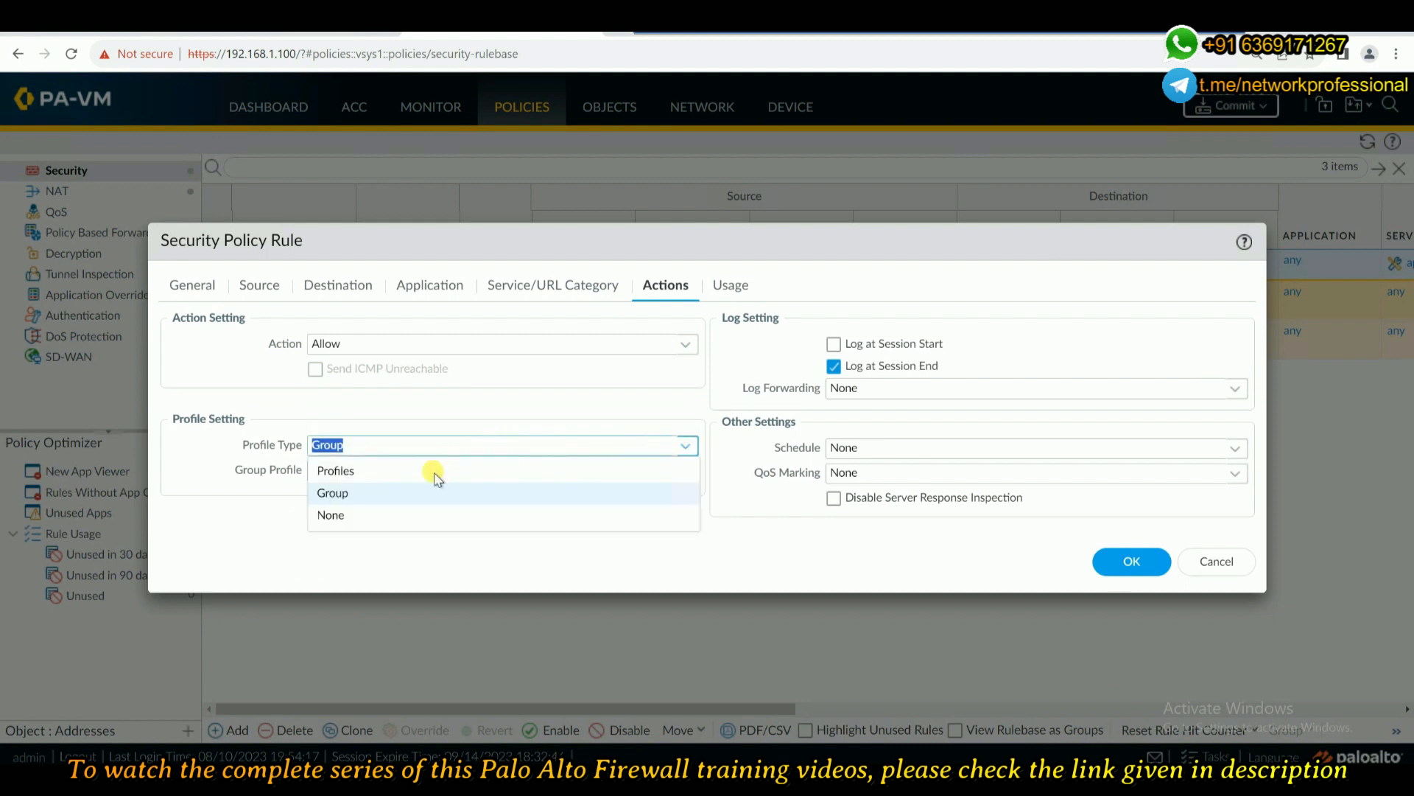
click(360, 472)
double_click(260, 451)
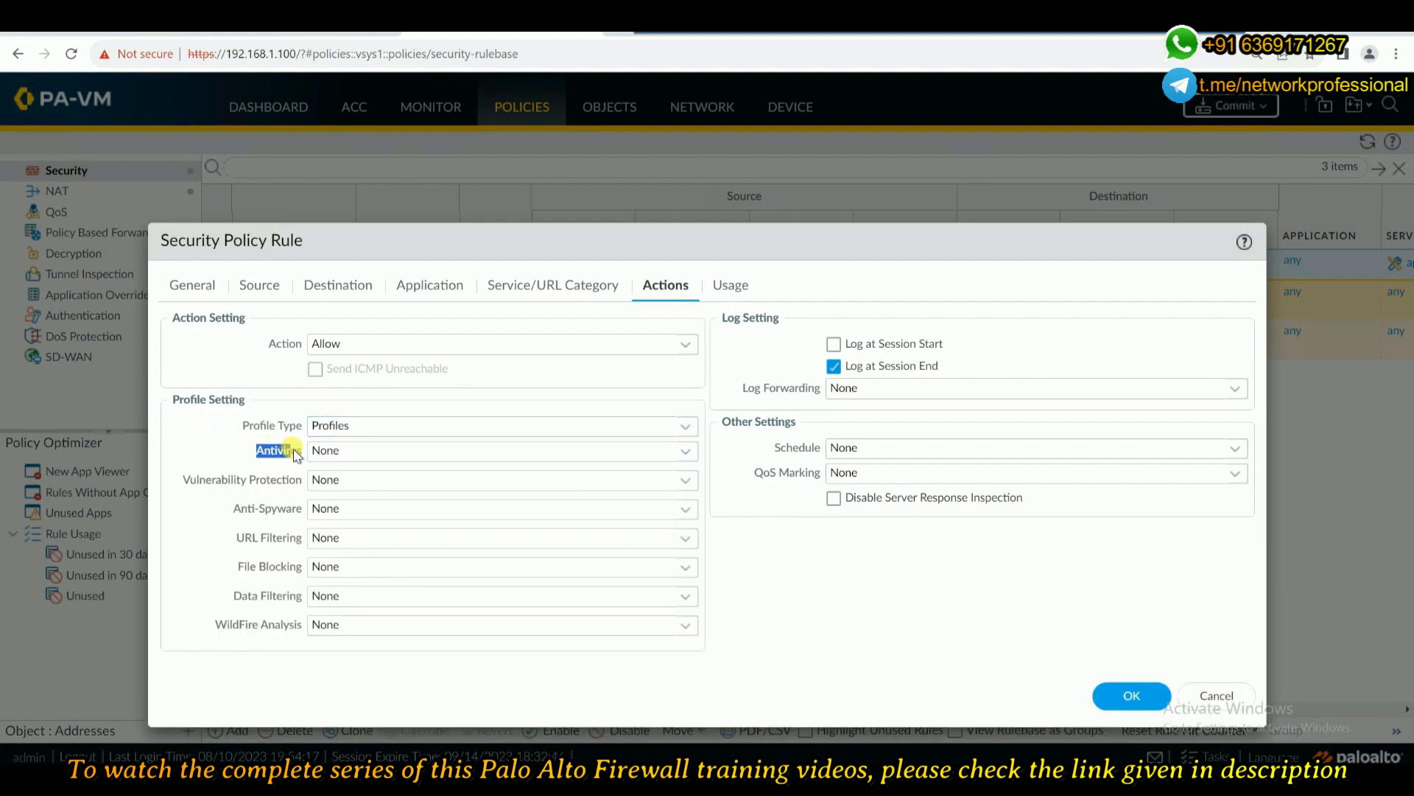
click(685, 452)
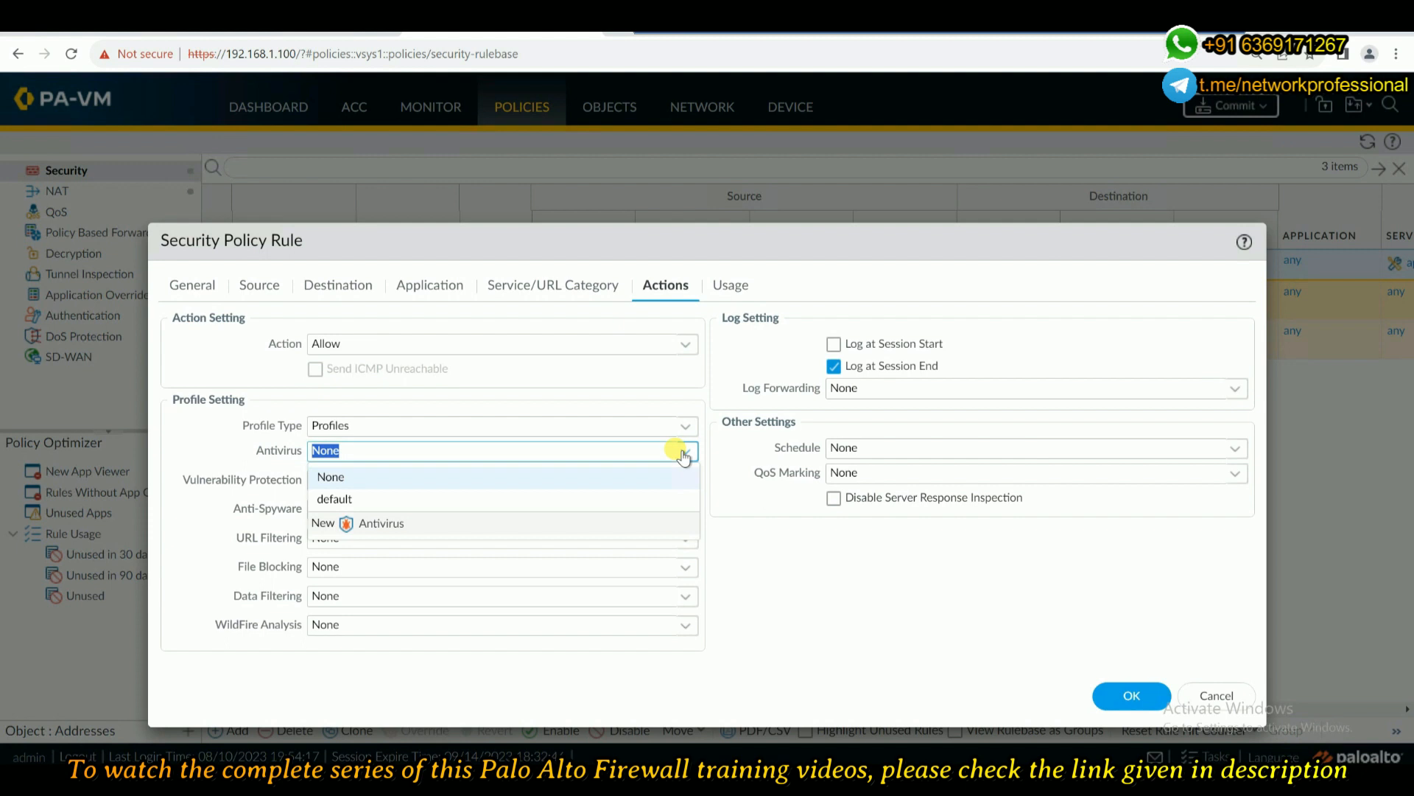
click(332, 501)
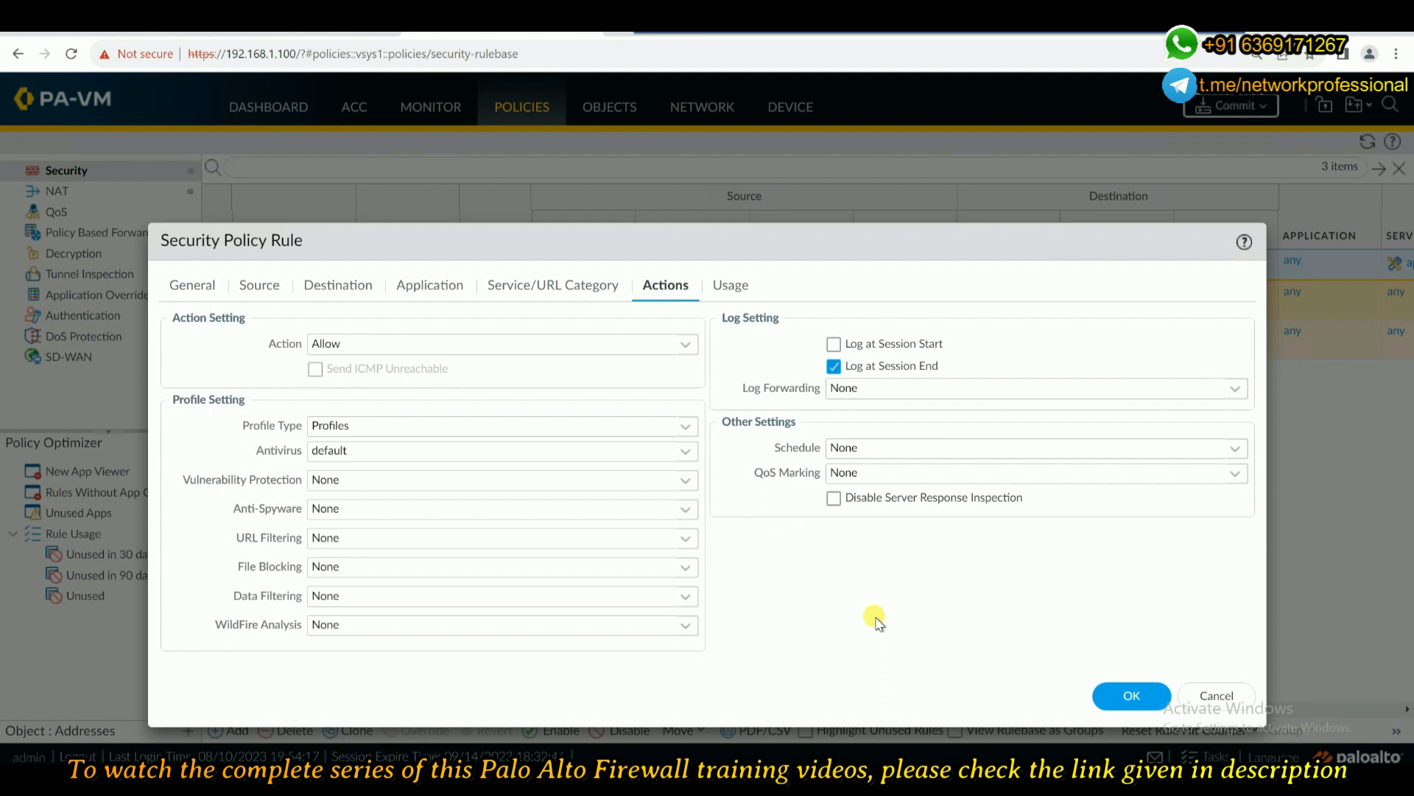
click(1125, 690)
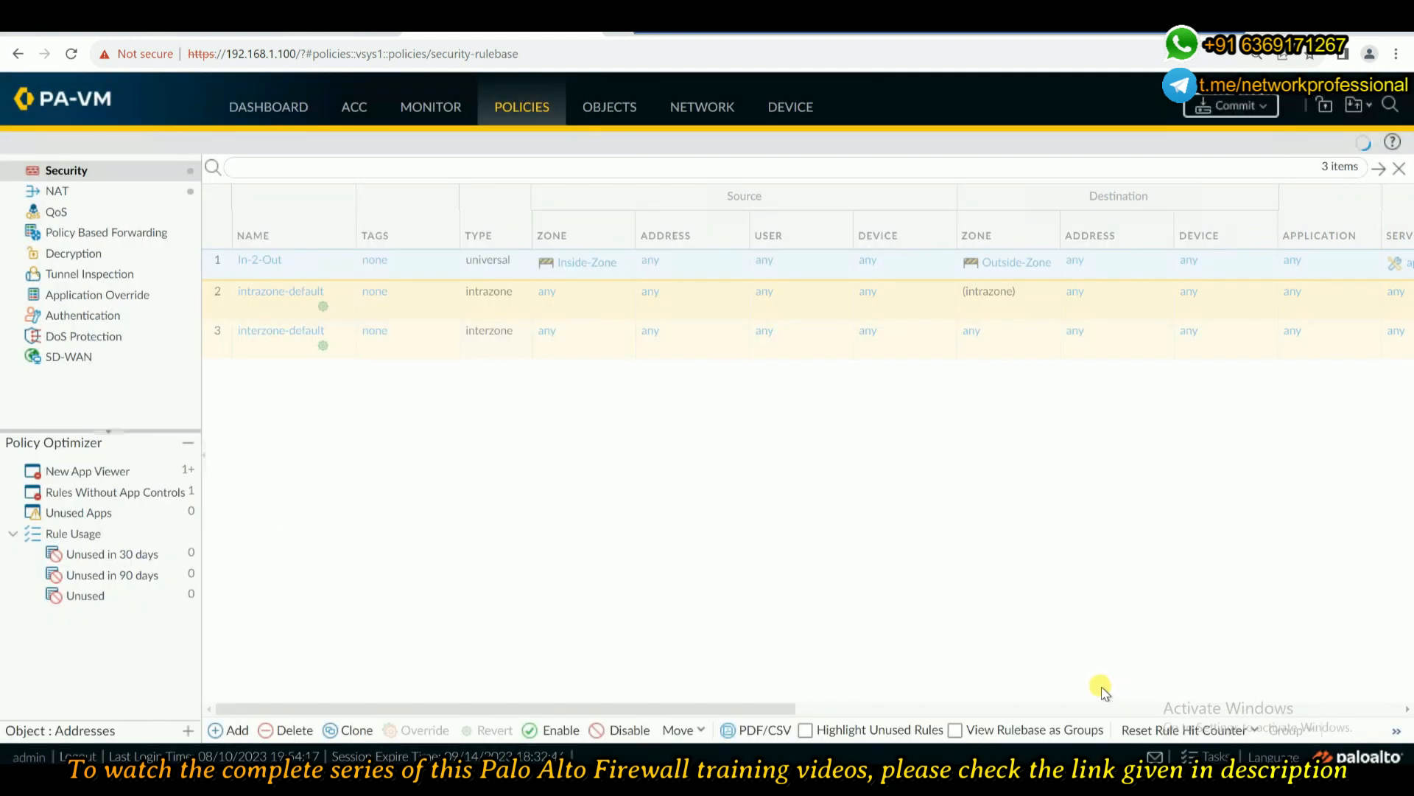
Commit all pending changes to the firewall and dismiss the commit status
click(1261, 104)
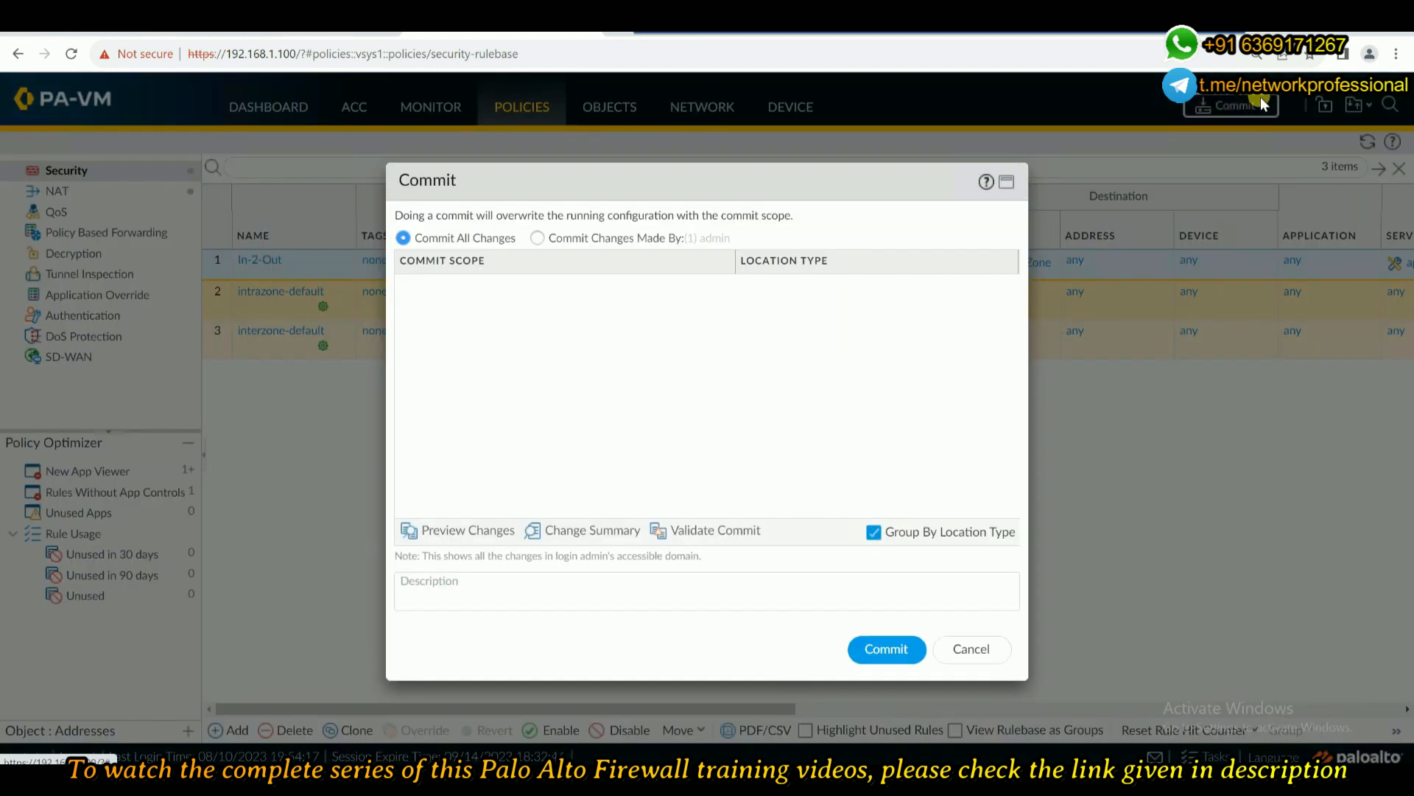
click(890, 649)
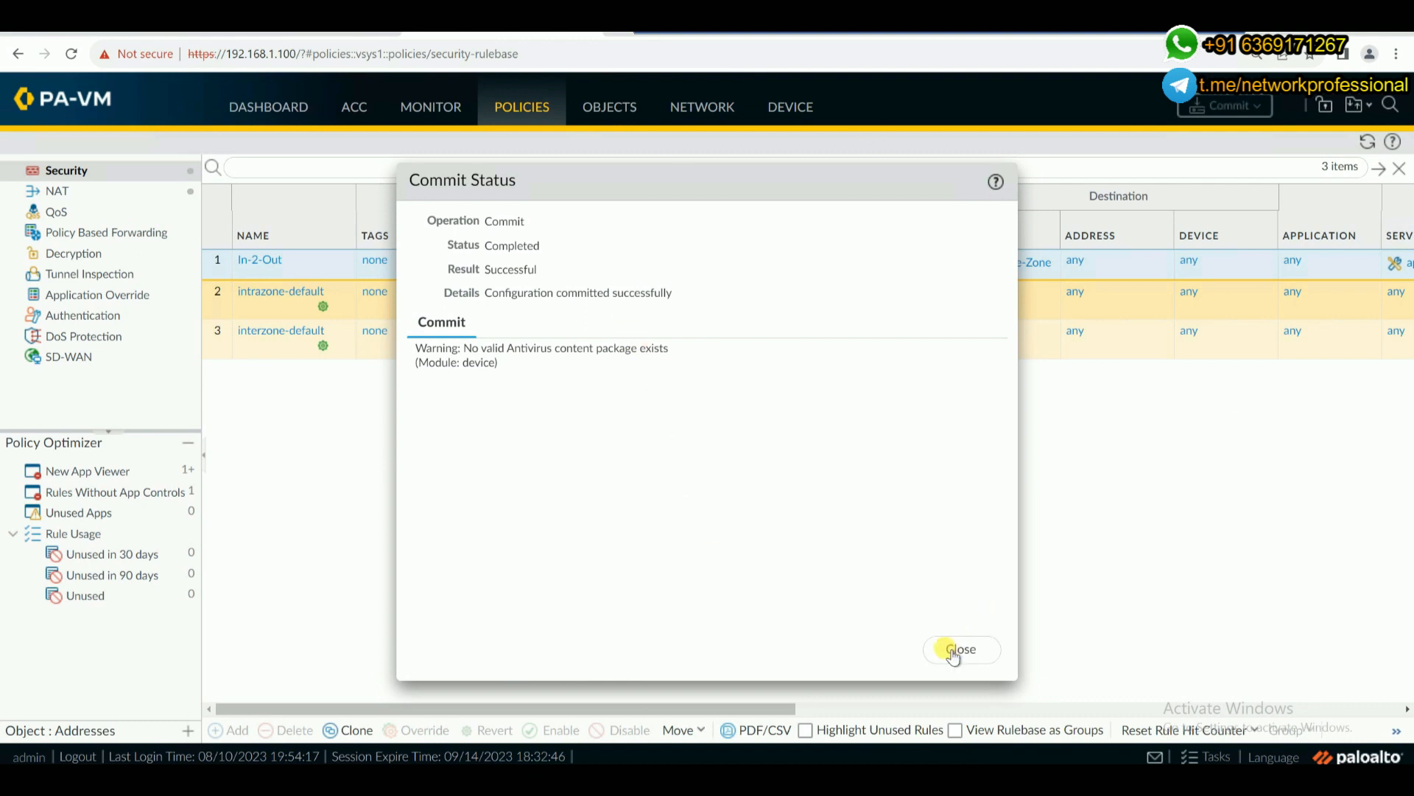
click(953, 653)
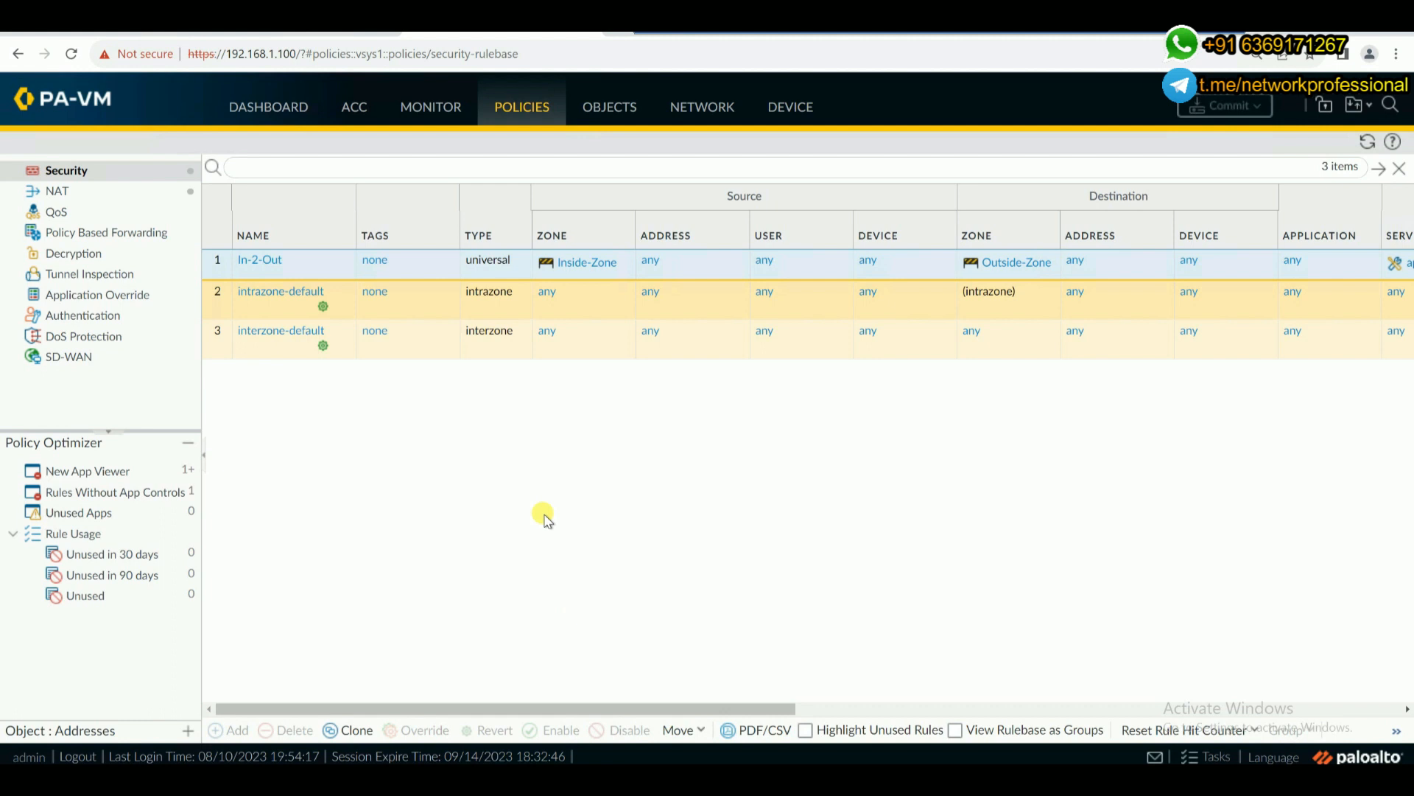
Switch to the lab topology and open the inside Win client's console in a full-size view
click(132, 36)
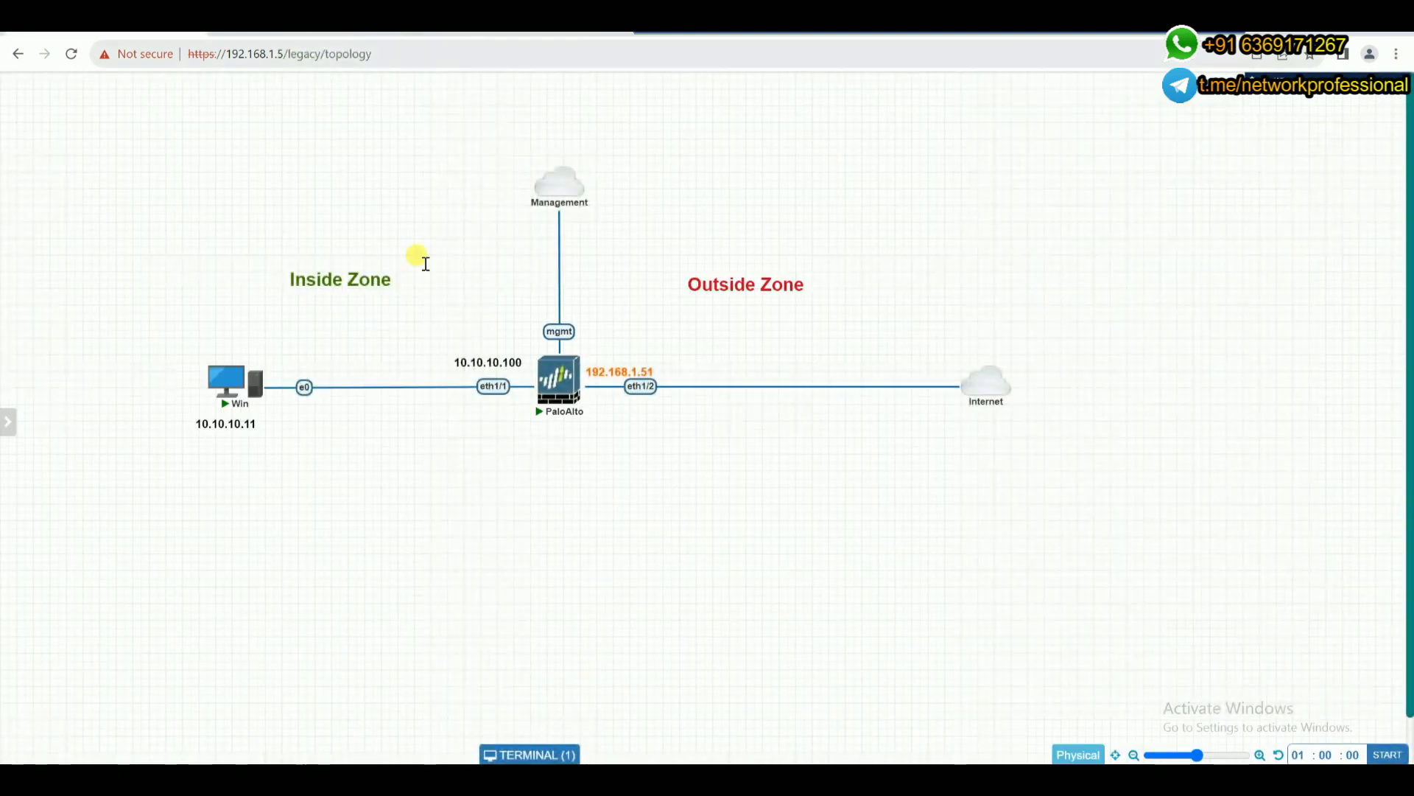
click(508, 754)
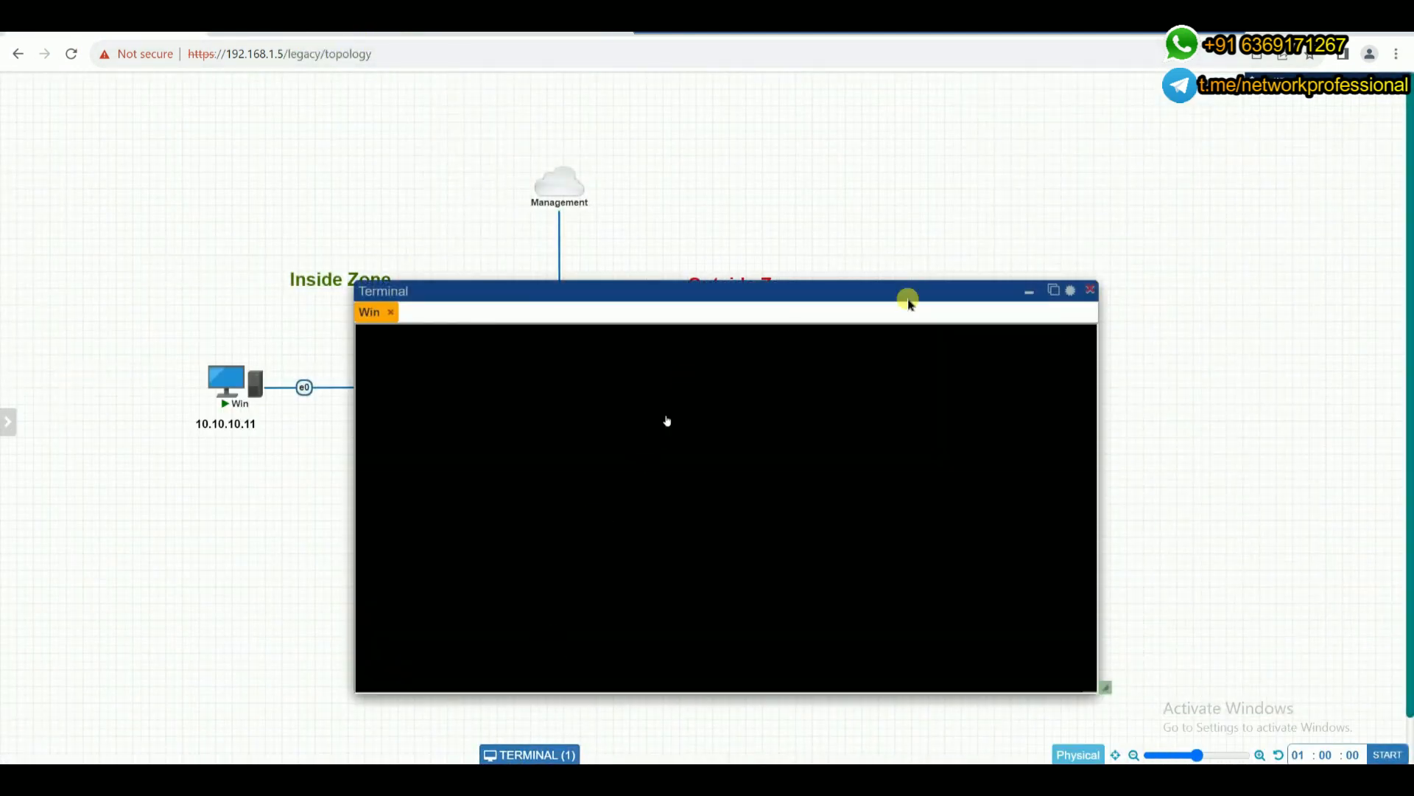
click(1049, 291)
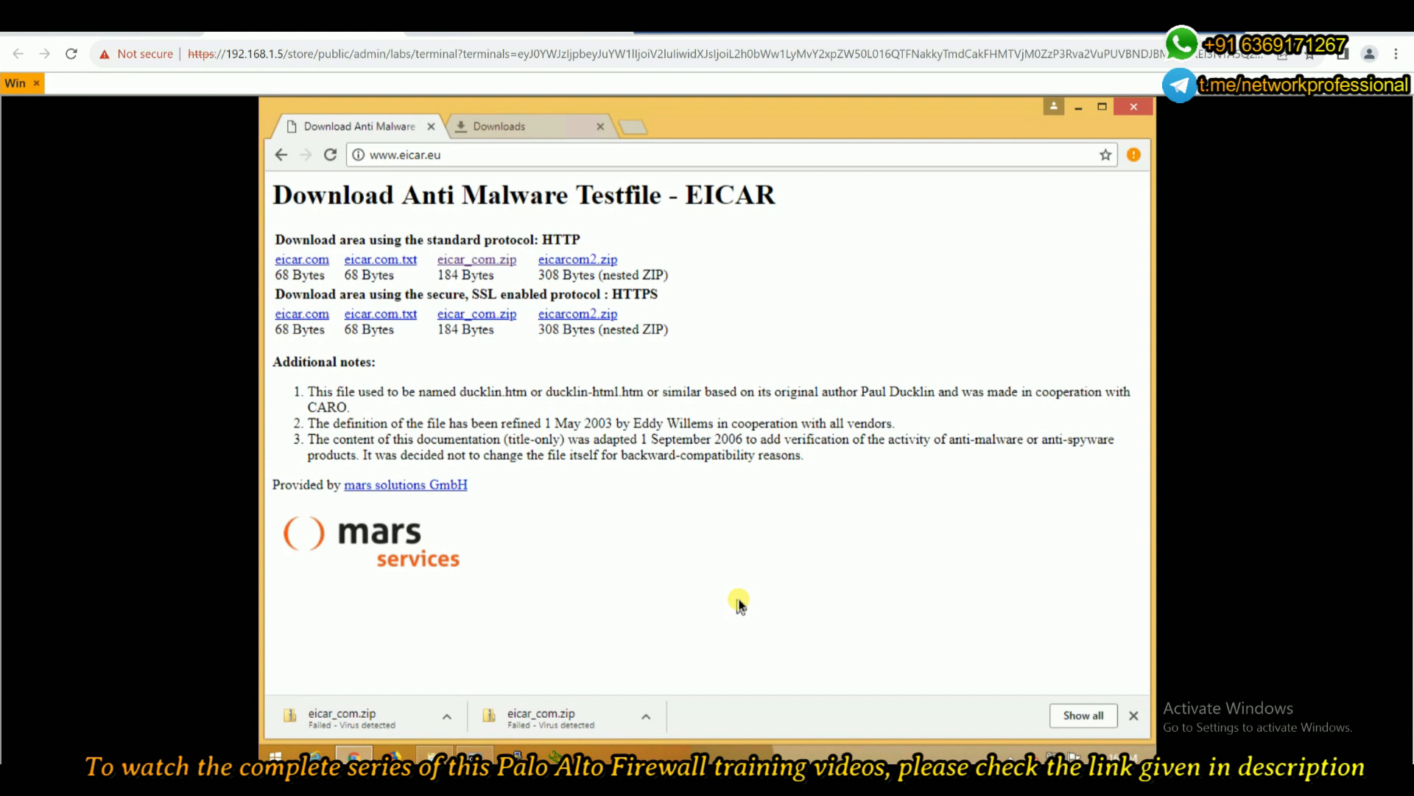
click(121, 20)
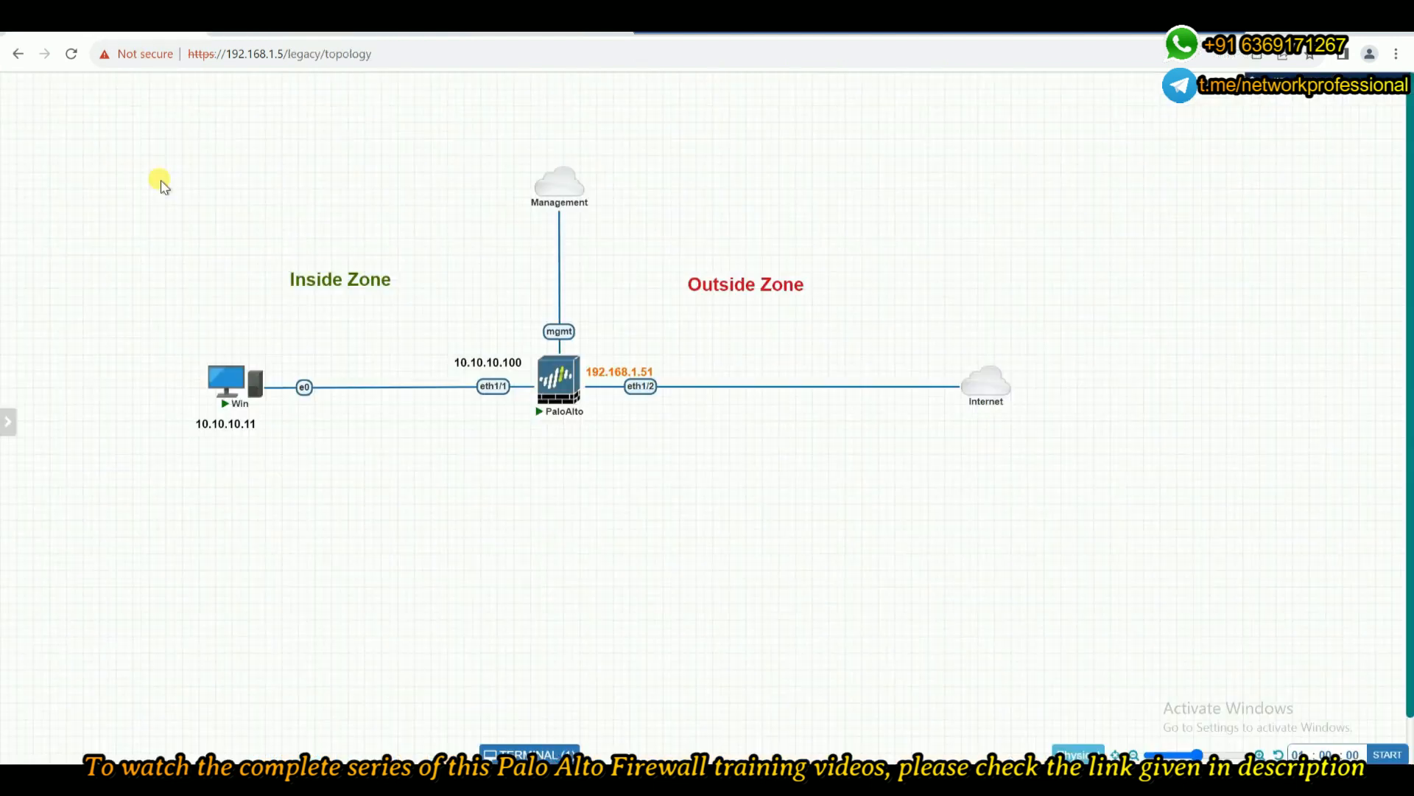
mouse_move(217, 390)
click(527, 746)
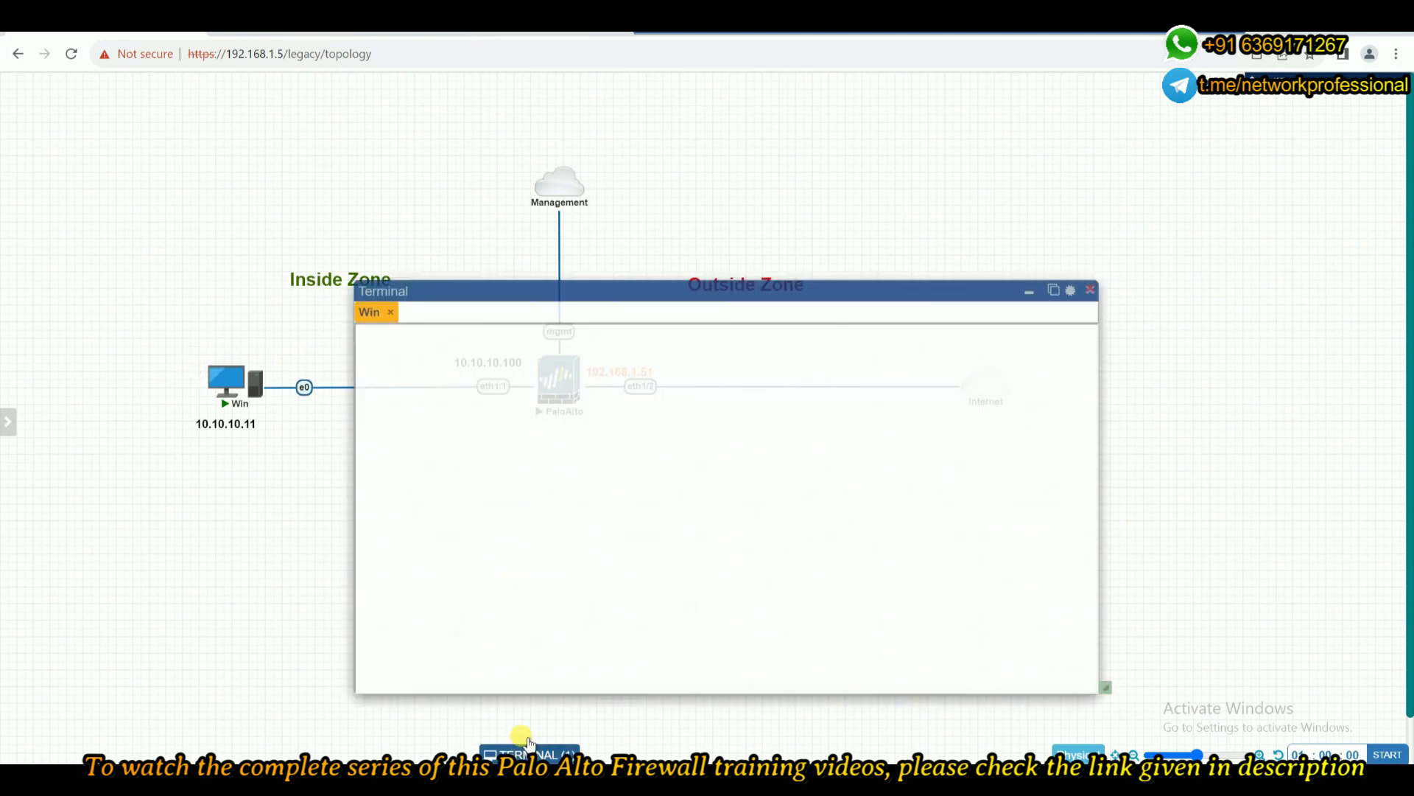
click(1052, 290)
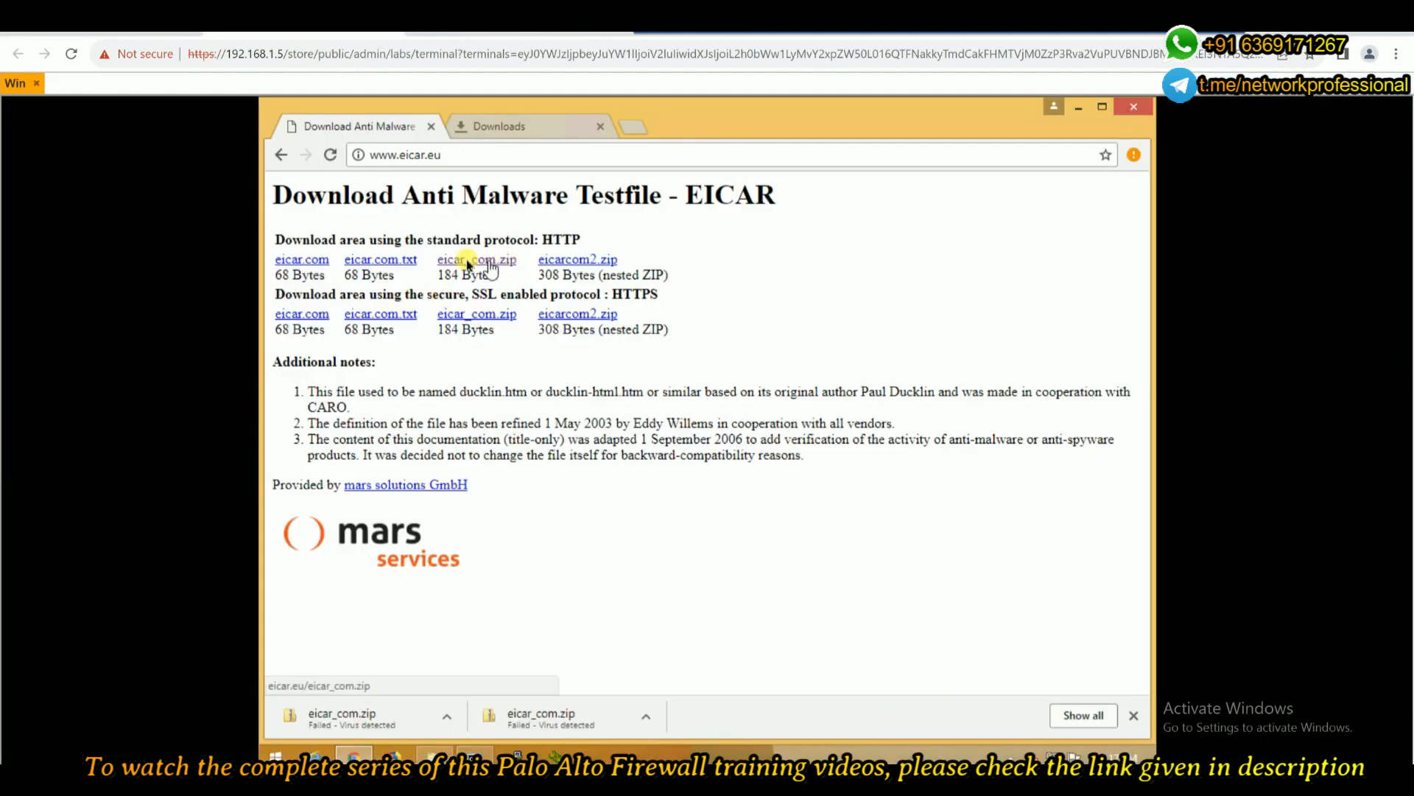
Try to download eicar_com.zip over standard HTTP, reload the resulting page and highlight its heading
click(466, 264)
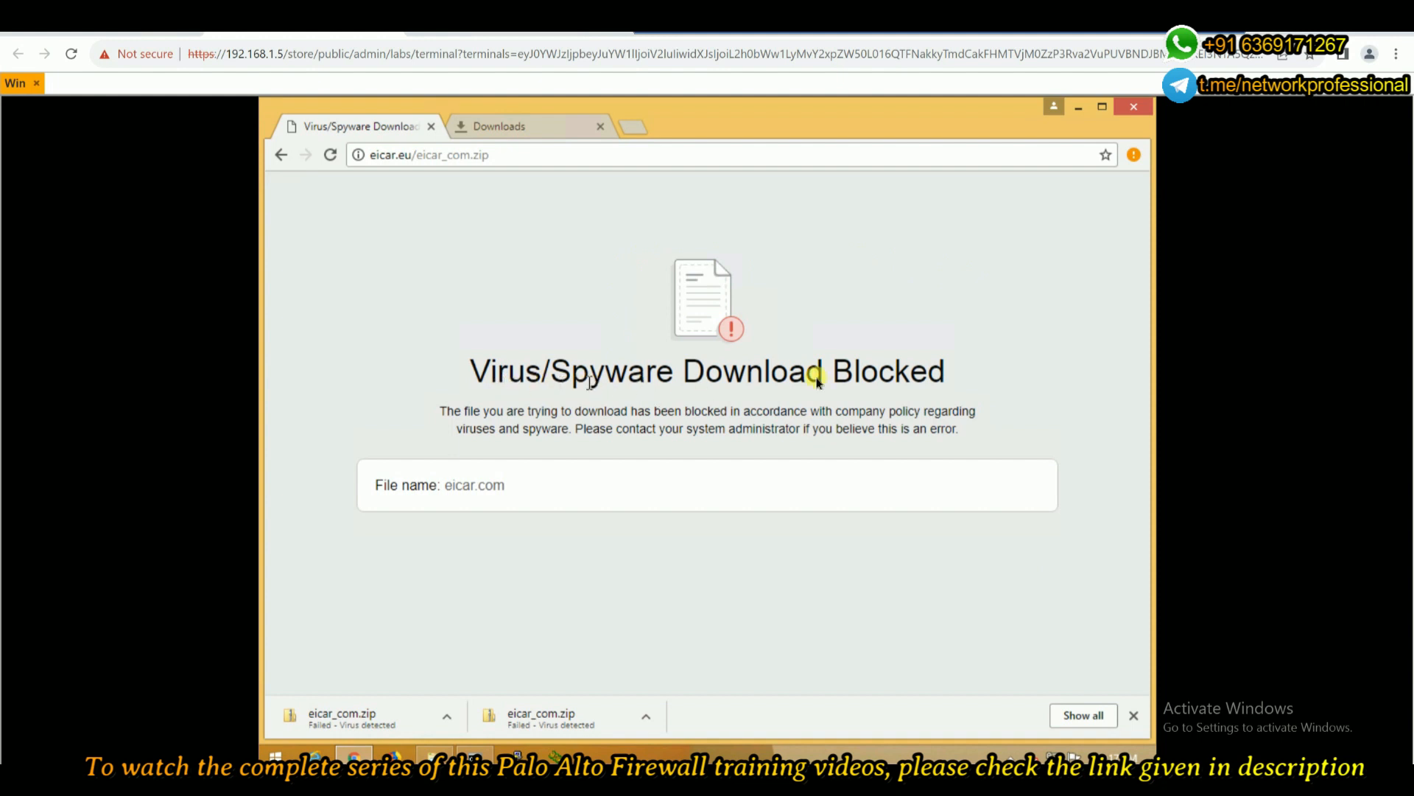
drag(938, 369, 442, 357)
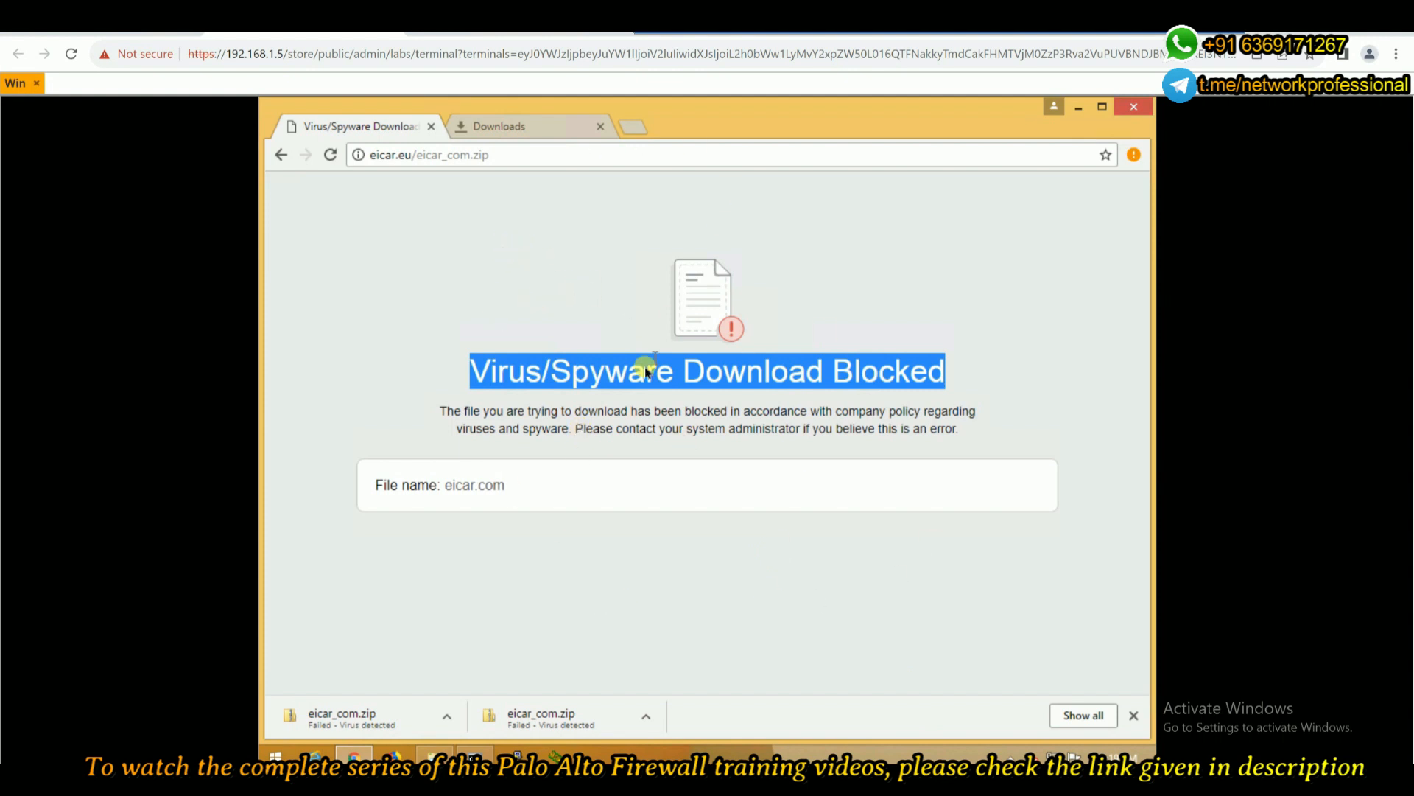
click(331, 155)
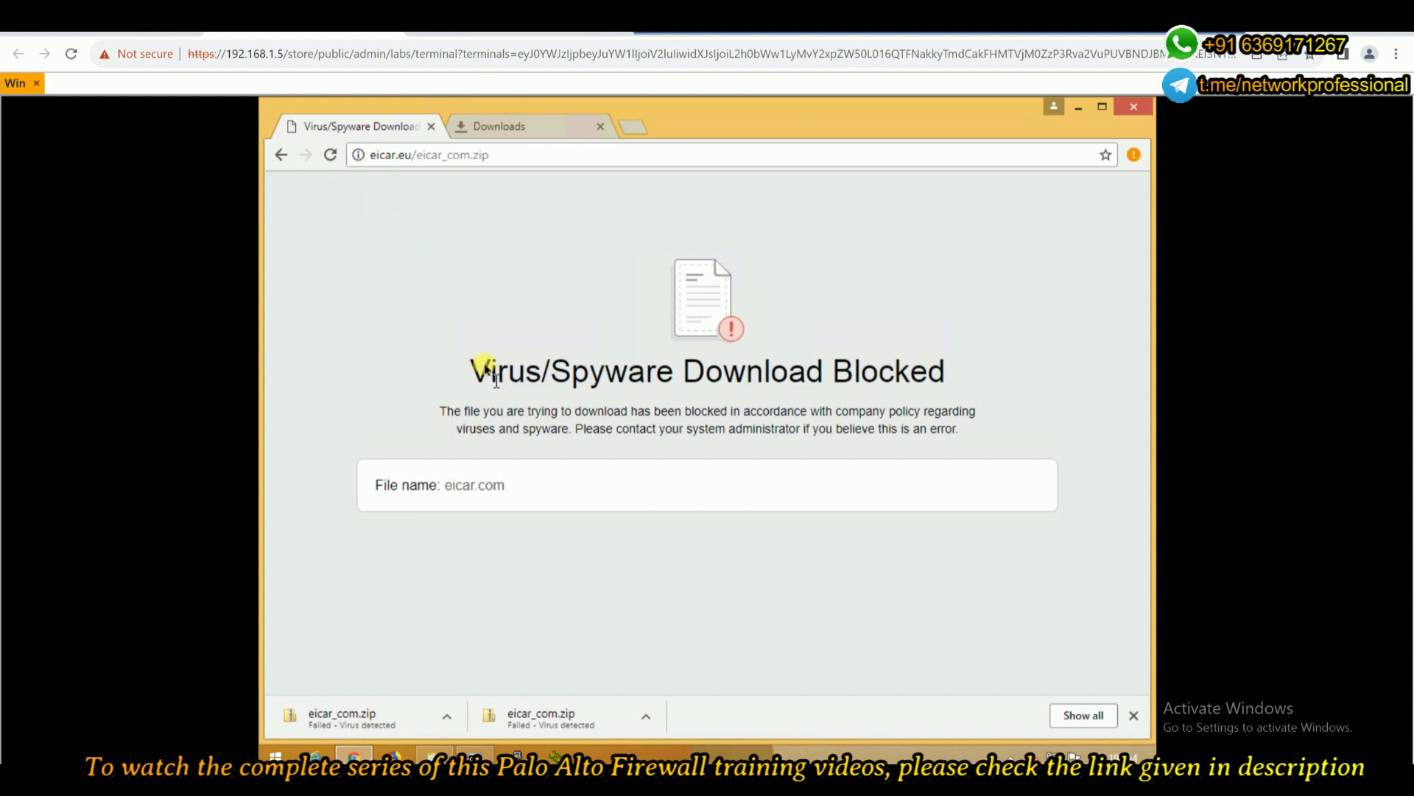
drag(472, 371, 945, 360)
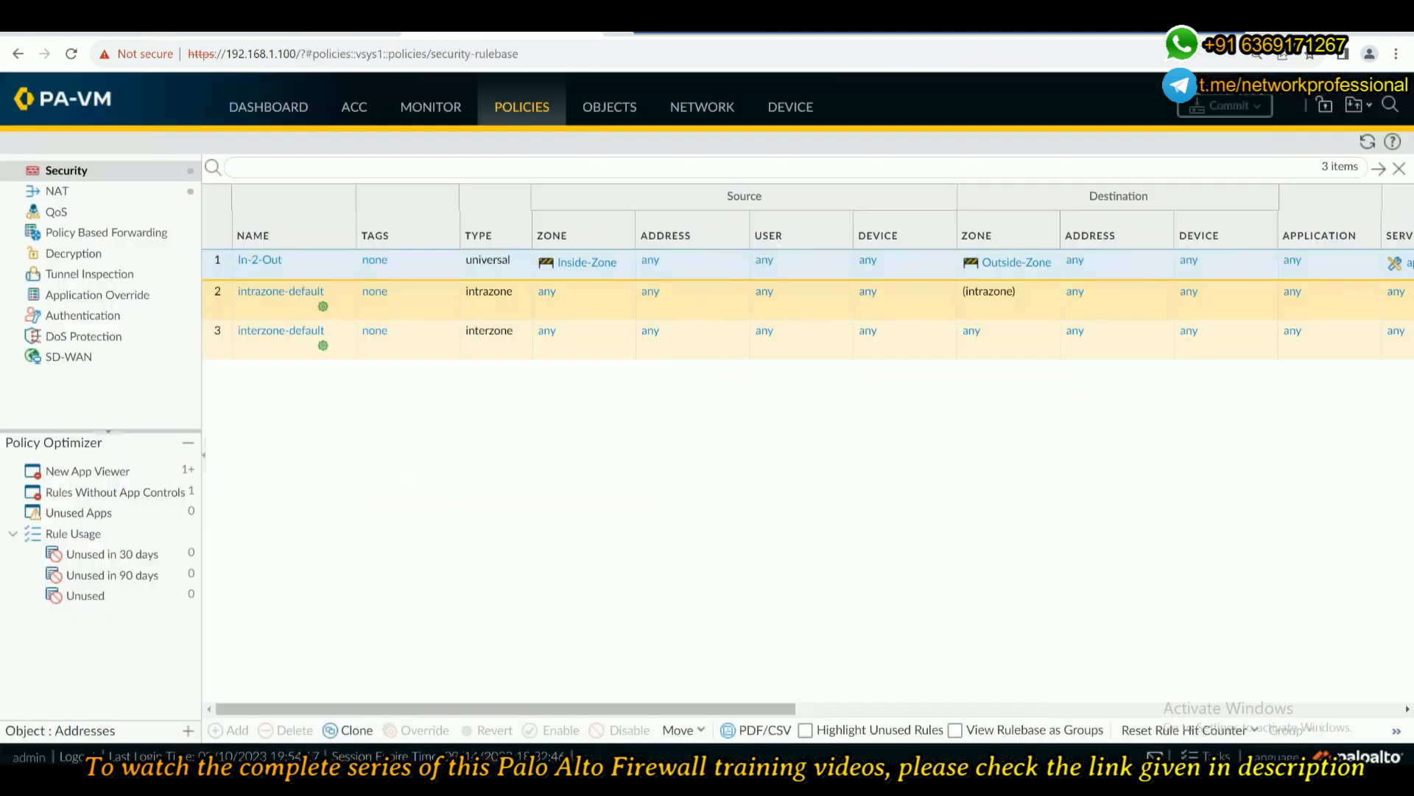
Switch to the firewall's web interface, reopen the In-2-Out rule to check its antivirus profile setting, and close it
click(274, 261)
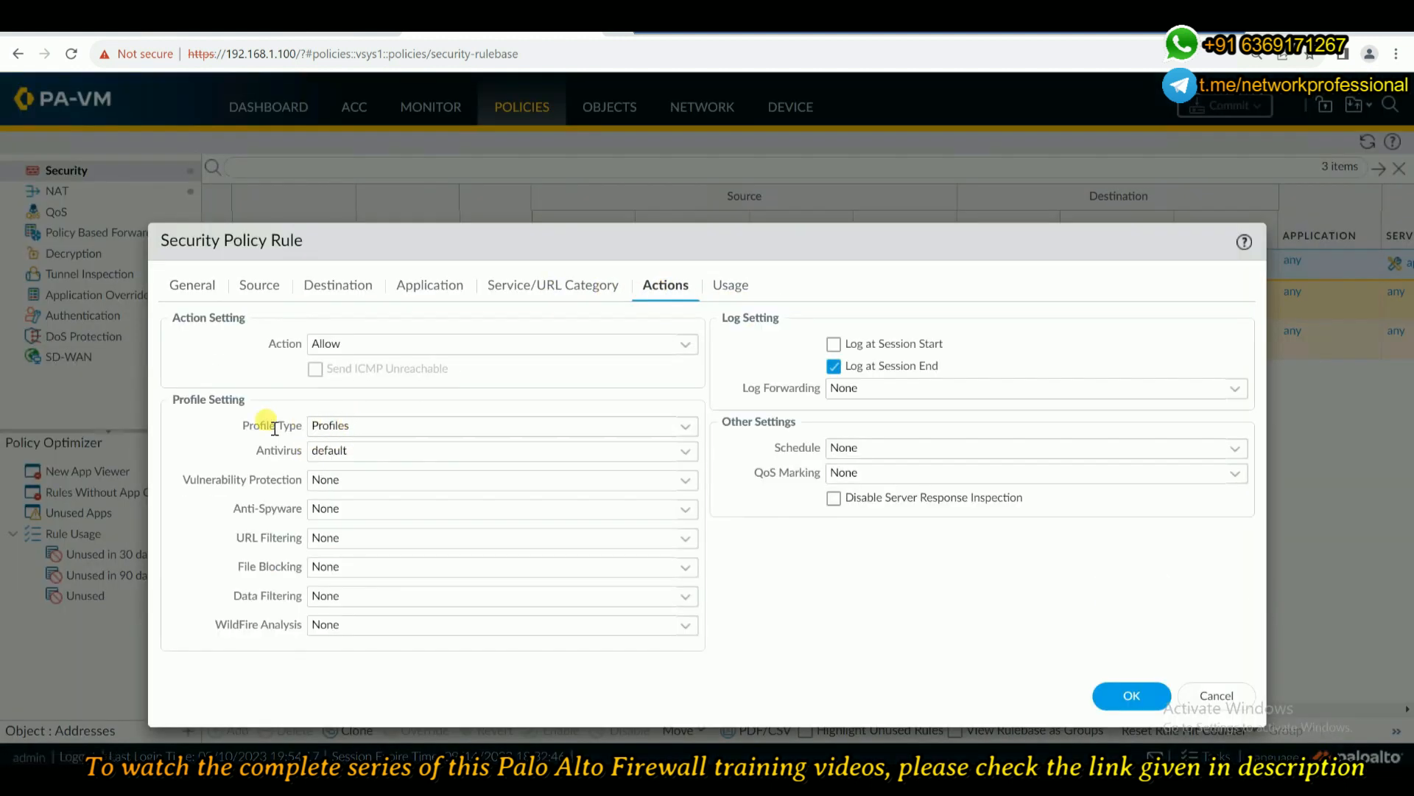
drag(254, 450, 312, 454)
click(1134, 698)
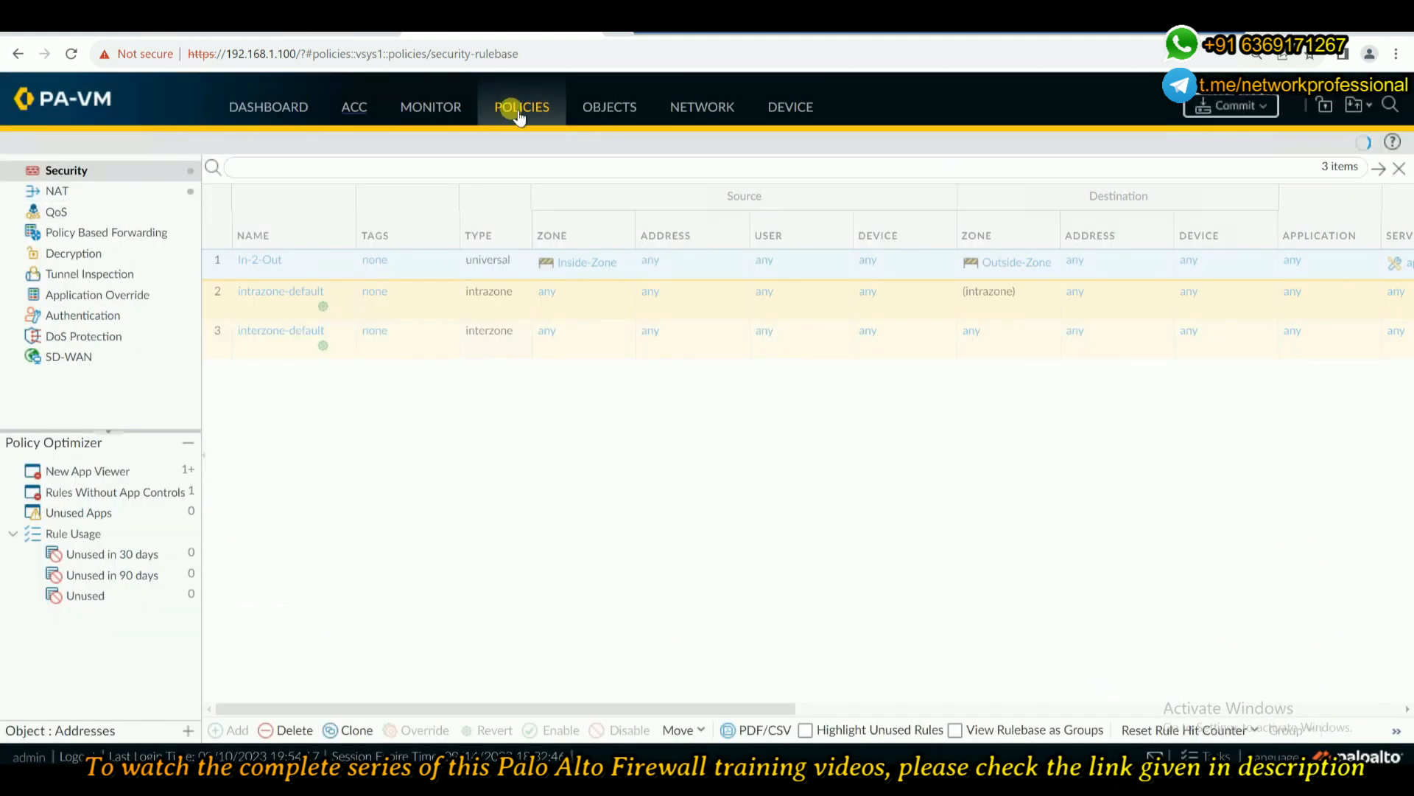
Open the detailed view of the newest threat log entry and enlarge it
click(426, 105)
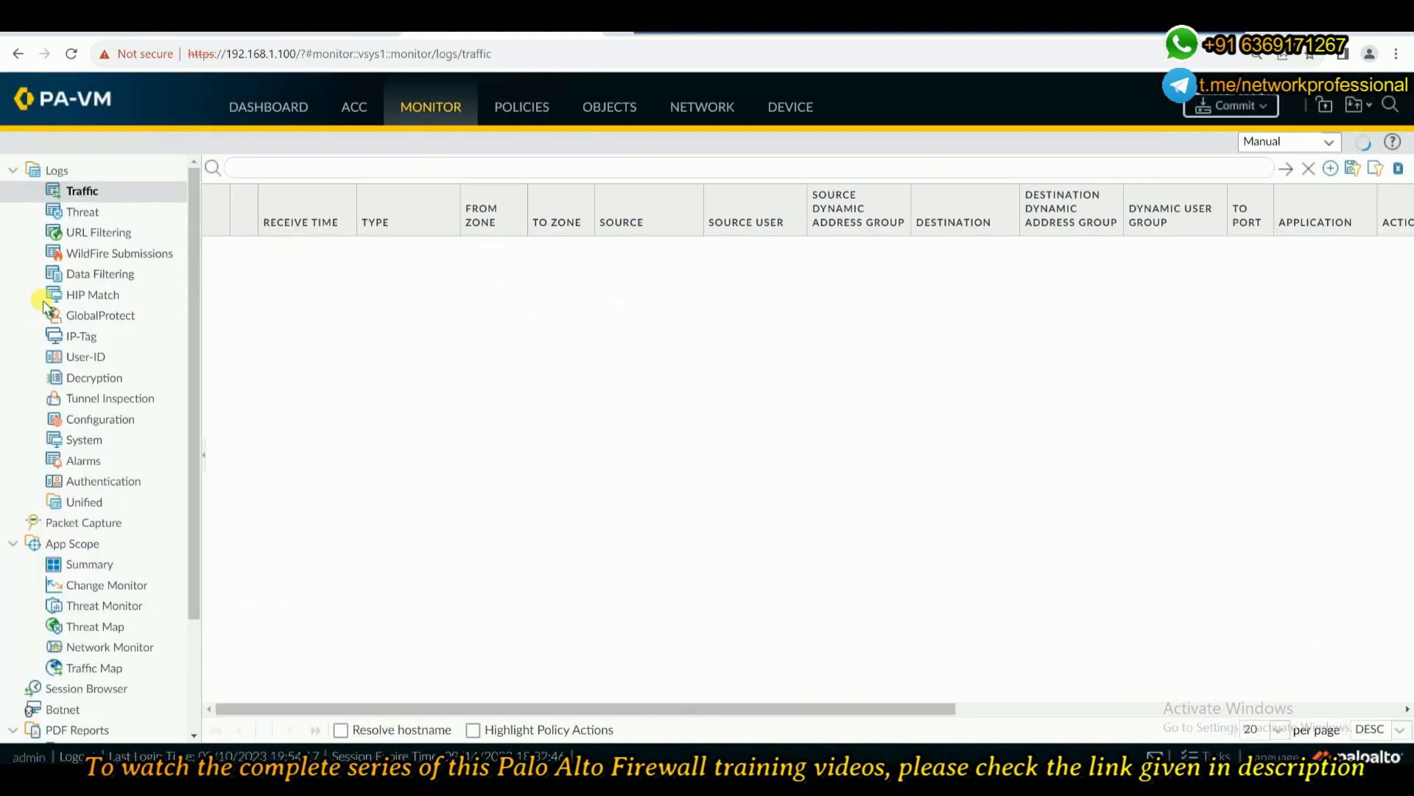
click(96, 212)
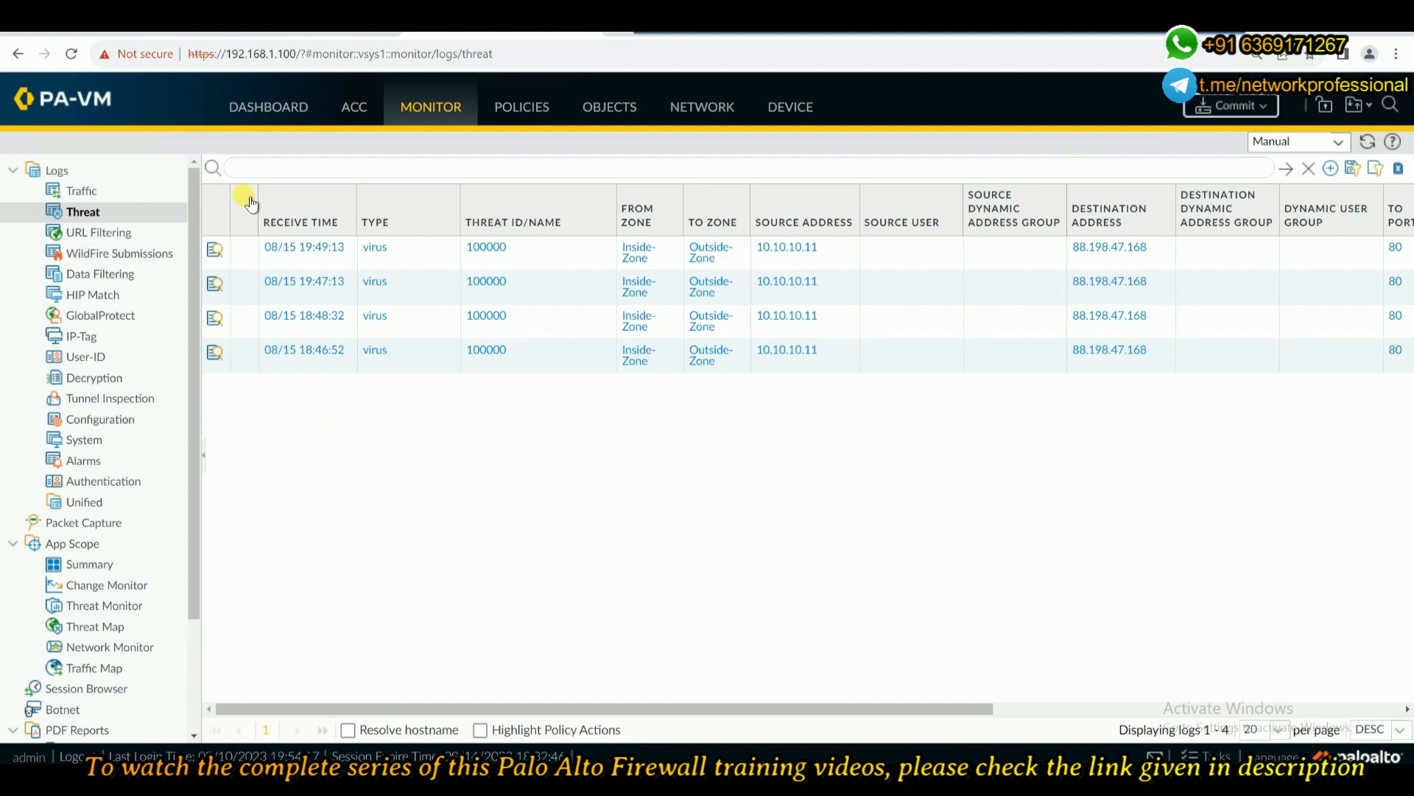
click(215, 251)
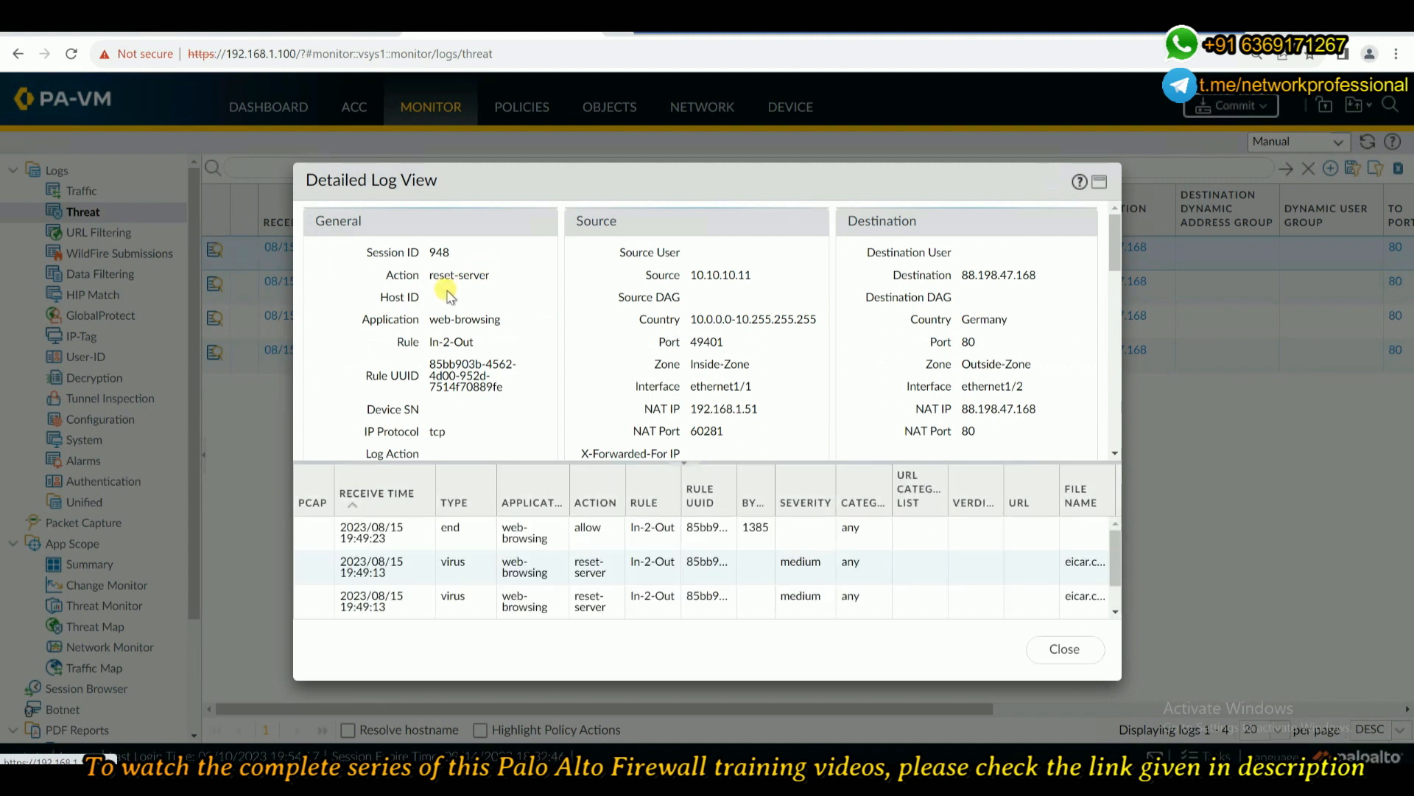
scroll(751, 346, down, 1)
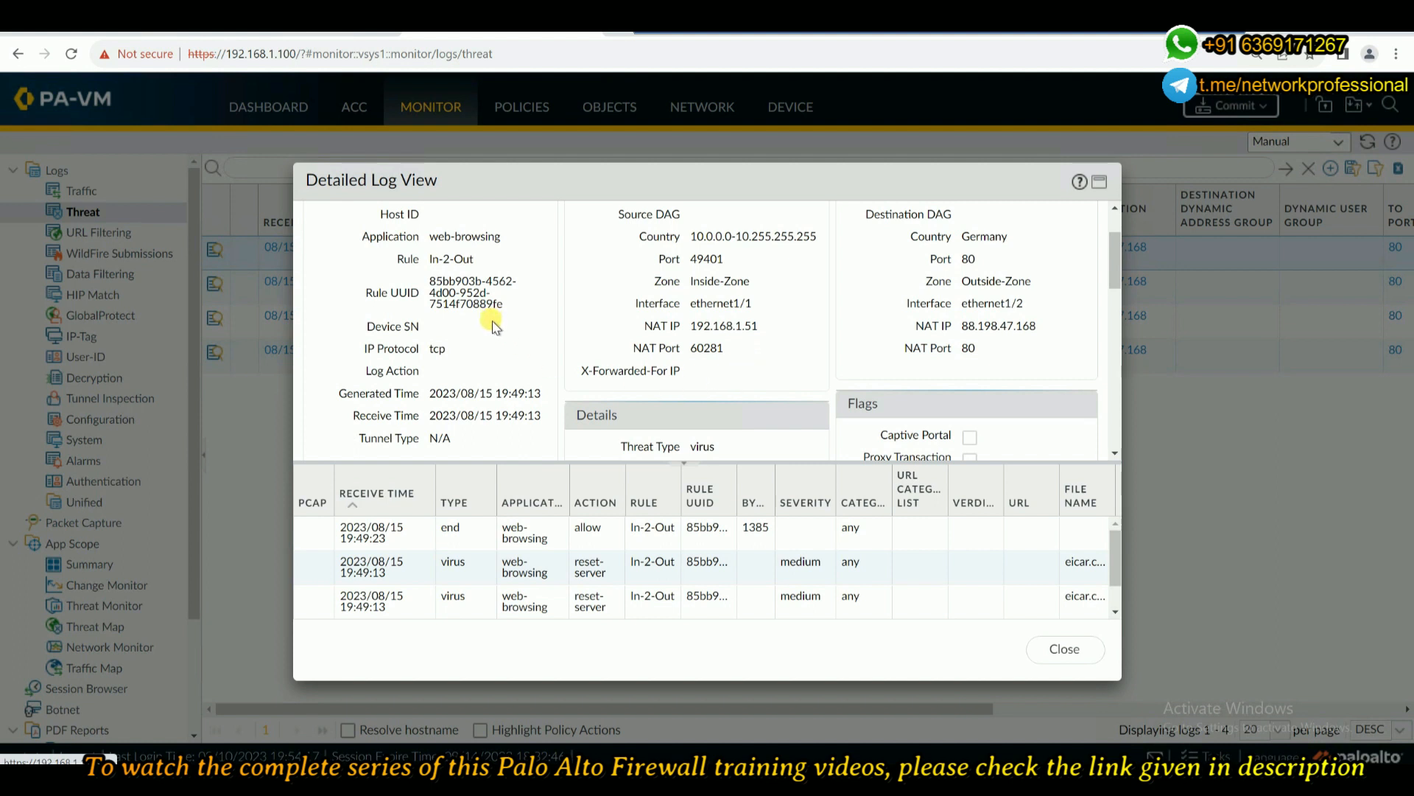
scroll(612, 419, up, 1)
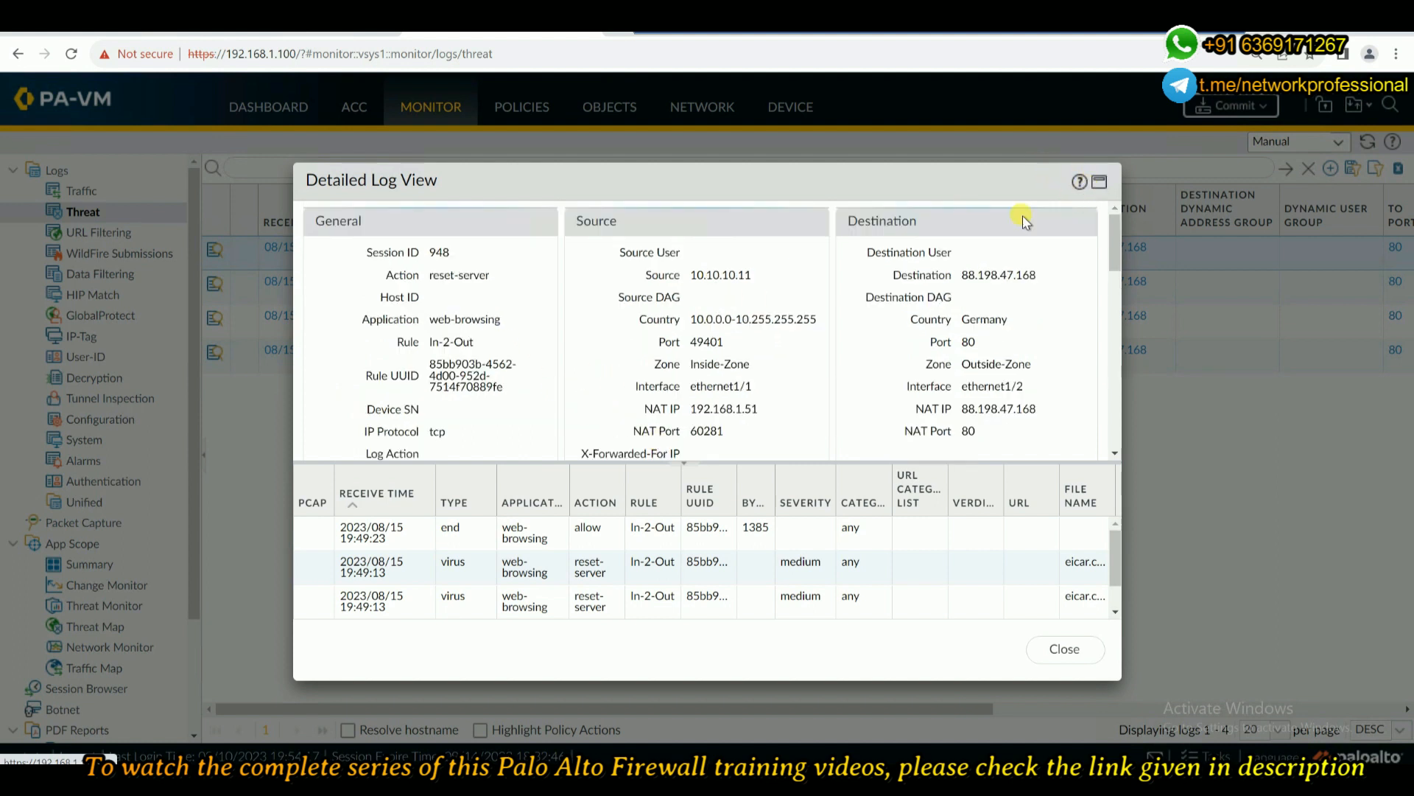
click(1099, 181)
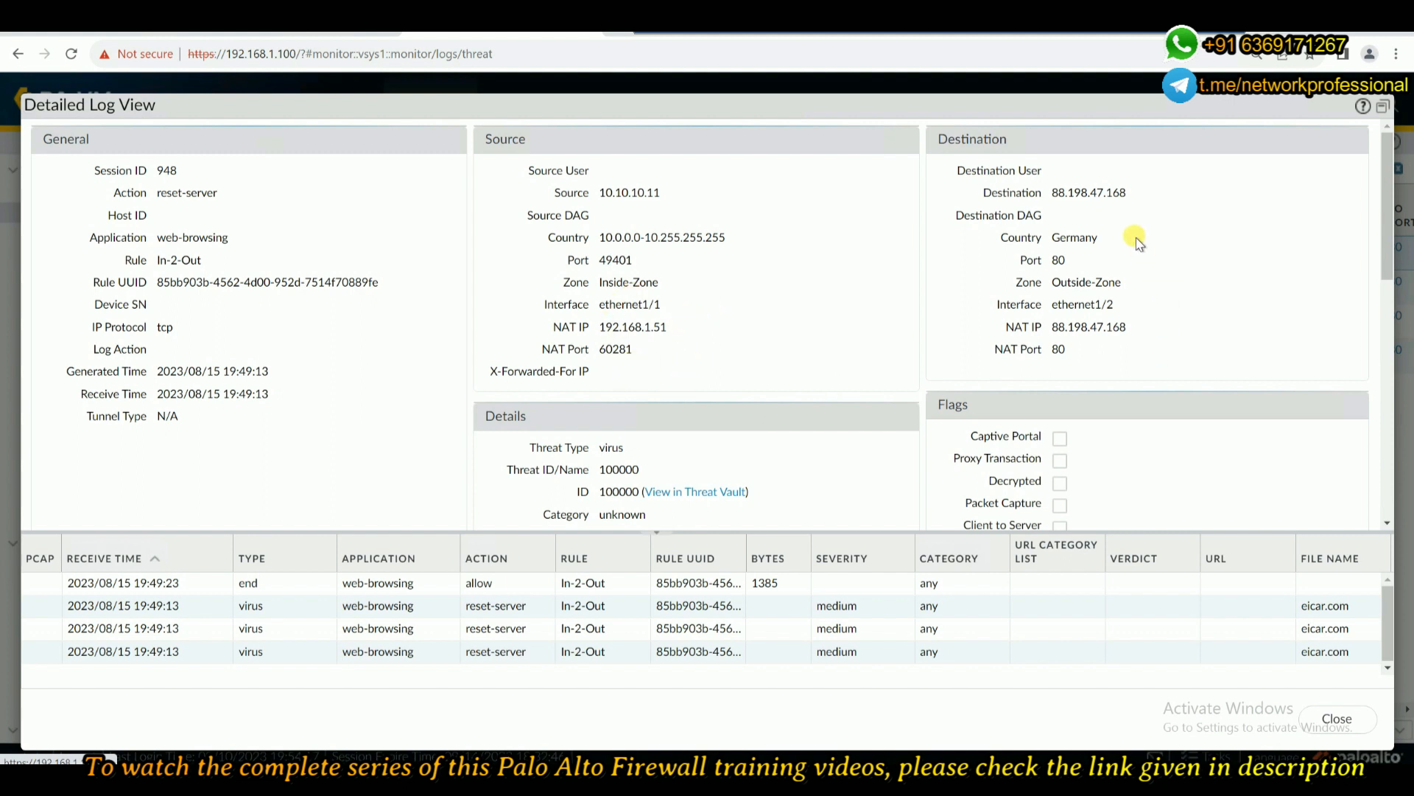
Highlight the threat entry's destination address, country, threat ID and file name
double_click(1162, 191)
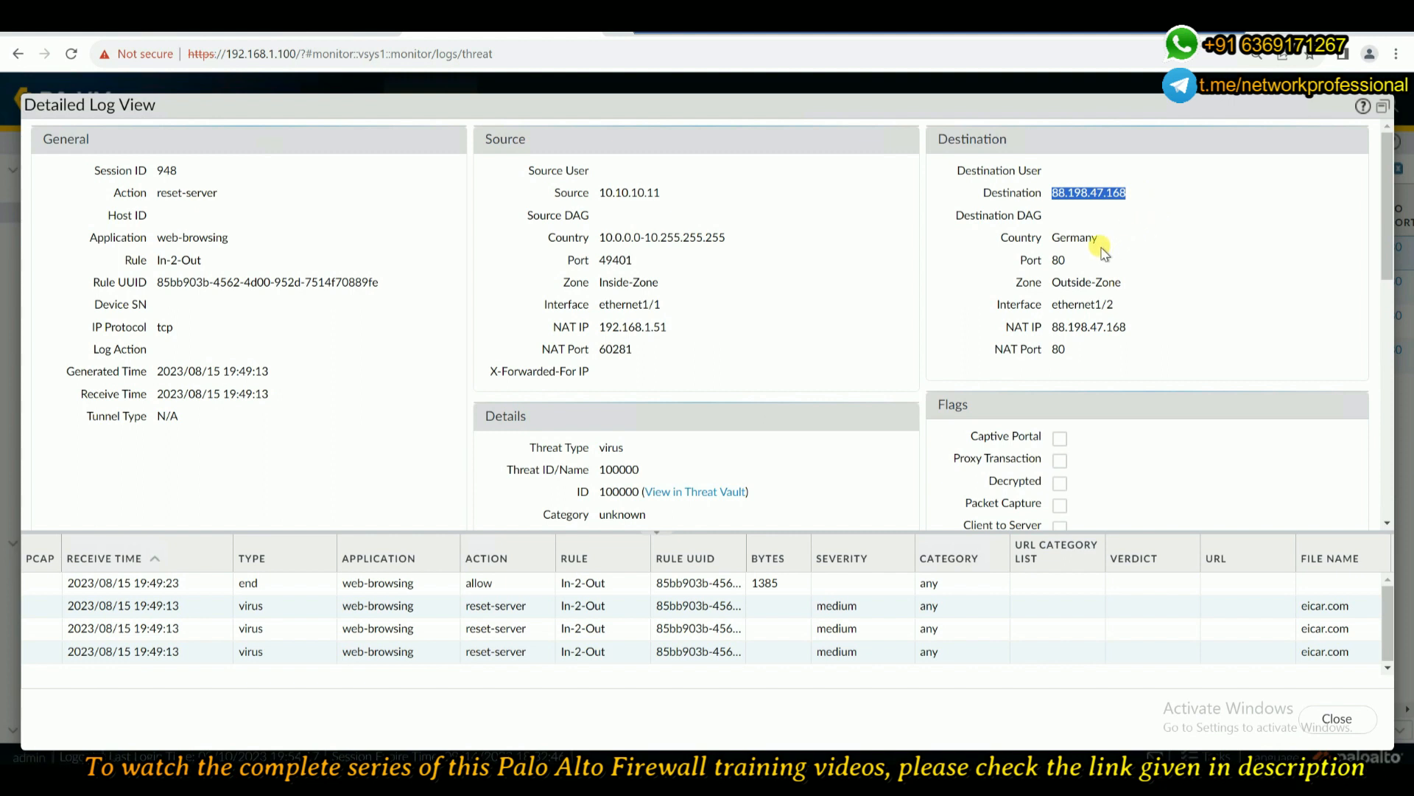
click(1153, 248)
double_click(1150, 243)
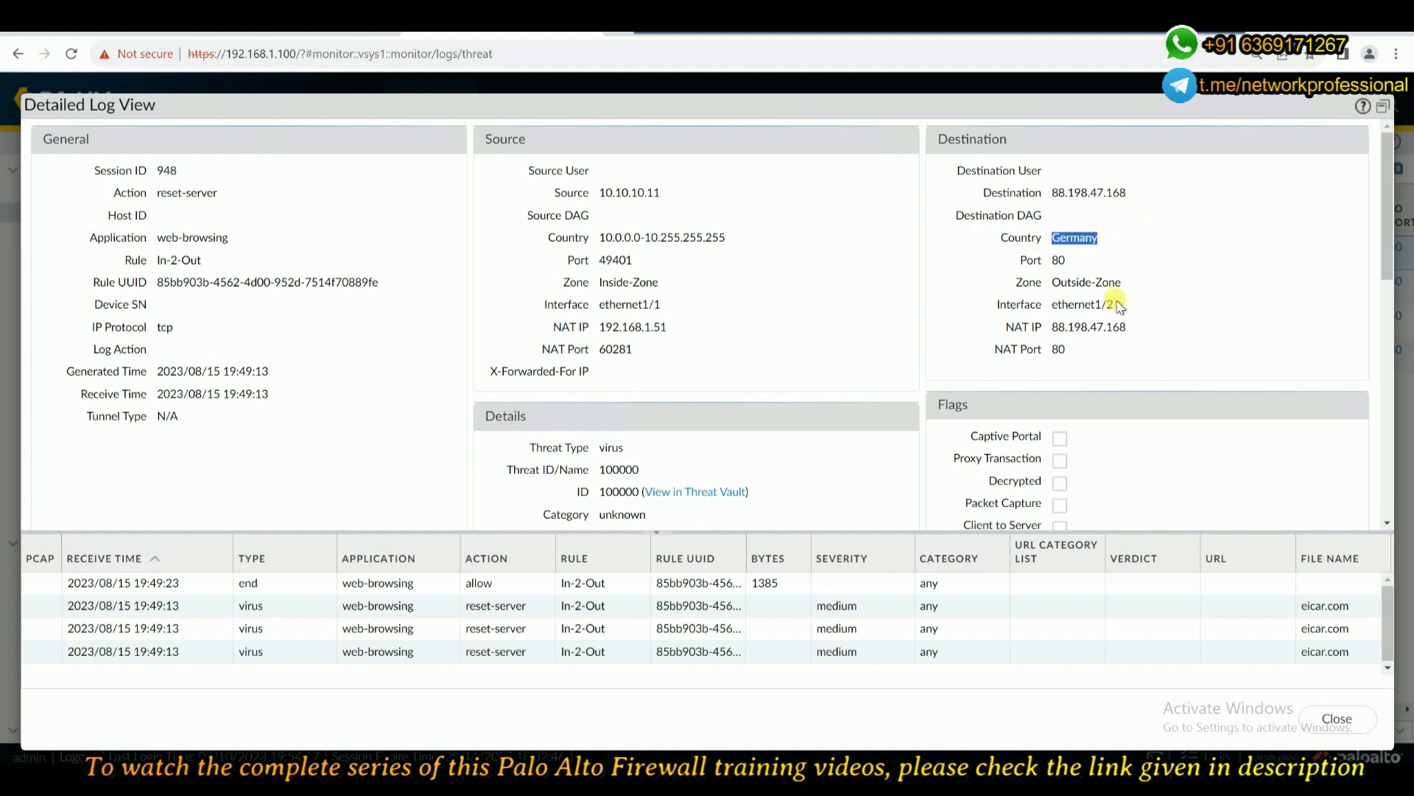
scroll(814, 398, down, 3)
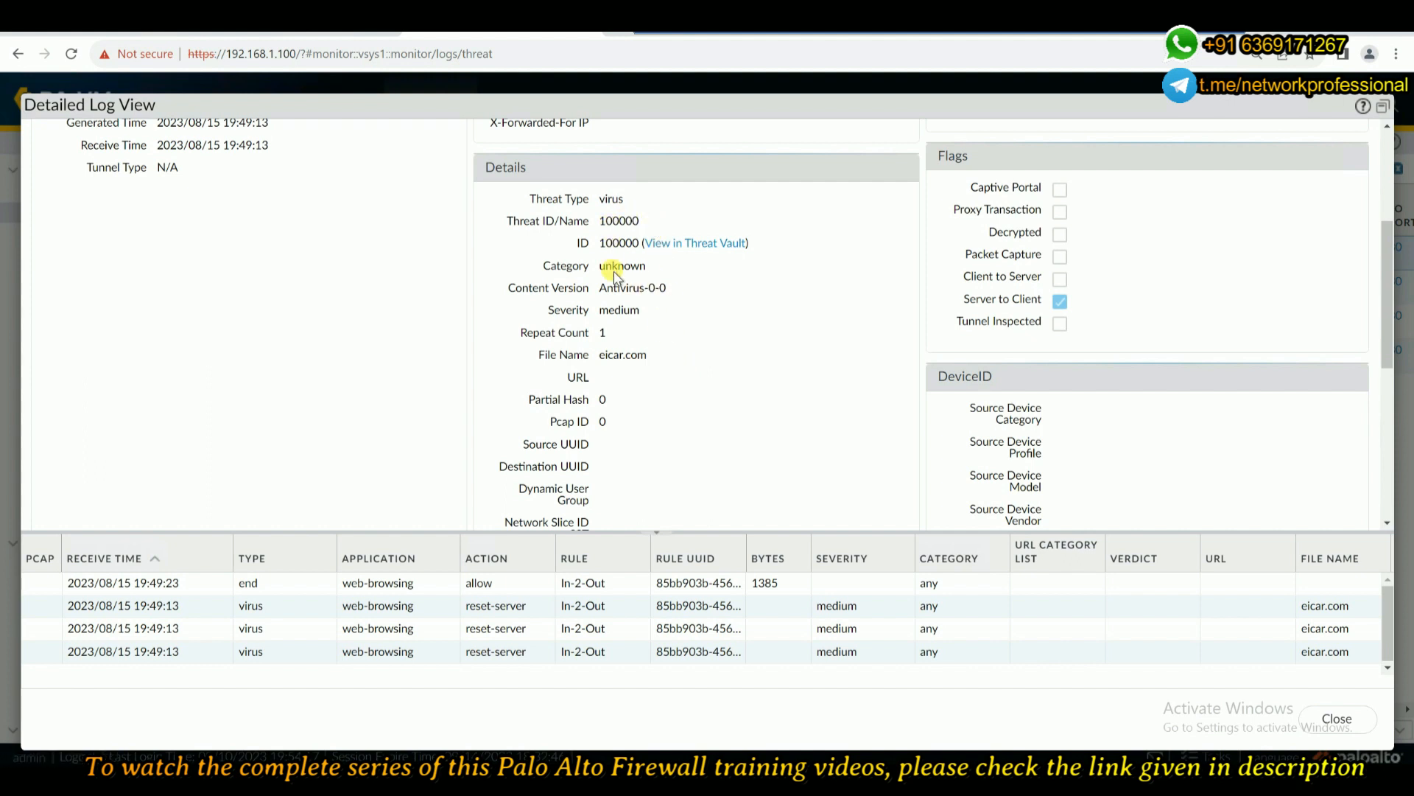
mouse_move(601, 243)
mouse_down()
mouse_move(638, 243)
mouse_move(598, 221)
mouse_up()
drag(600, 243, 639, 250)
drag(638, 355, 555, 359)
Review the remaining details of the threat entry and close the detailed log view
scroll(1058, 350, down, 5)
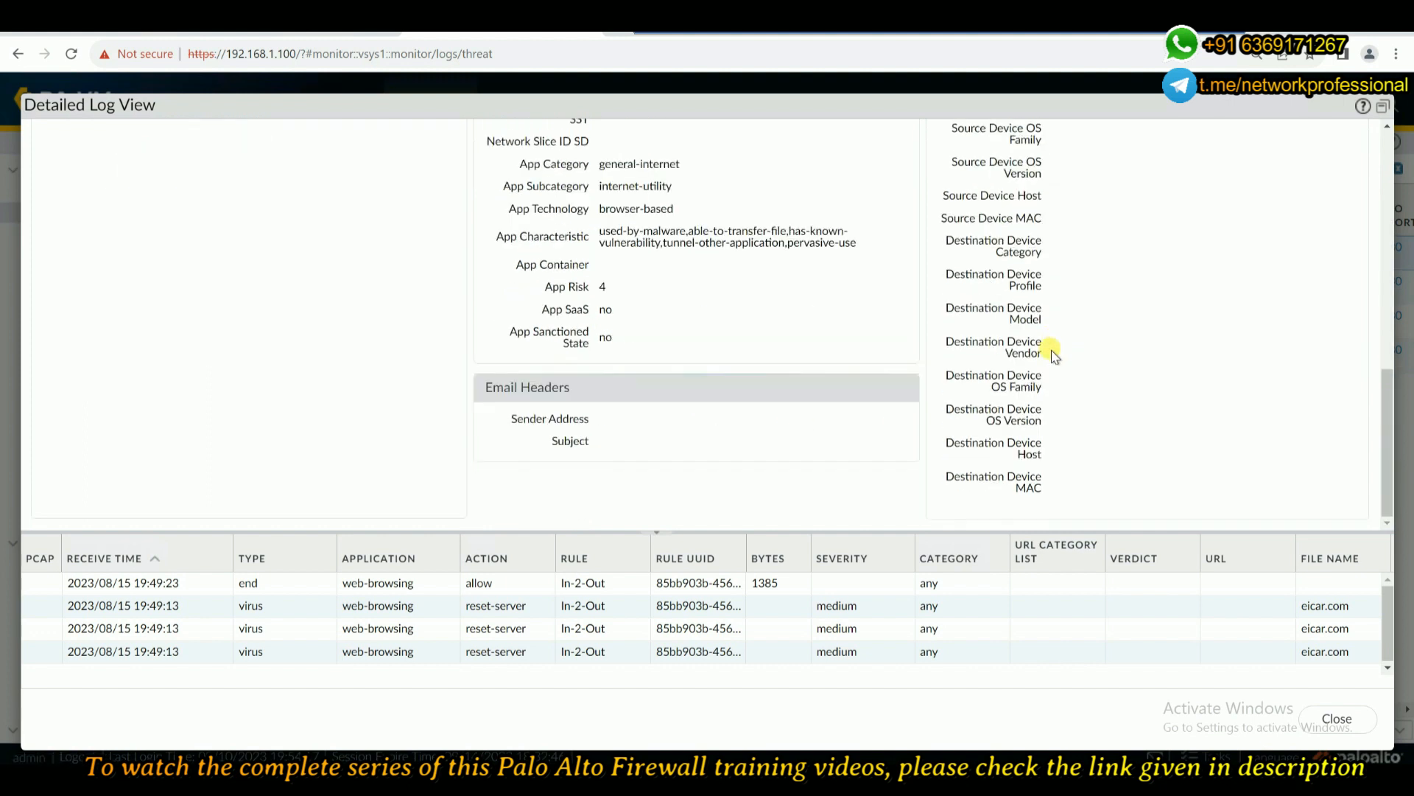
scroll(598, 428, up, 5)
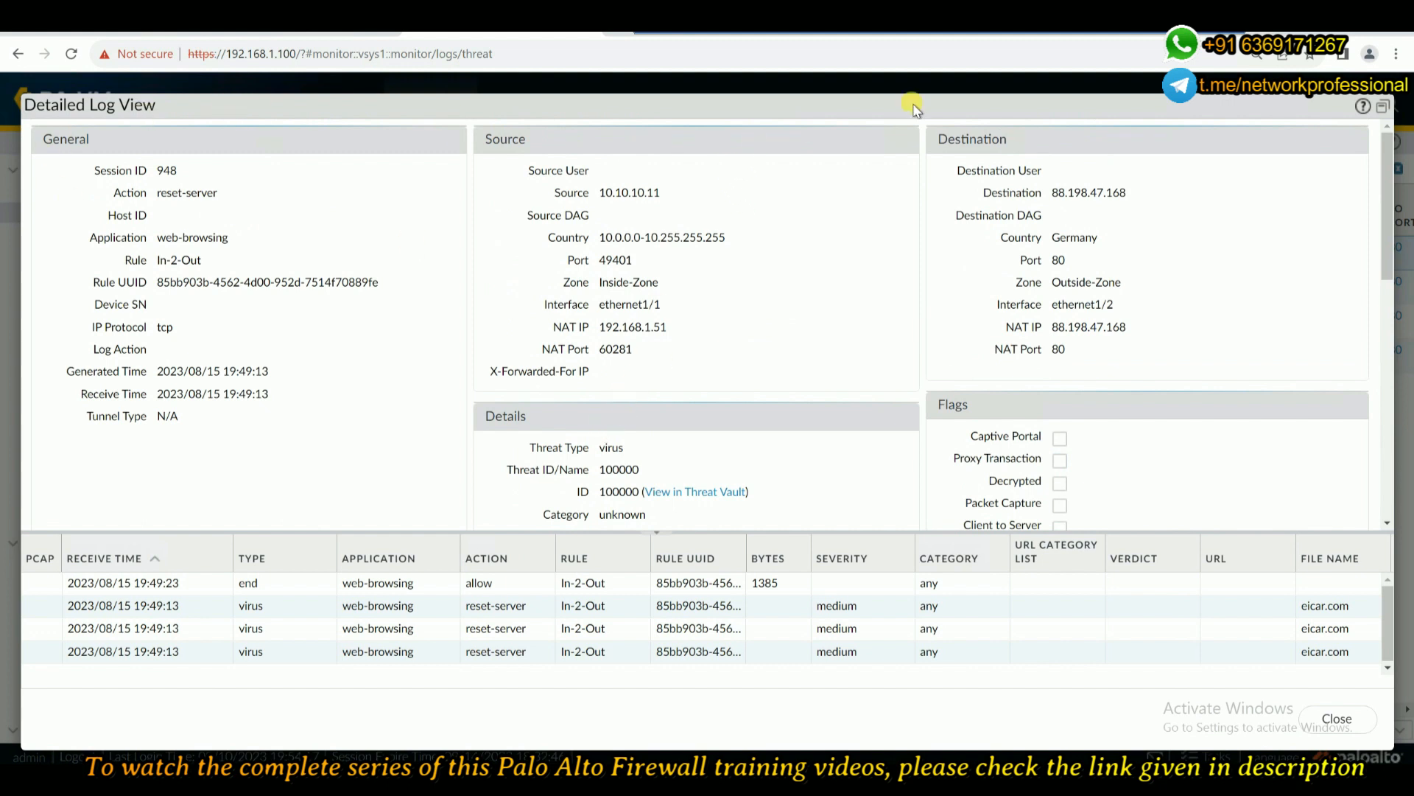
click(1383, 106)
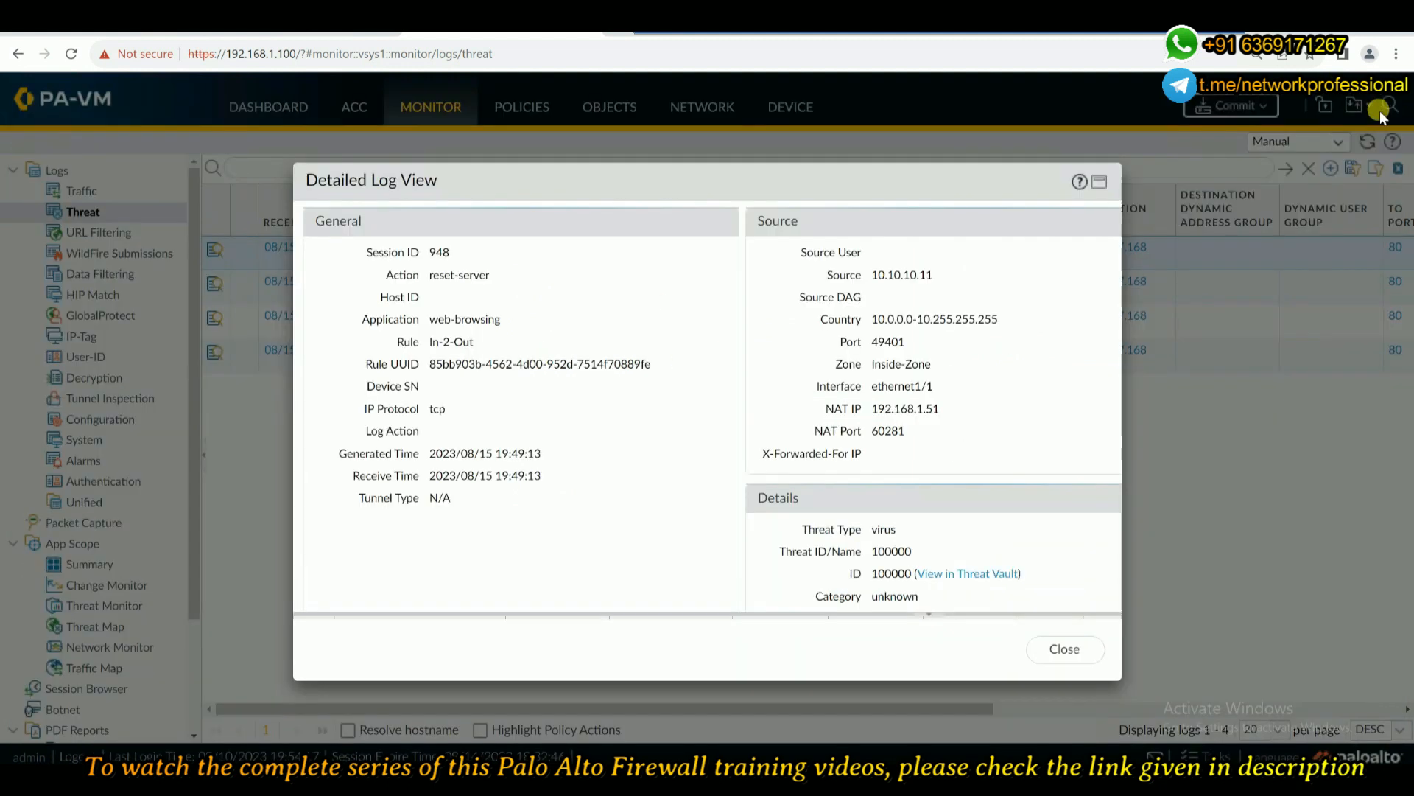
click(1064, 649)
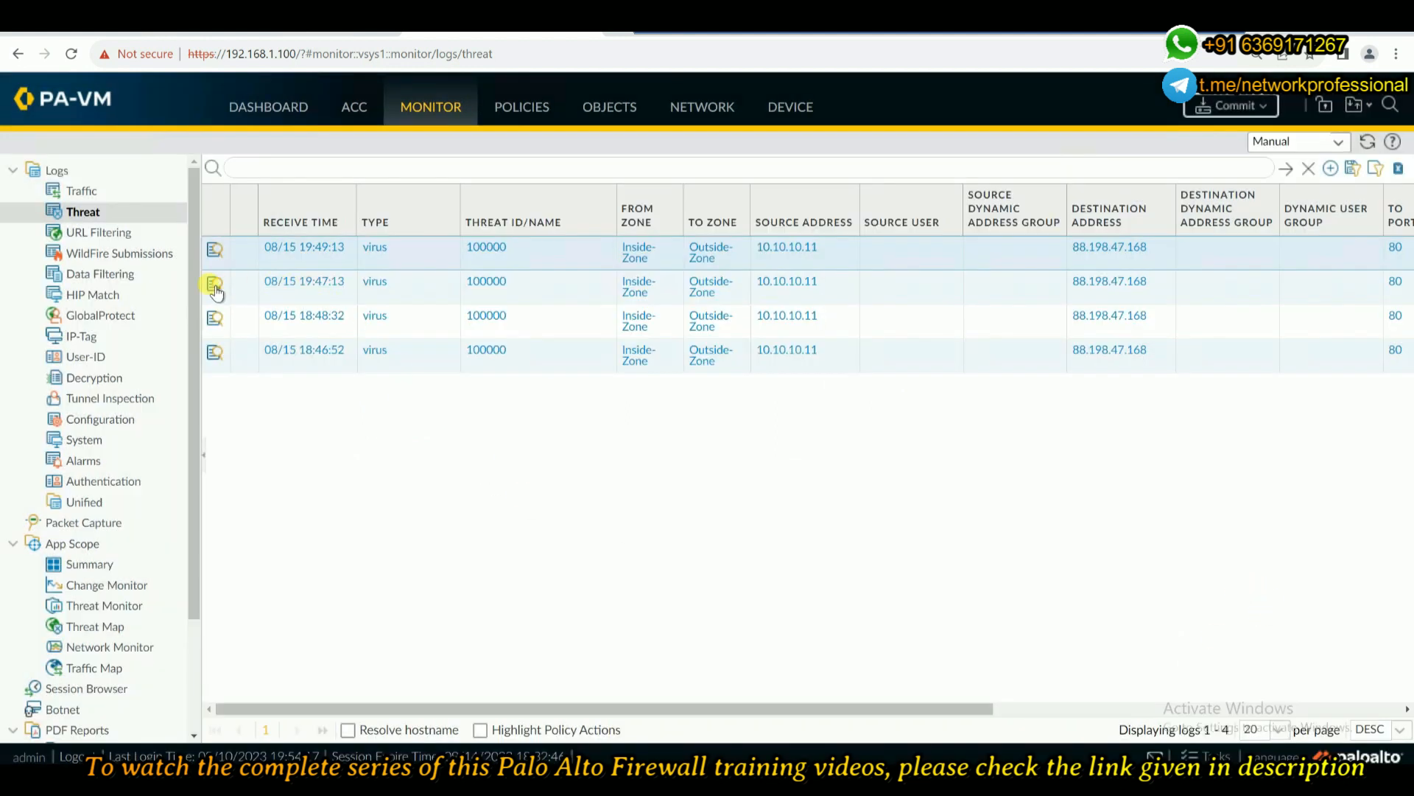
Check the traffic log and return to the Antivirus security profiles
click(88, 191)
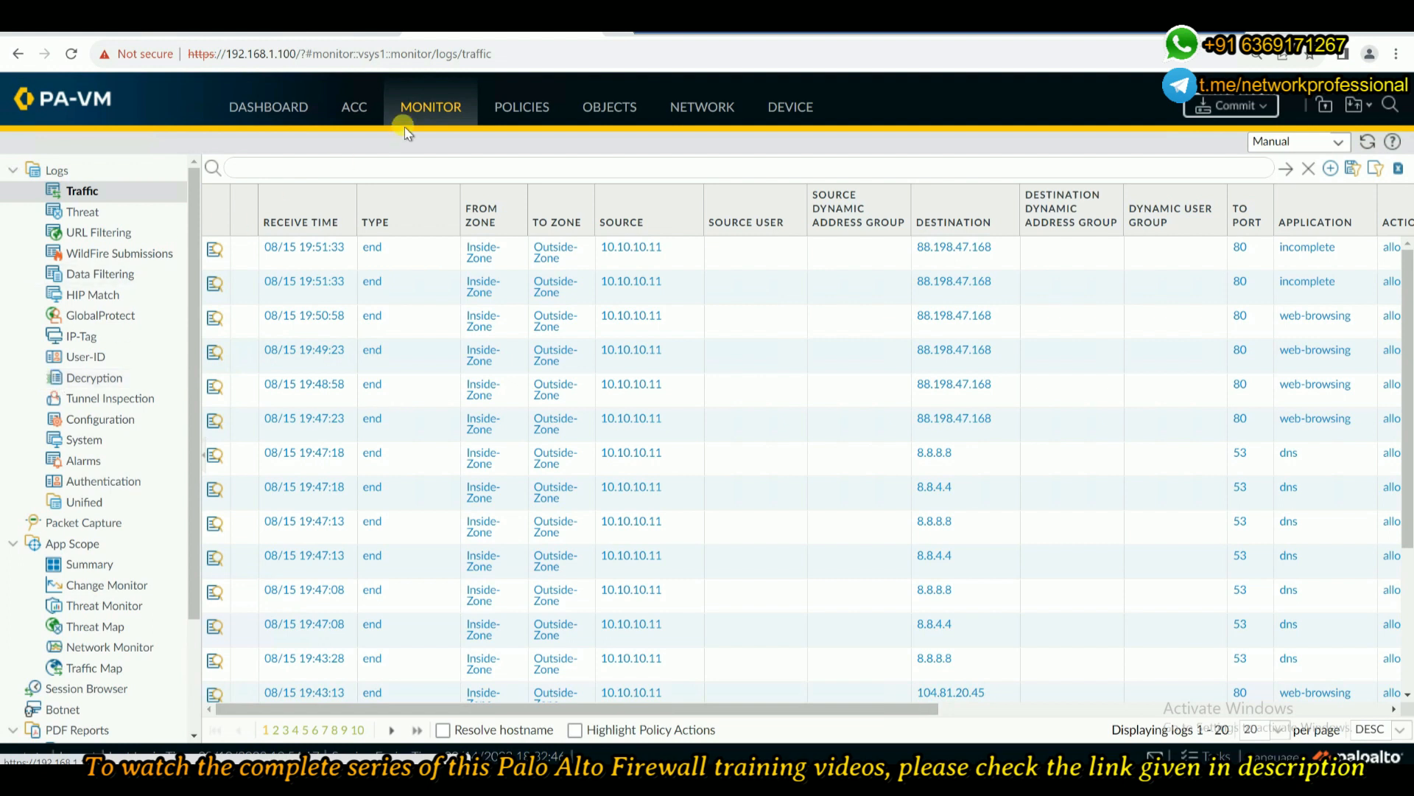
click(608, 105)
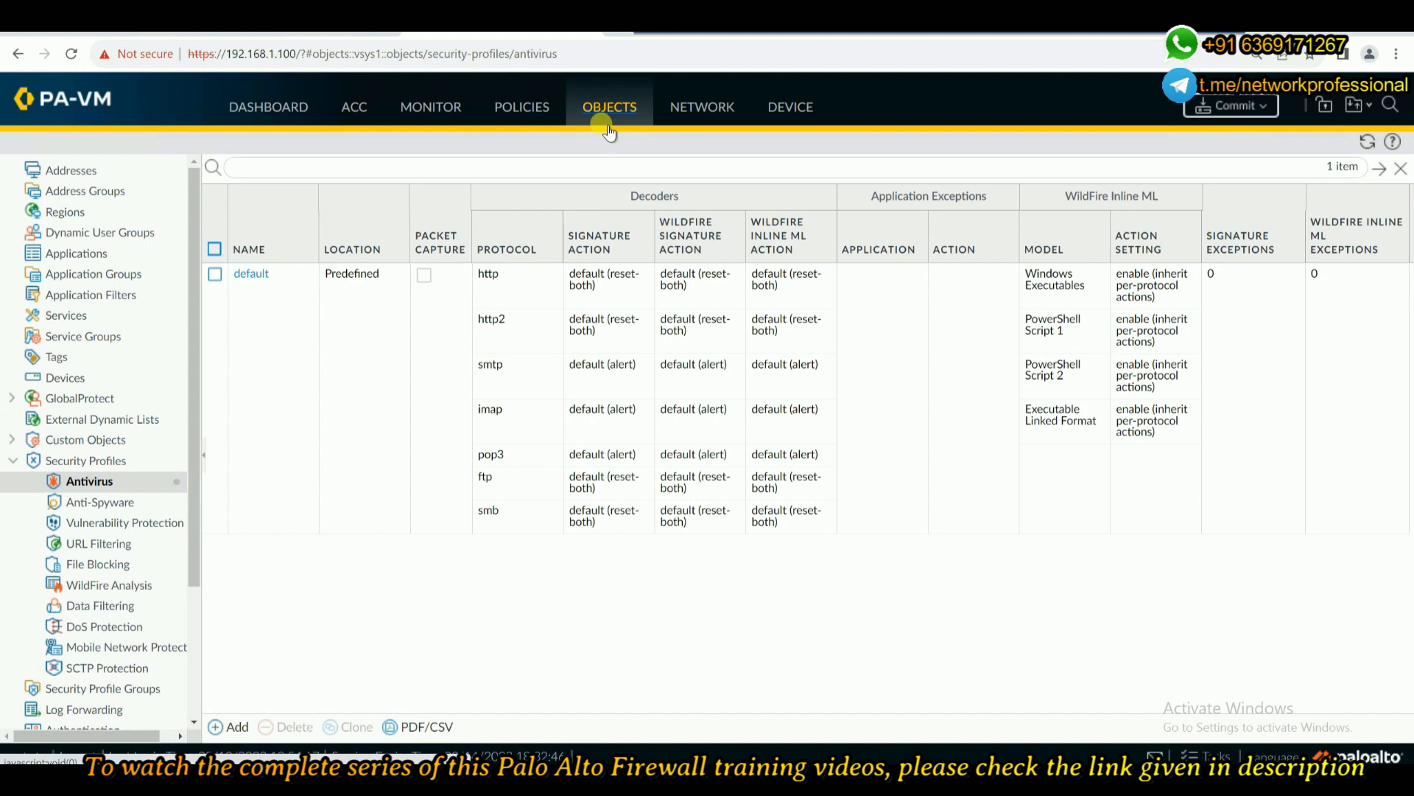
View the signature exceptions of the default antivirus profile and close it
click(254, 277)
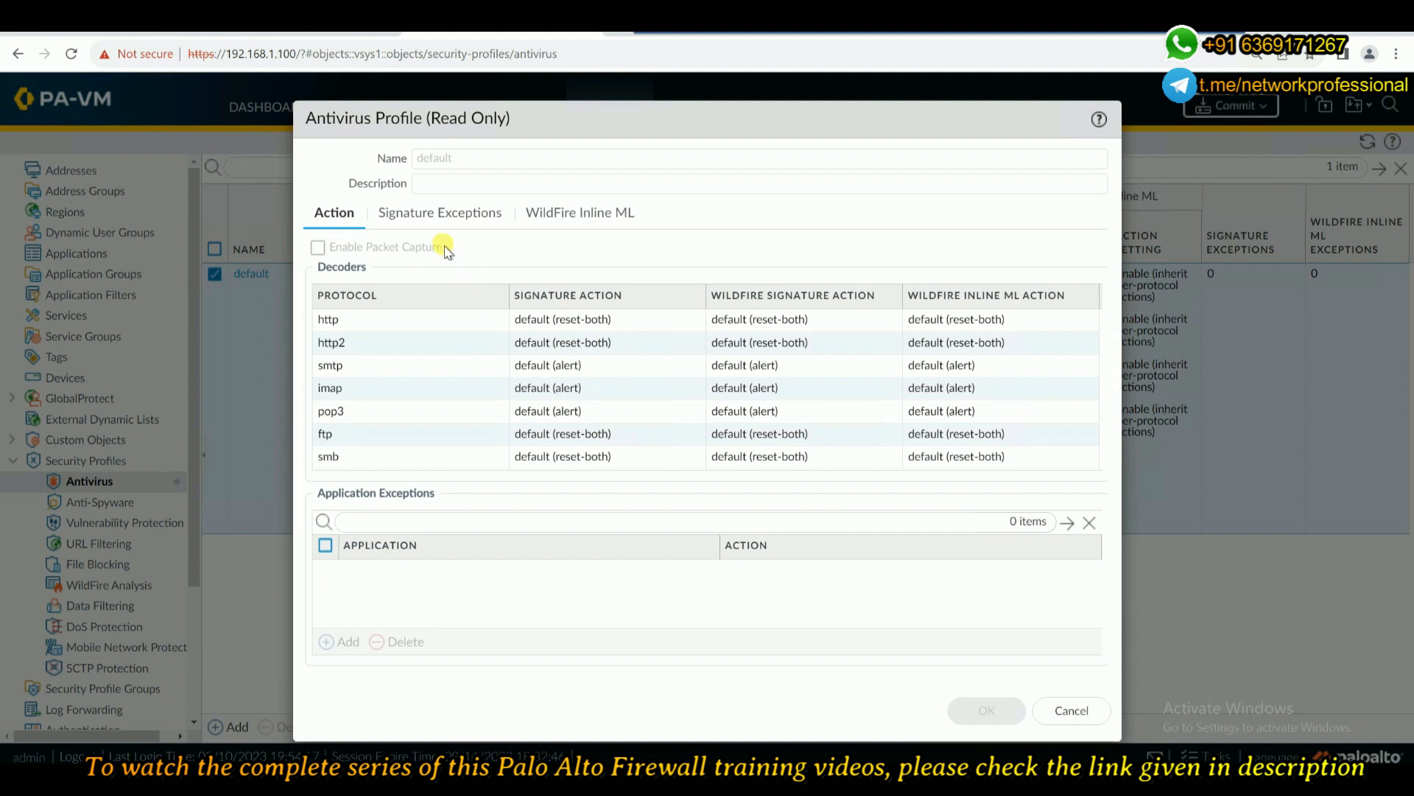
click(435, 214)
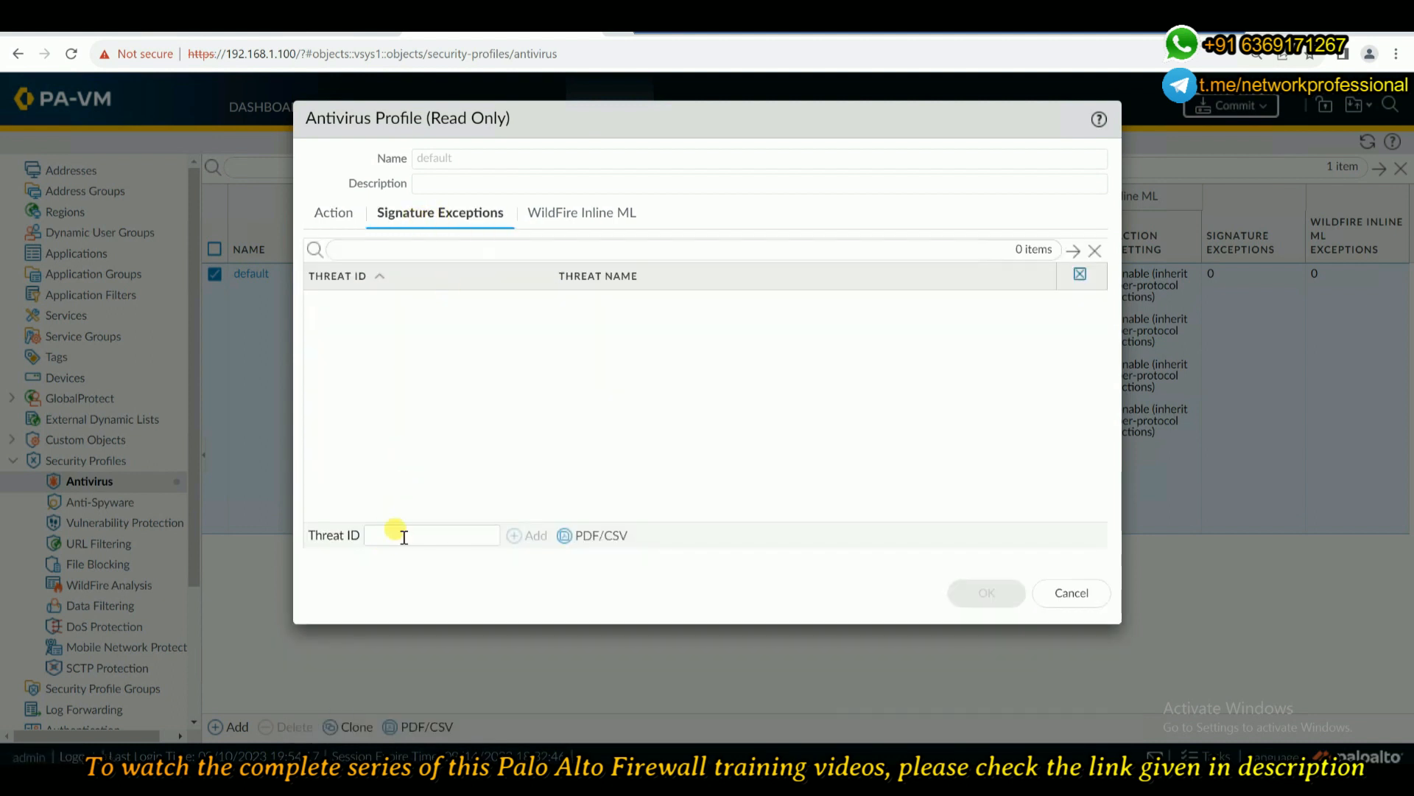
click(1072, 593)
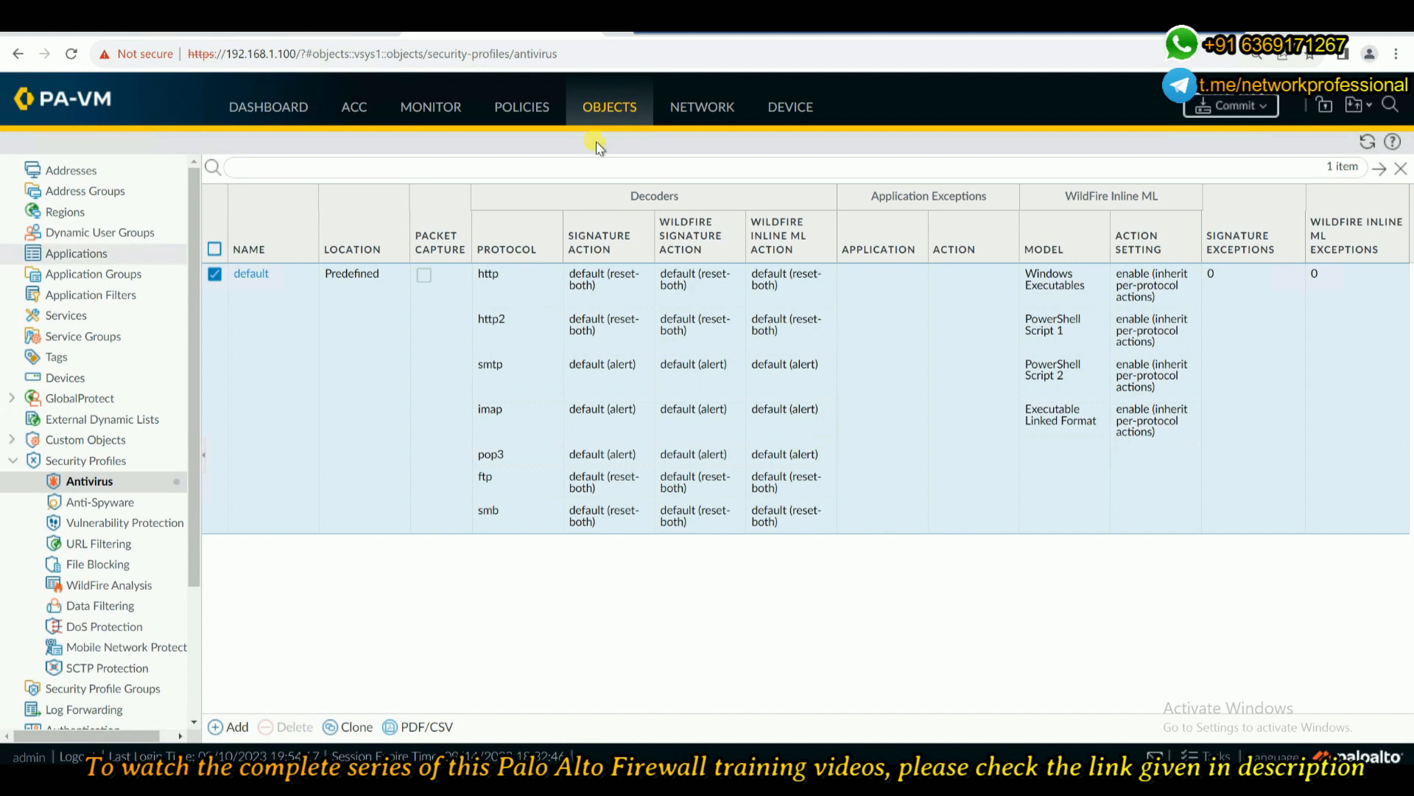
Open the exception details for the threat ID of the newest threat log entry
click(445, 111)
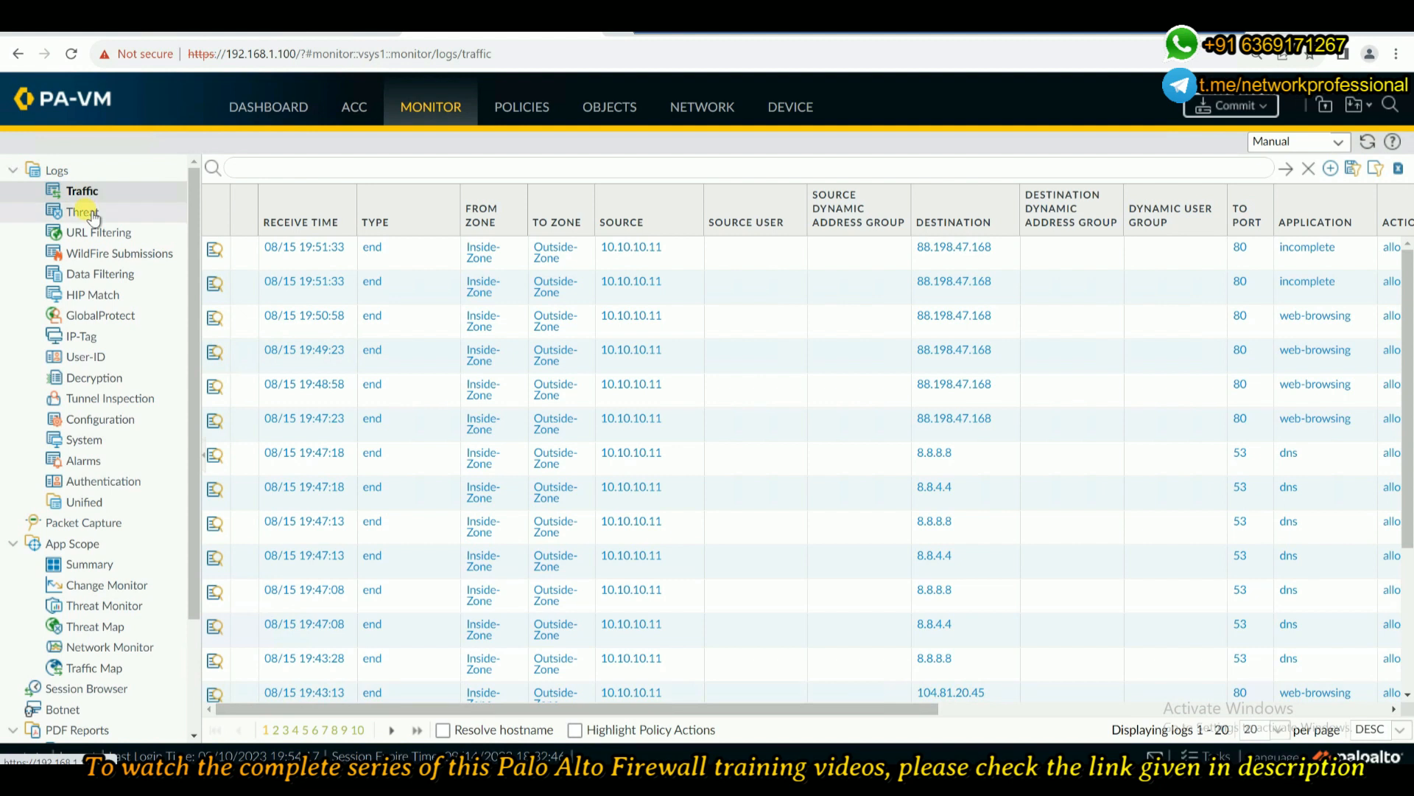
click(82, 212)
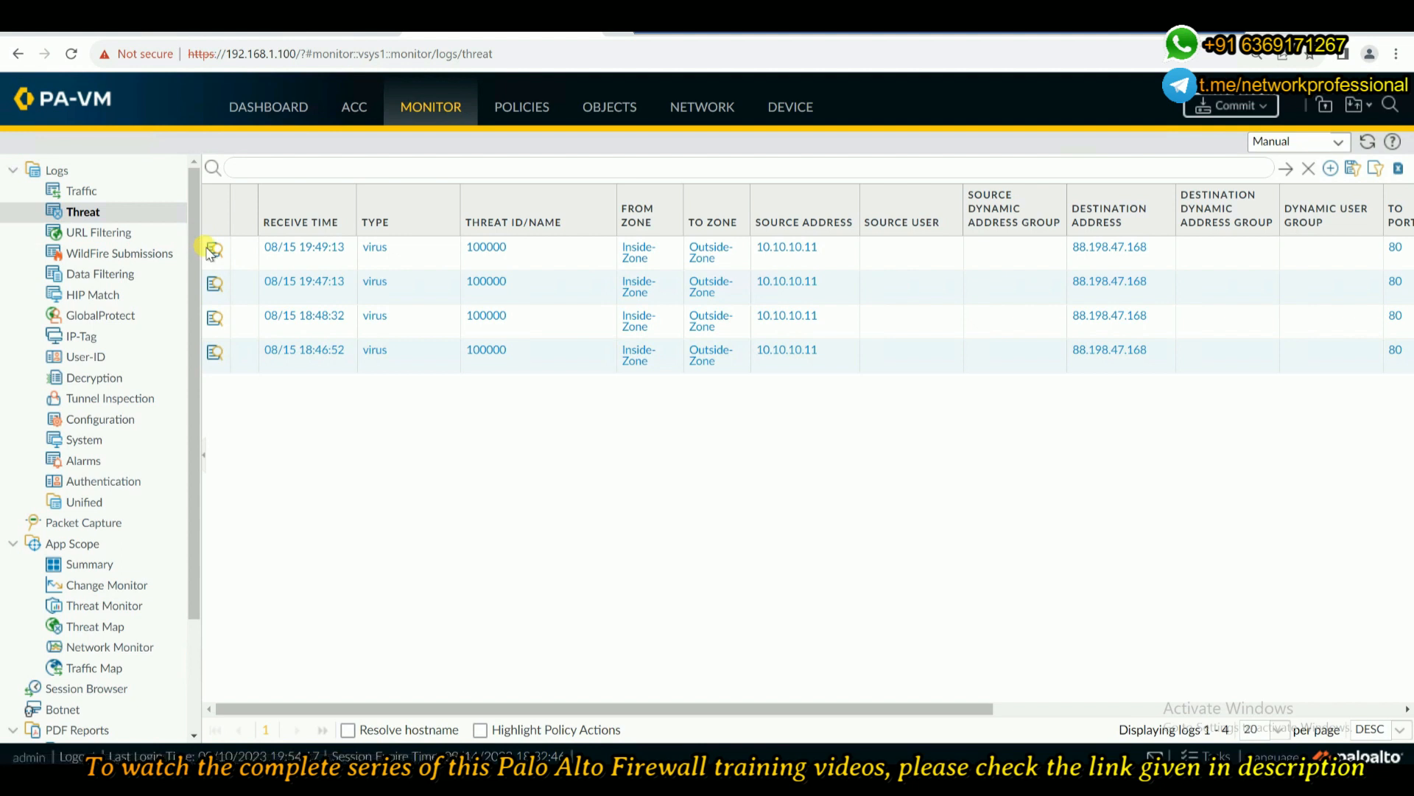
click(517, 251)
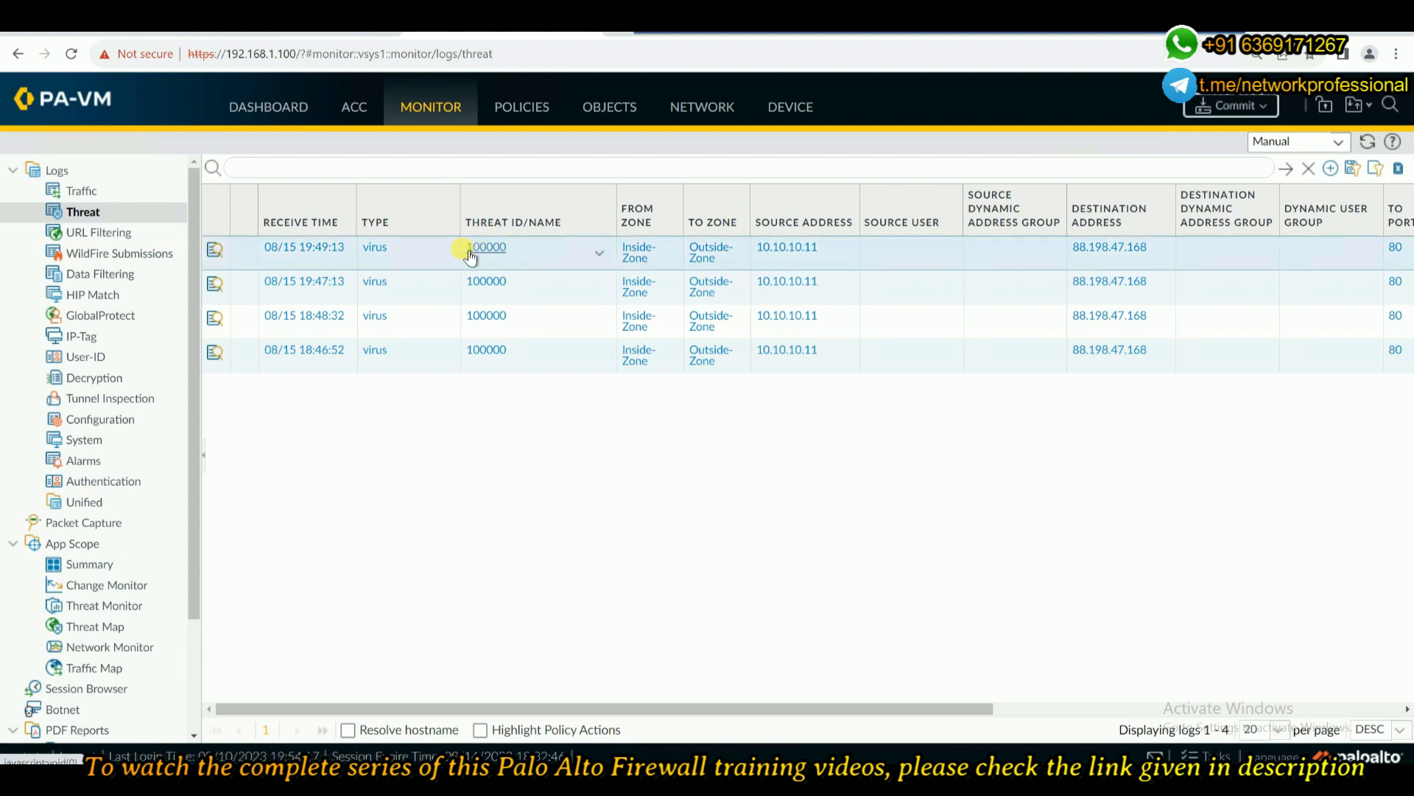
click(600, 253)
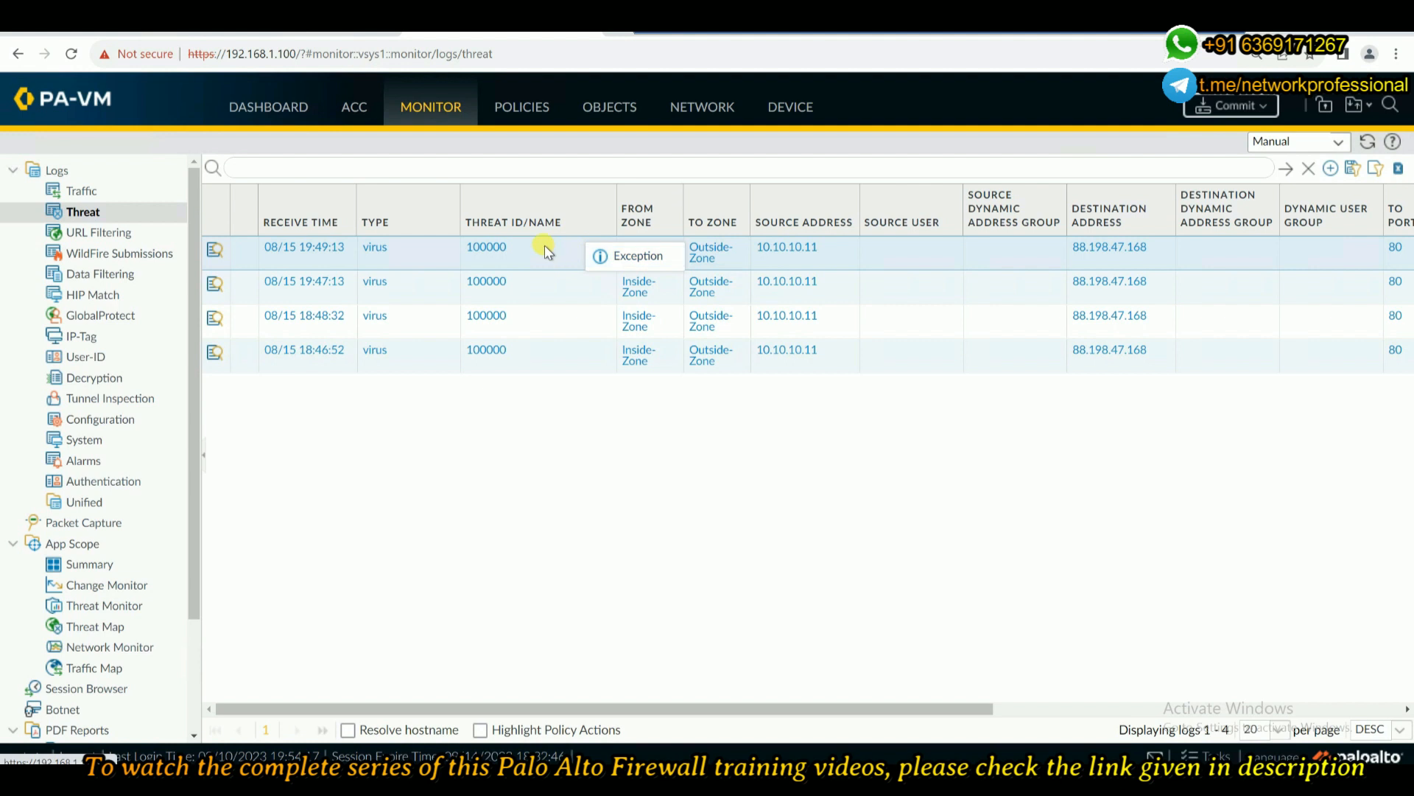
click(516, 248)
click(602, 257)
click(630, 258)
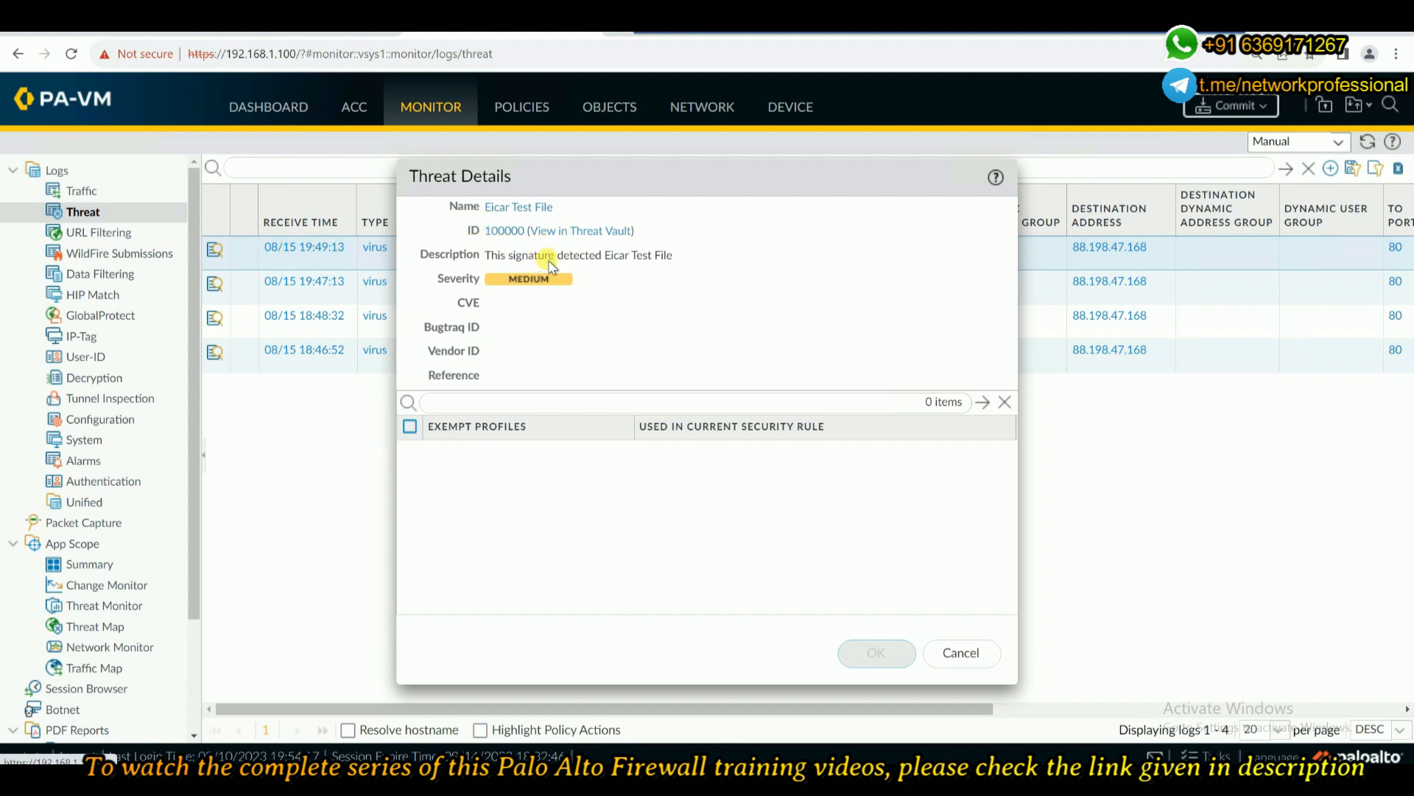
Highlight the threat ID in the threat details and close them without changes
drag(694, 228, 484, 229)
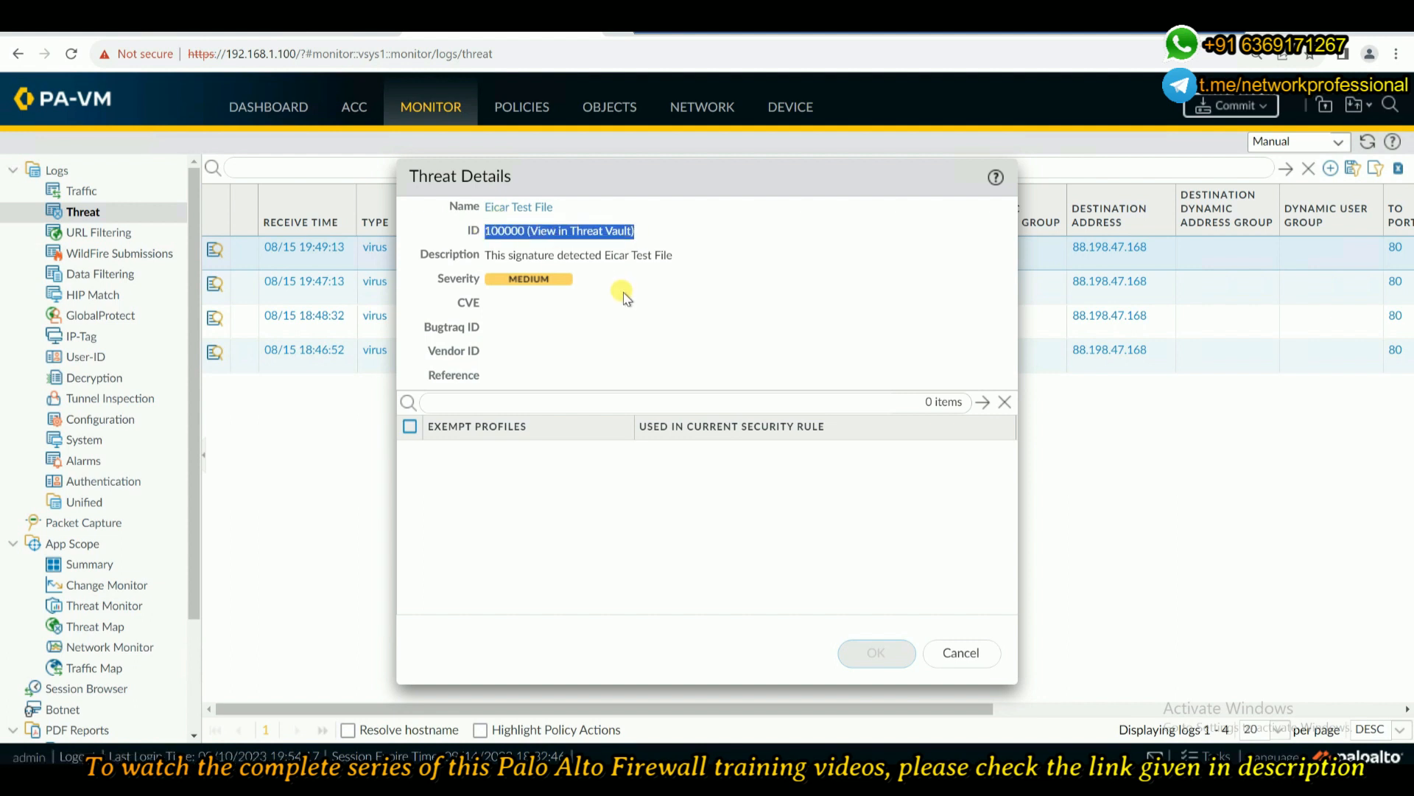
click(477, 233)
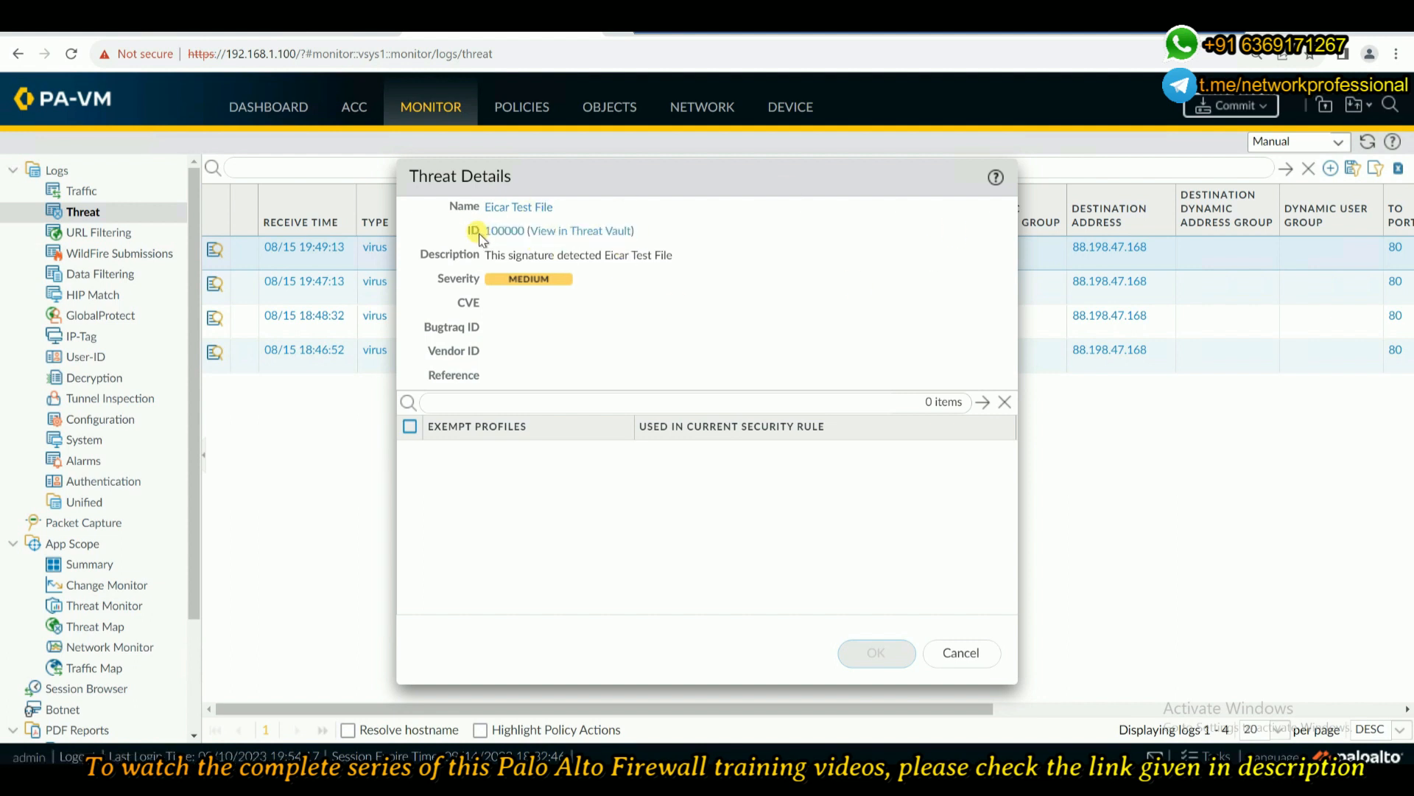
drag(487, 232, 526, 233)
click(961, 653)
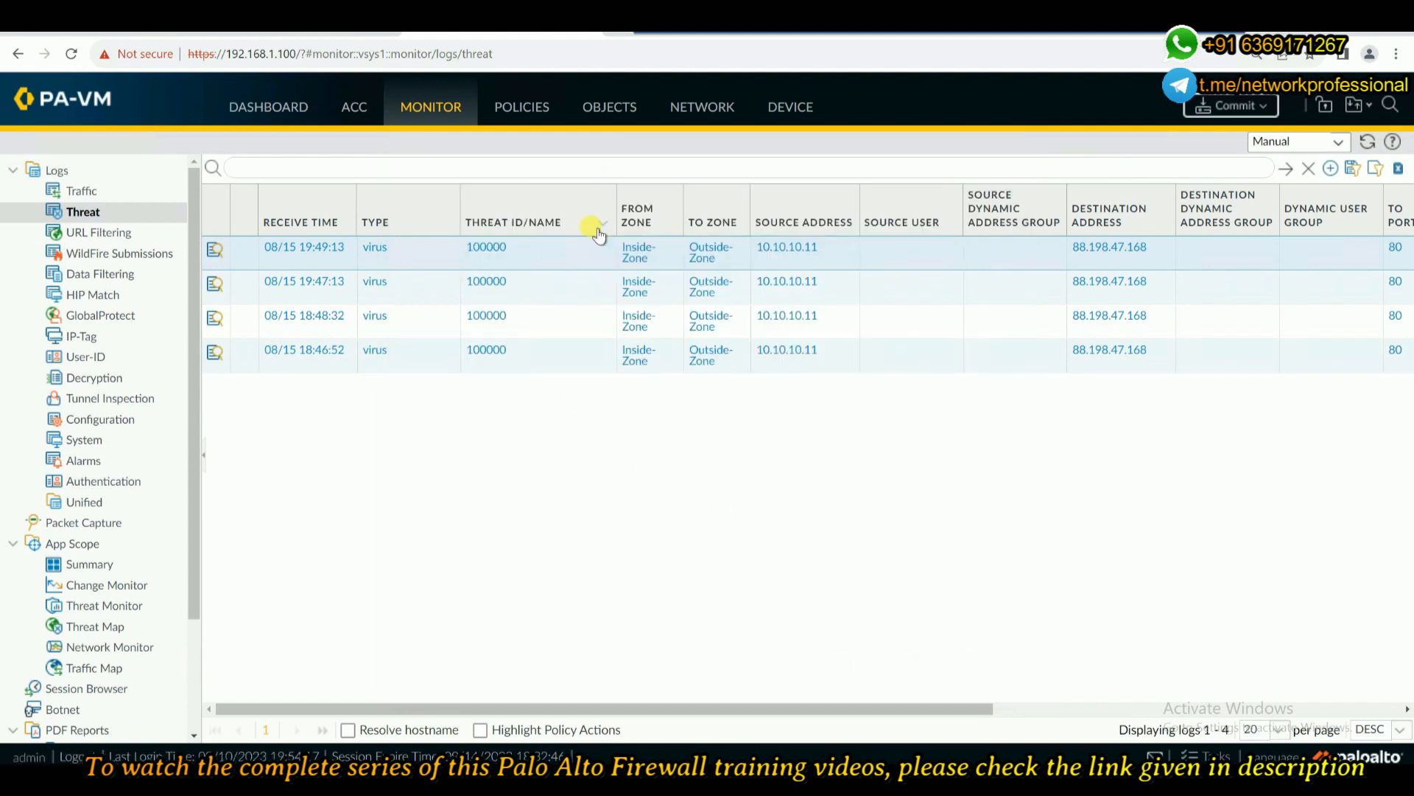
Try to enter threat ID 100000 as a signature exception in the predefined default antivirus profile, and cancel
click(611, 109)
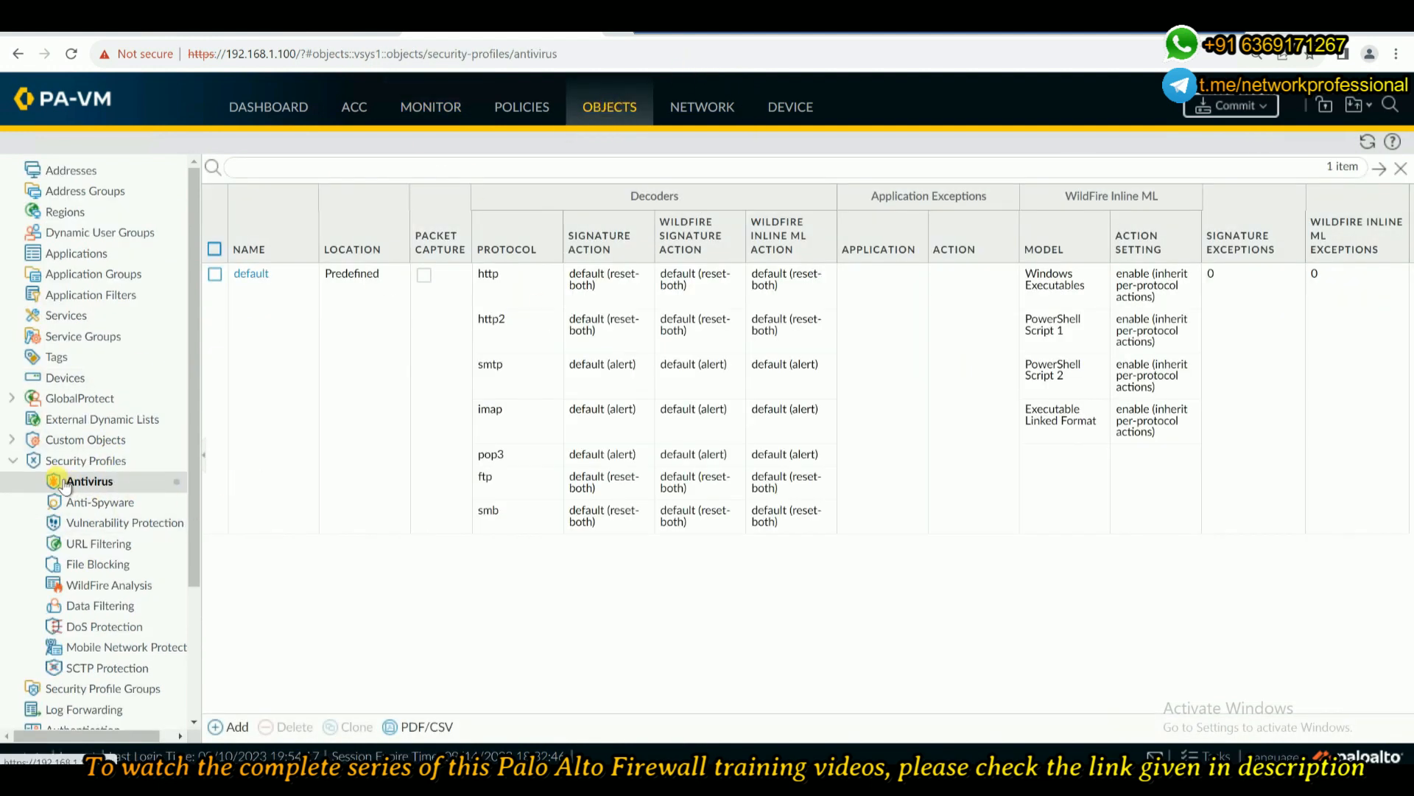
click(243, 277)
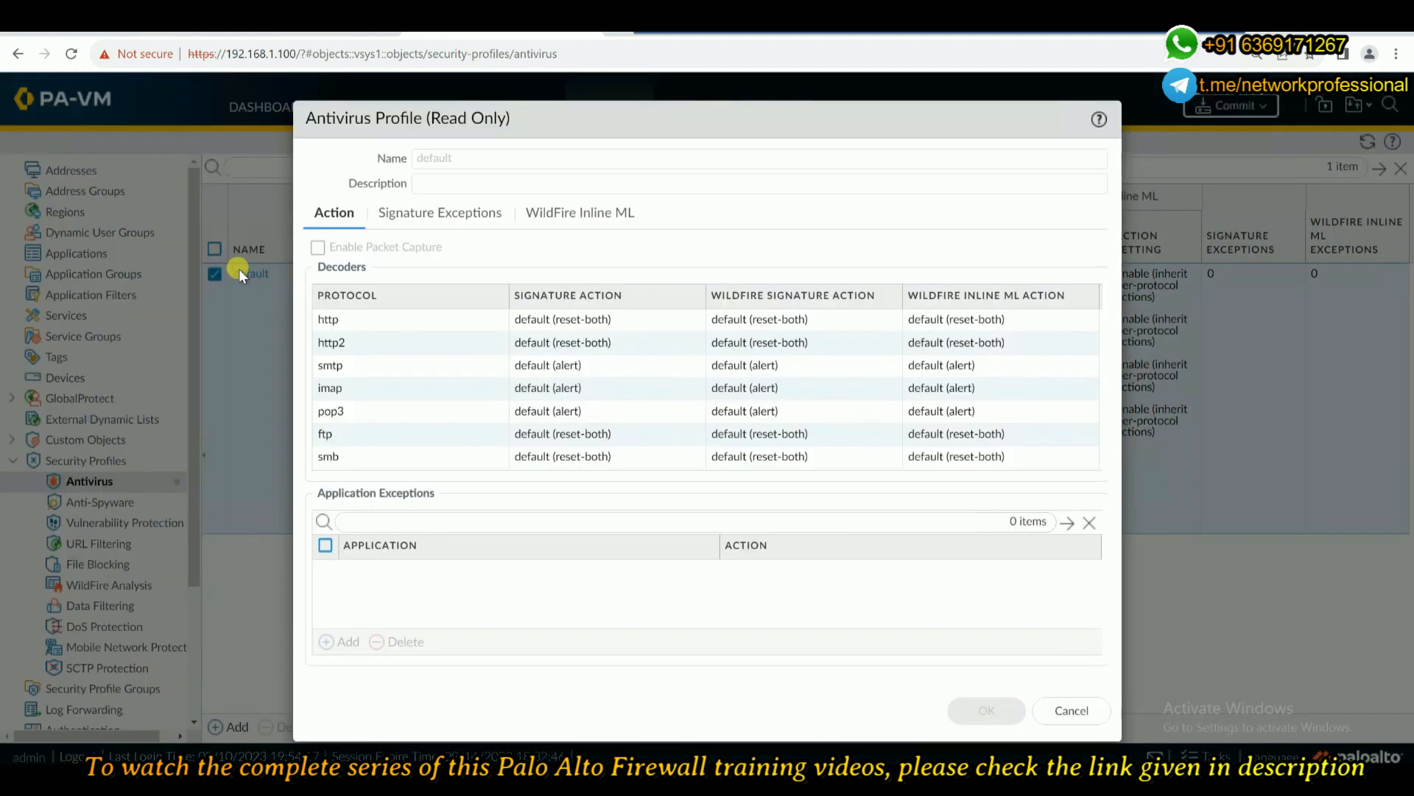
click(410, 217)
click(402, 534)
text(100000)
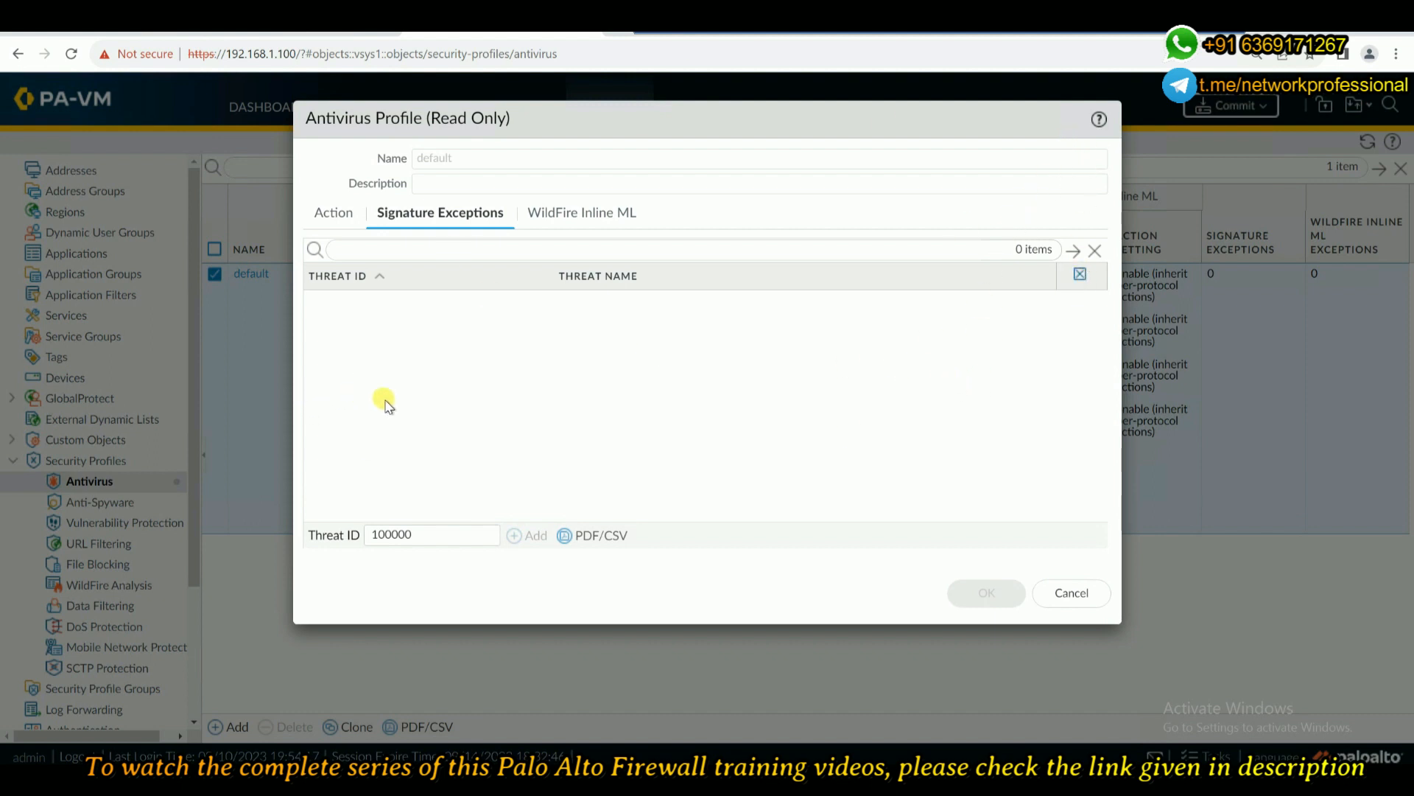
click(1075, 593)
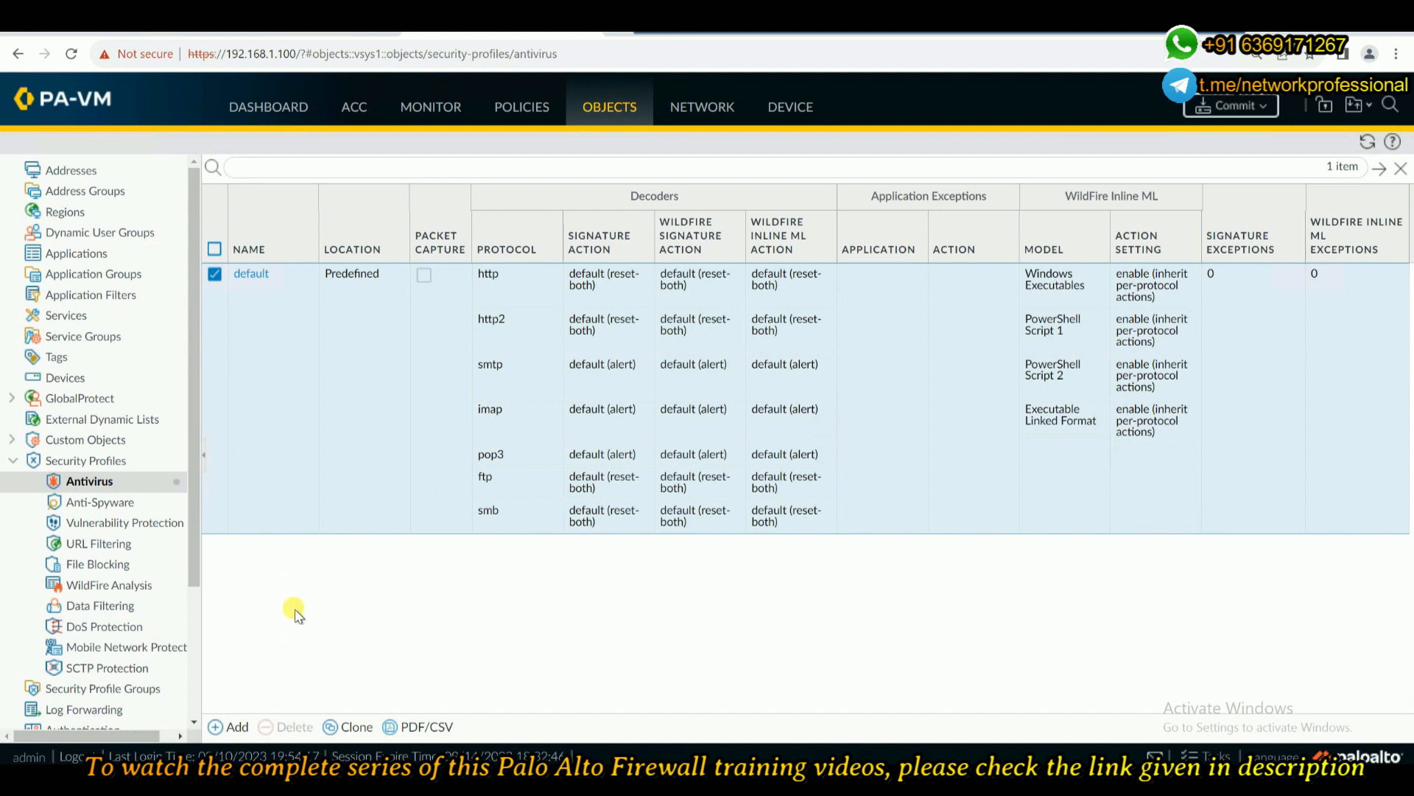
Try adding threat ID 100000 as a signature exception in a new antivirus profile, and discard that profile
click(234, 726)
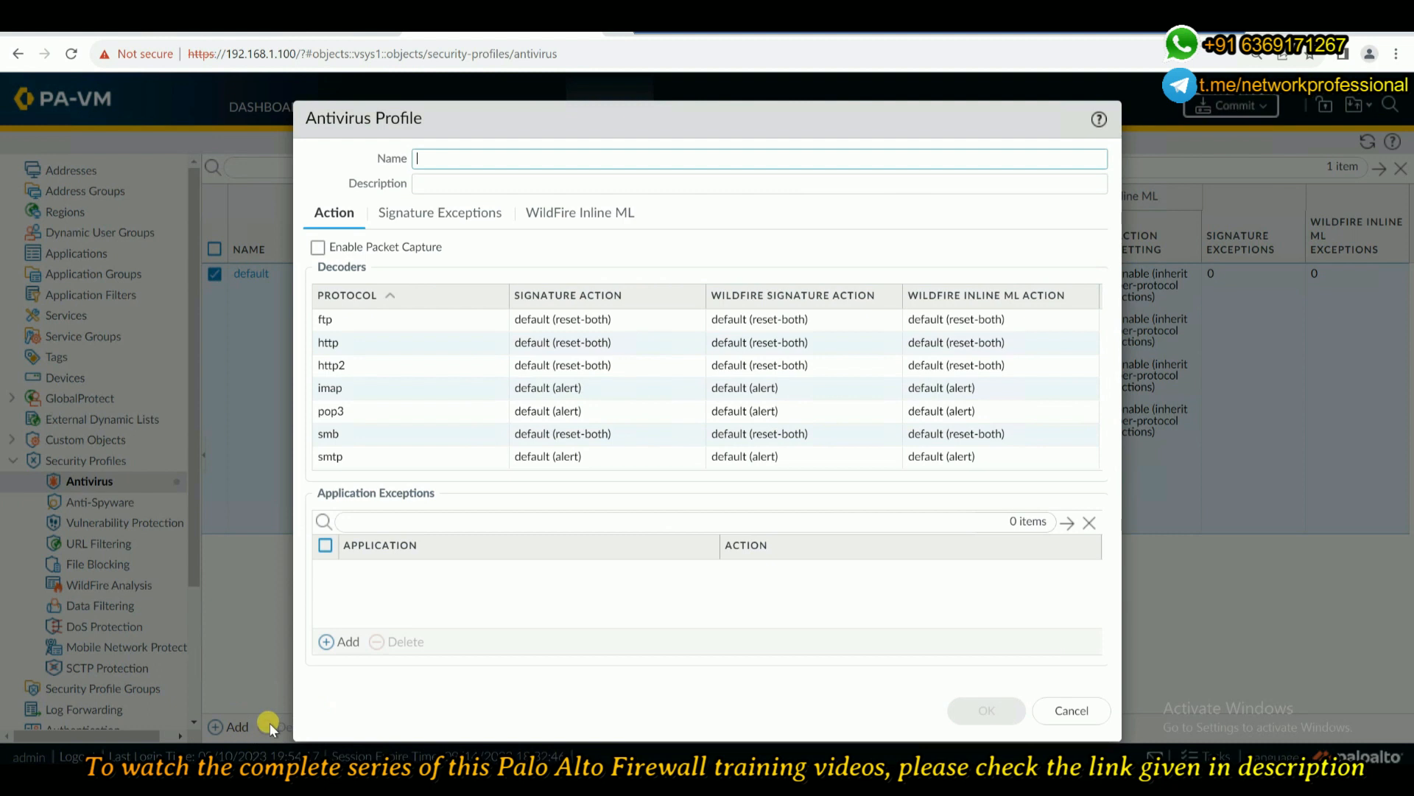
click(444, 214)
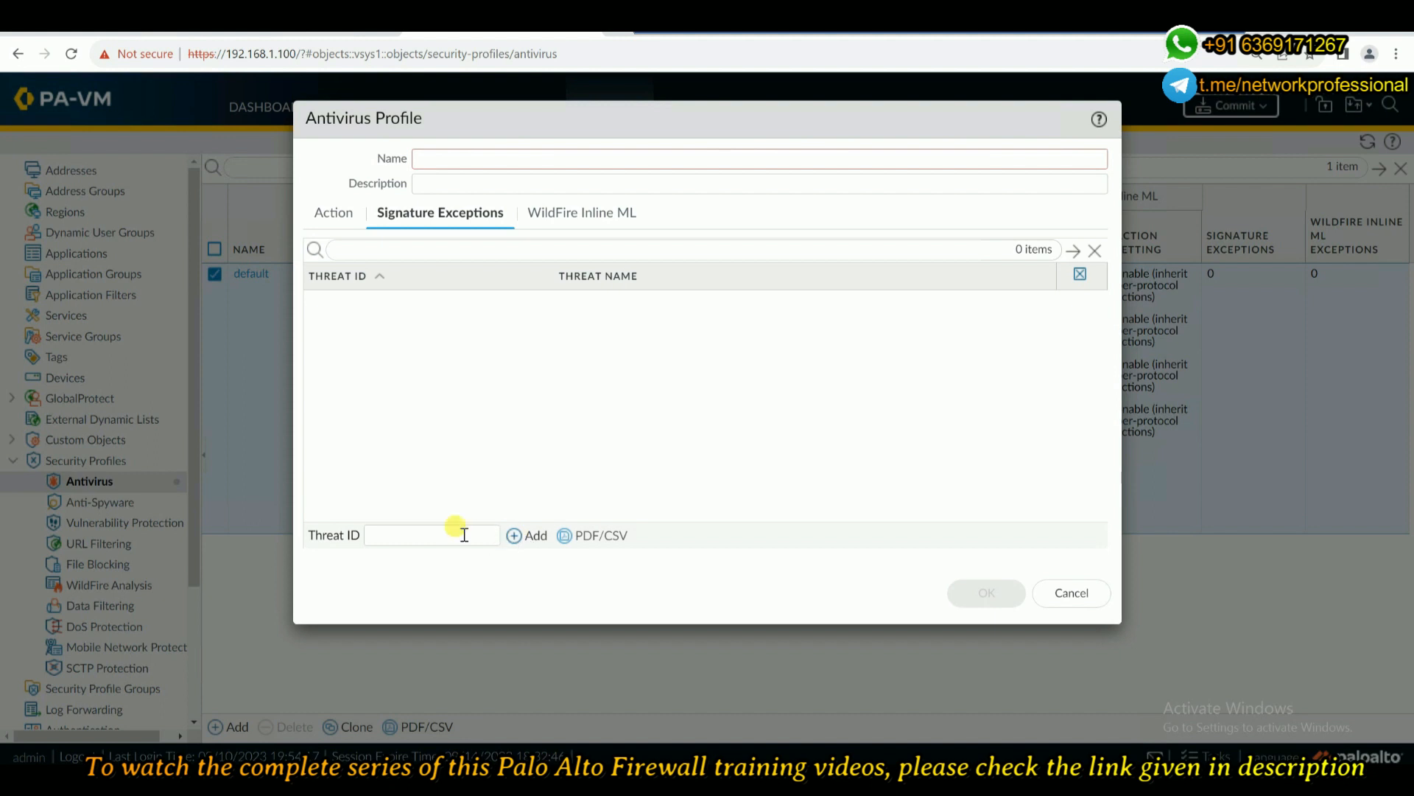
text(100000)
drag(413, 534, 368, 535)
click(524, 535)
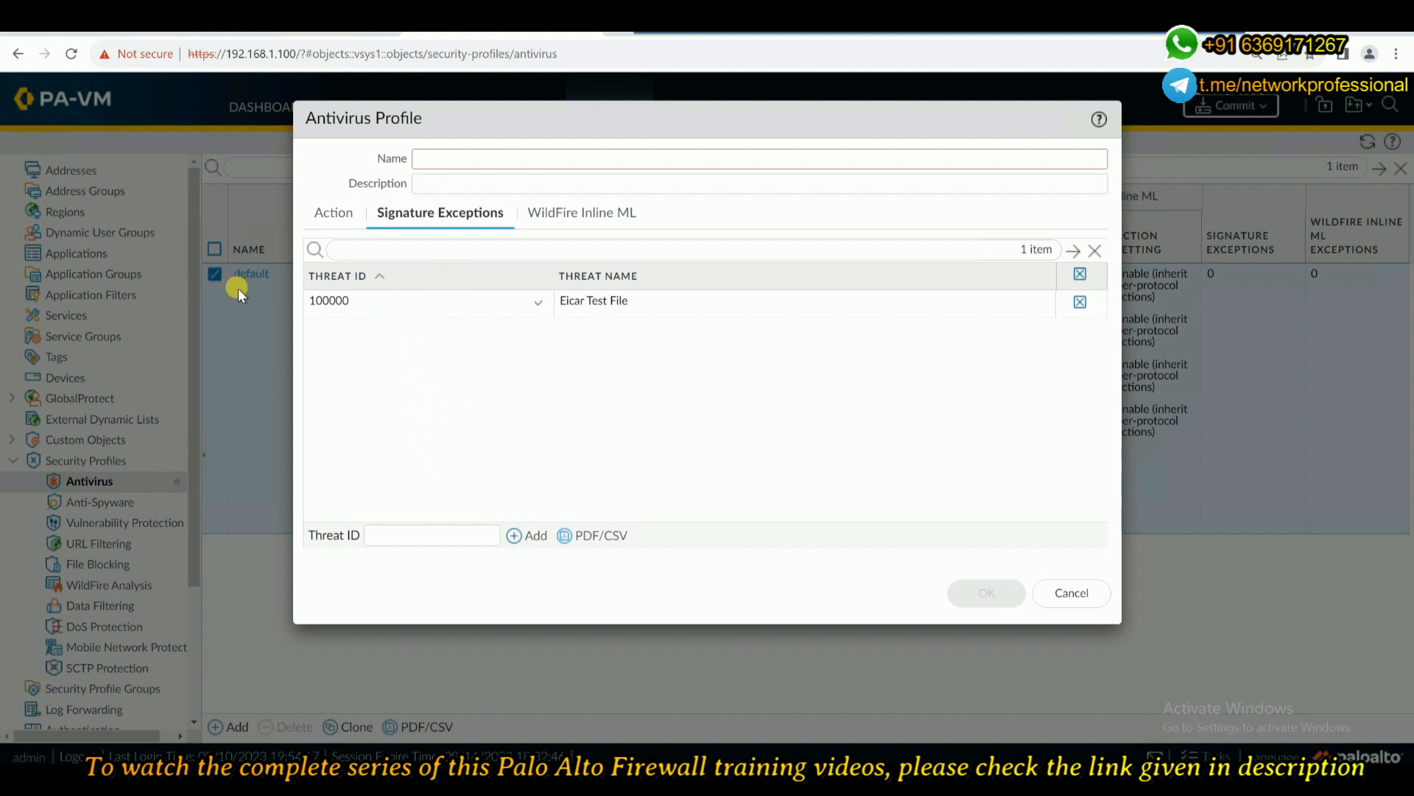
drag(522, 108, 710, 323)
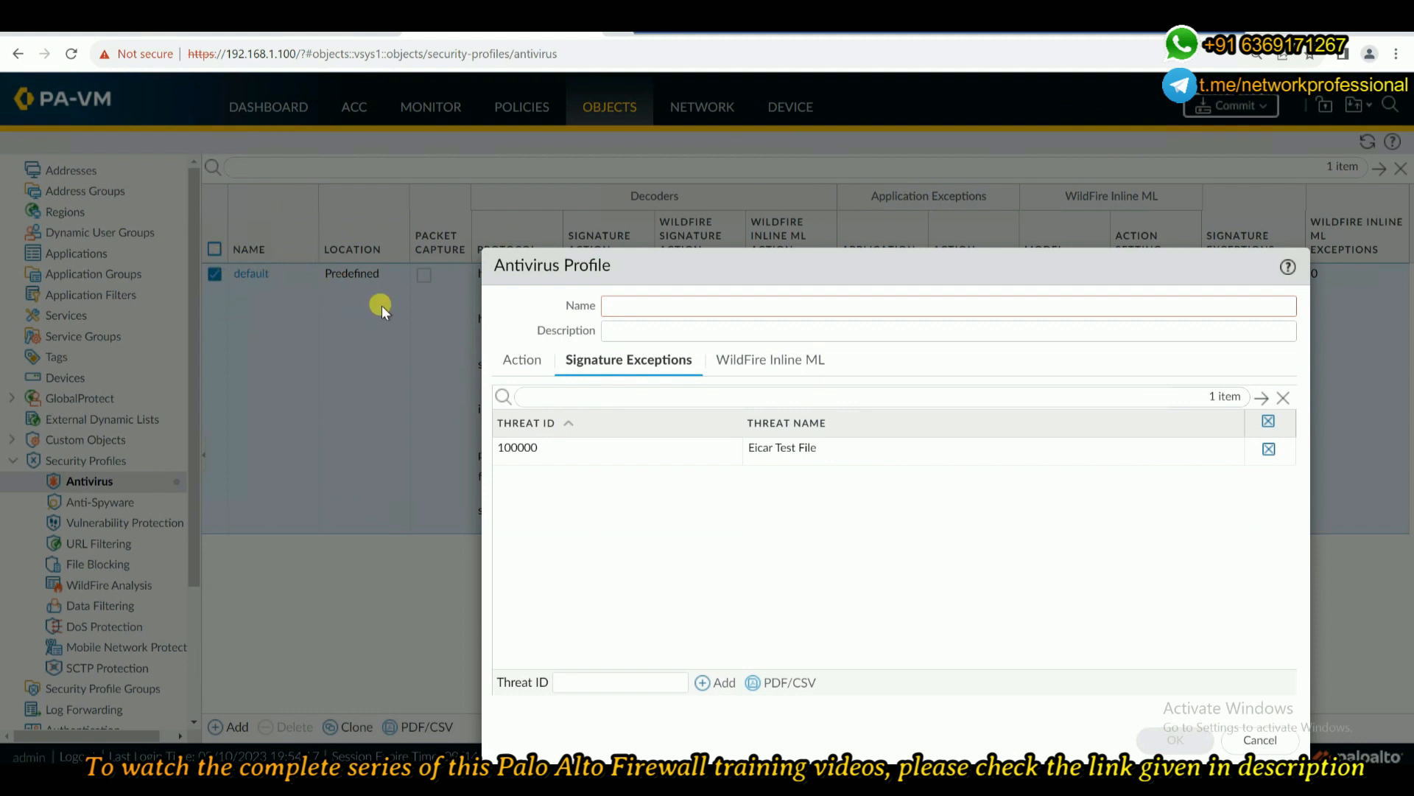
drag(911, 261, 894, 198)
click(347, 354)
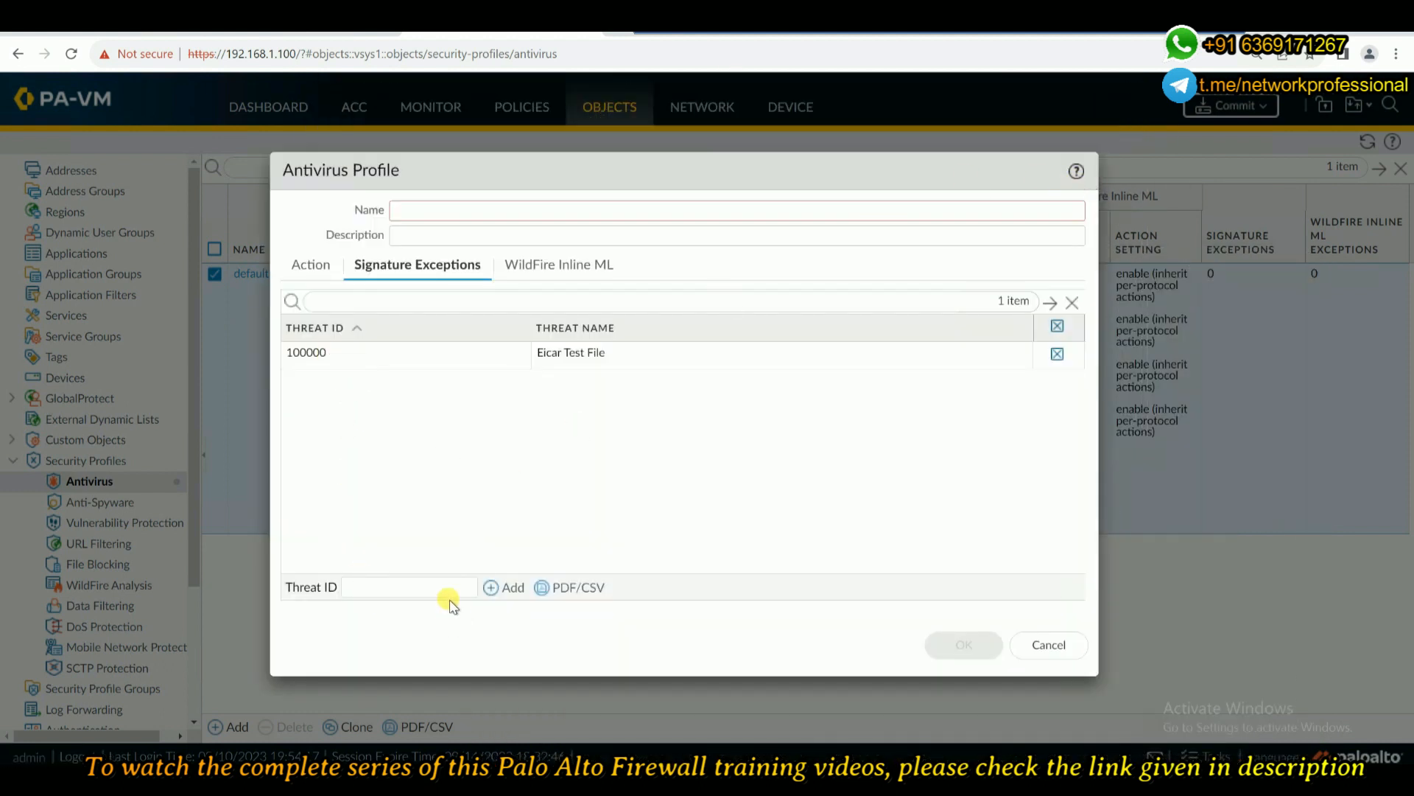
click(308, 266)
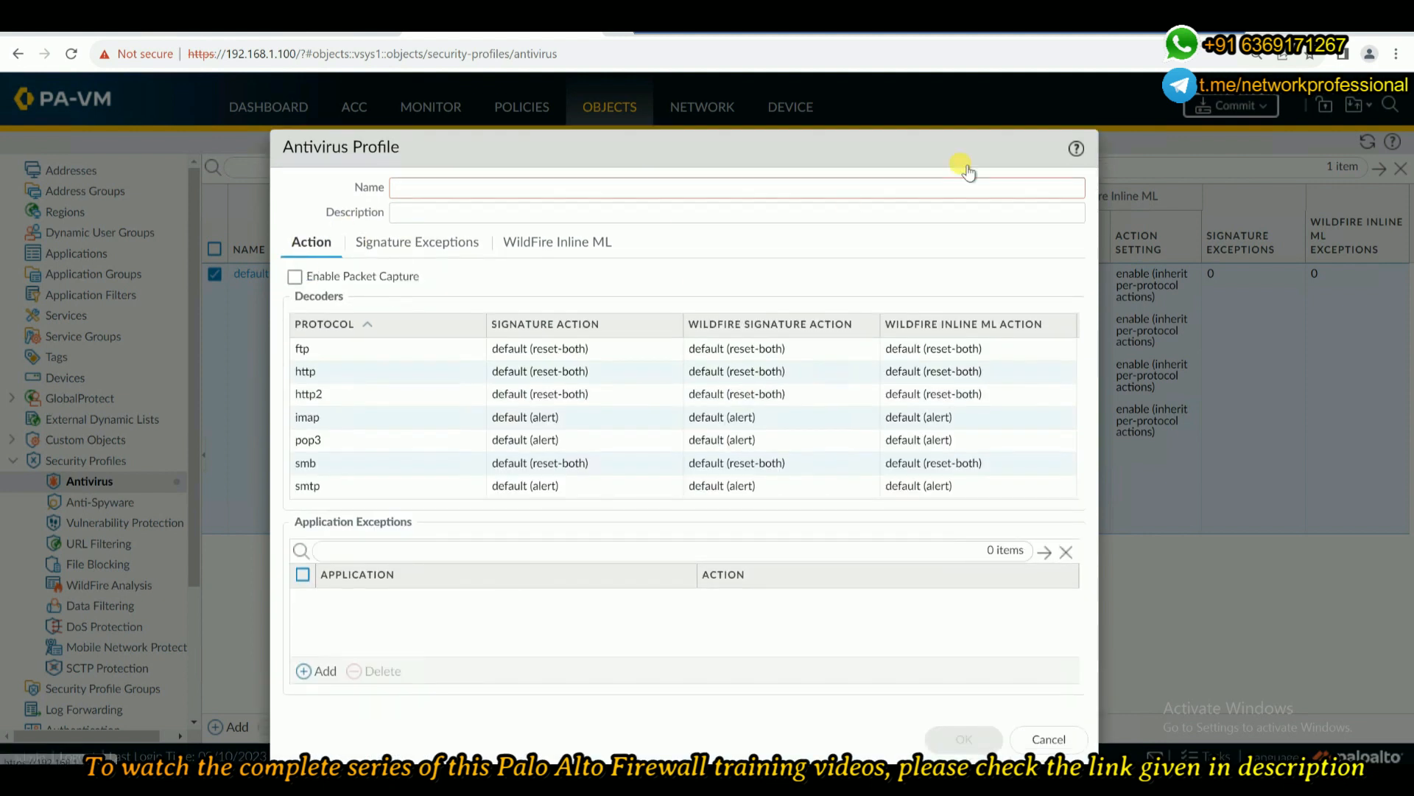
click(1046, 740)
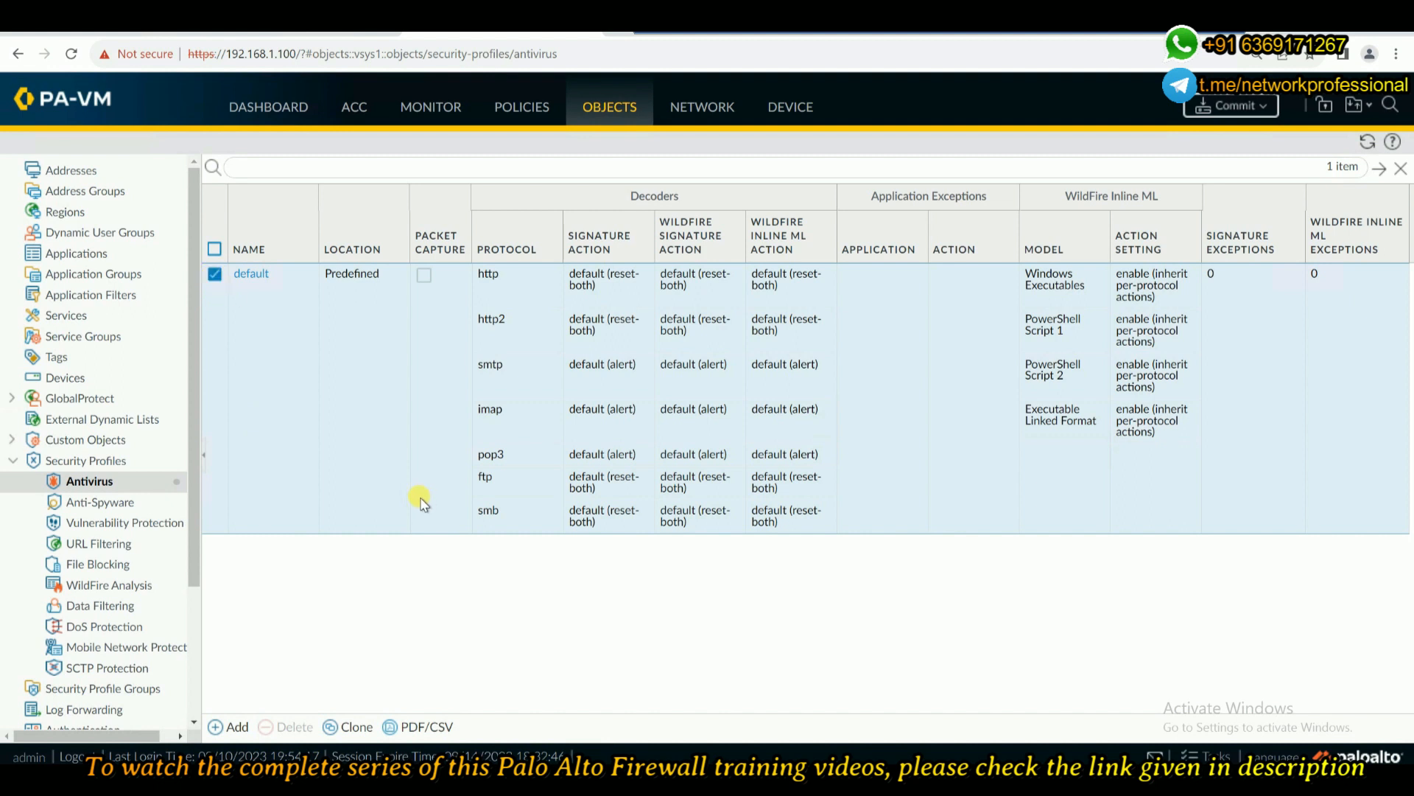
Clone the default antivirus profile, keeping the option to error out on the first detected validation error
click(341, 727)
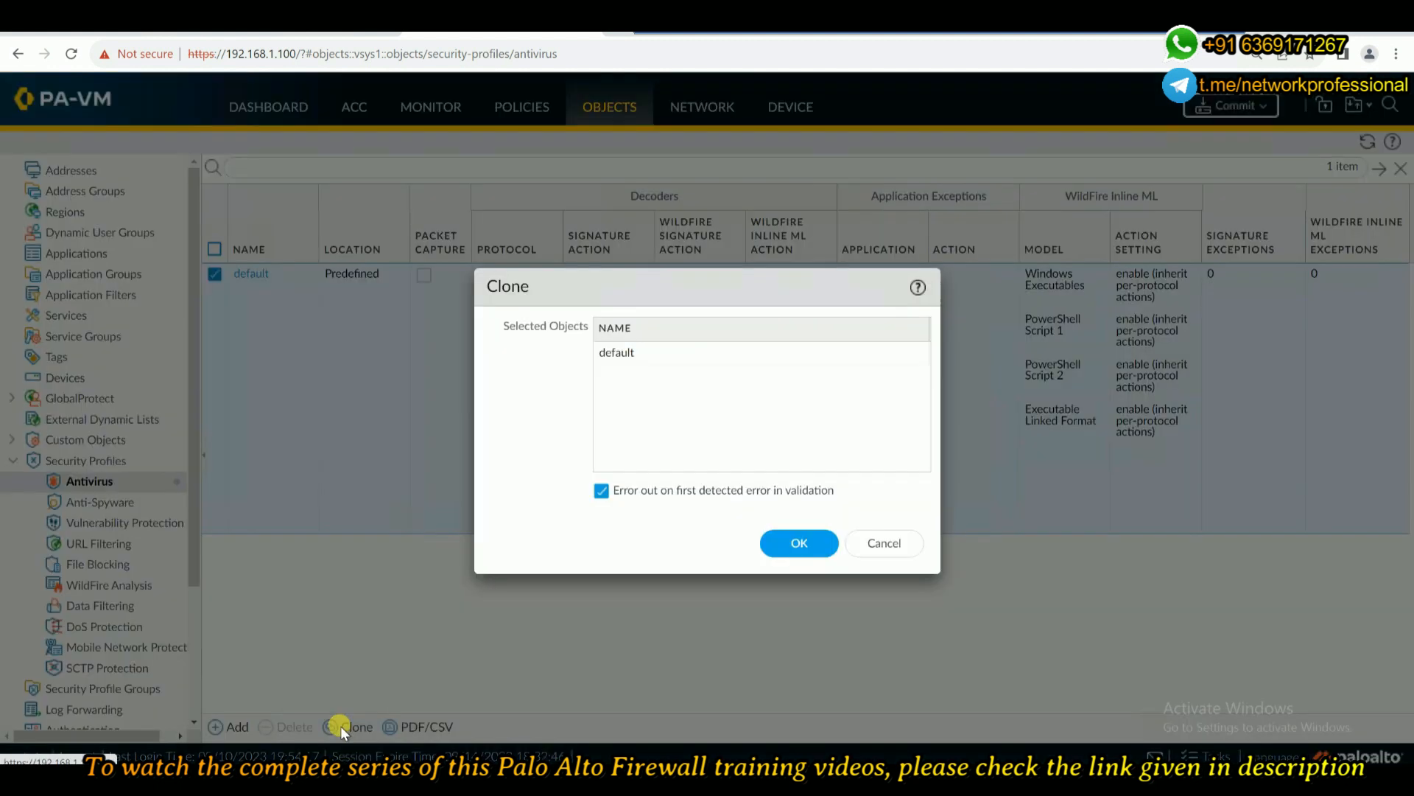
click(813, 541)
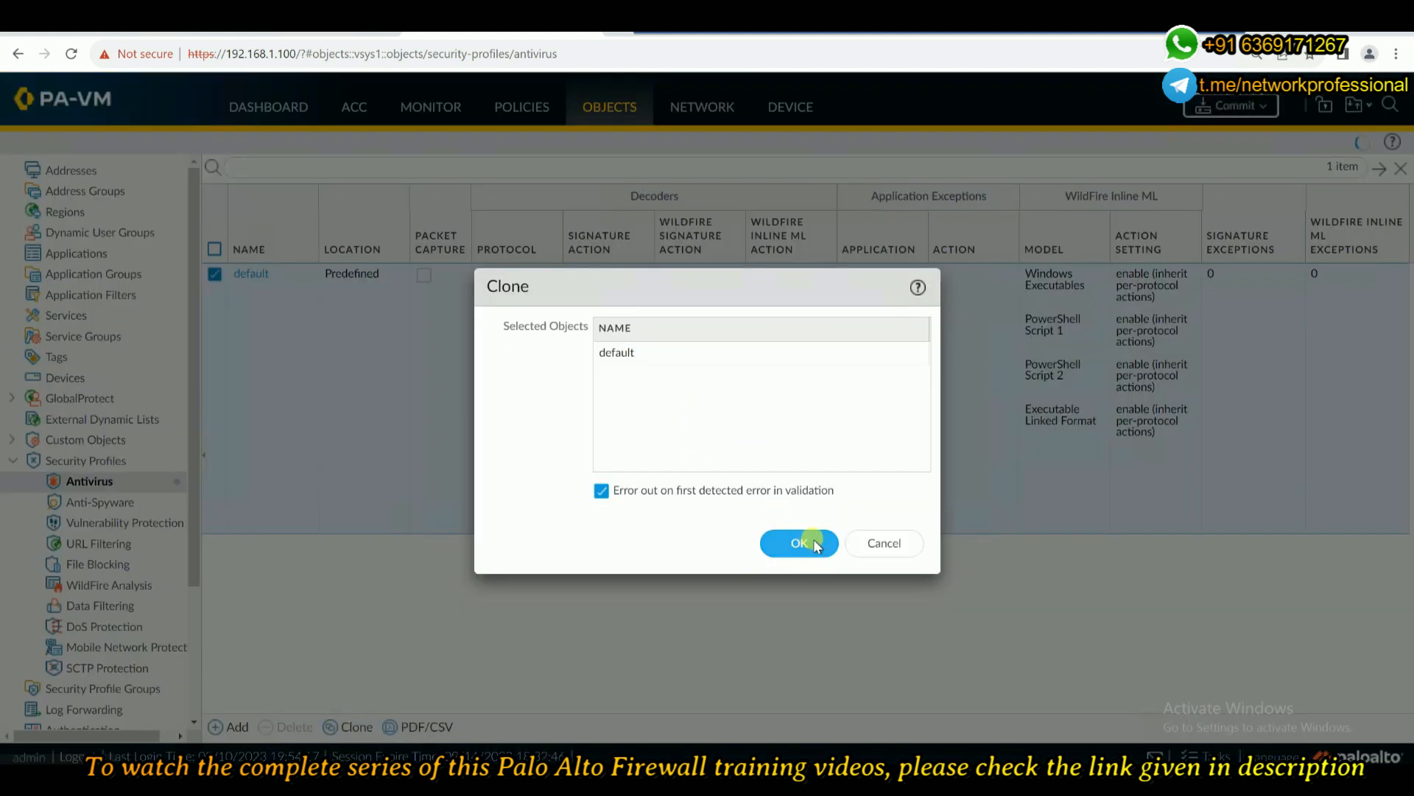
scroll(253, 458, down, 1)
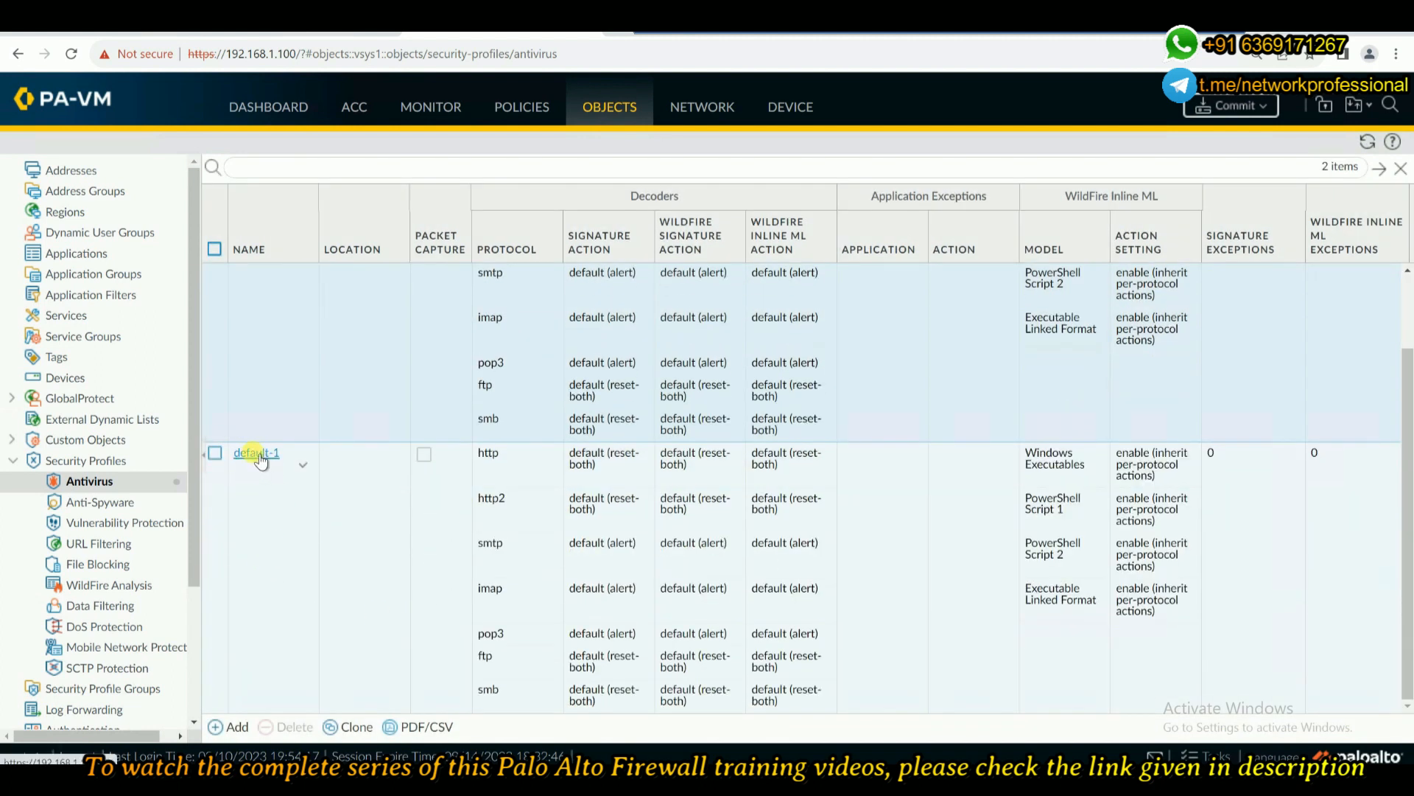
Add threat ID 100000 to the signature exceptions of the cloned antivirus profile and save it
click(258, 453)
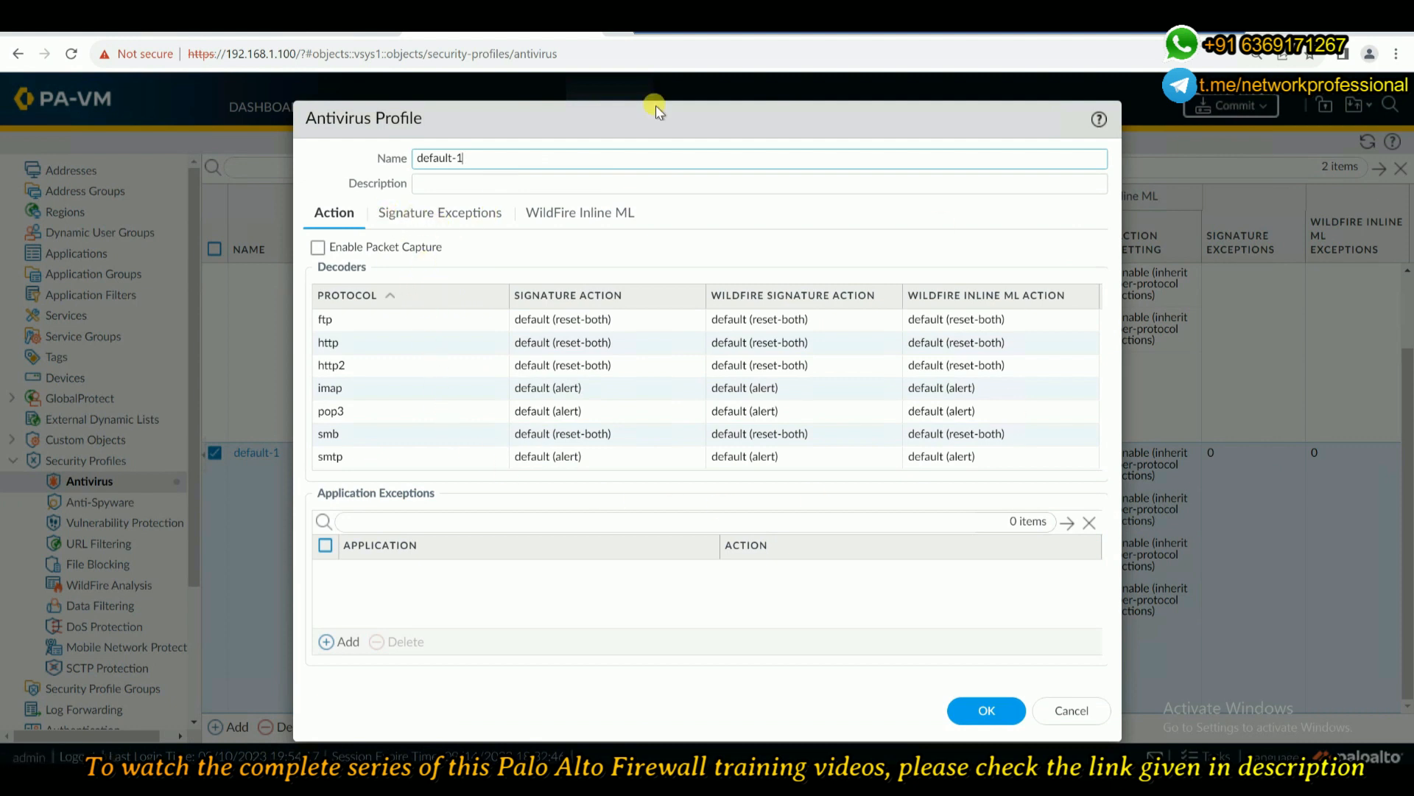
click(458, 214)
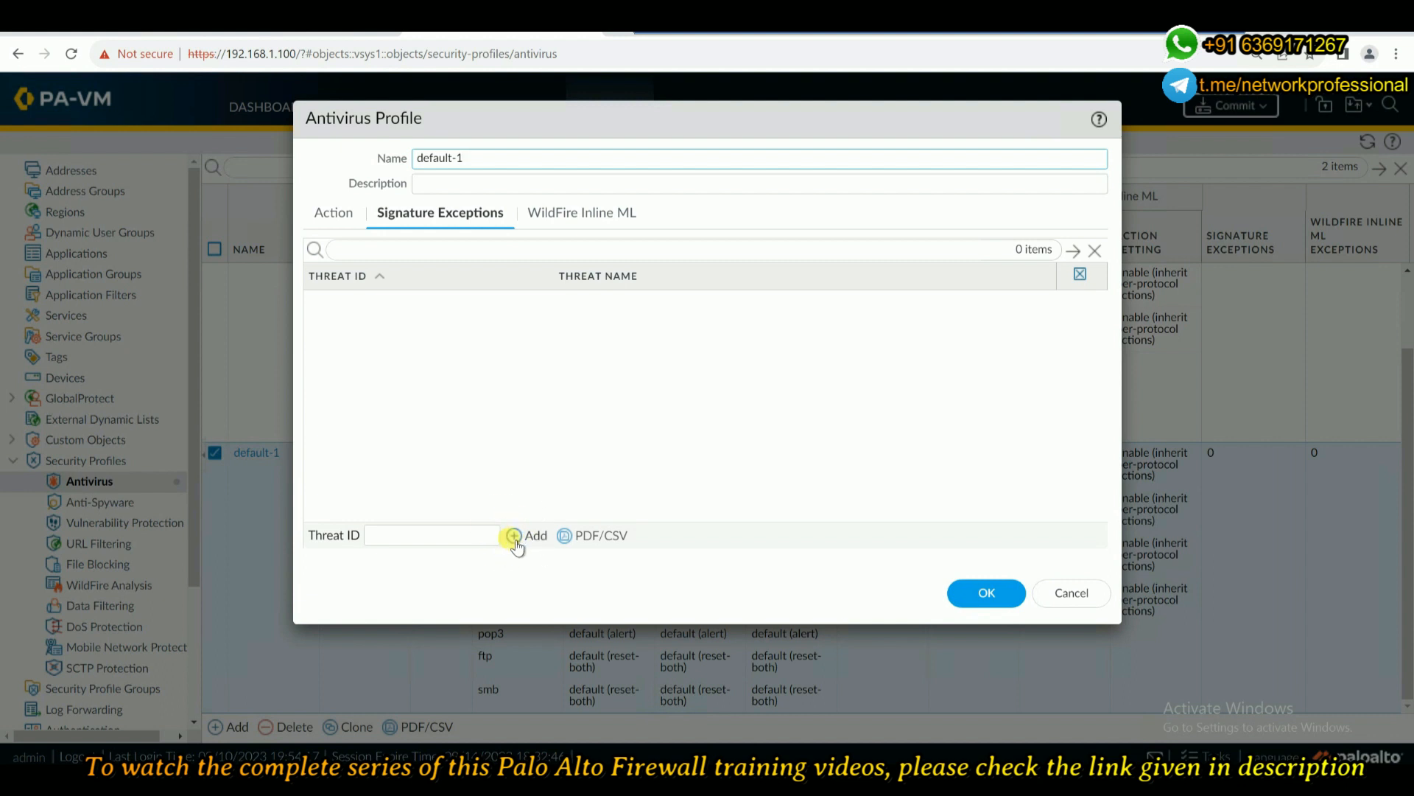
click(452, 532)
text(100000)
click(540, 535)
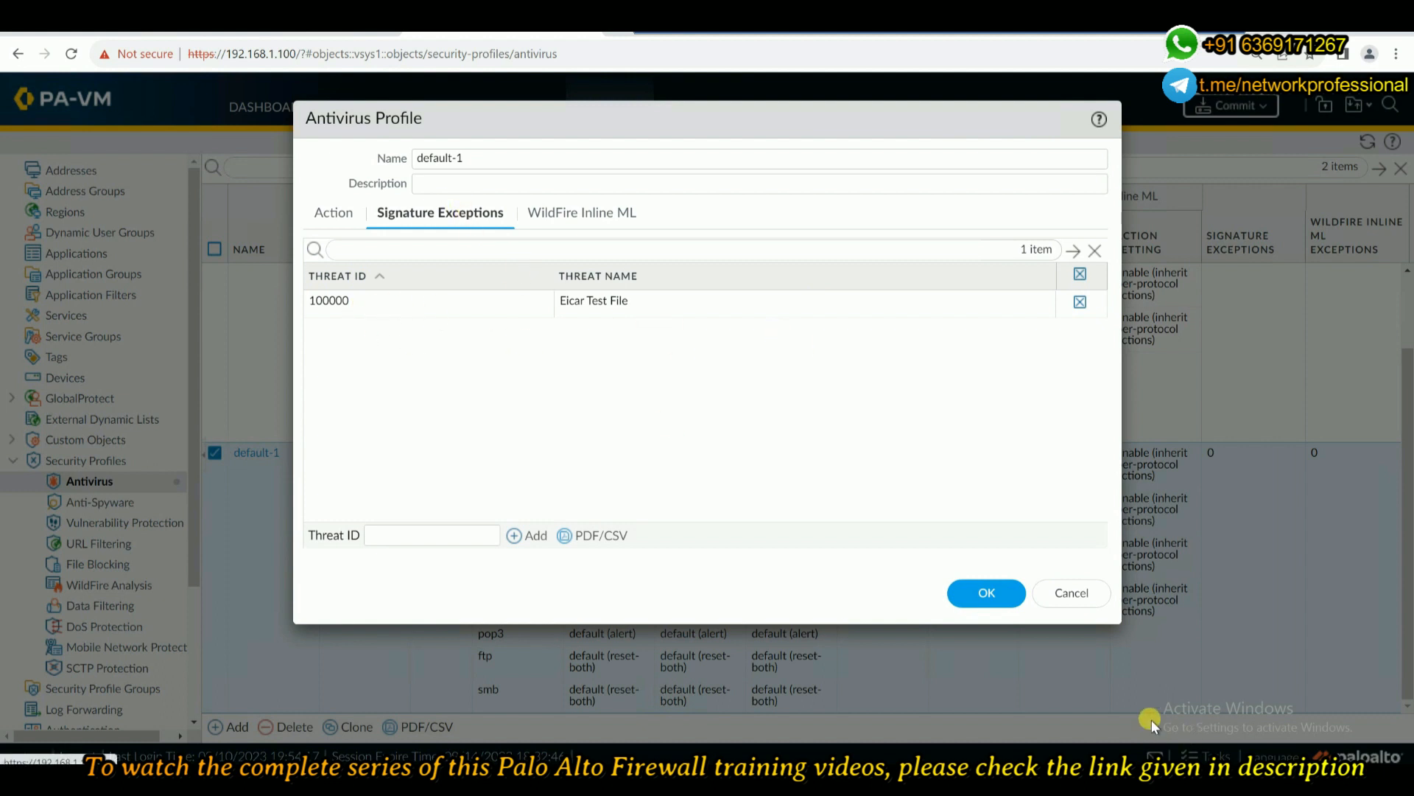
click(1003, 596)
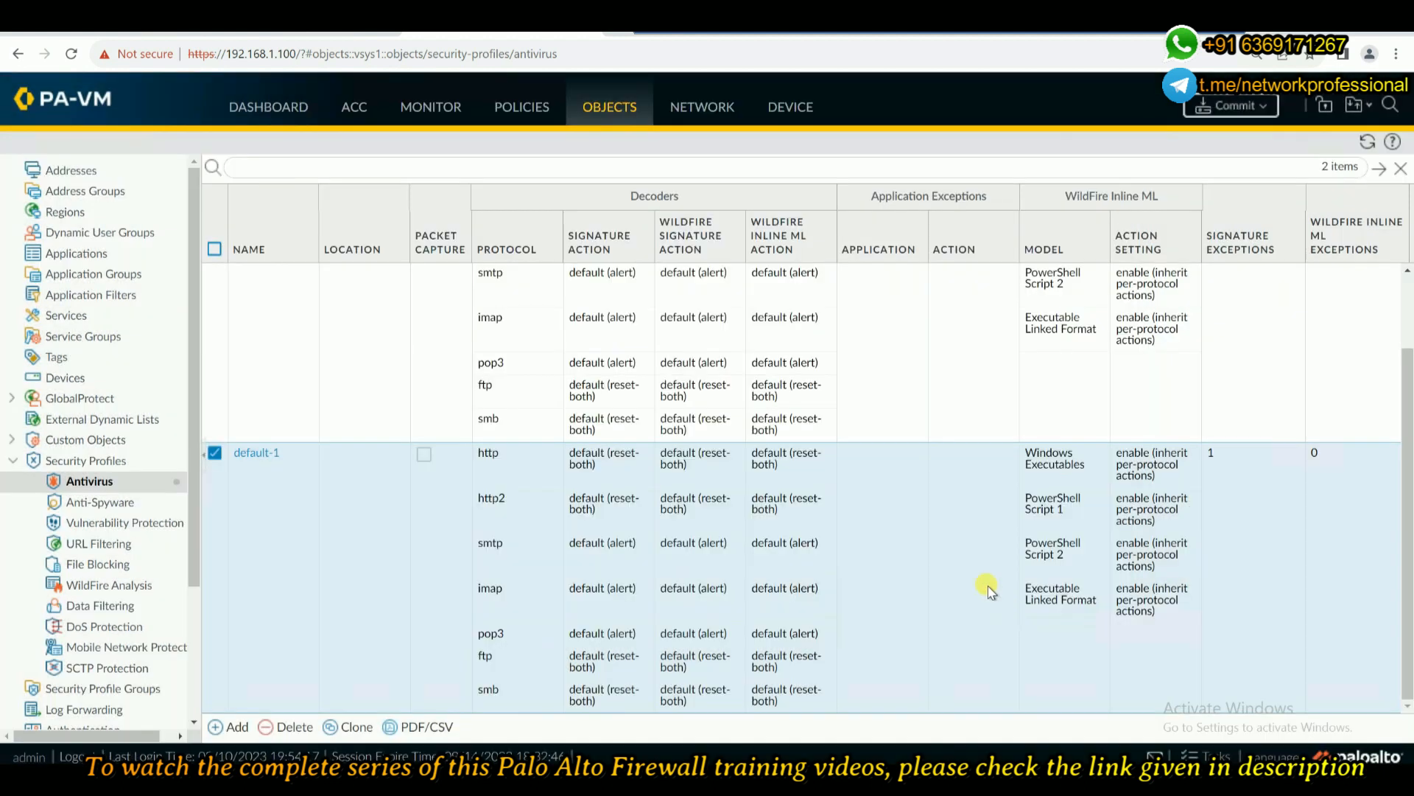
Rename the cloned antivirus profile to my-antivirus-profile and save it
scroll(284, 479, up, 3)
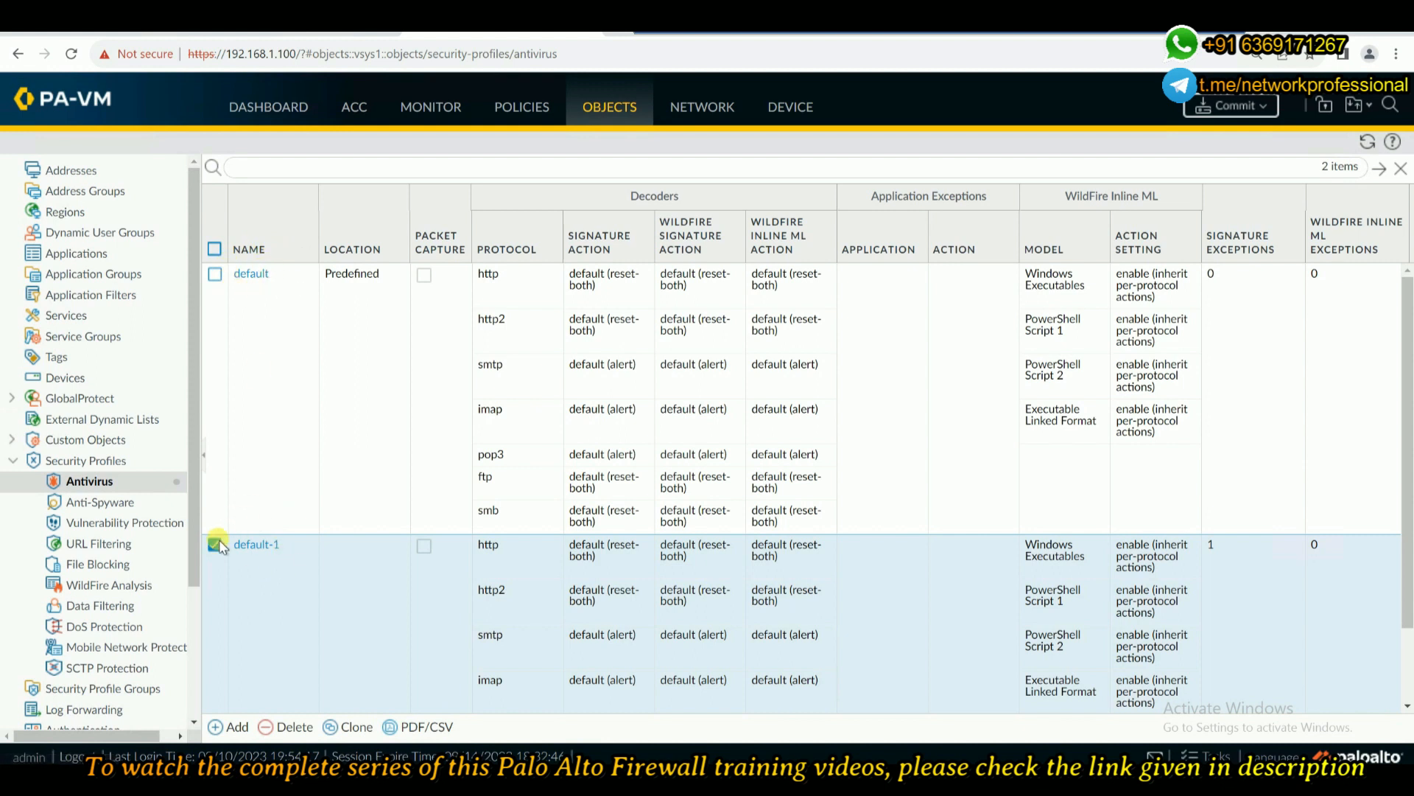
click(251, 543)
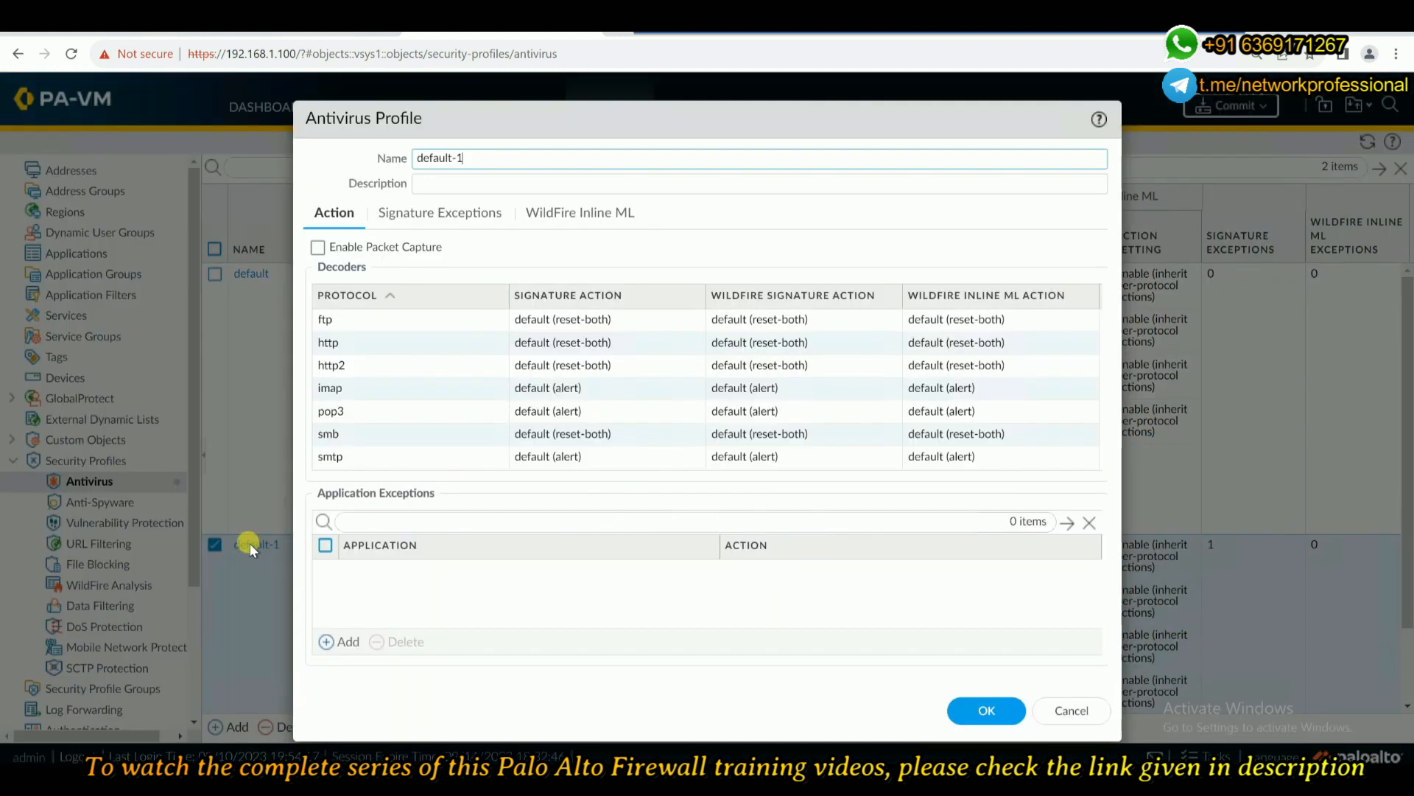
drag(469, 153, 406, 147)
key(BackSpace)
text(my-antivirus-profile)
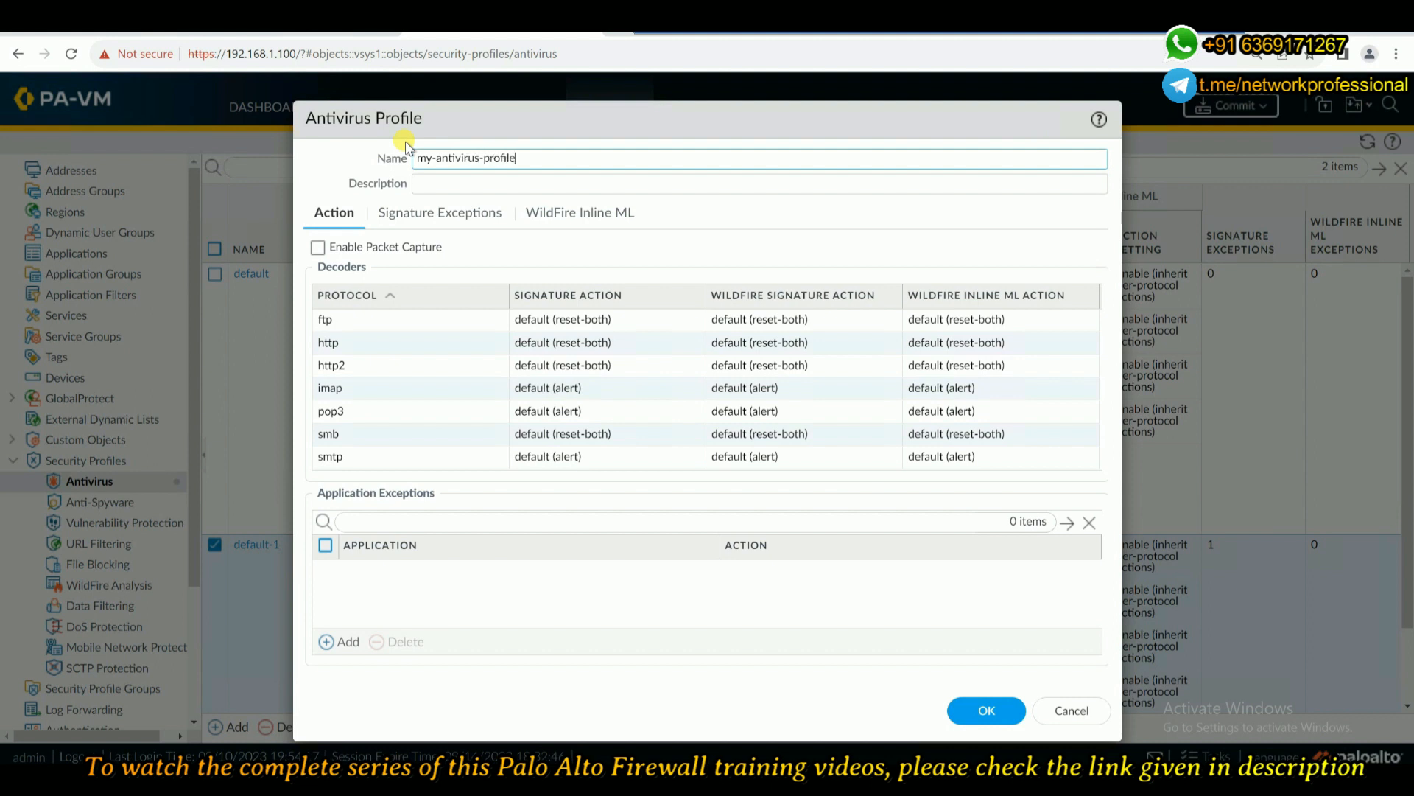
click(984, 708)
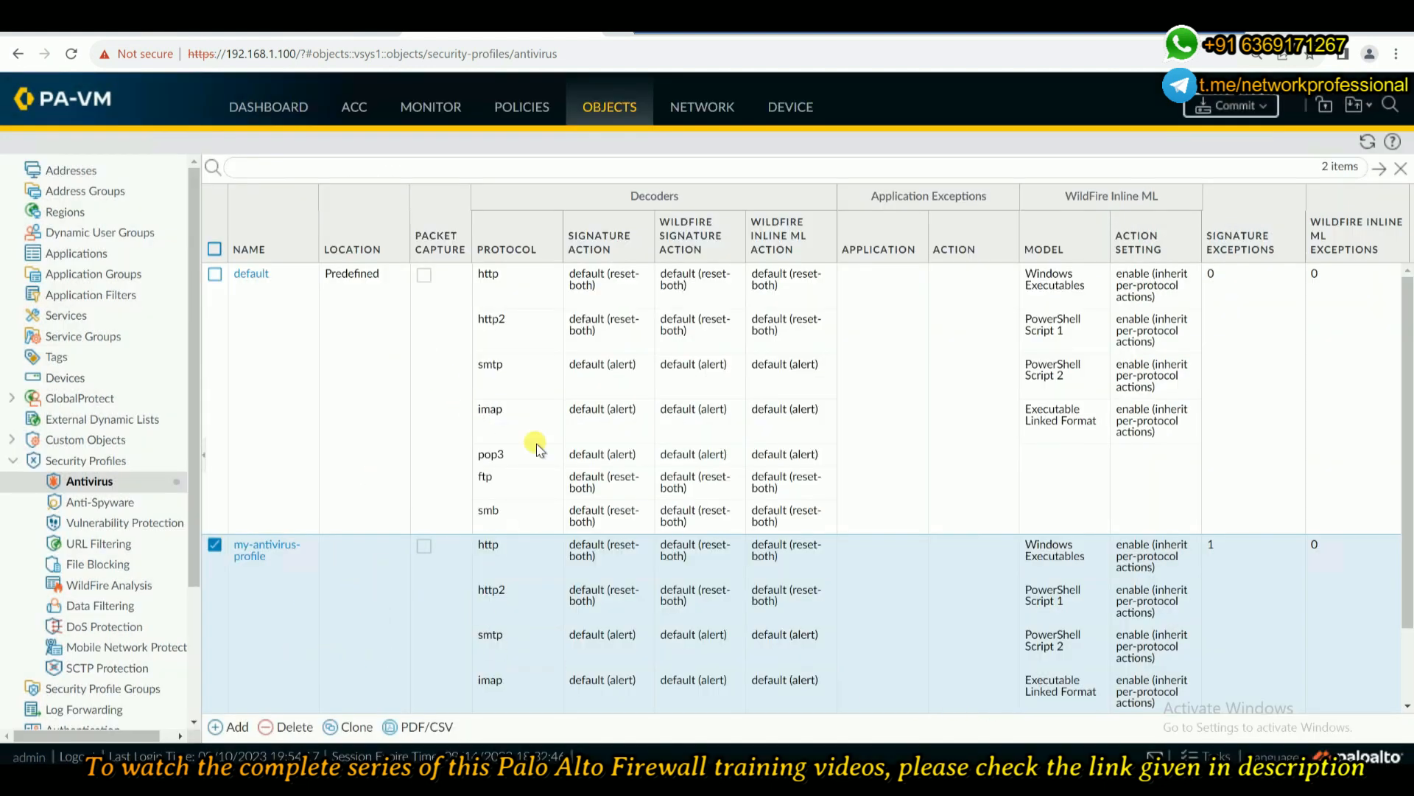
Set the antivirus profile of the In-2-Out security policy rule to my-antivirus-profile and save the rule
click(507, 105)
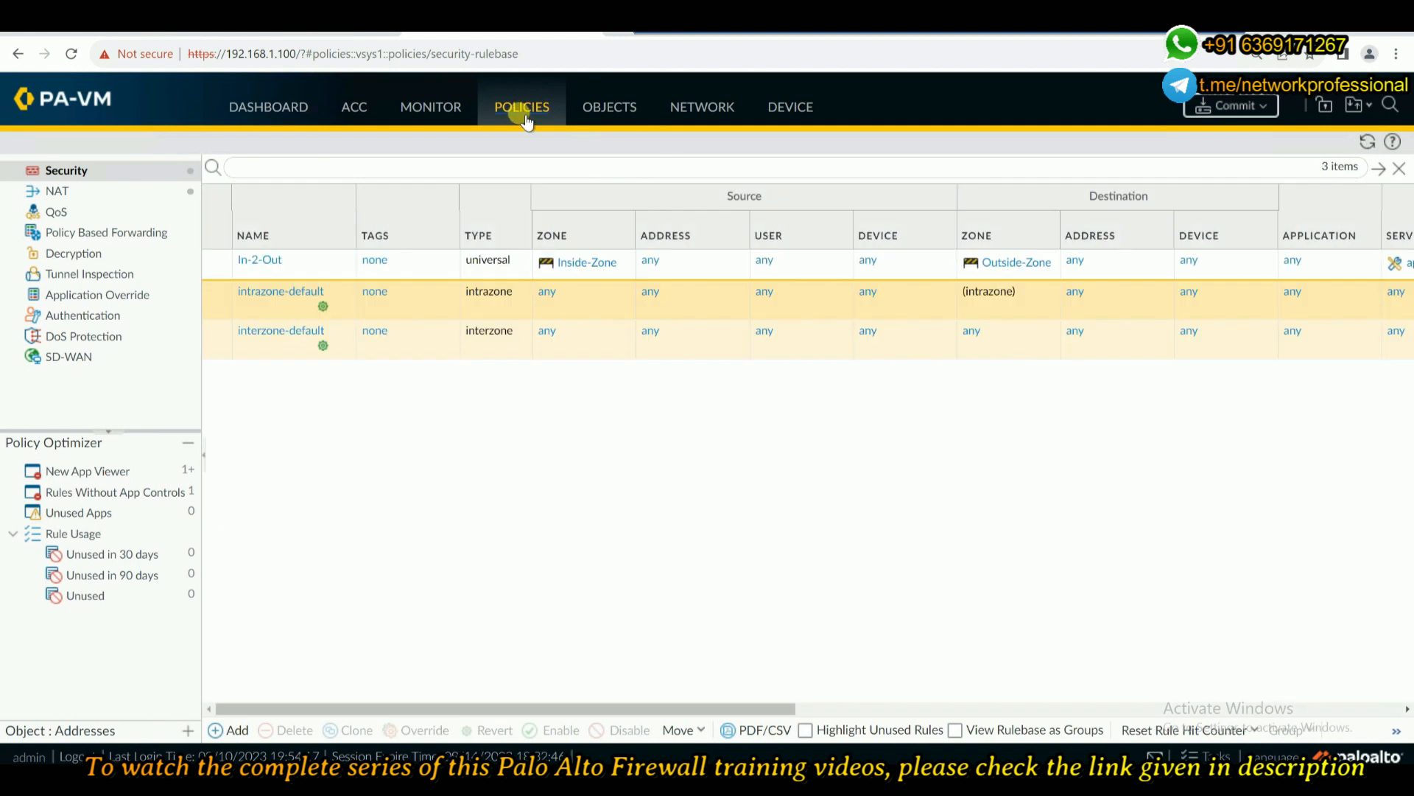
click(263, 259)
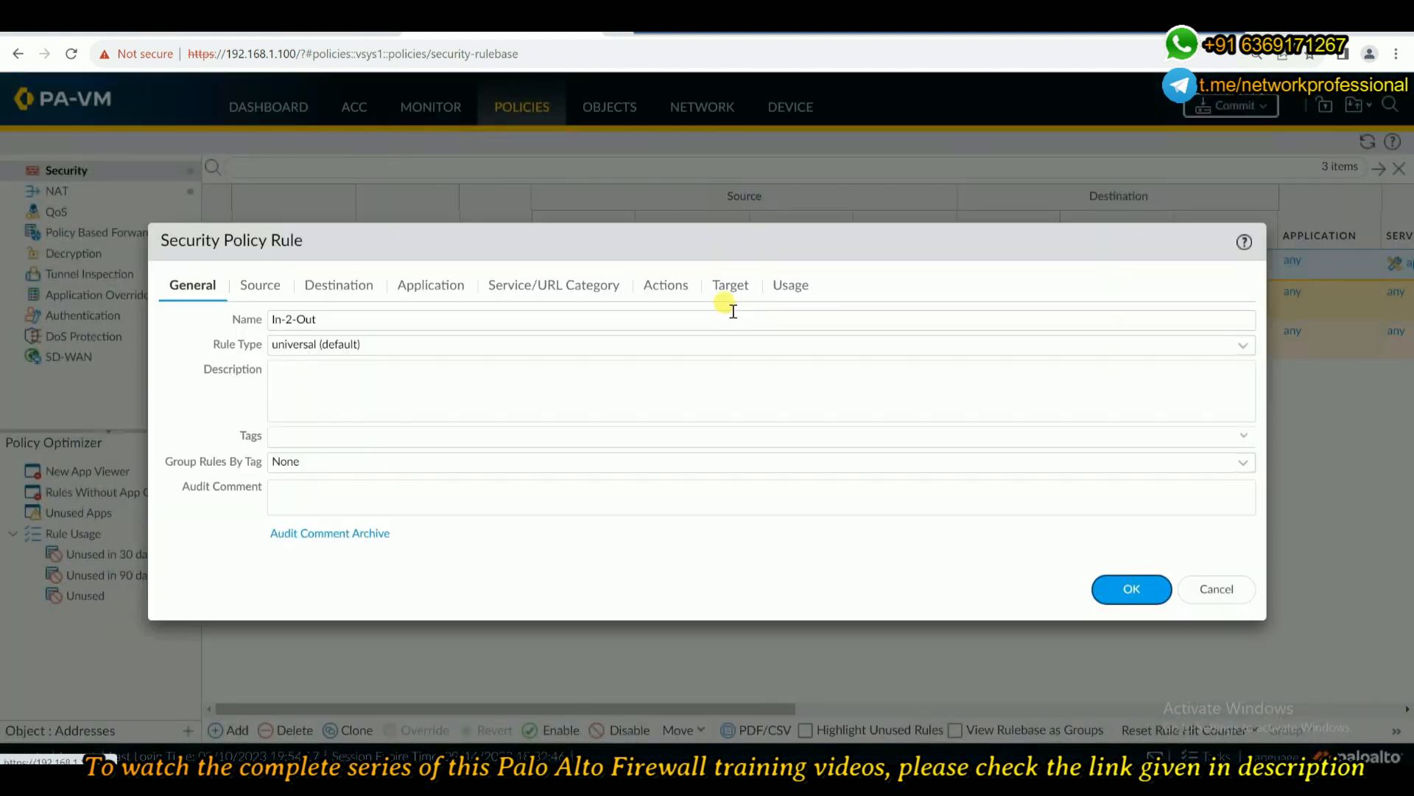
click(670, 287)
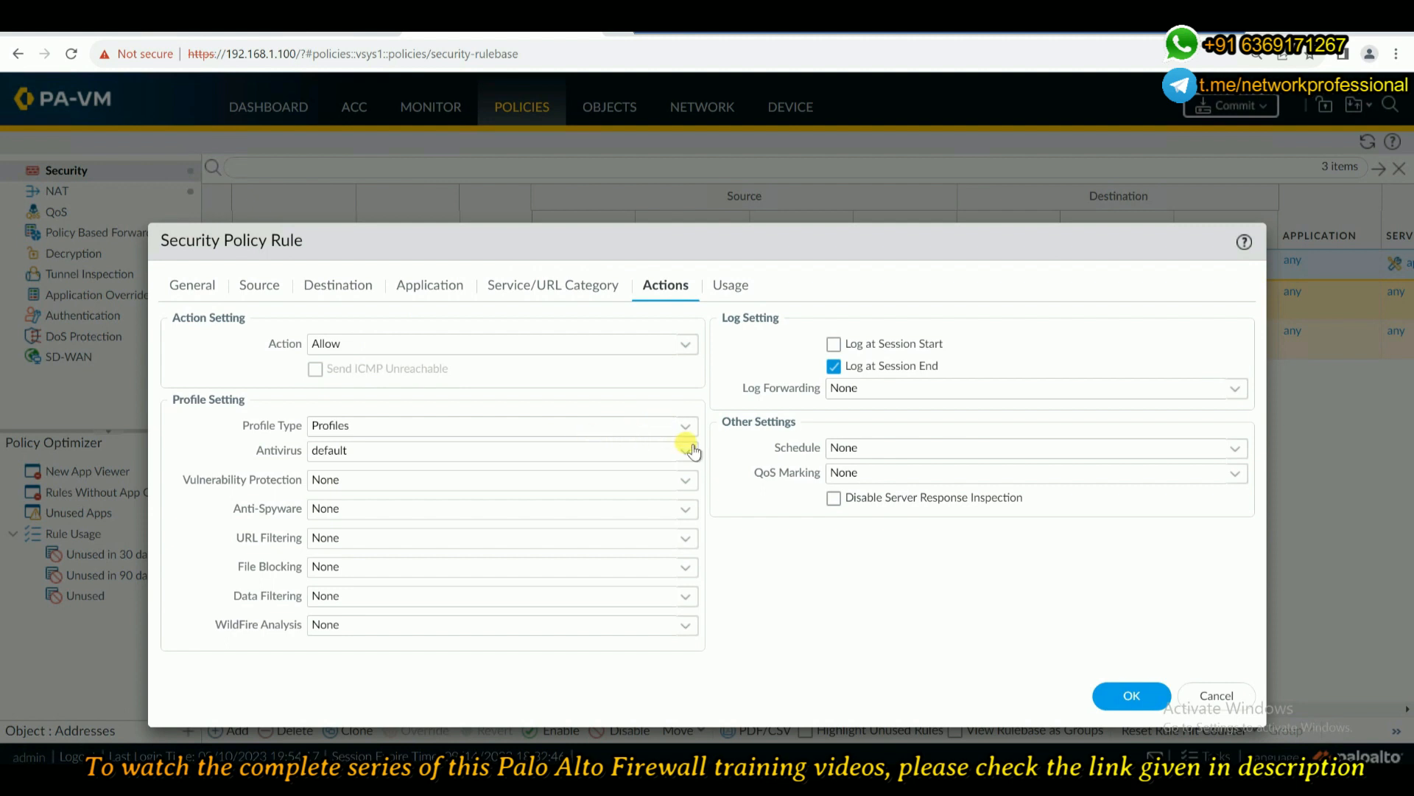
double_click(276, 453)
click(684, 453)
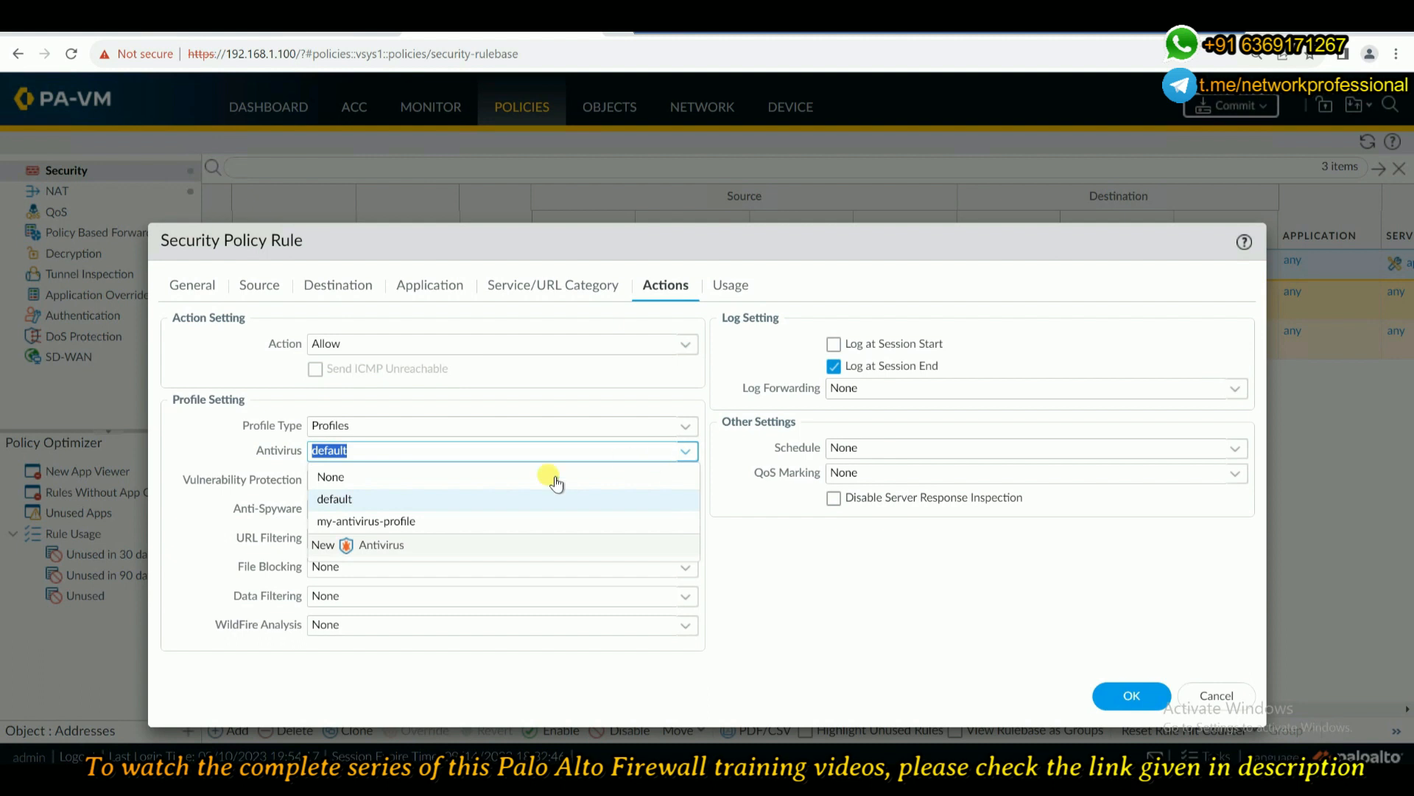
click(371, 521)
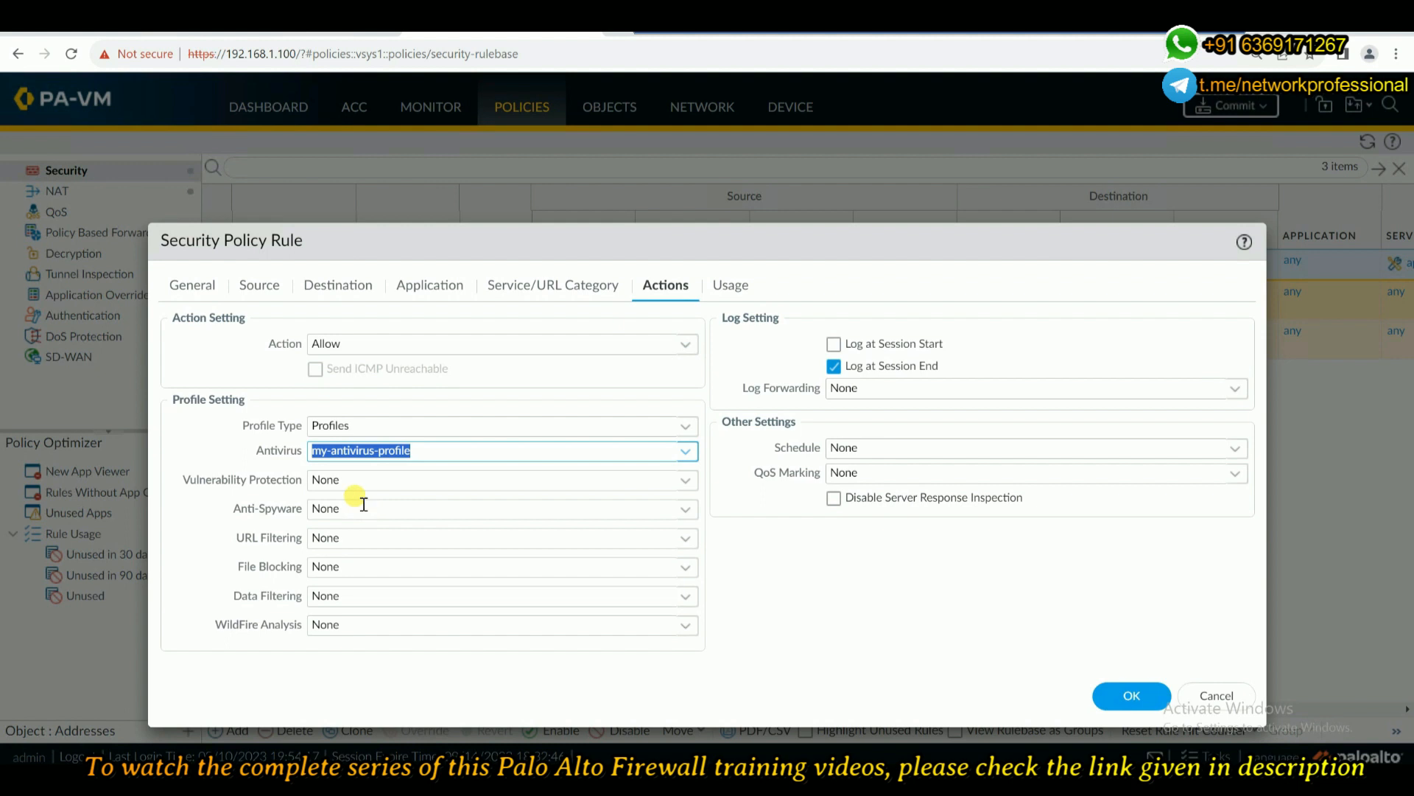
click(442, 456)
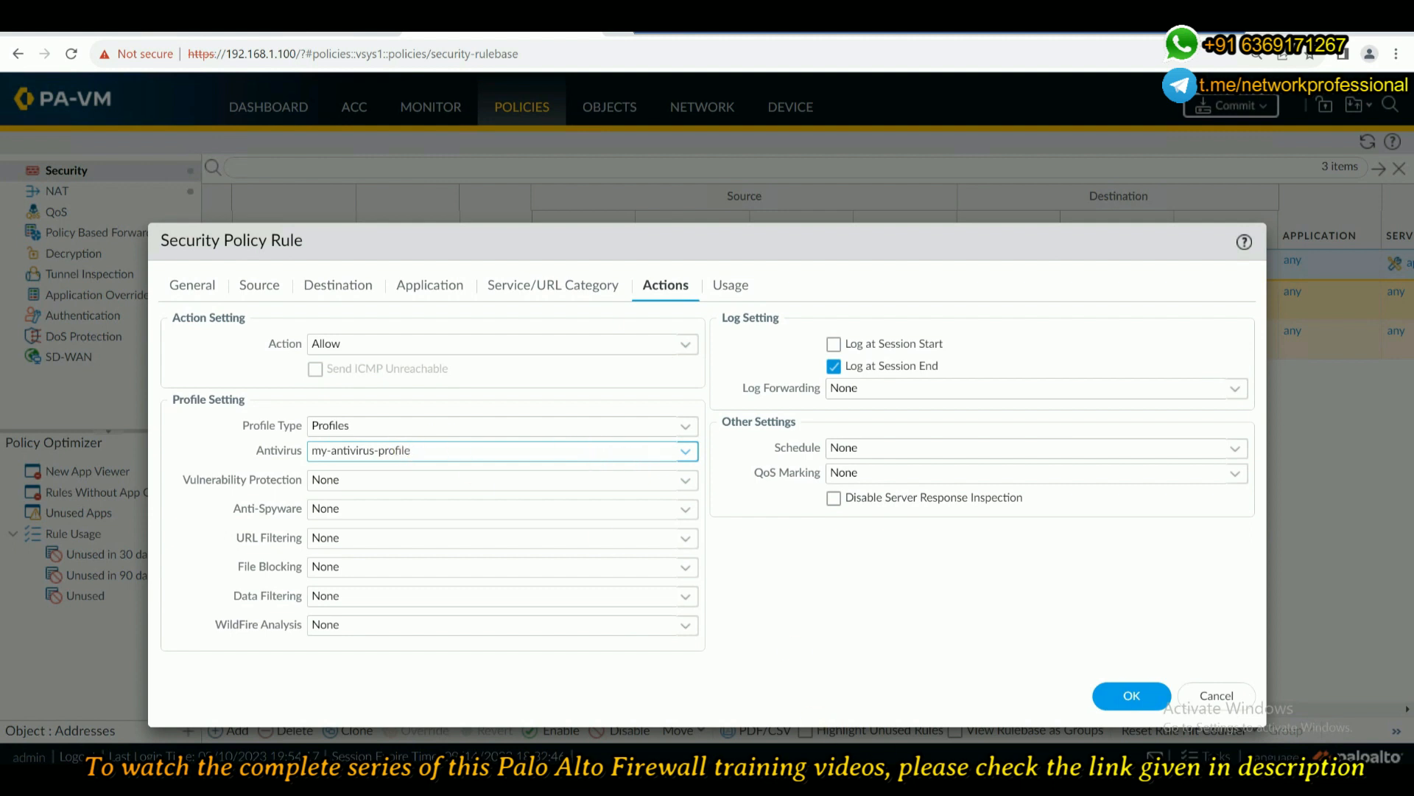
click(1114, 694)
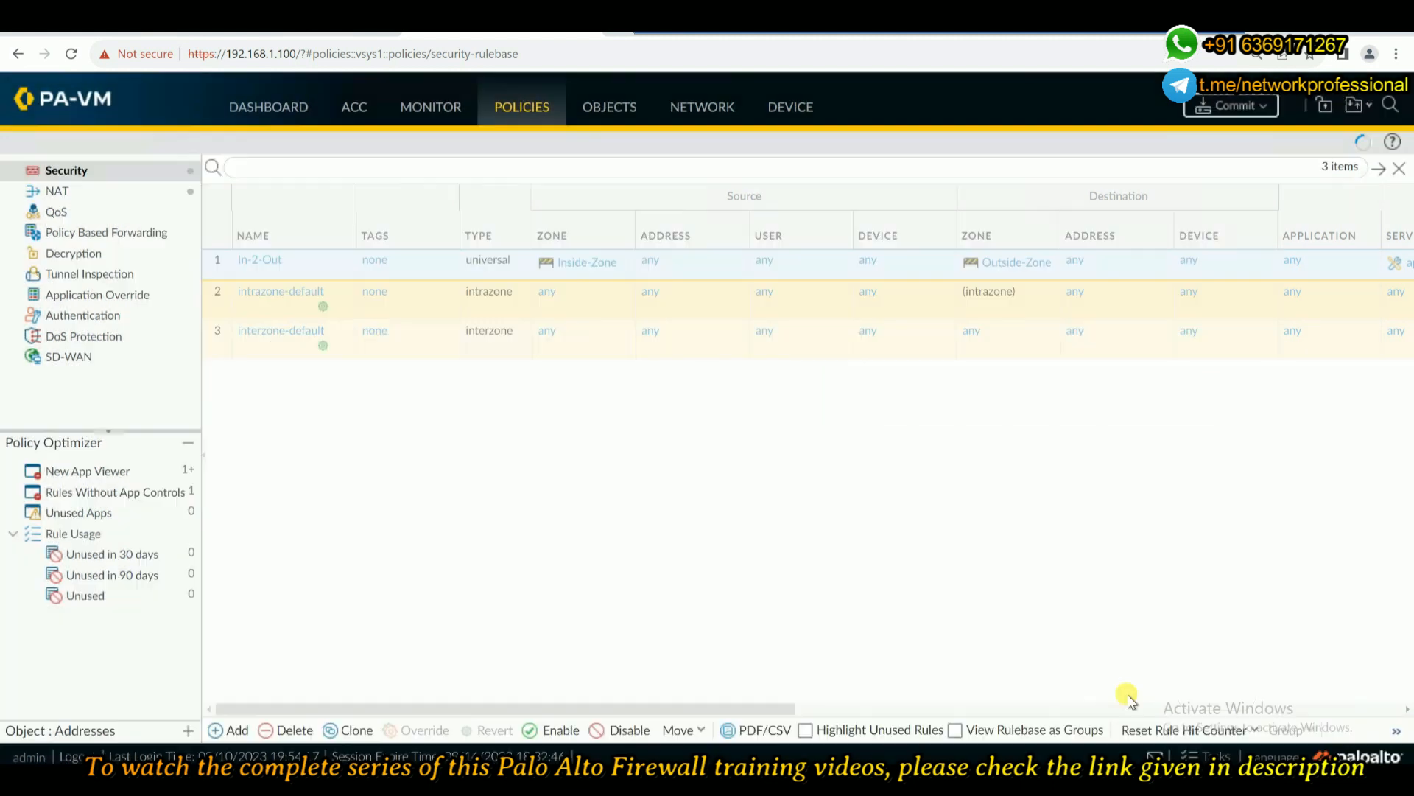
Commit all pending policy and object changes to the running configuration and close the commit status
click(1225, 107)
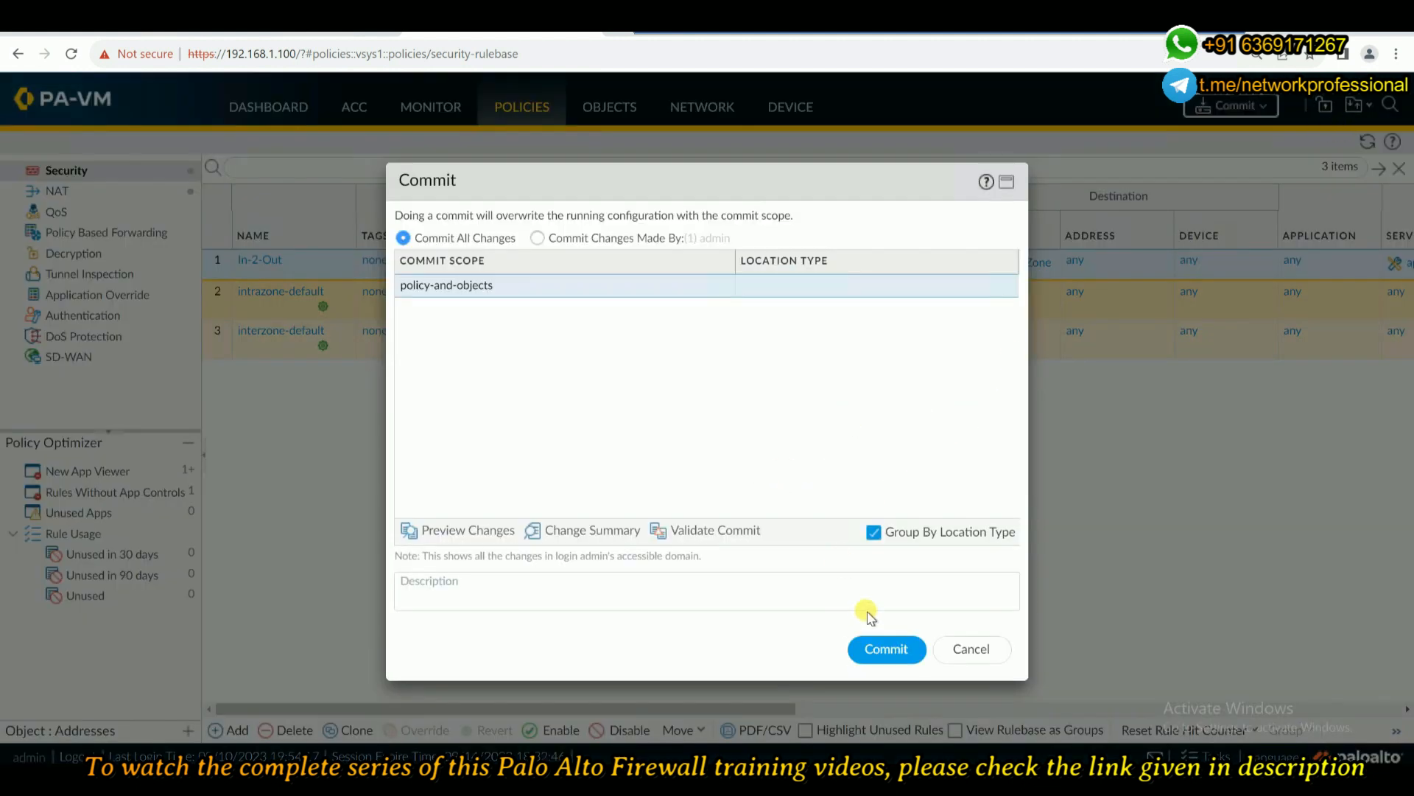
click(884, 648)
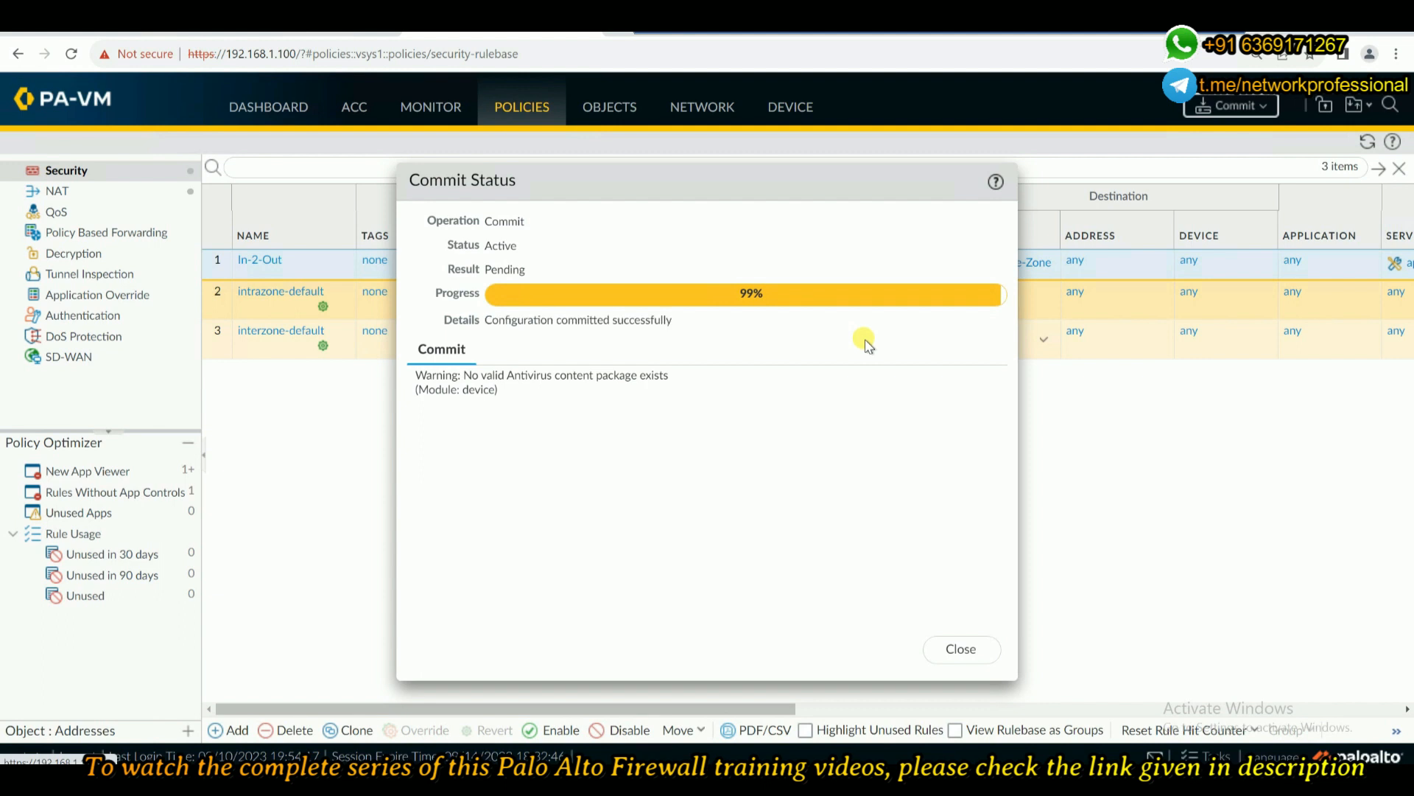
drag(490, 320, 687, 329)
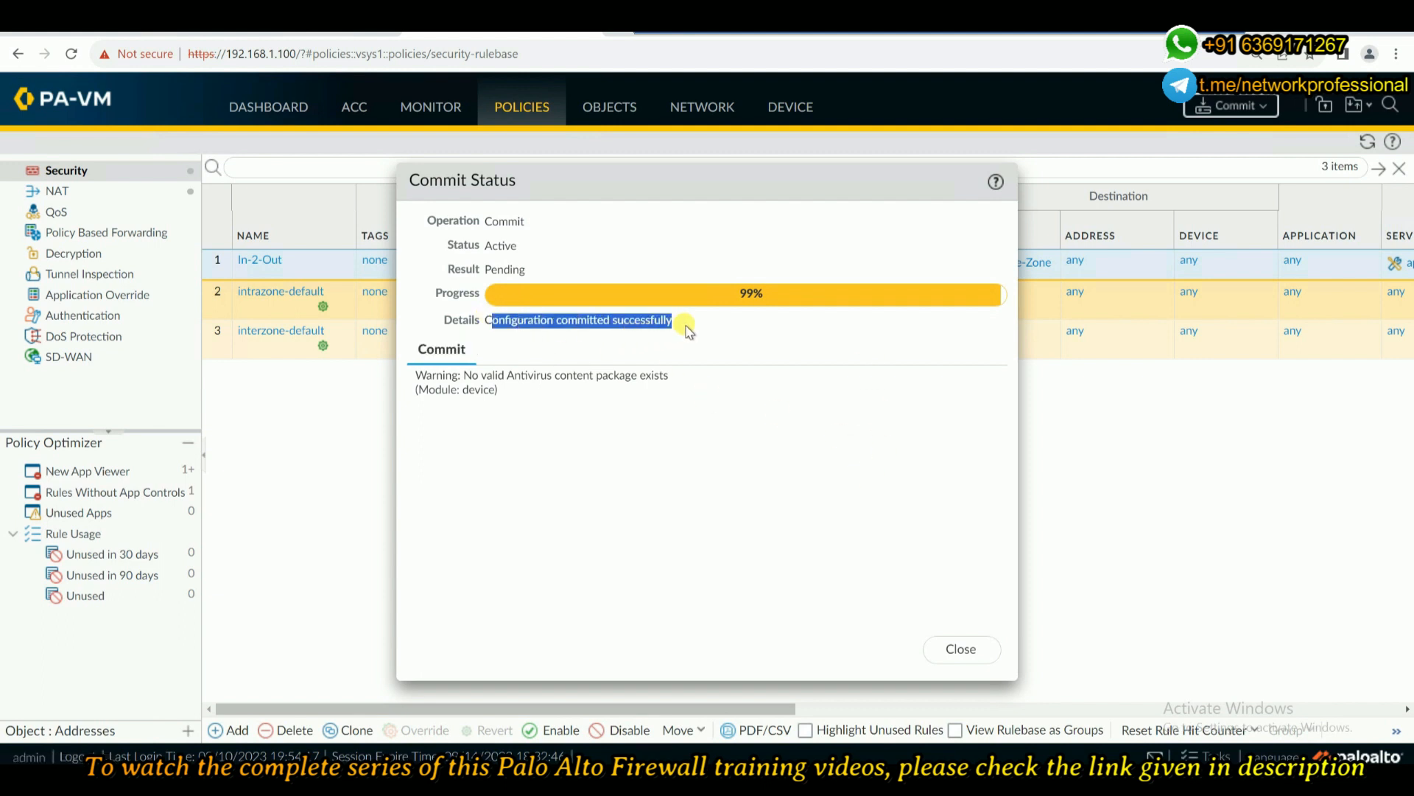
click(961, 650)
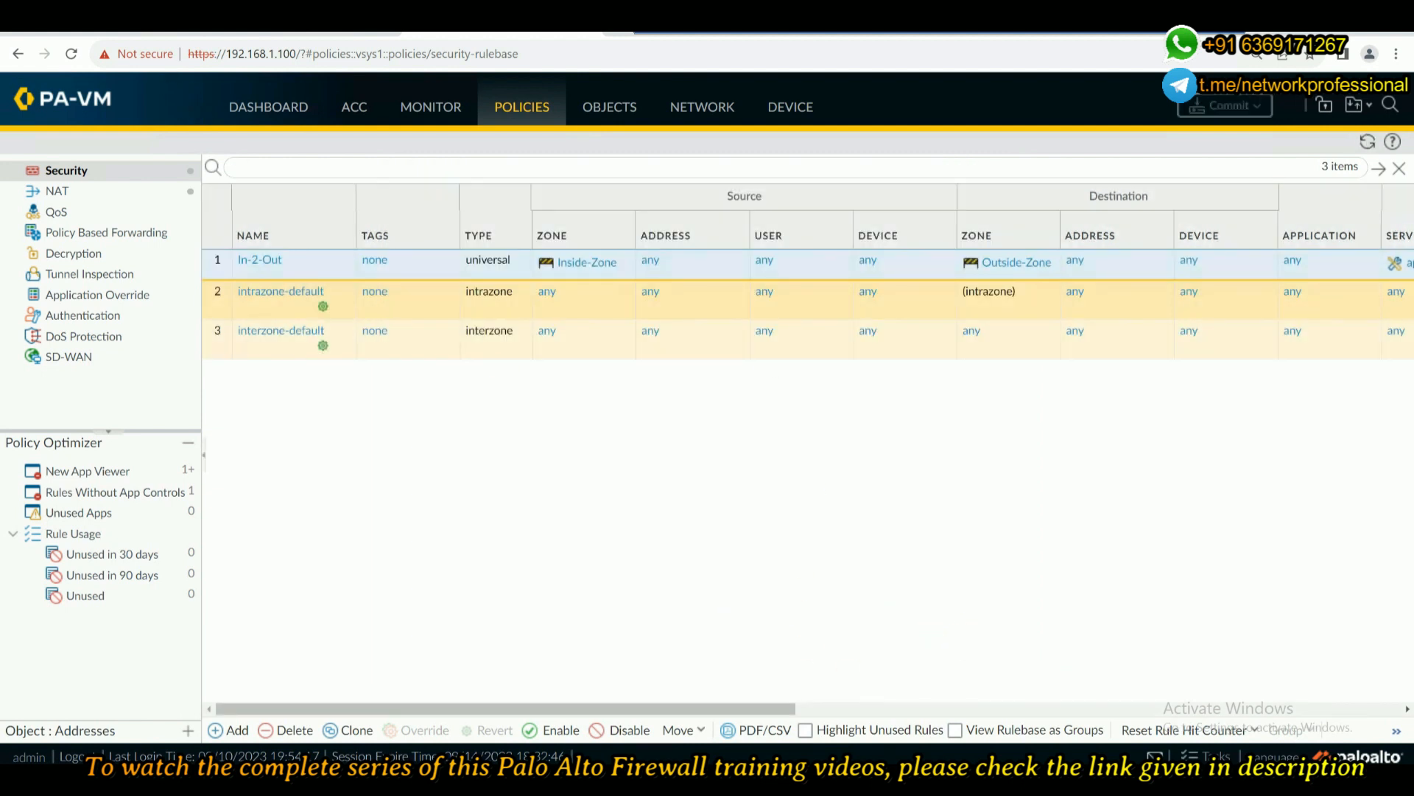
Switch to the Win machine in the lab topology, download eicar_com.zip over HTTP from the EICAR page, and check the downloaded file
click(177, 22)
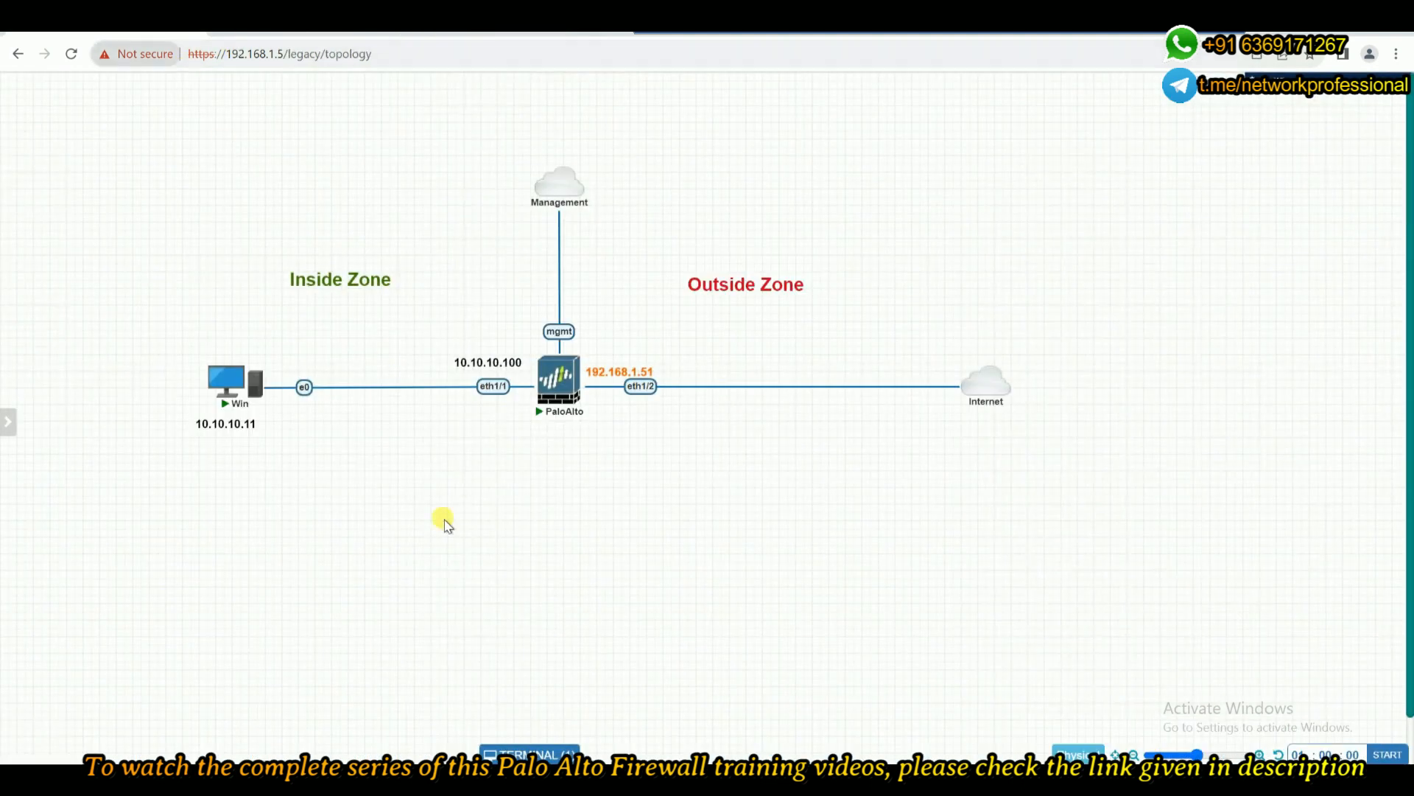
click(259, 384)
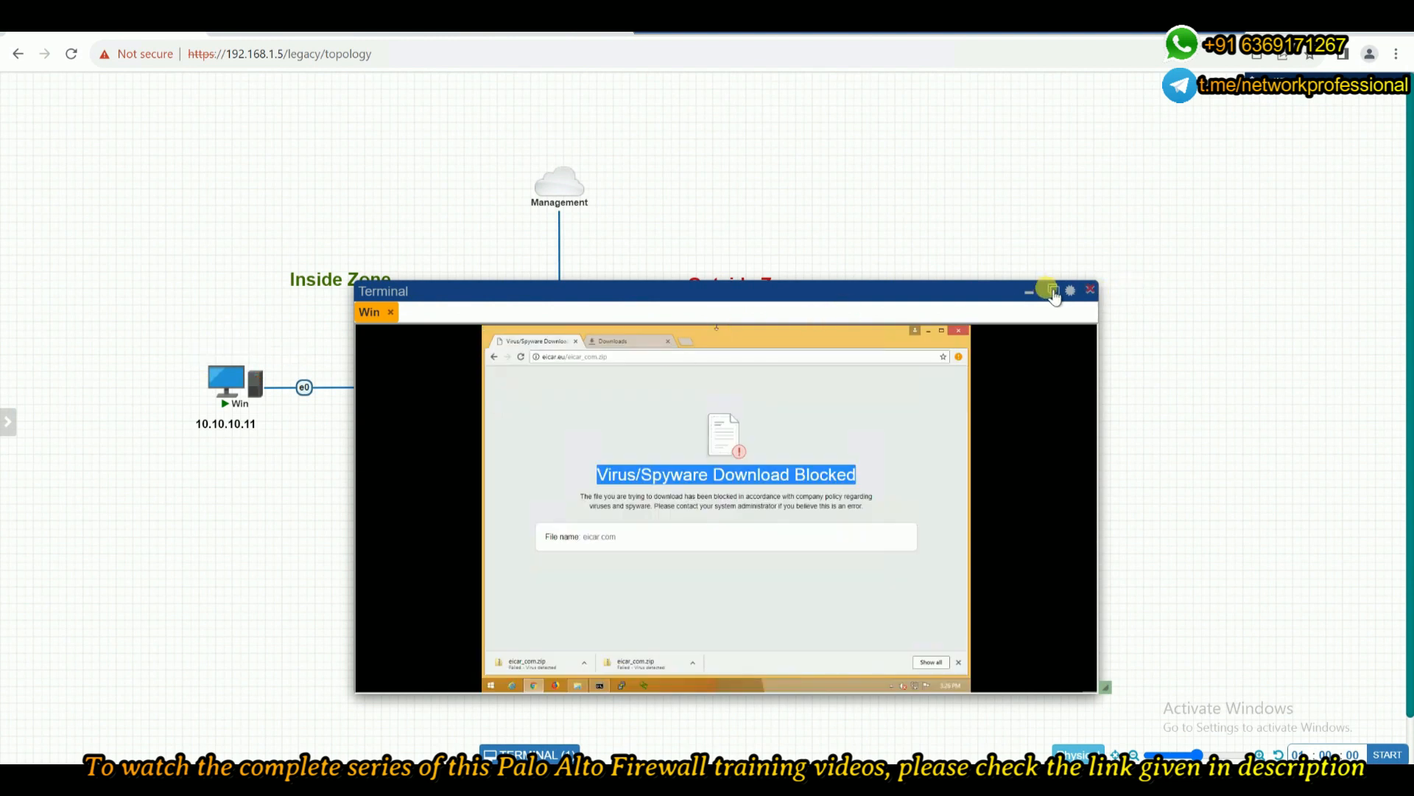
click(1054, 291)
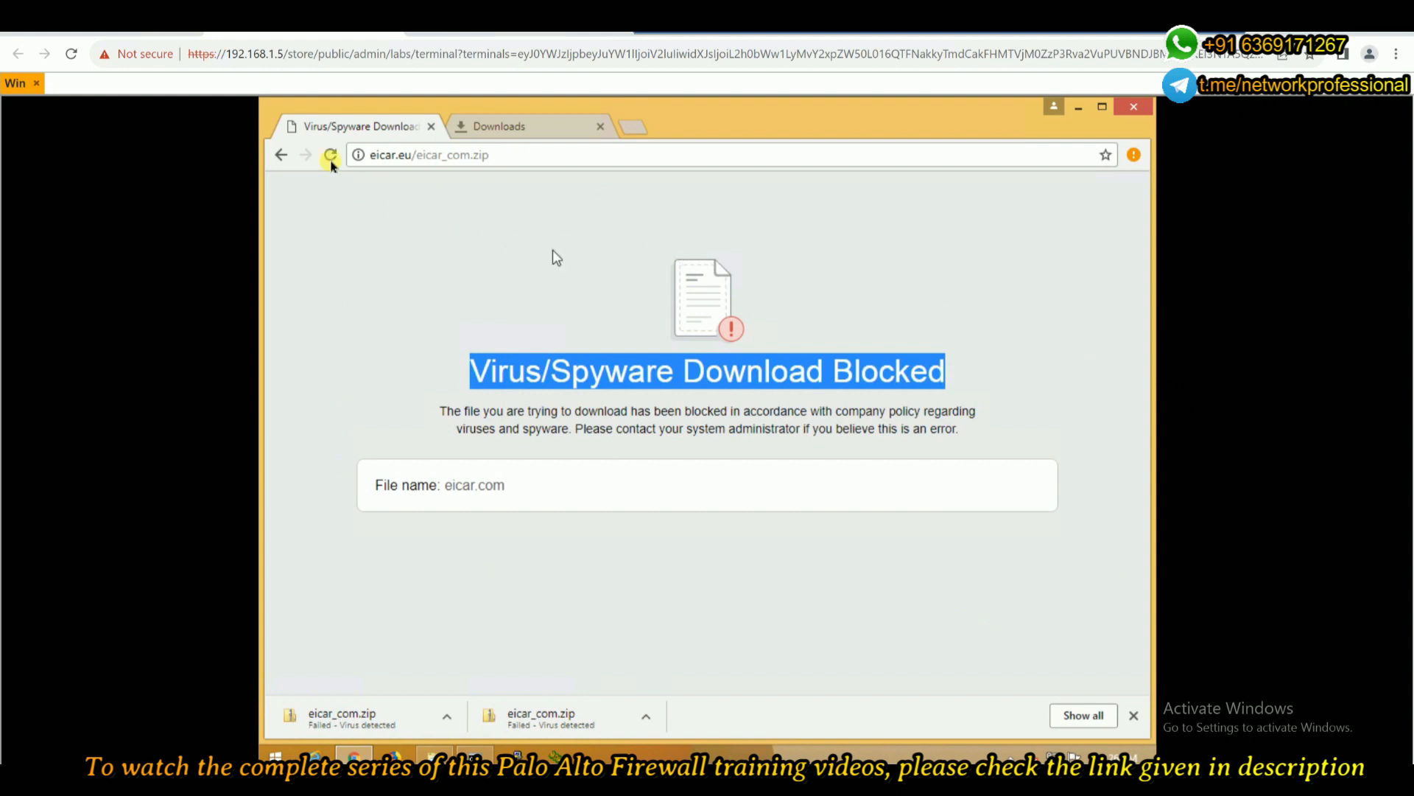
click(282, 154)
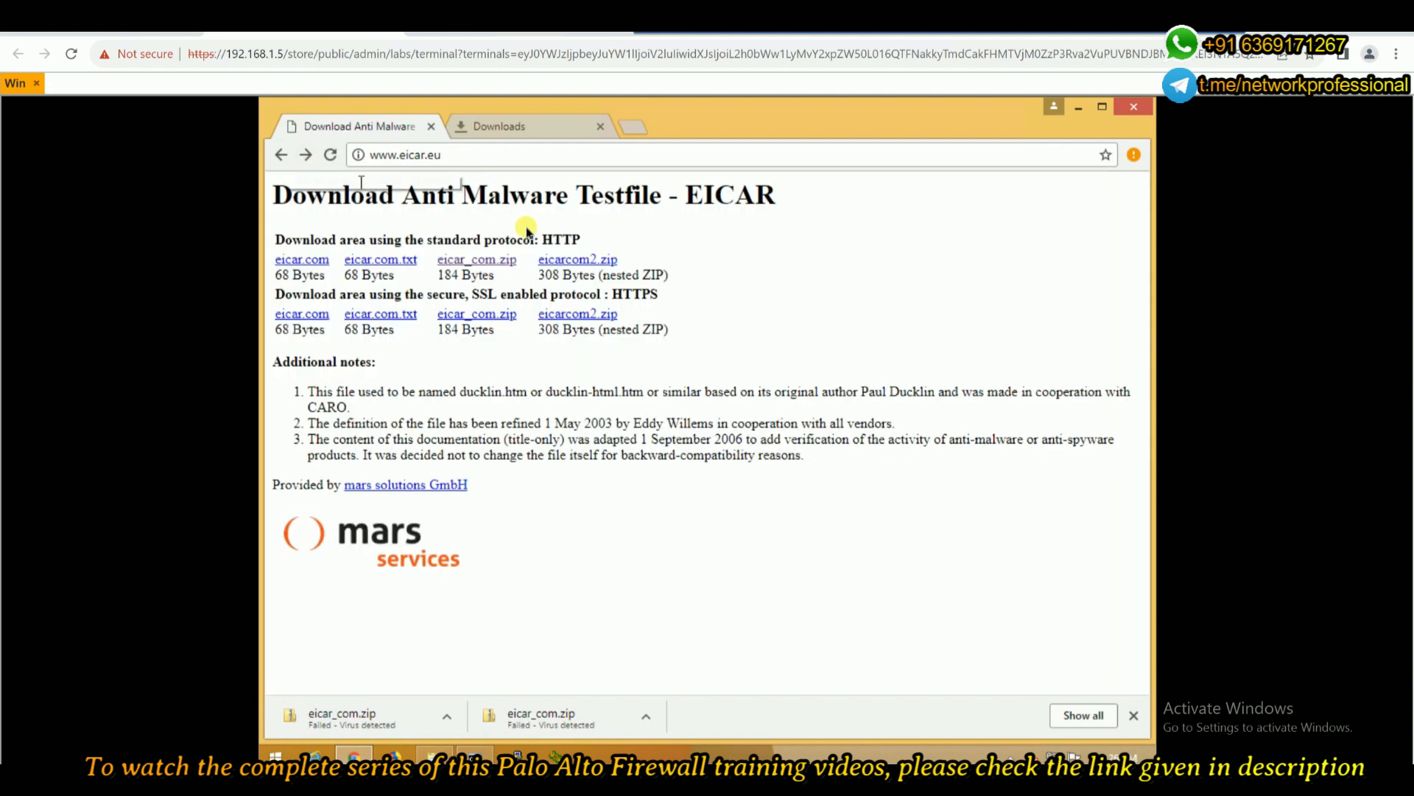
click(462, 264)
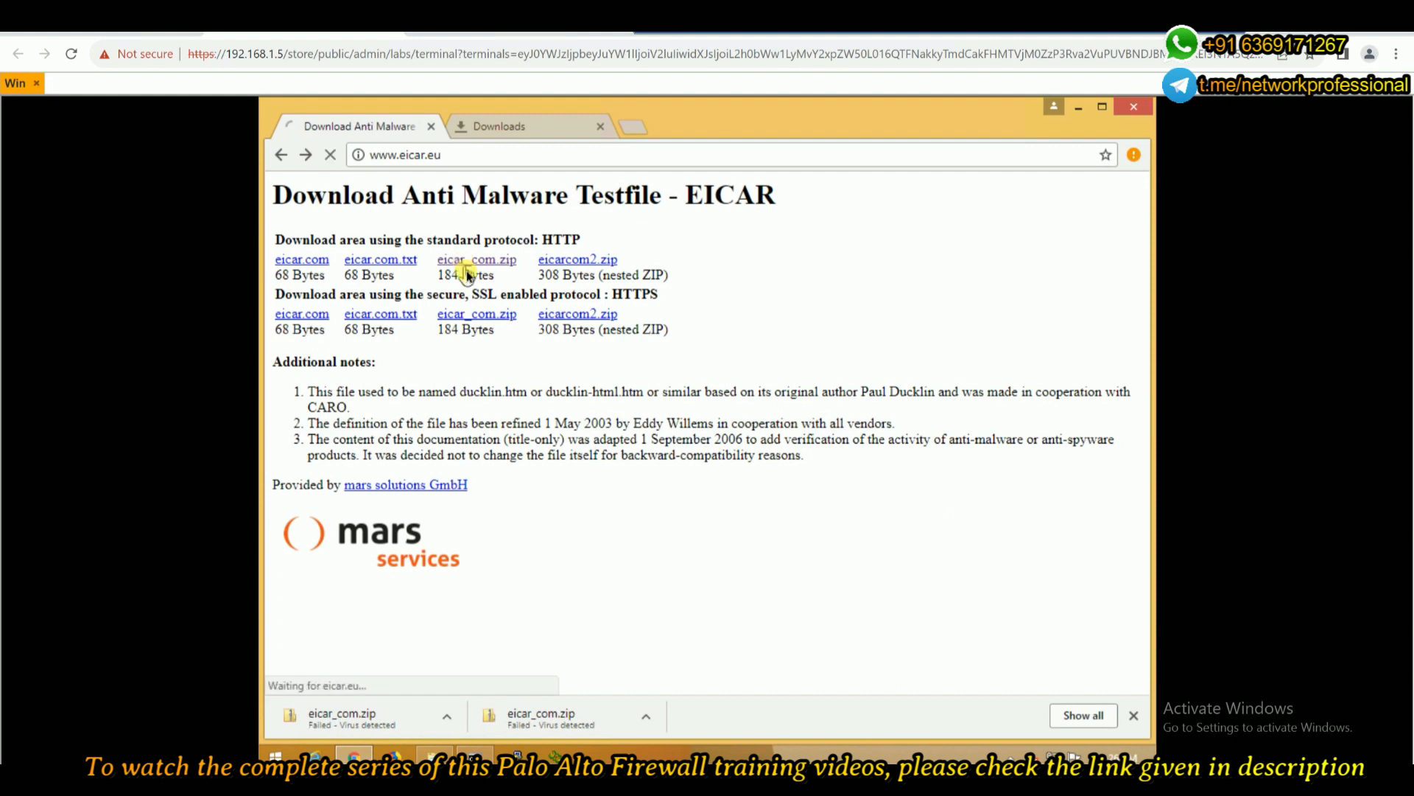
click(341, 716)
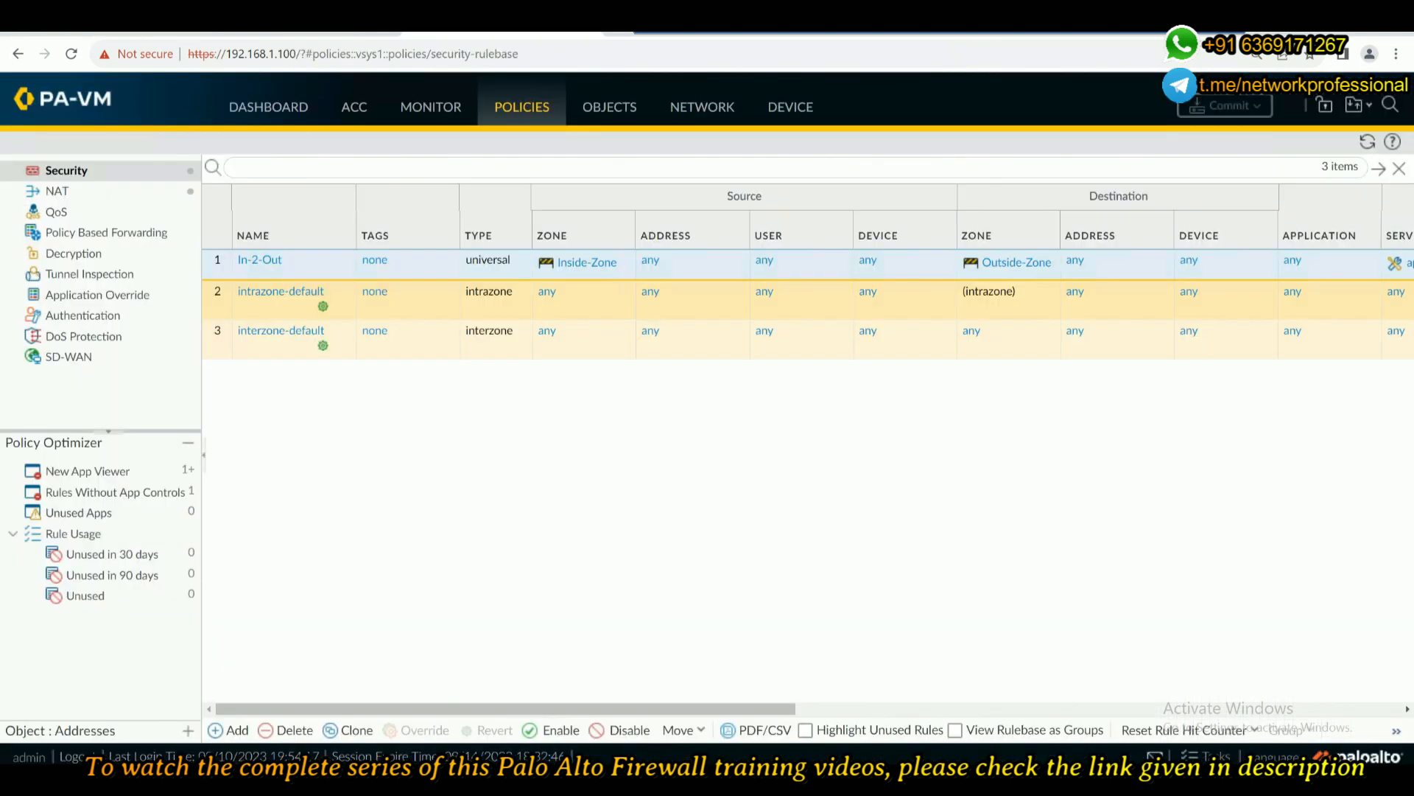
Remove threat ID 100000 from the signature exceptions of my-antivirus-profile and save the profile
click(601, 108)
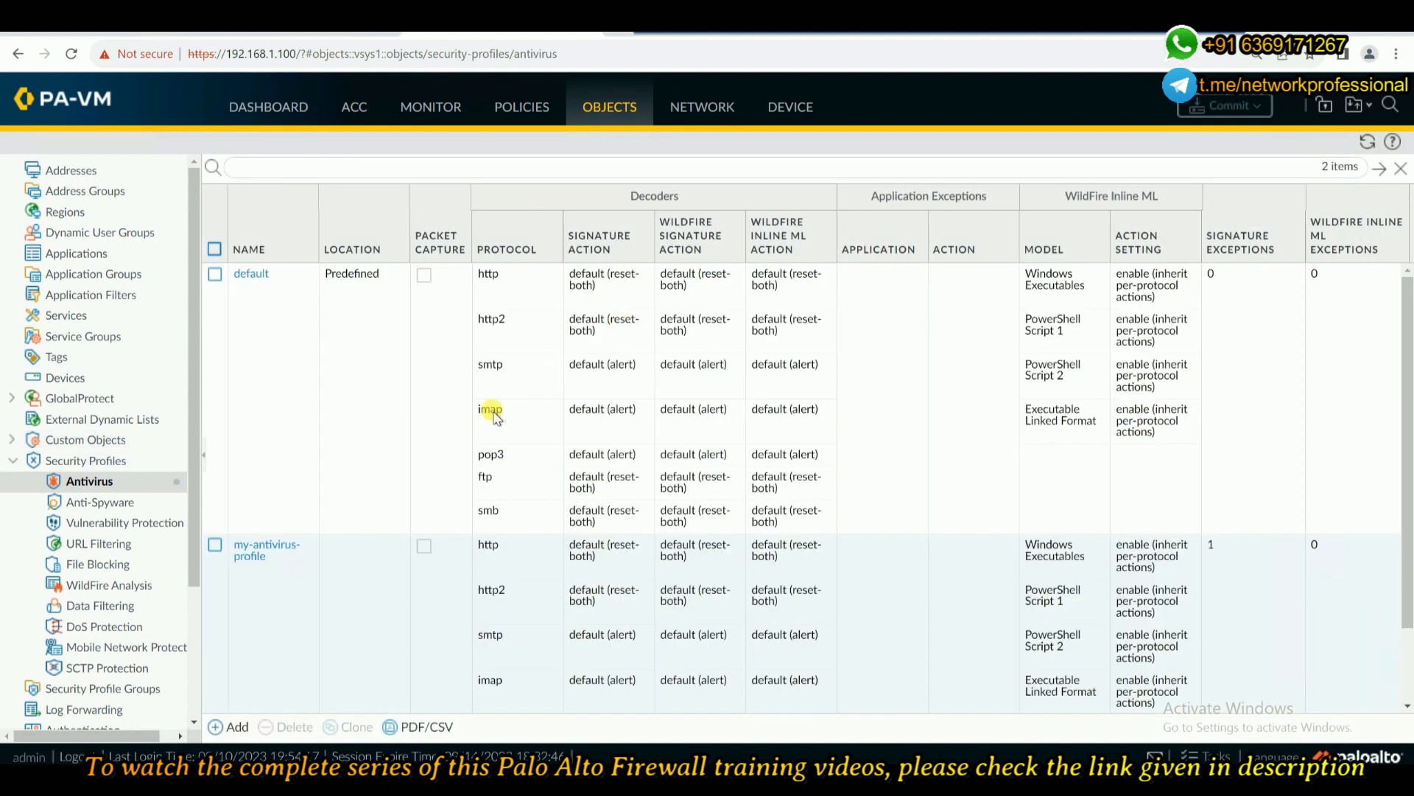
click(250, 566)
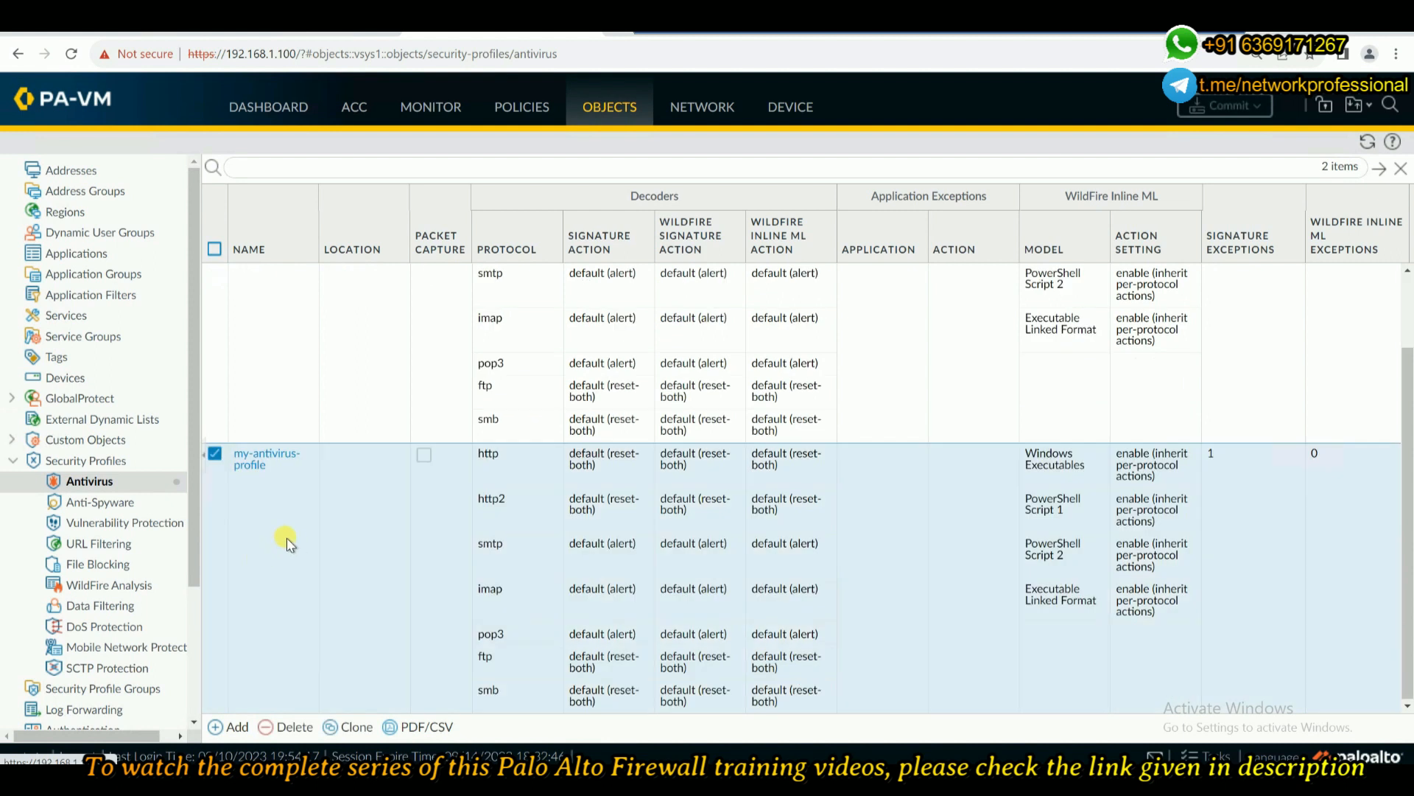
click(259, 463)
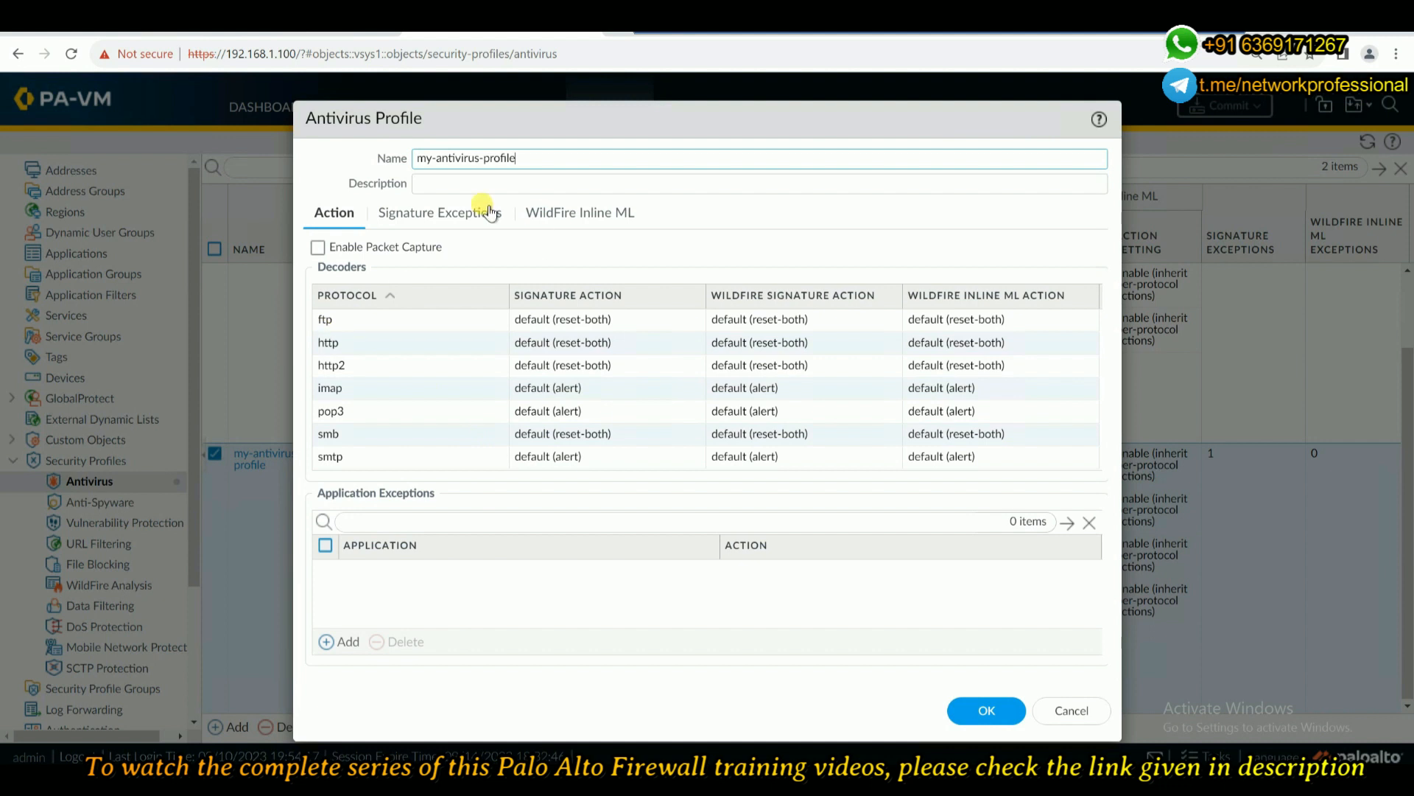
click(428, 219)
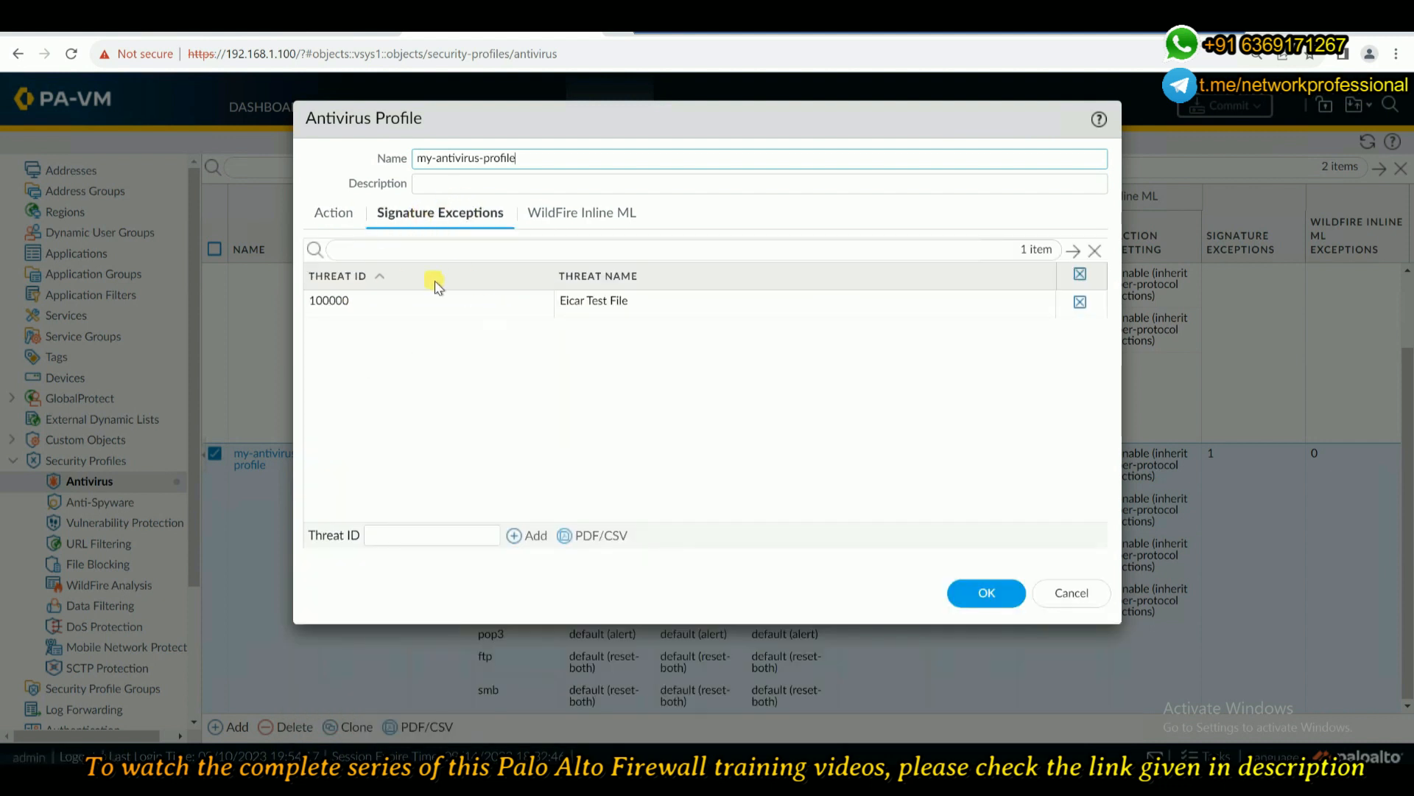
click(1080, 301)
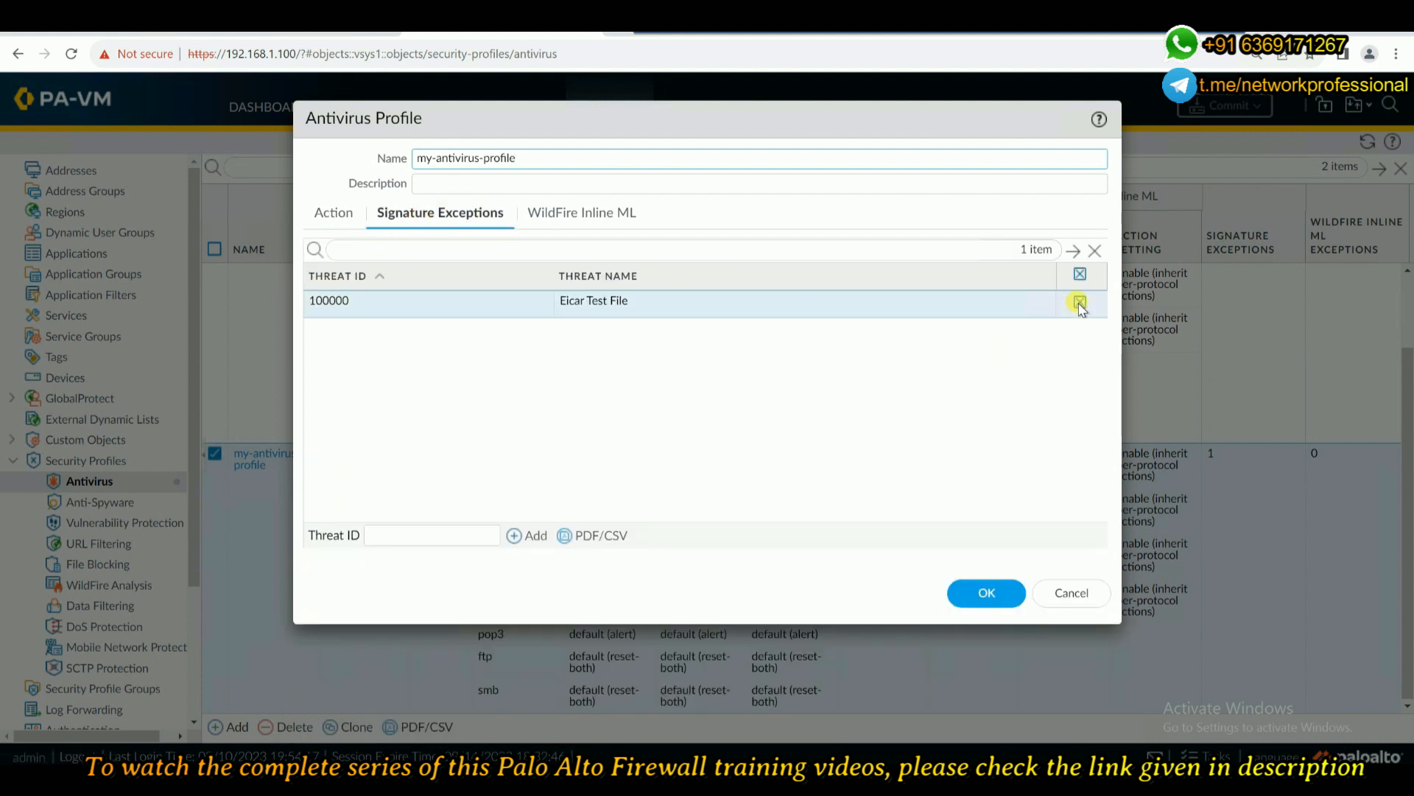
click(996, 593)
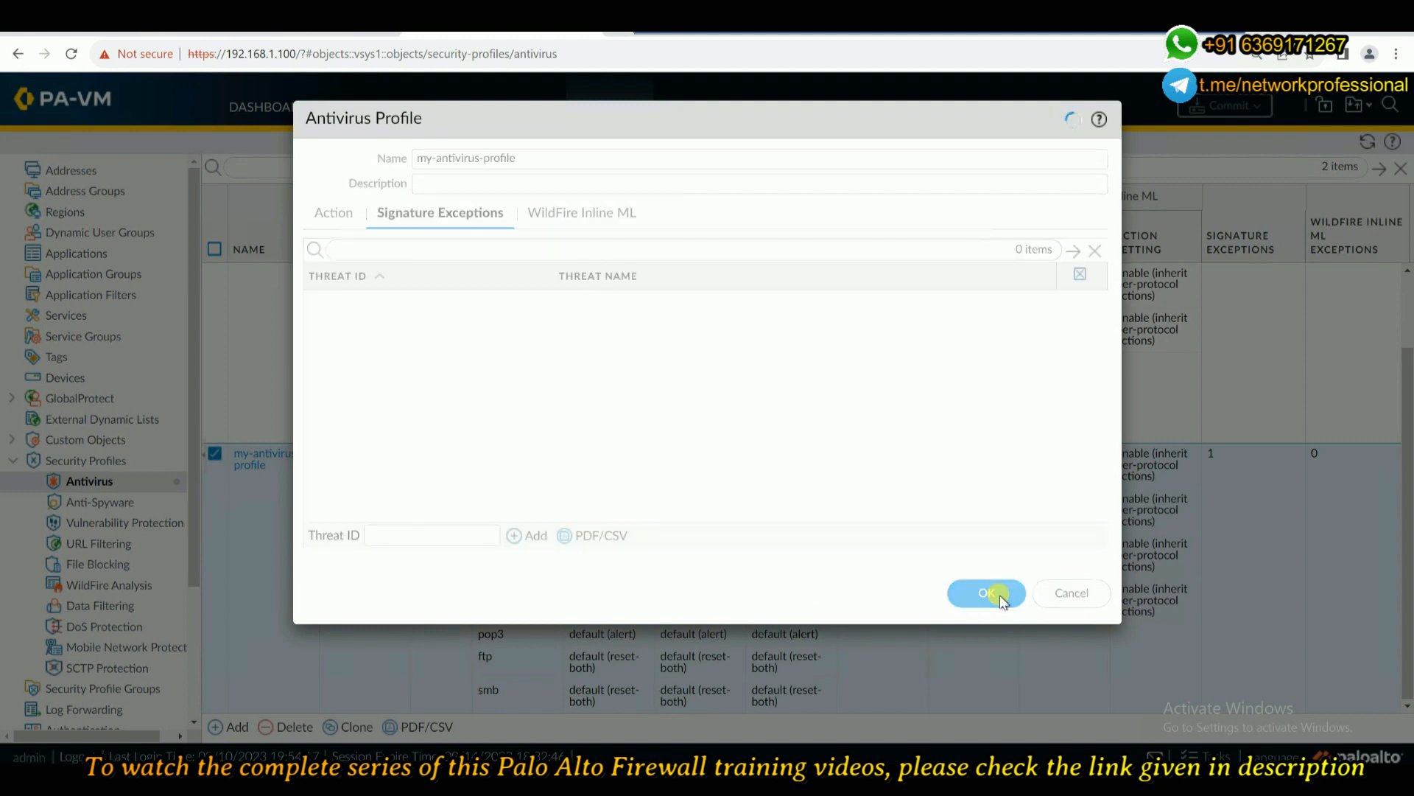
Commit the updated antivirus profile to the firewall and close the commit status
click(1236, 106)
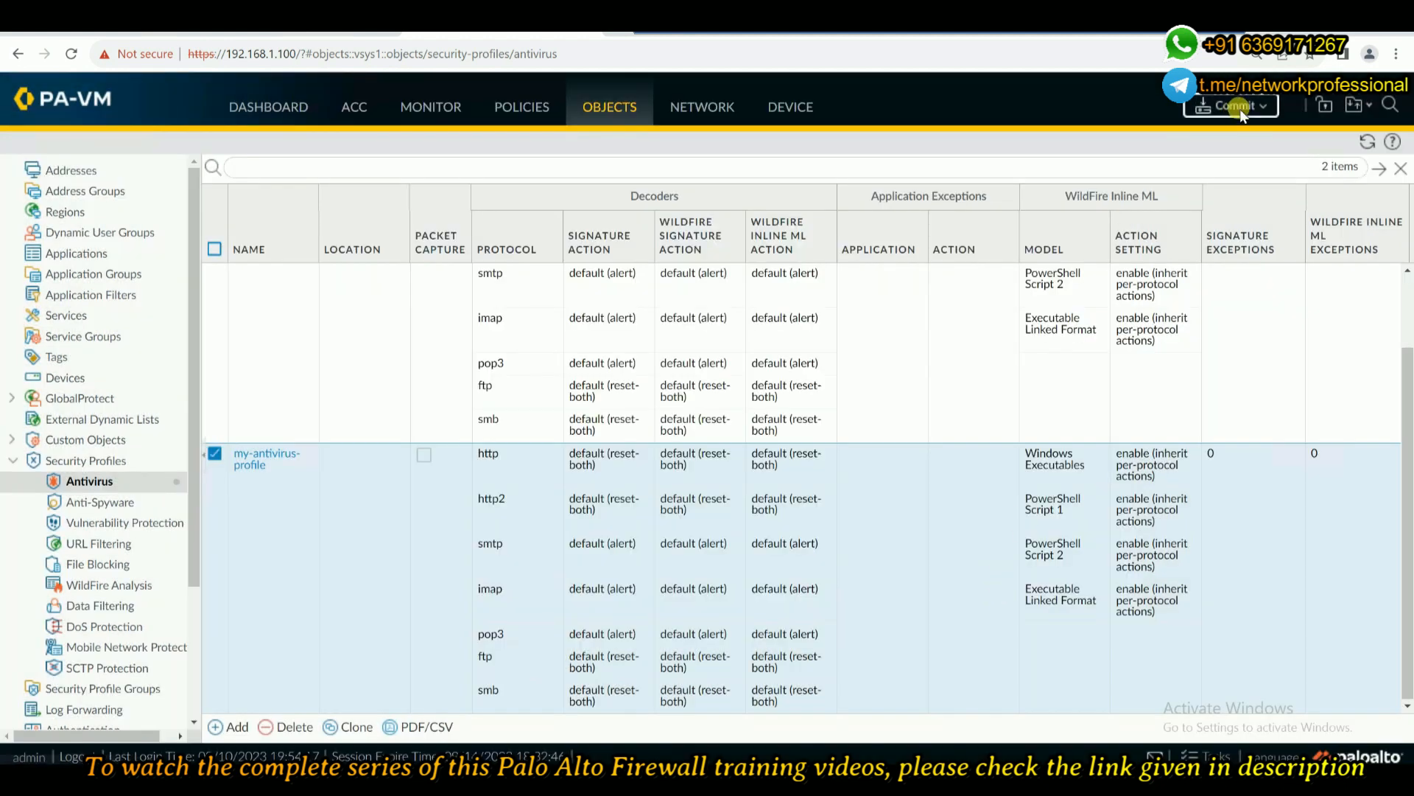
click(871, 652)
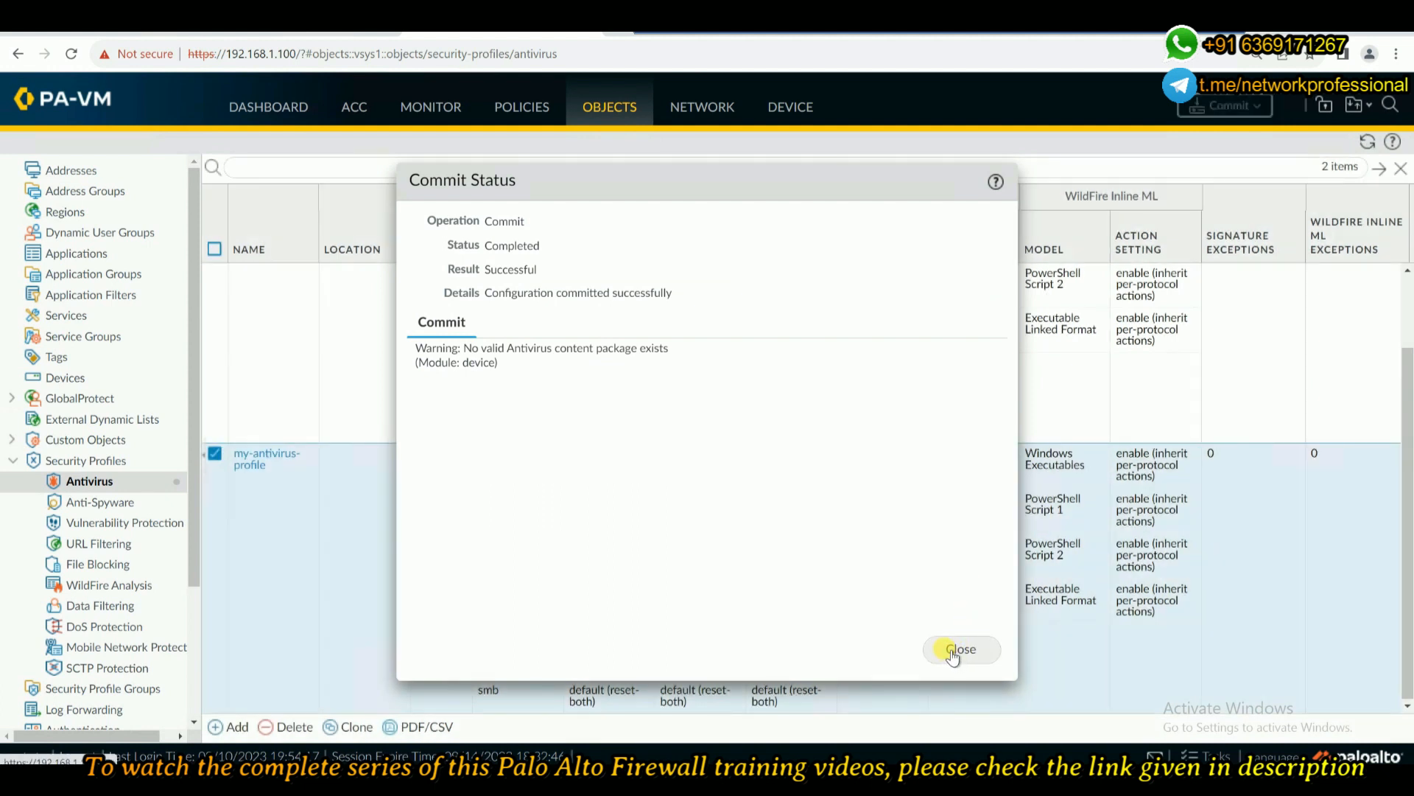
click(952, 651)
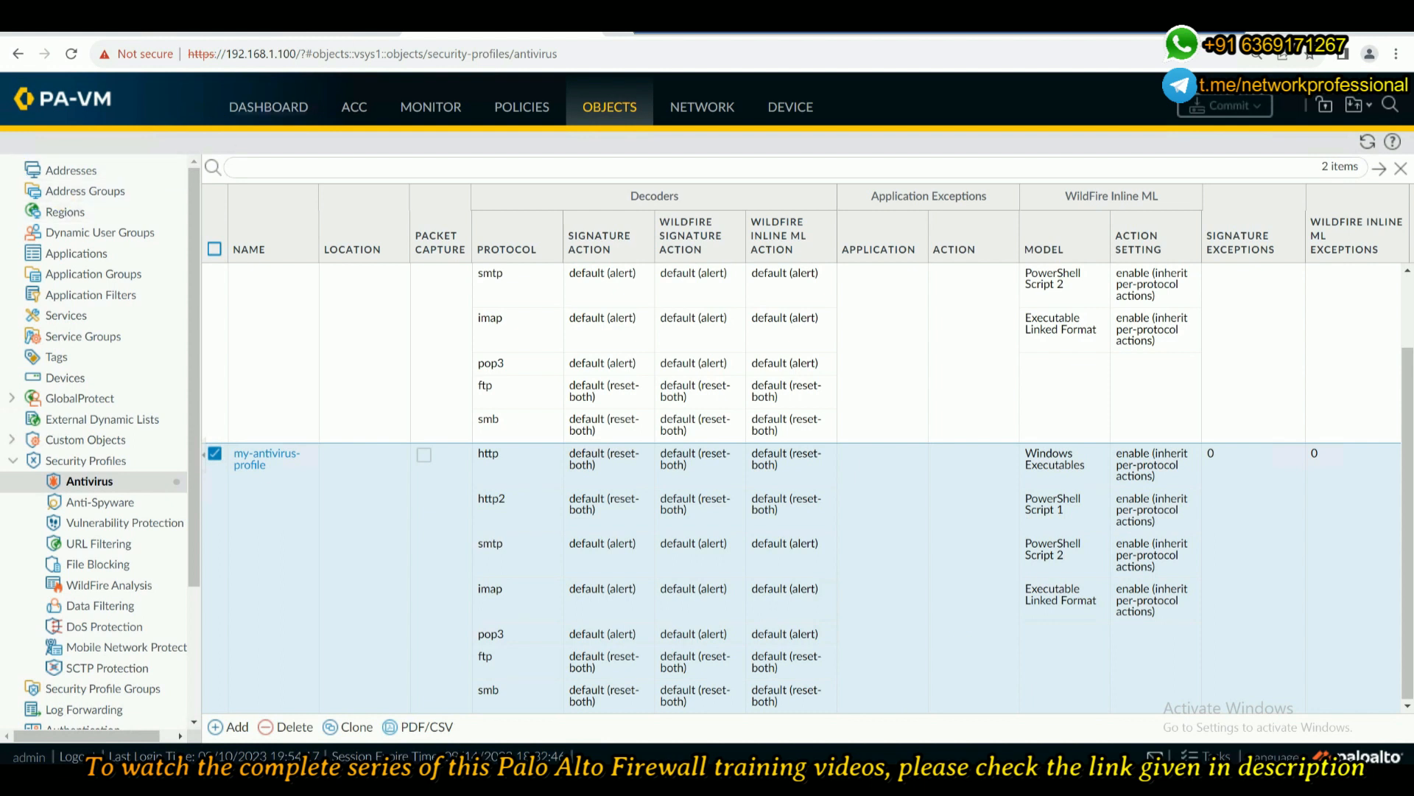
Return to the Win machine, close the Downloads folder window, and try the HTTP download of eicar_com.zip again
click(162, 21)
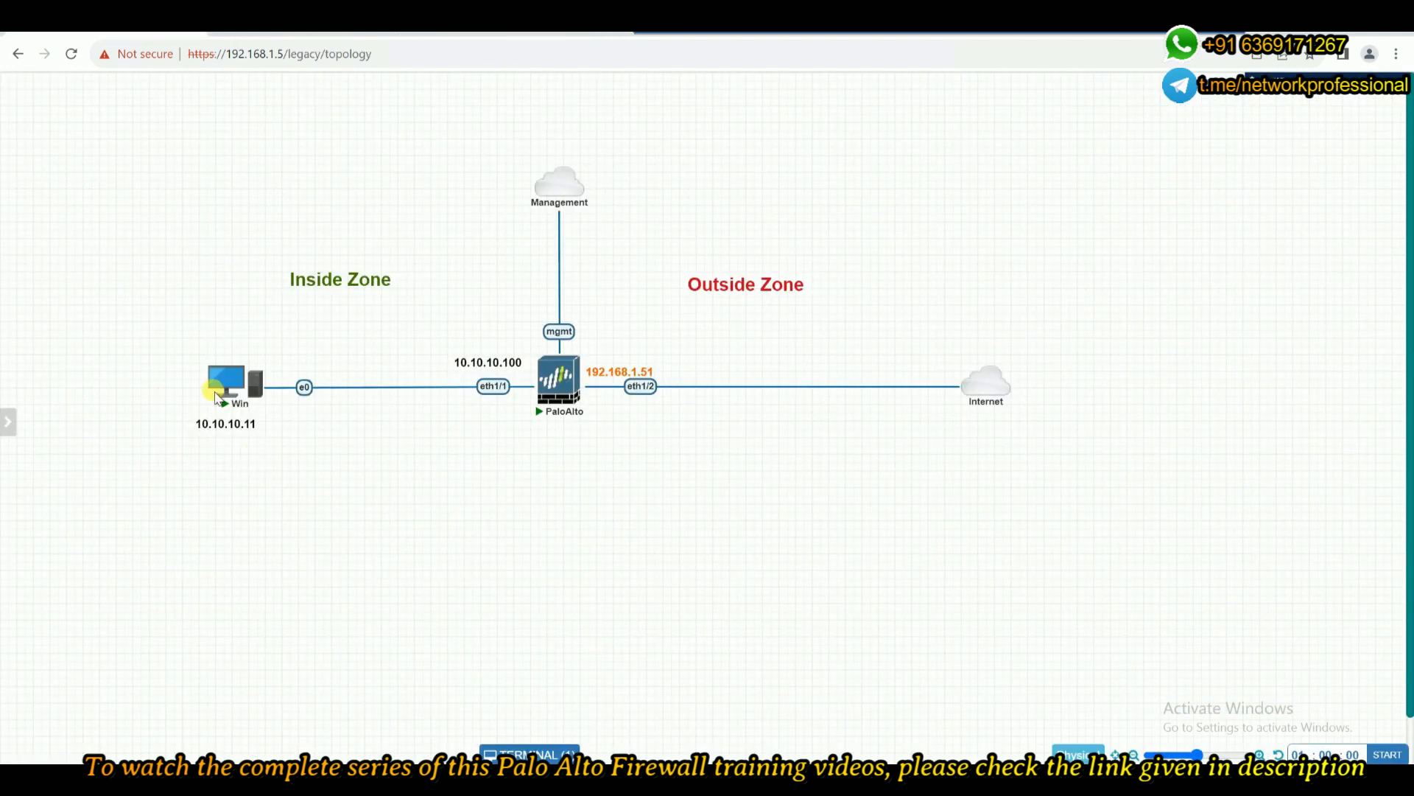
click(520, 746)
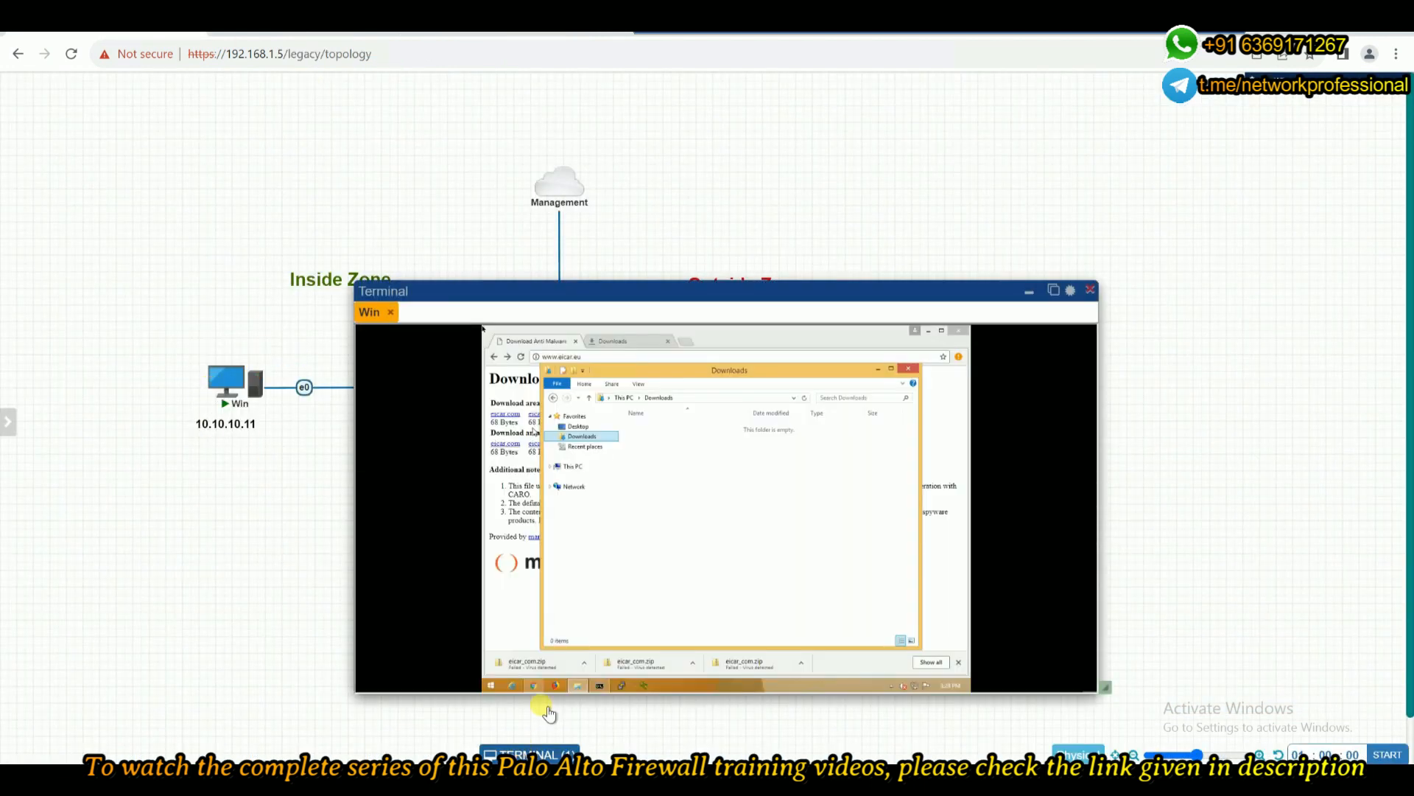
click(1053, 290)
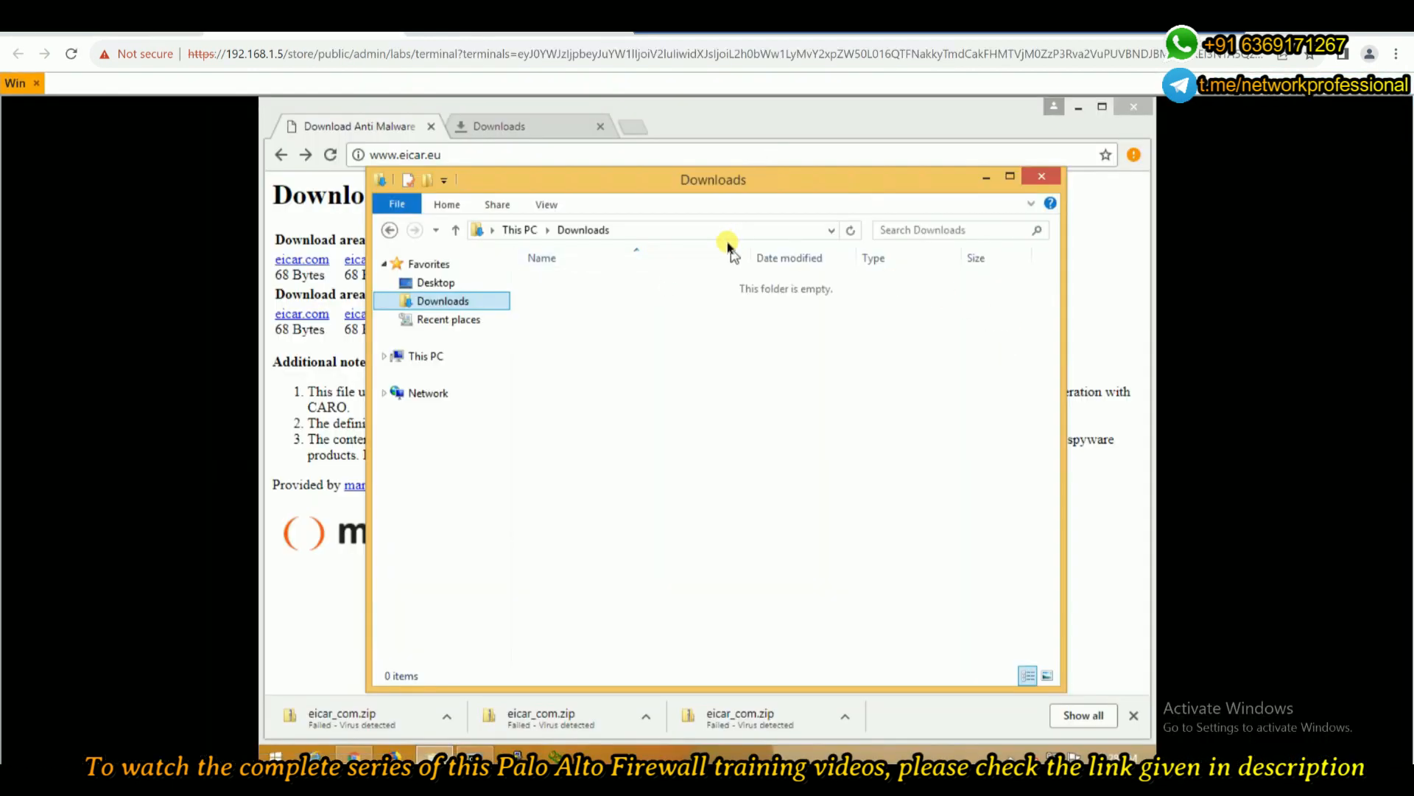
key(alt+F4)
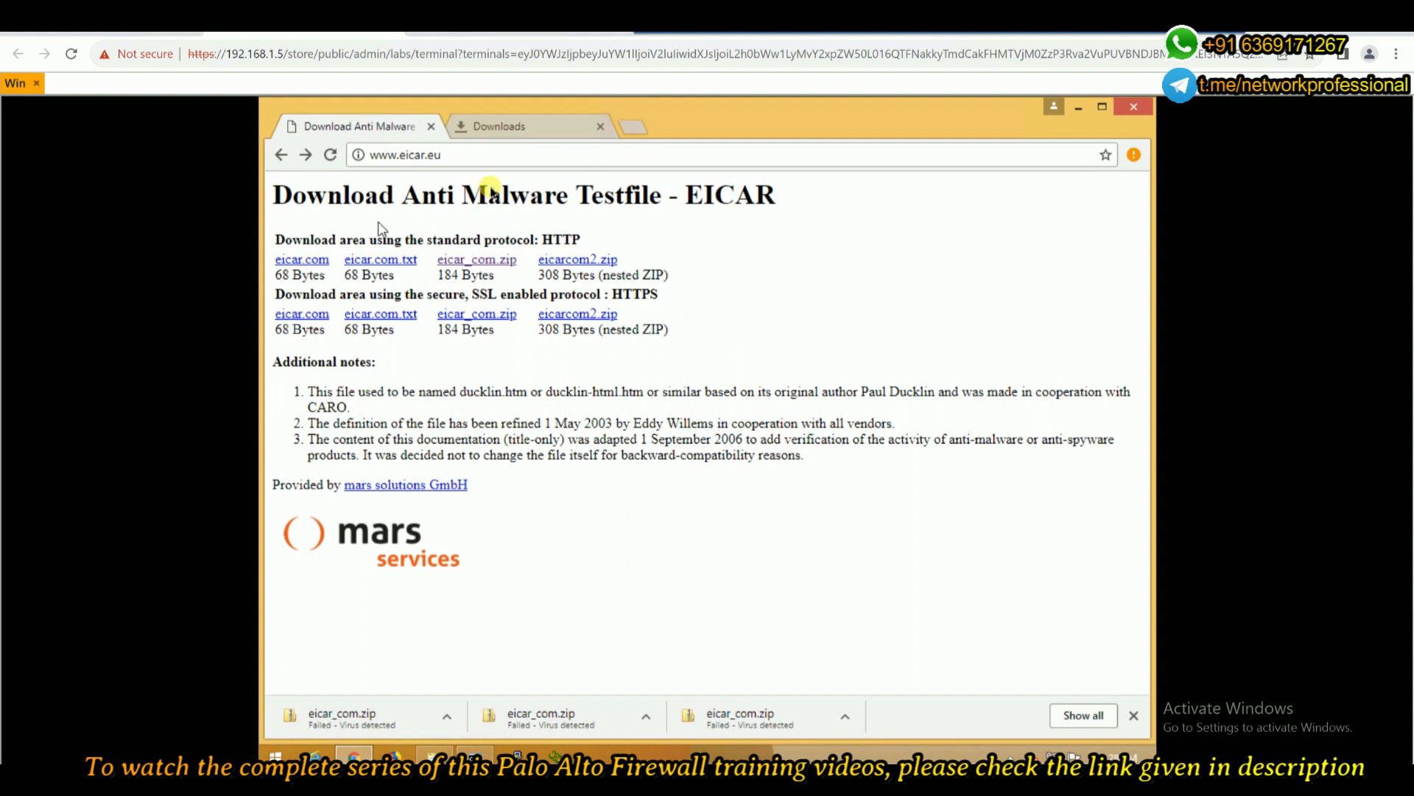
click(480, 269)
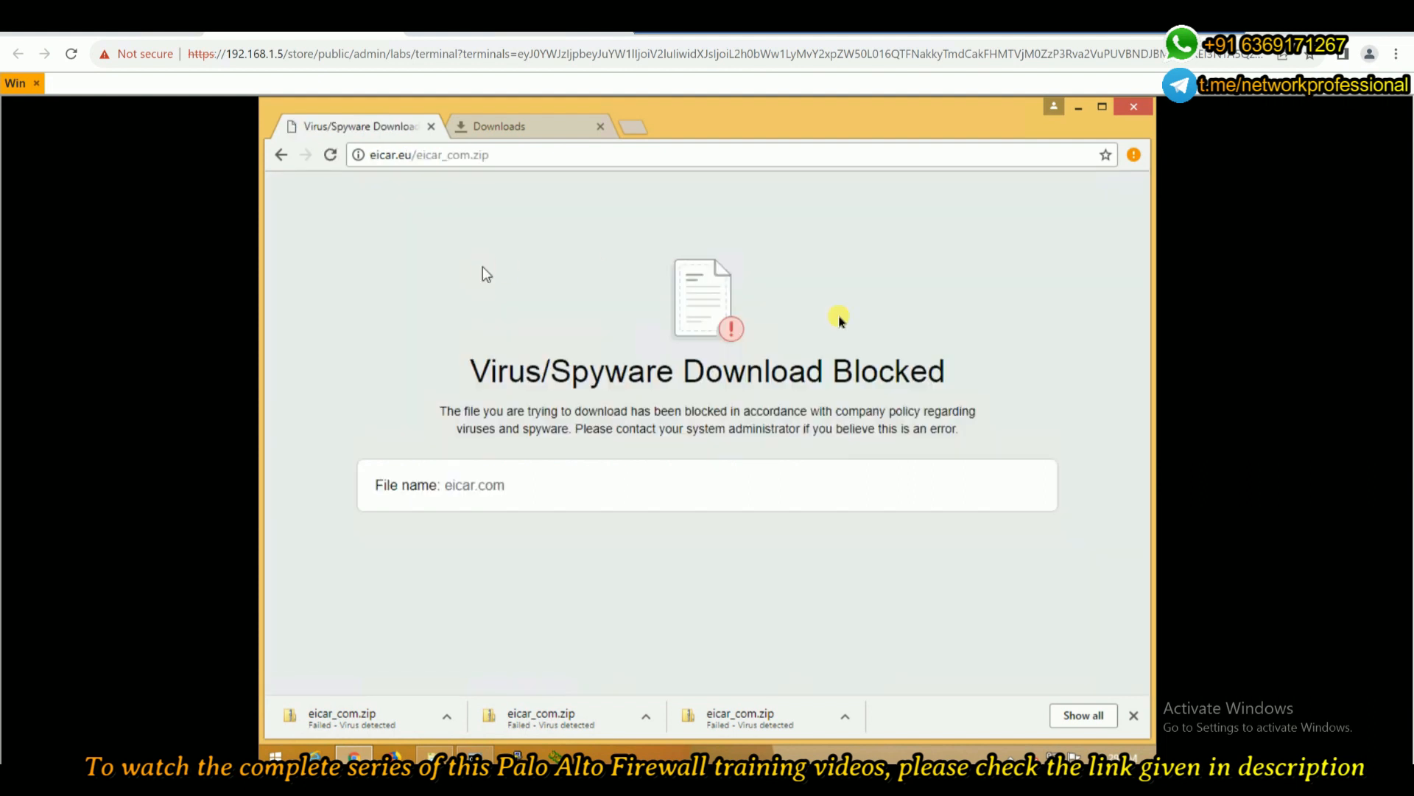
drag(946, 372, 502, 368)
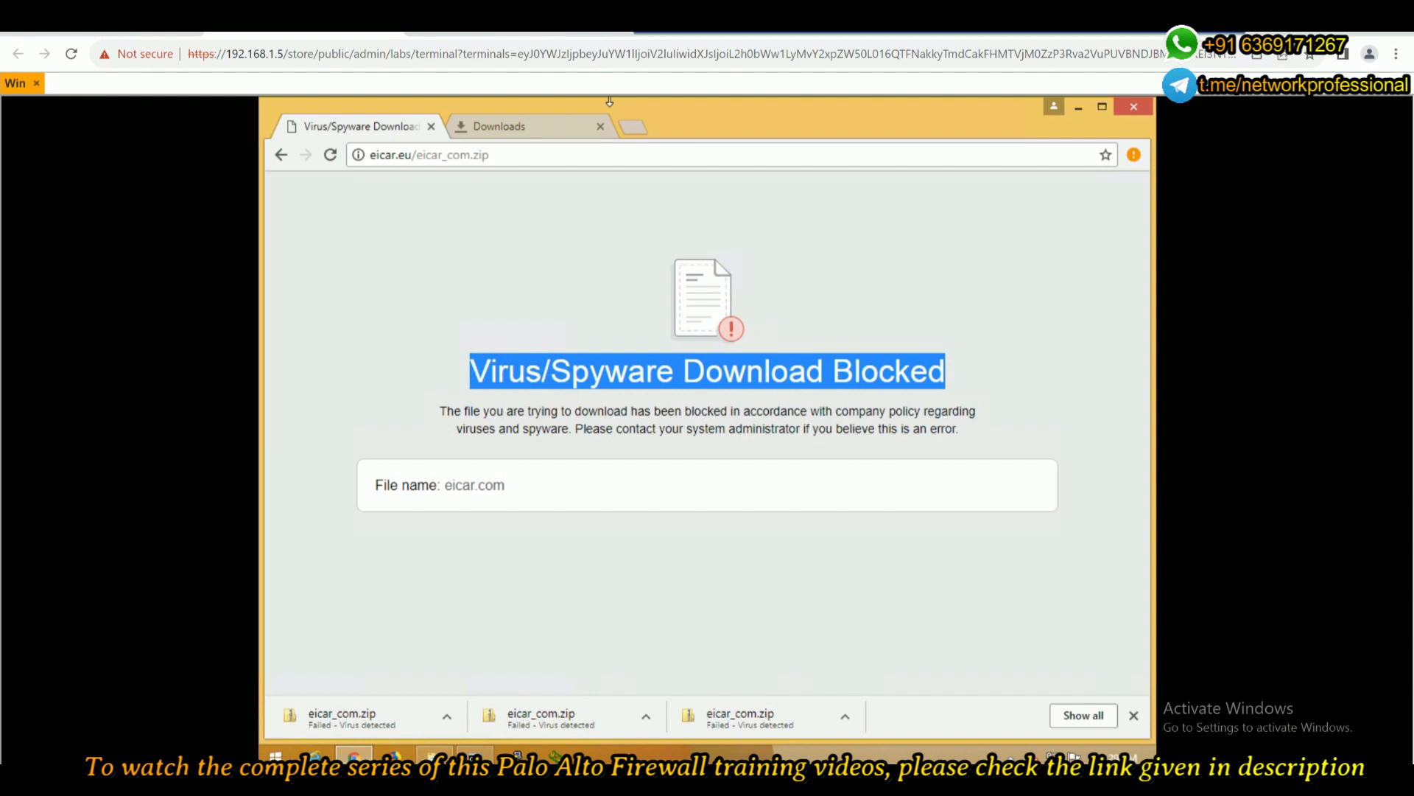
Switch back to the firewall and review the threat log for the latest virus entries
click(566, 32)
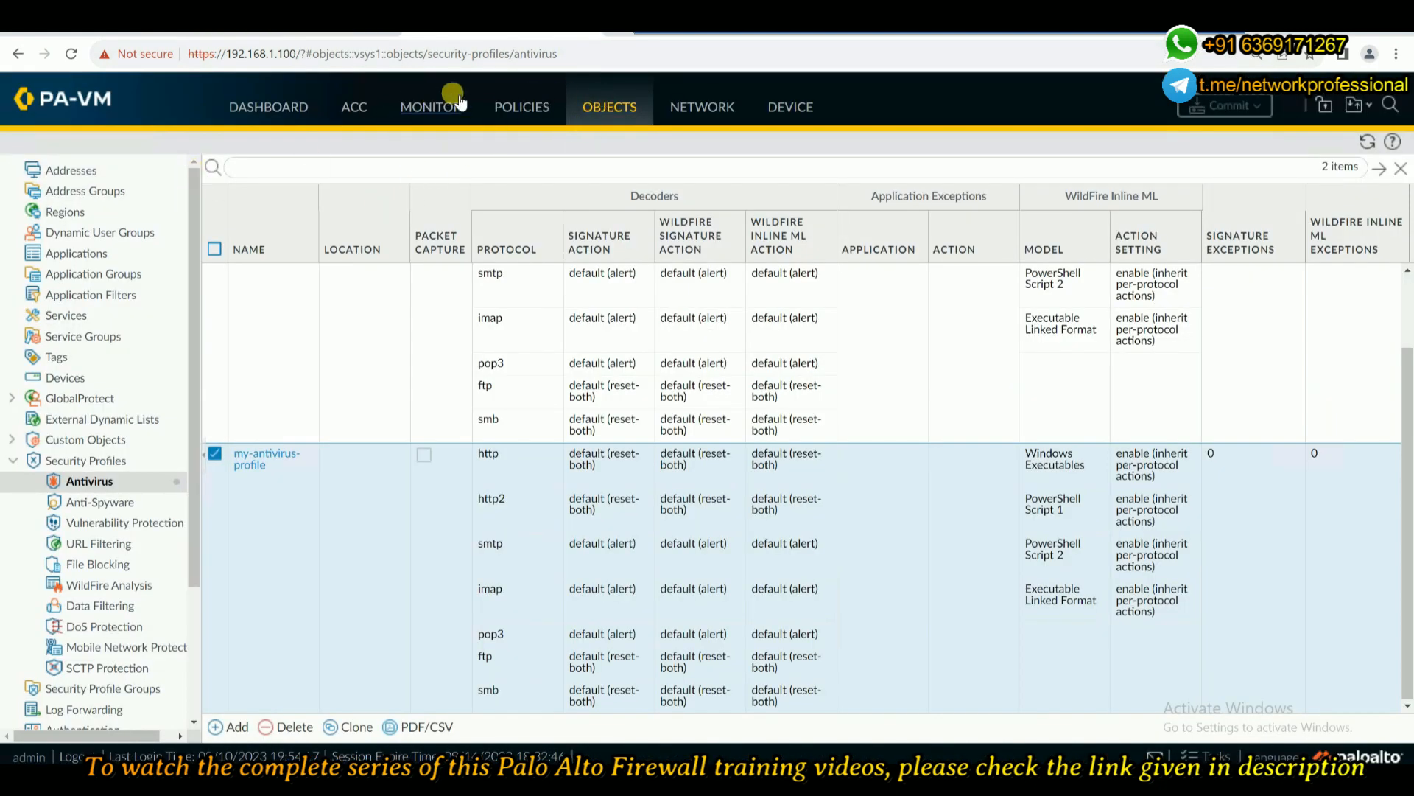
click(414, 116)
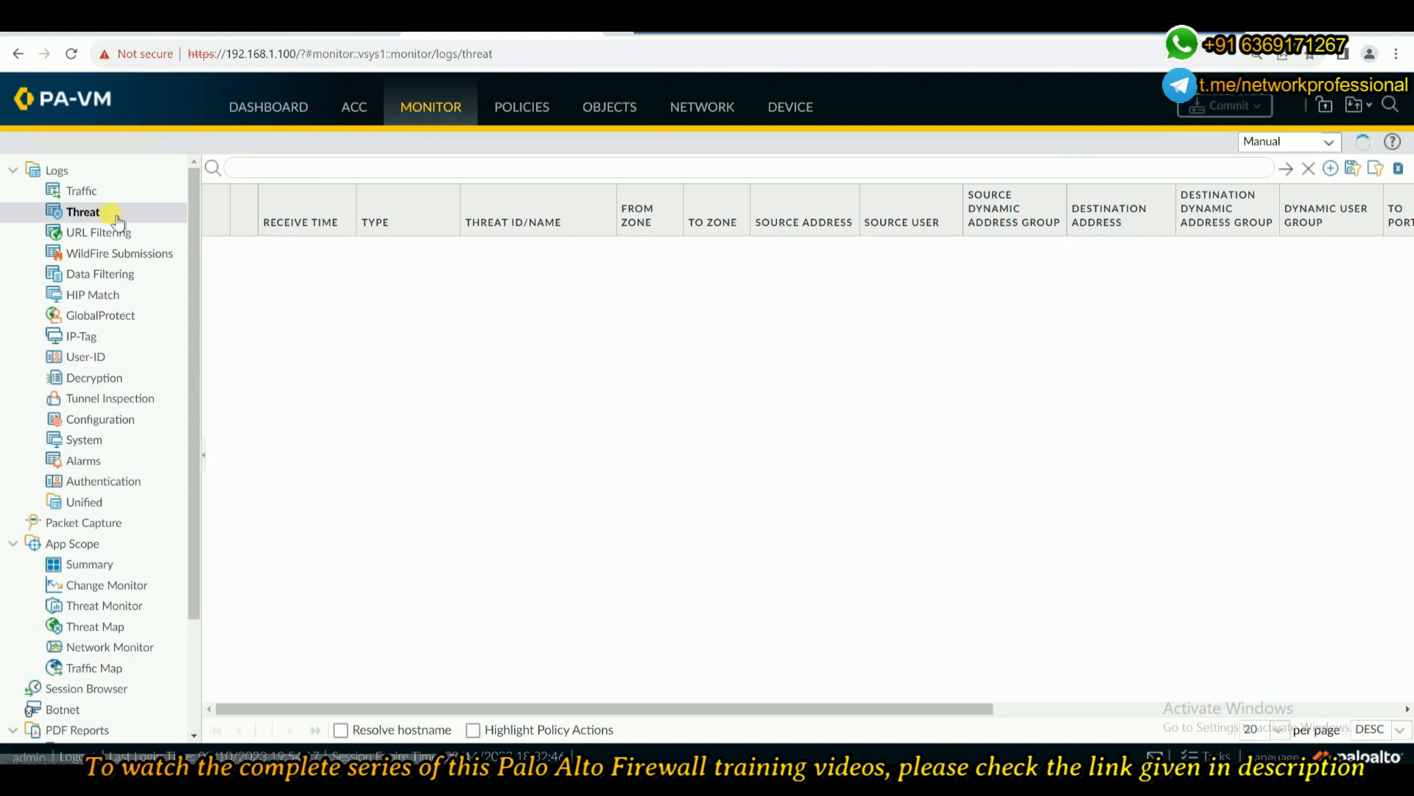
click(84, 215)
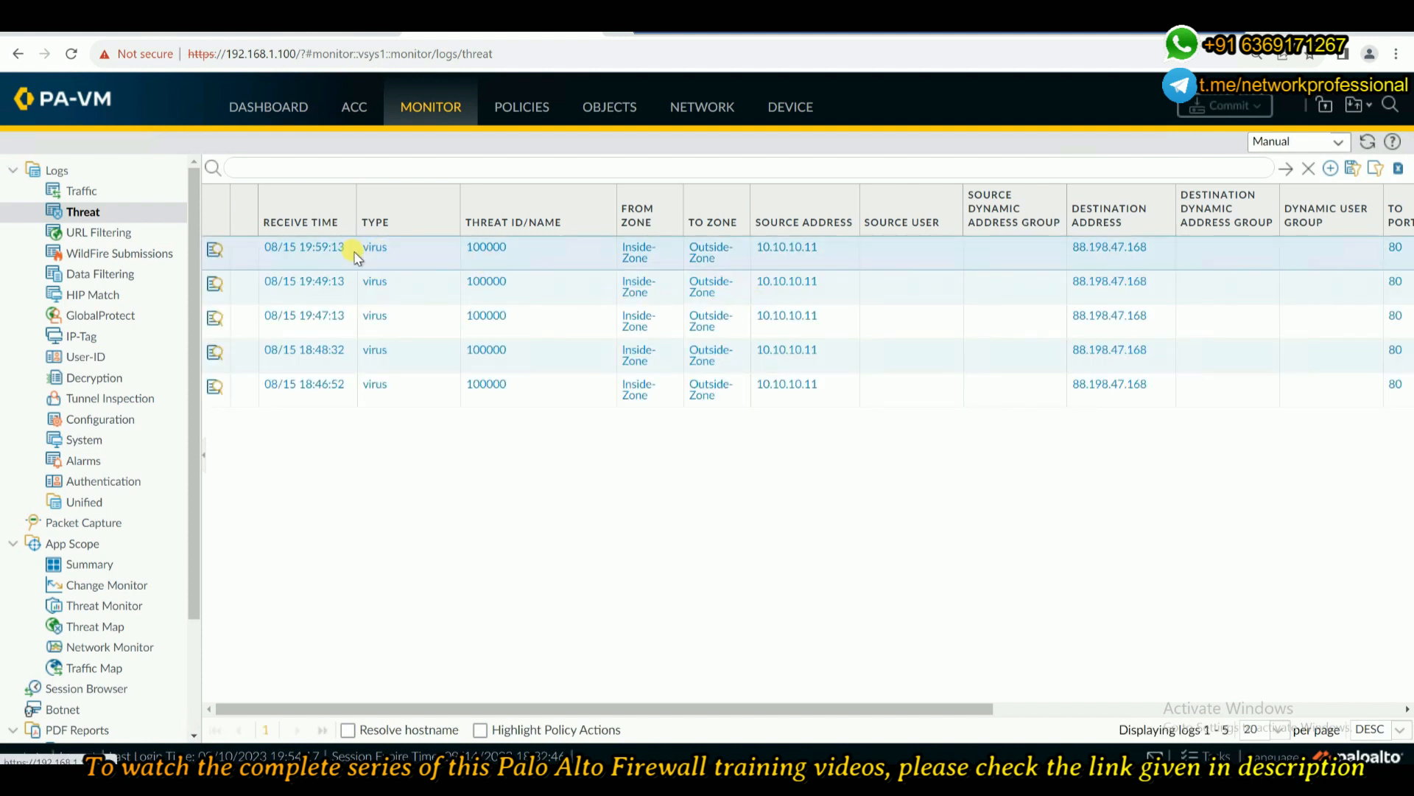
Examine the detailed log view of the newest virus entry, including its action, rule, threat details and flags, and close it
click(215, 251)
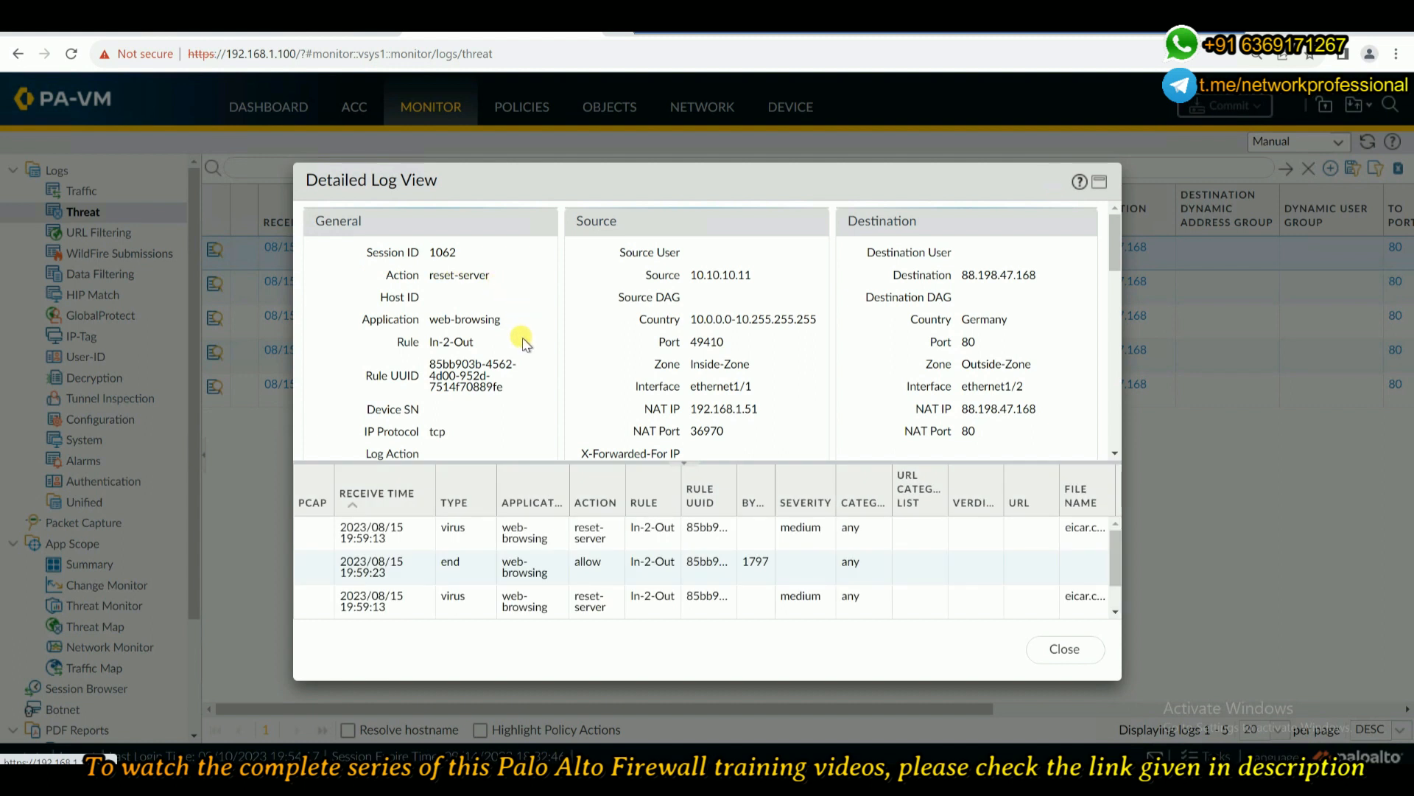
scroll(524, 343, down, 1)
scroll(522, 349, down, 2)
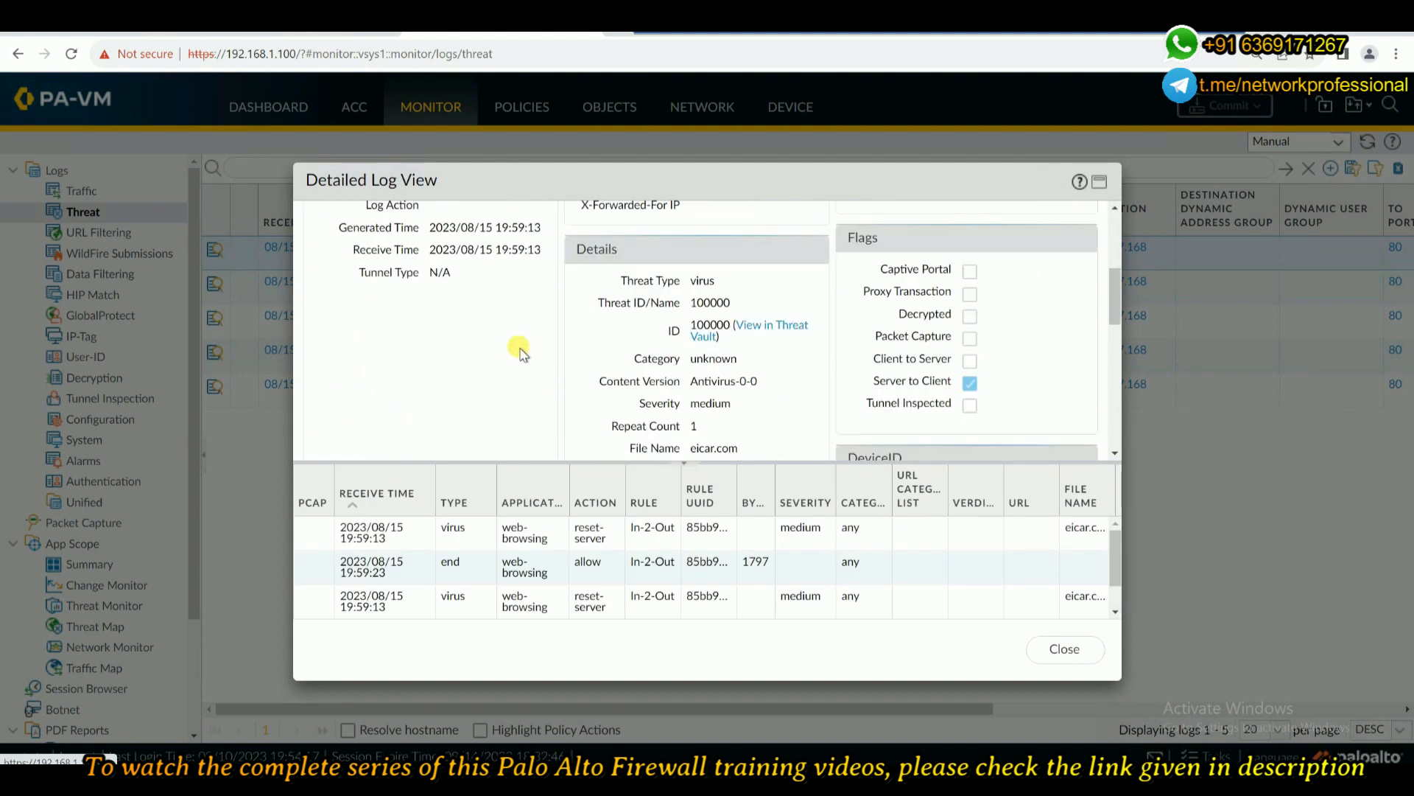
scroll(521, 352, down, 2)
scroll(520, 352, down, 2)
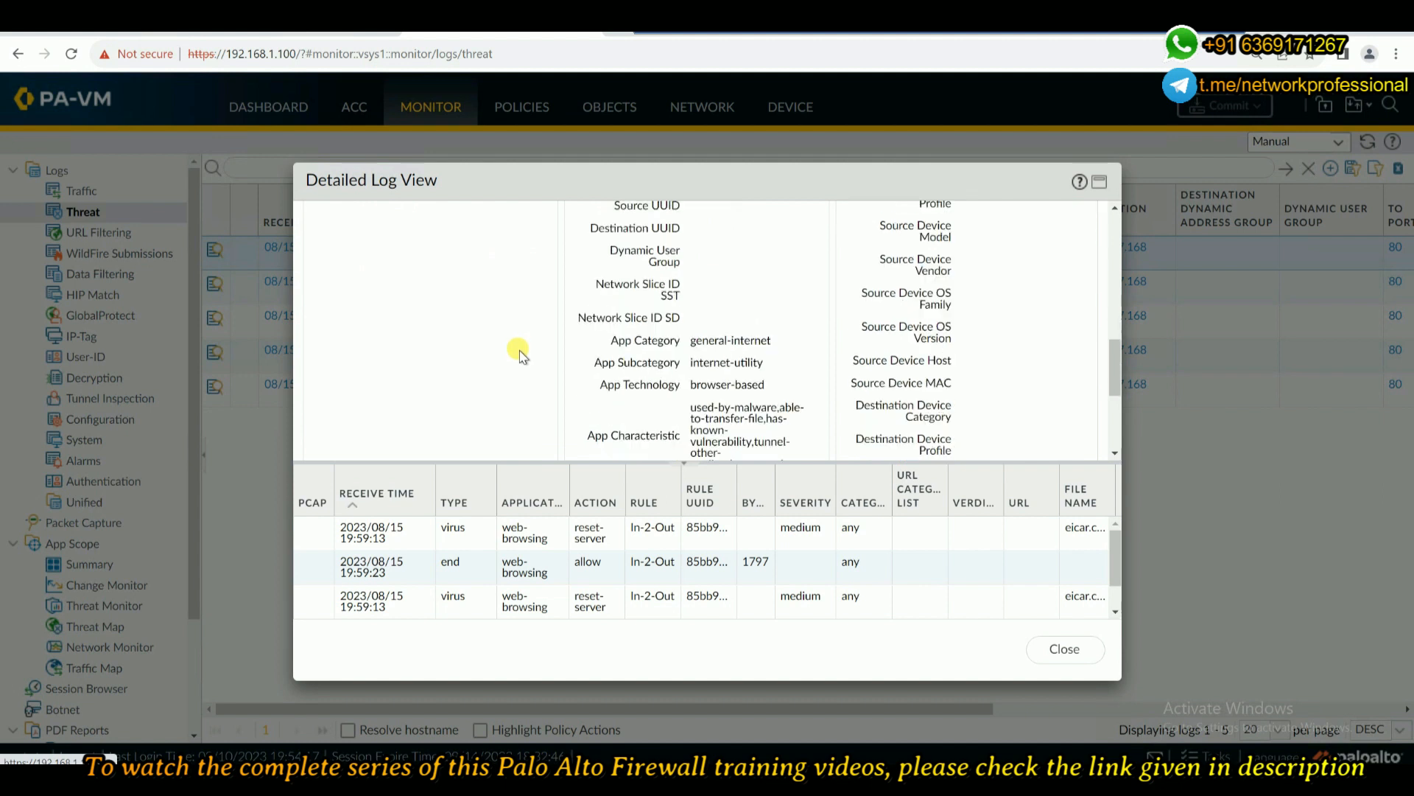
scroll(521, 357, down, 2)
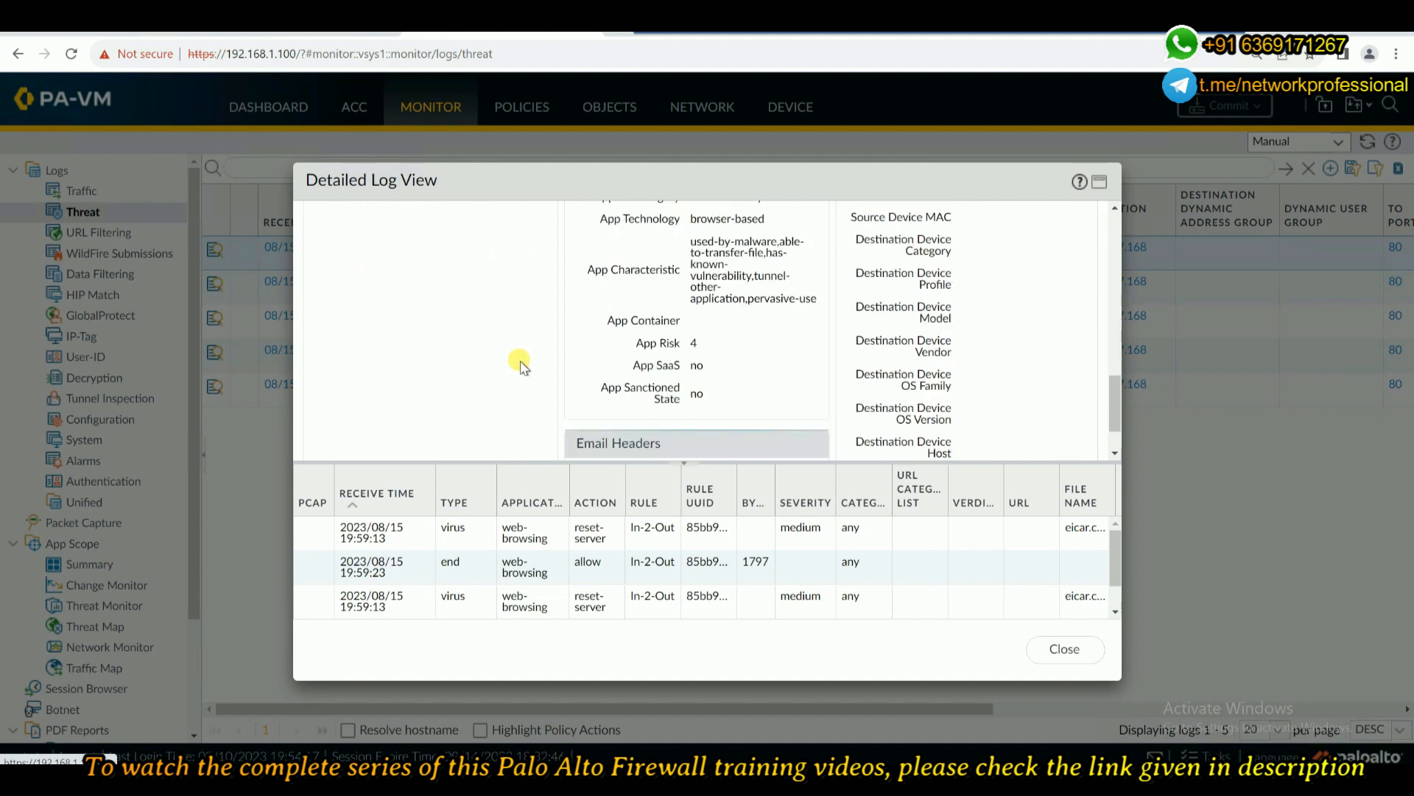
scroll(520, 365, down, 1)
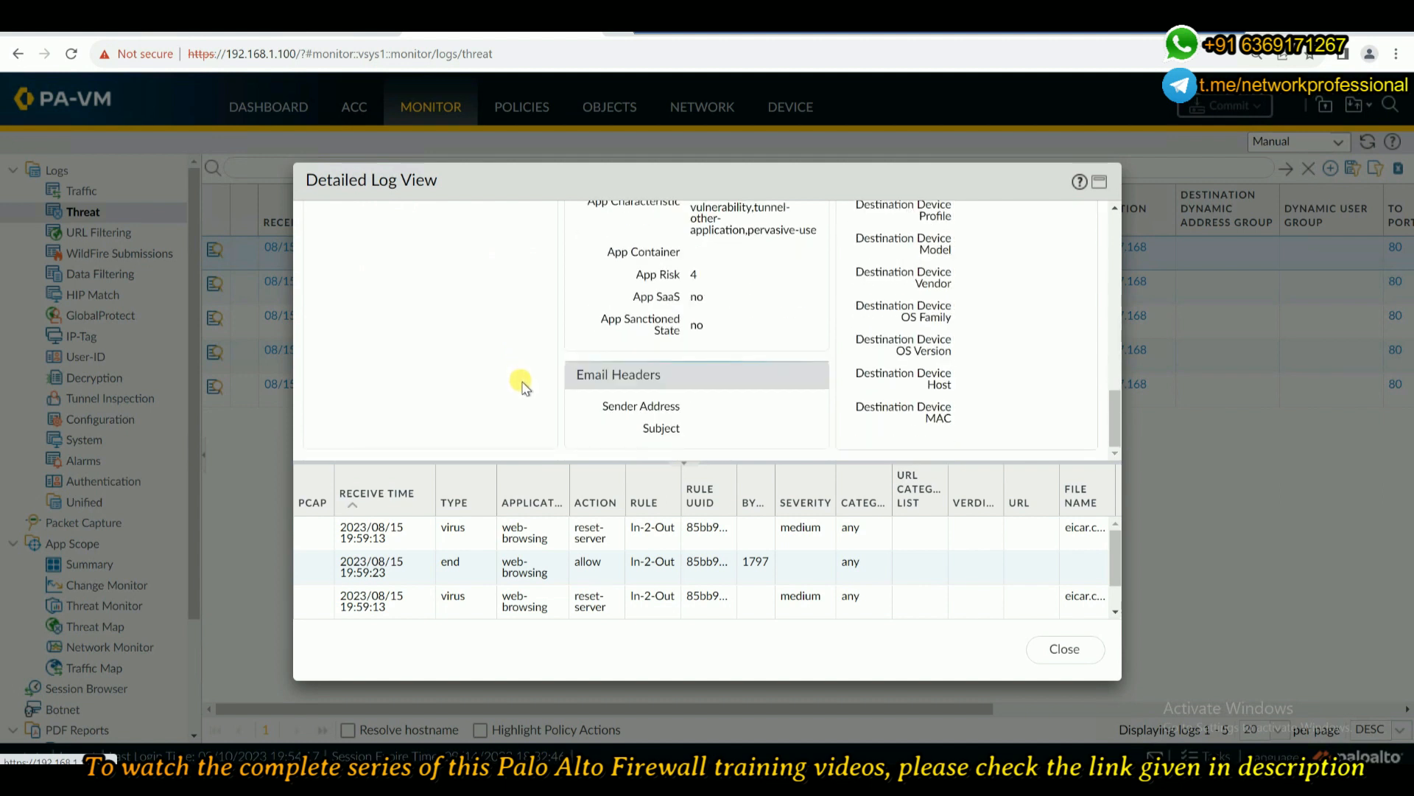
scroll(522, 386, up, 8)
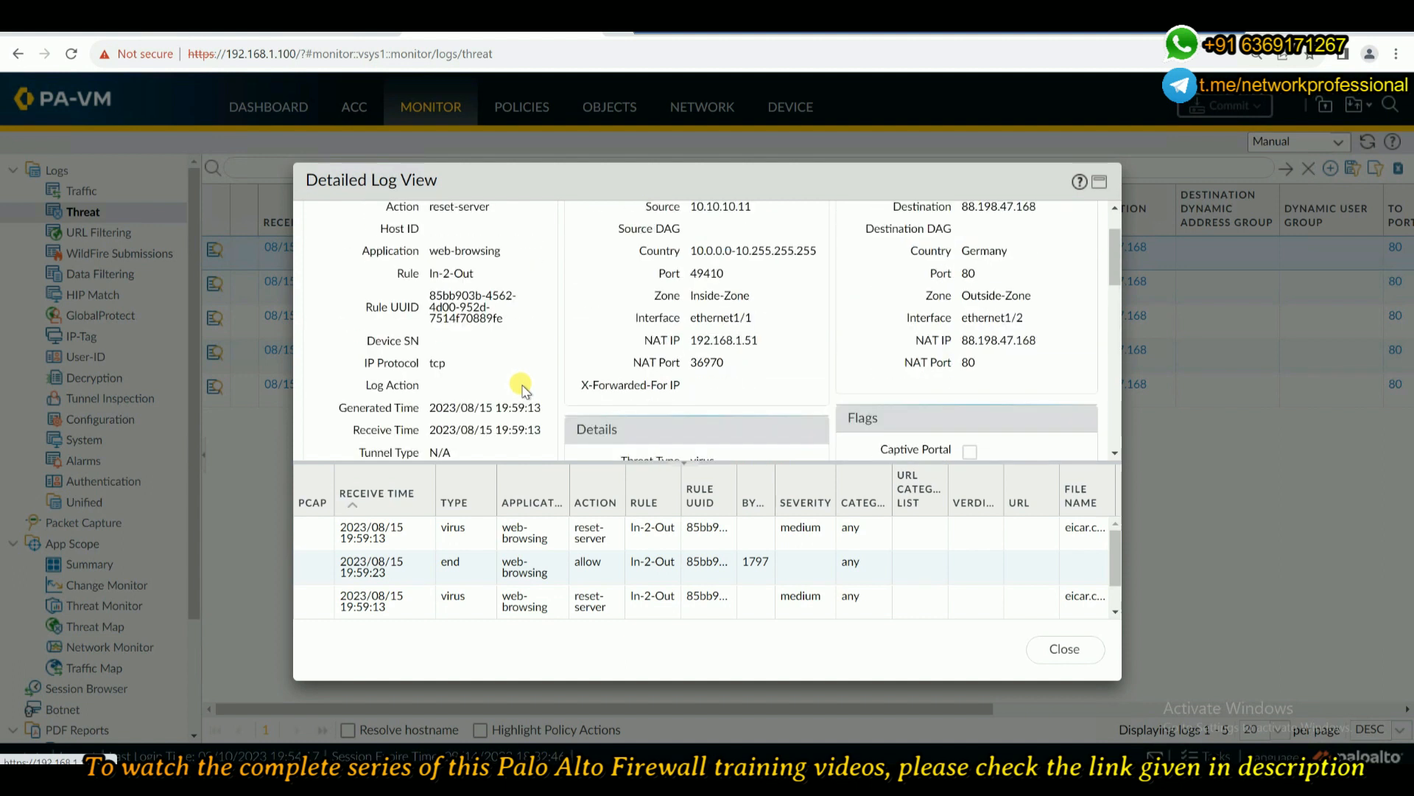
scroll(521, 385, up, 1)
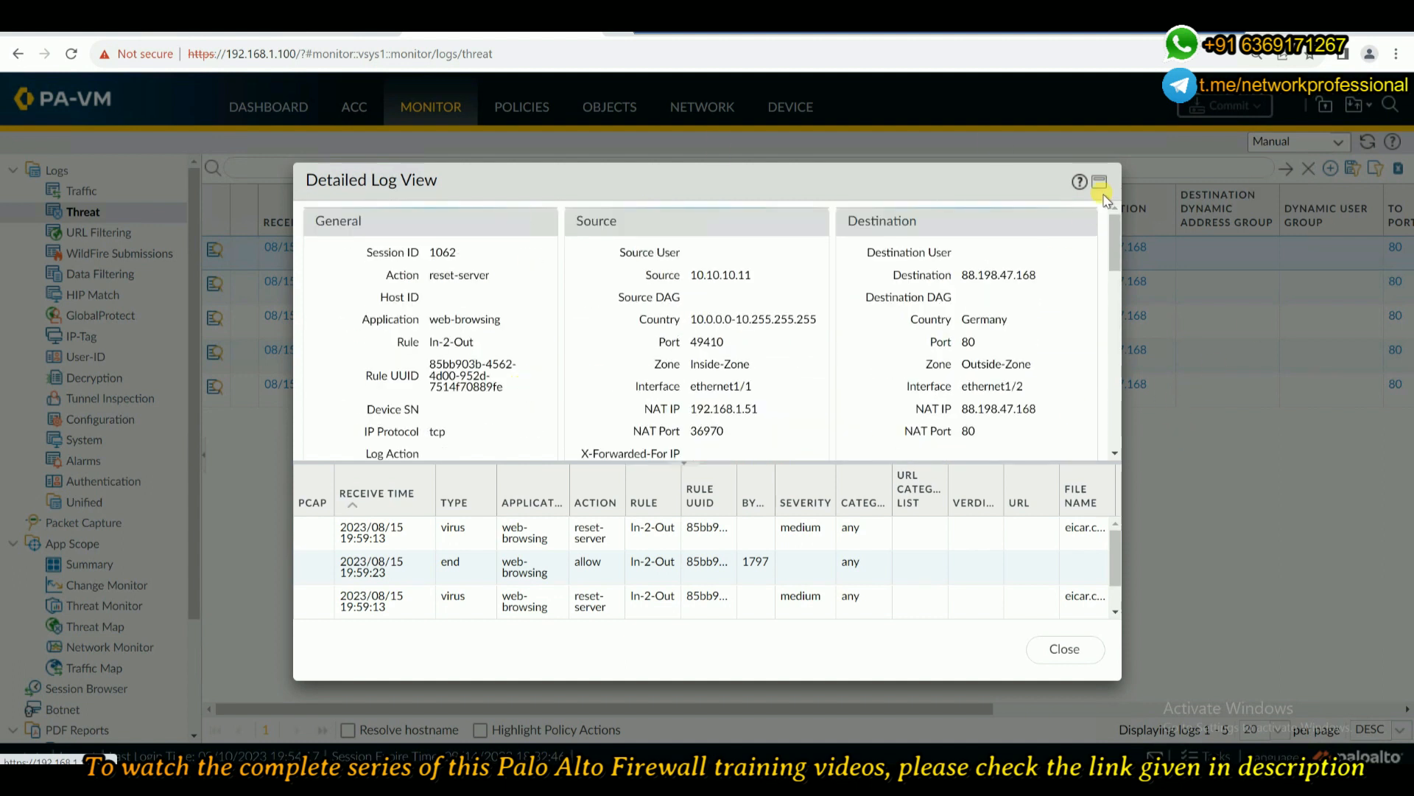
click(1065, 651)
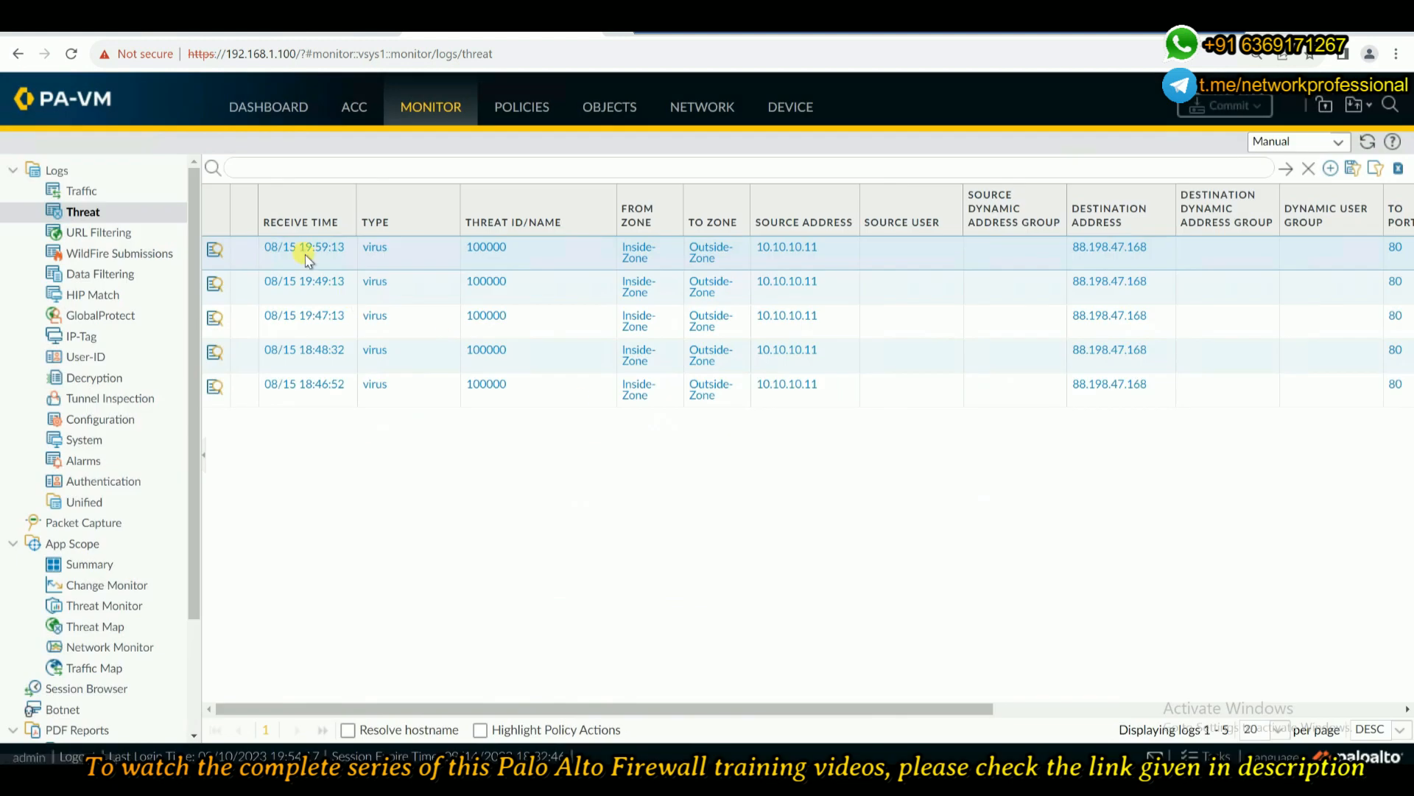